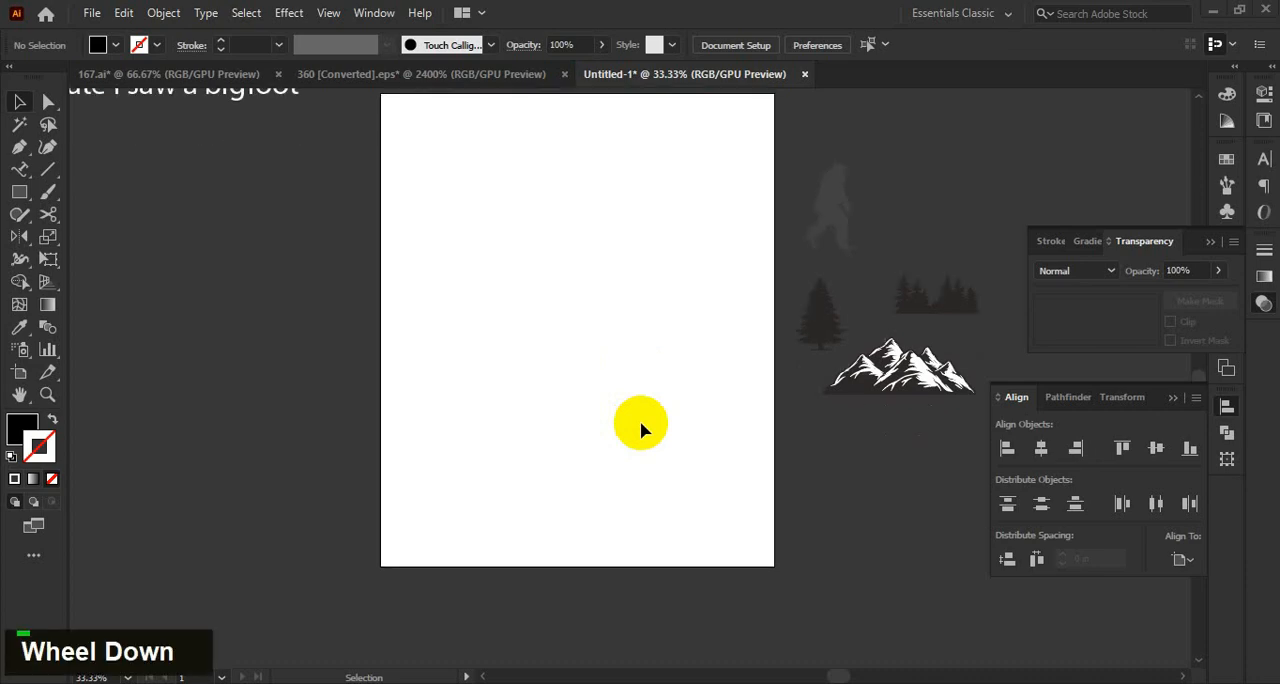
Create a black rectangle 15 in wide and 18 in high with the Rectangle tool.
scroll(640, 428, up, 1)
click(19, 191)
click(588, 358)
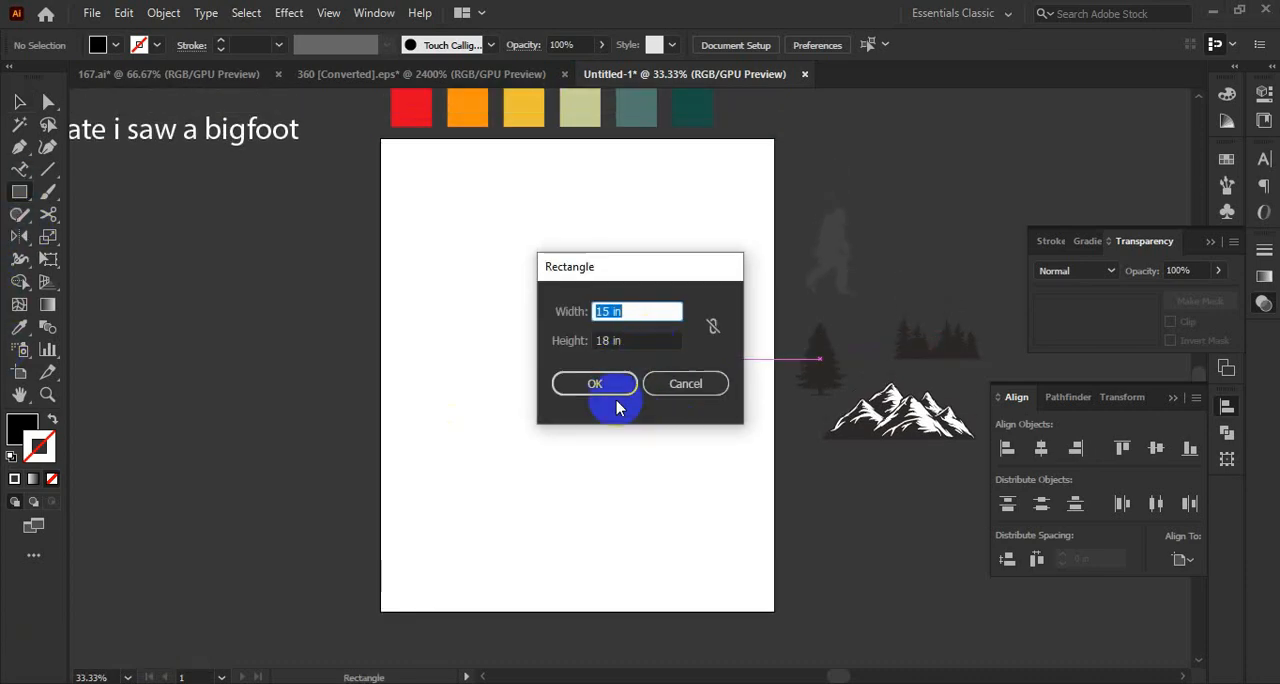
click(590, 386)
click(19, 101)
scroll(714, 466, down, 1)
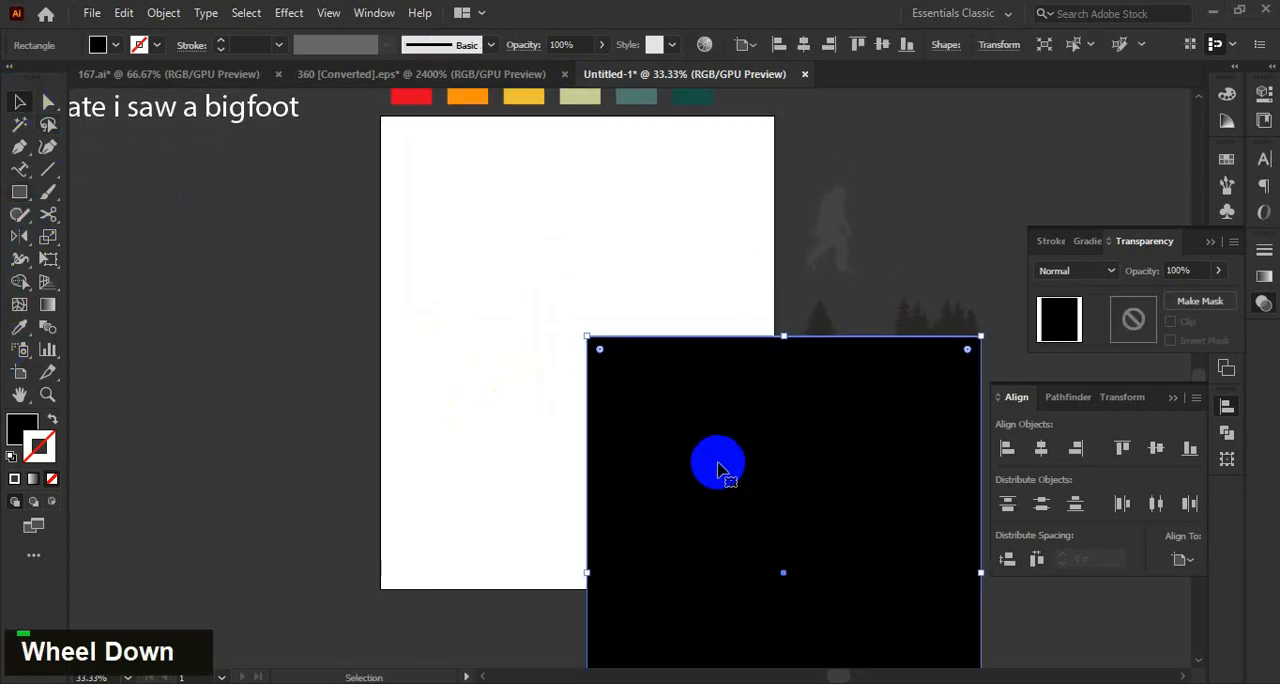
Send the black rectangle to the back, centred horizontally and vertically on the artboard, and lock it as the background.
right_click(718, 466)
mouse_move(783, 368)
click(962, 426)
click(1041, 448)
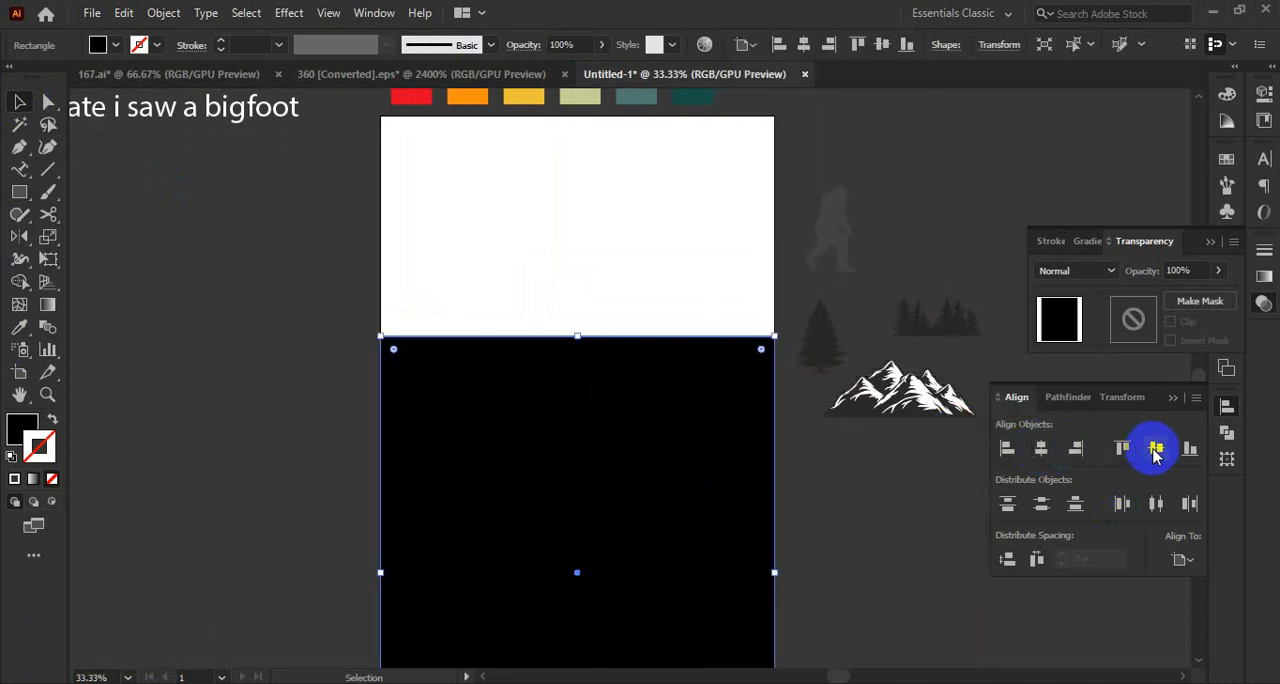
click(1156, 448)
key(ctrl+2)
Create a 10.0833 in polar grid on the black background with 5 concentric dividers and 0 radial dividers.
scroll(558, 463, up, 2)
right_click(47, 169)
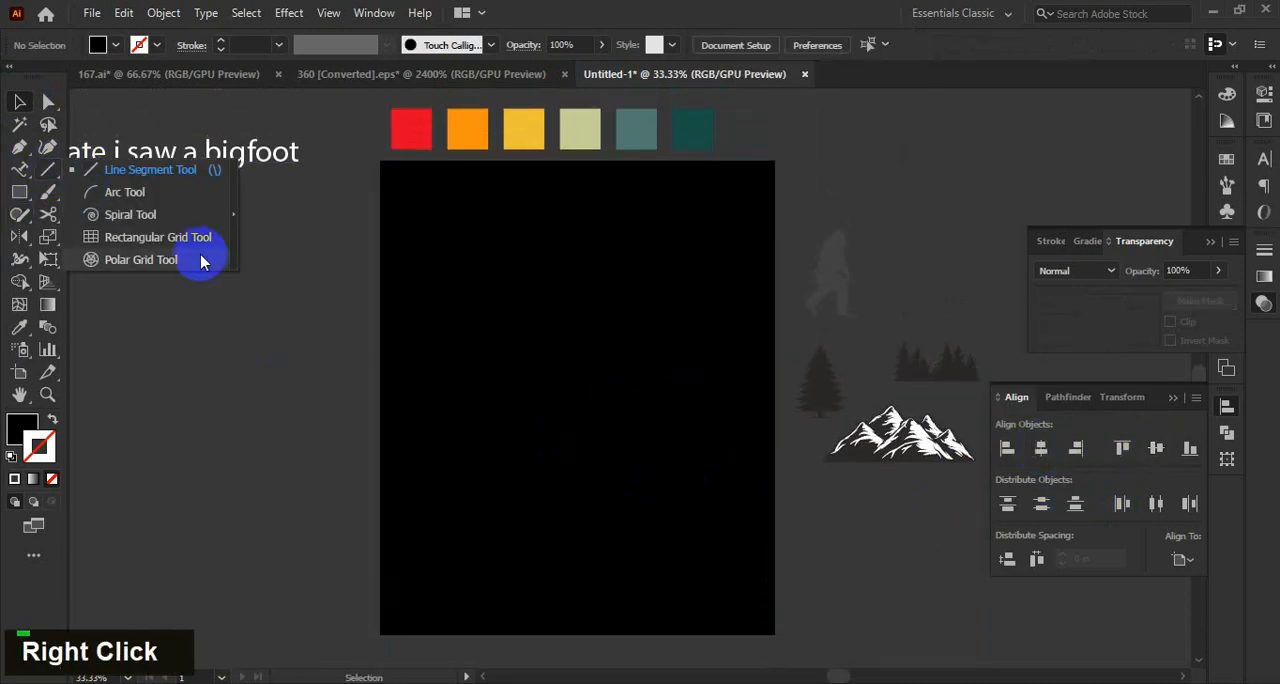
click(200, 257)
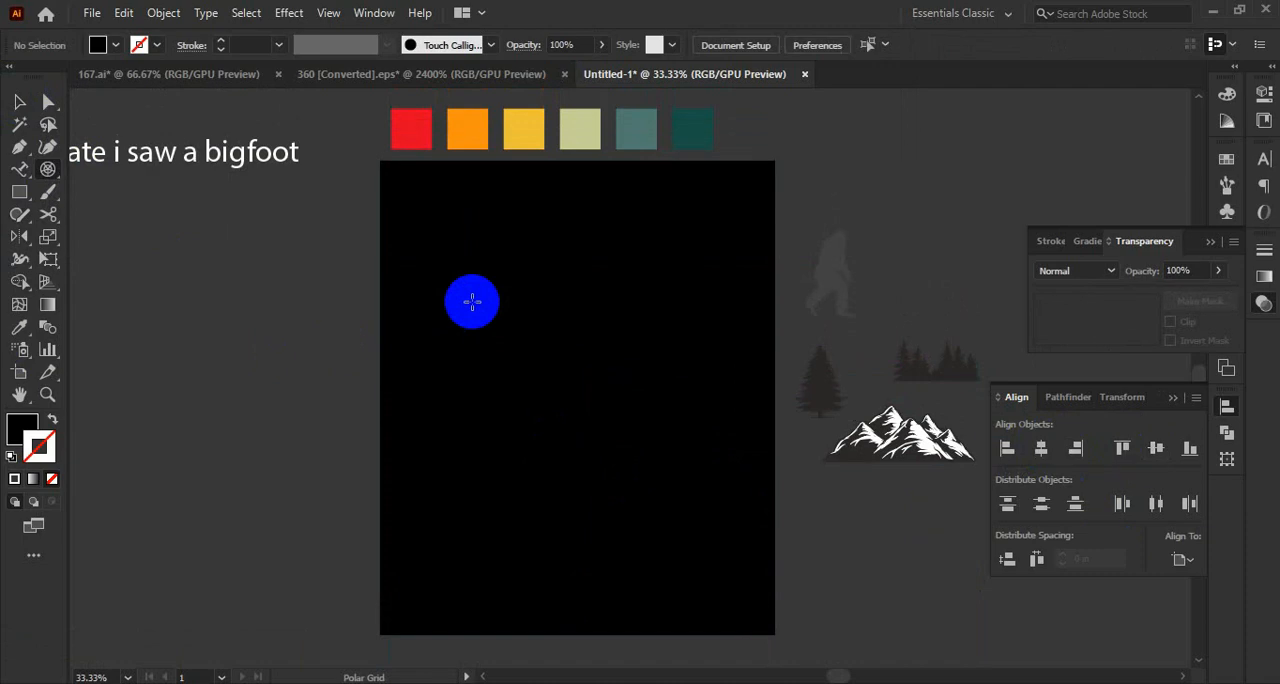
click(472, 302)
scroll(431, 282, down, 1)
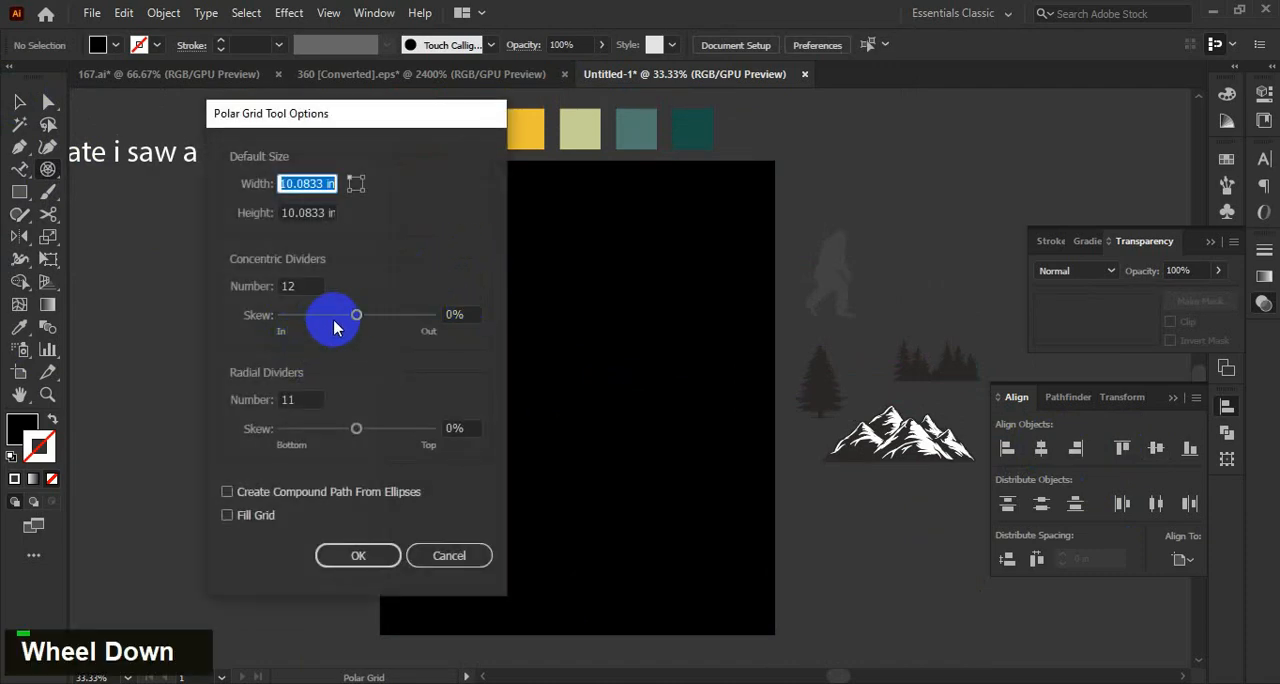
scroll(305, 286, down, 6)
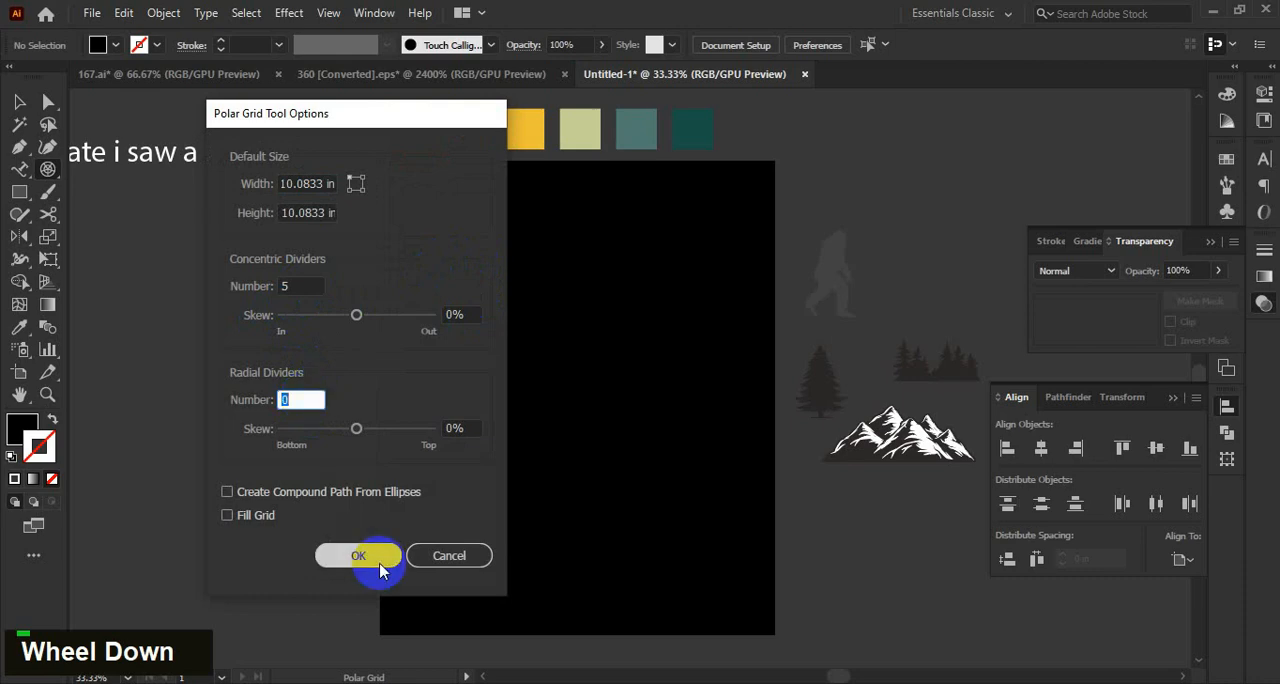
click(381, 567)
click(19, 102)
Give the concentric circles a white stroke with a weight of 55 pt.
double_click(22, 429)
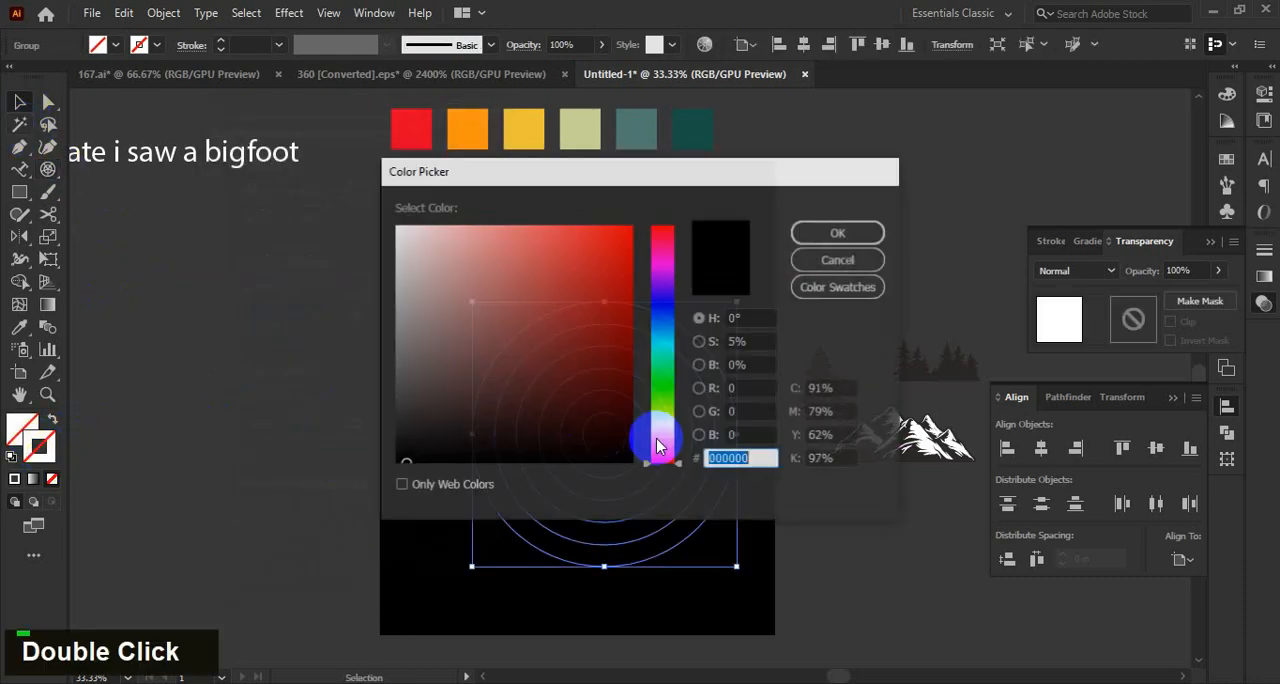
click(398, 227)
click(849, 233)
click(222, 40)
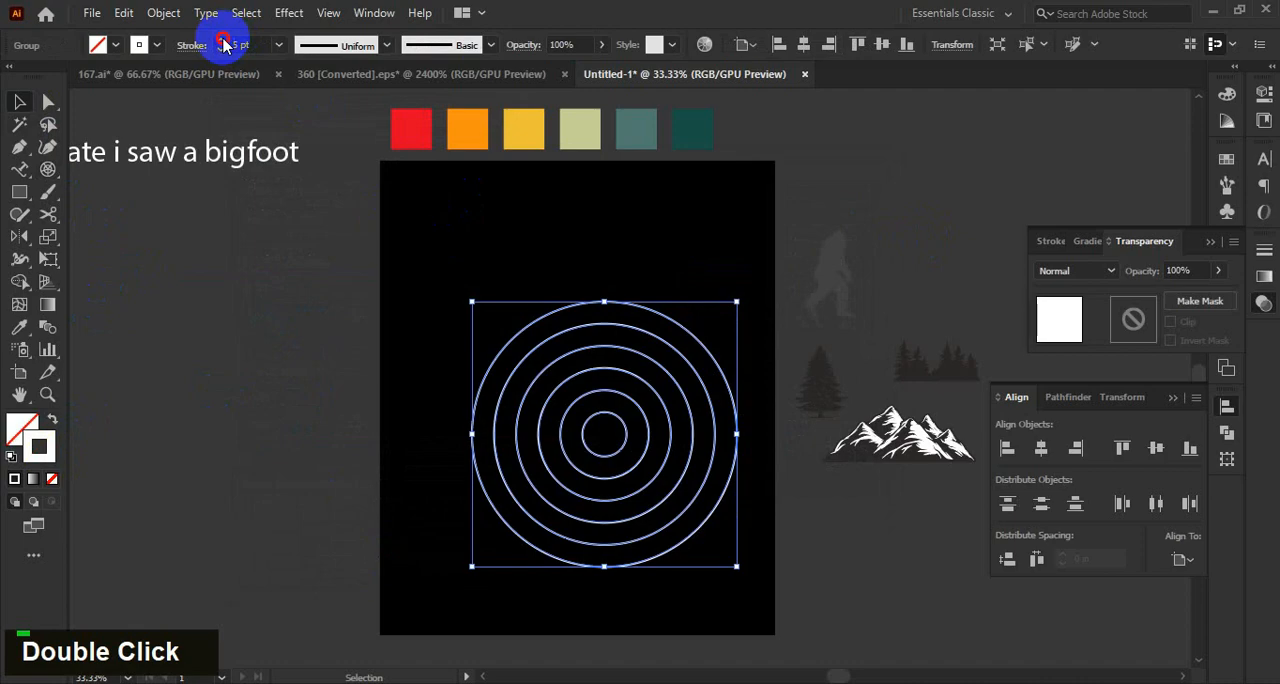
click(222, 40)
click(222, 40)
click(222, 40)
click(222, 40)
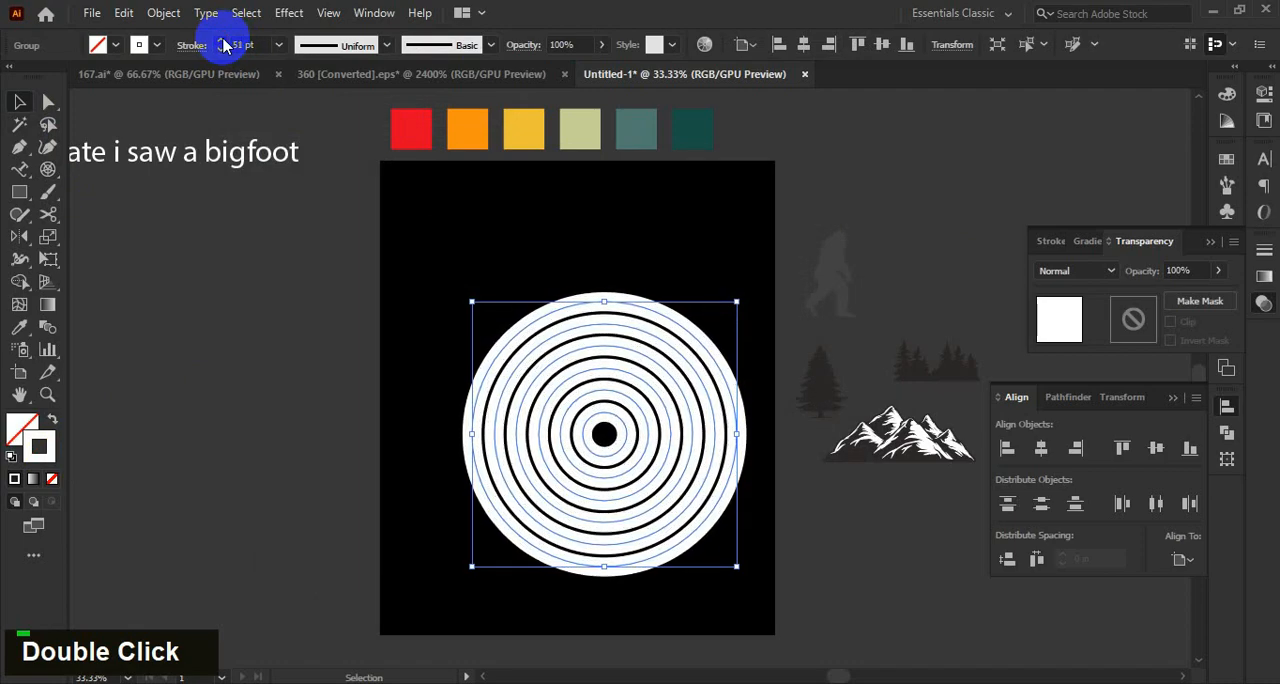
click(222, 40)
Increase the stroke weight of the concentric circles to 56 pt.
click(720, 489)
alt+scroll(693, 430, up, 1)
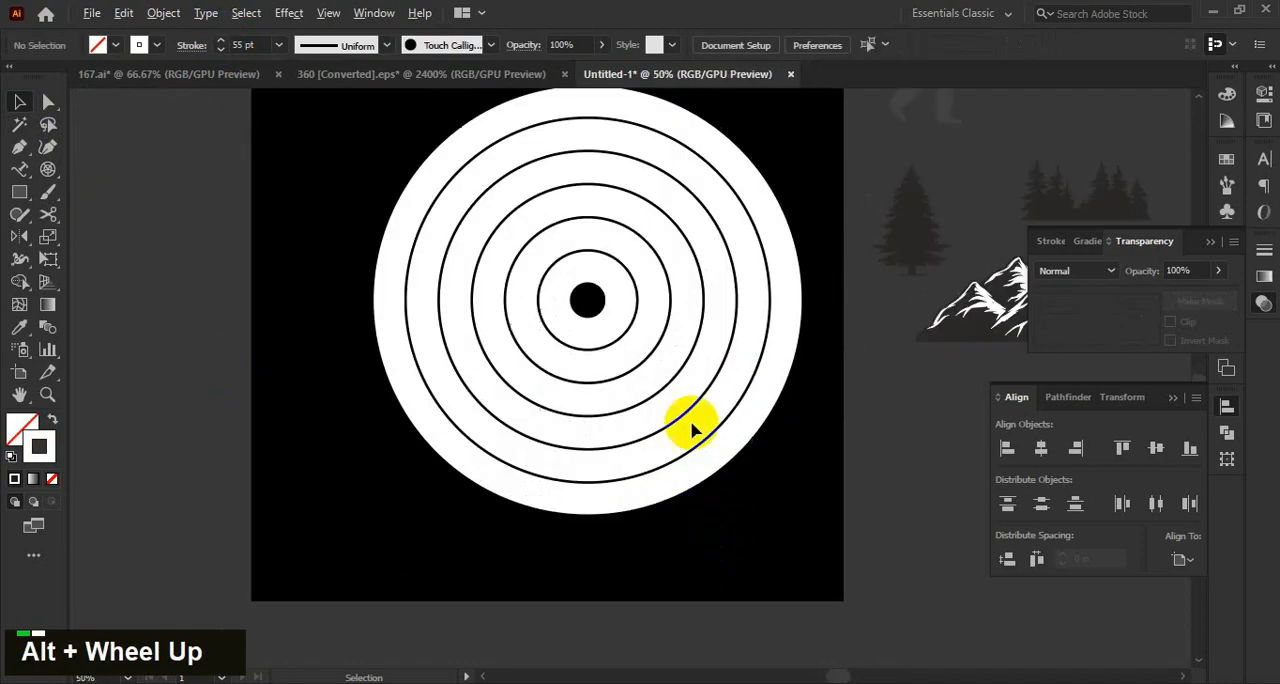
drag(679, 340, 638, 314)
click(723, 520)
alt+scroll(757, 500, down, 1)
drag(755, 505, 744, 552)
alt+scroll(645, 346, up, 1)
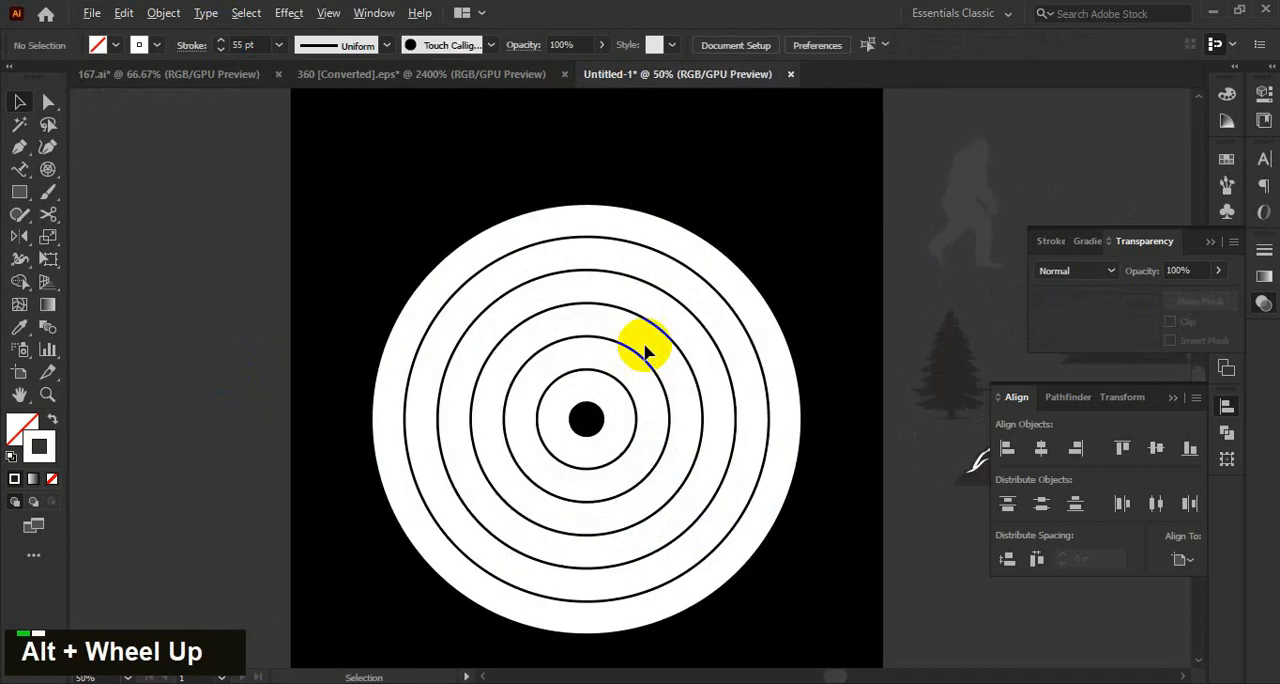
click(643, 340)
click(222, 40)
Expand the strokes of the concentric circles into filled ring shapes.
alt+scroll(423, 286, down, 2)
click(423, 286)
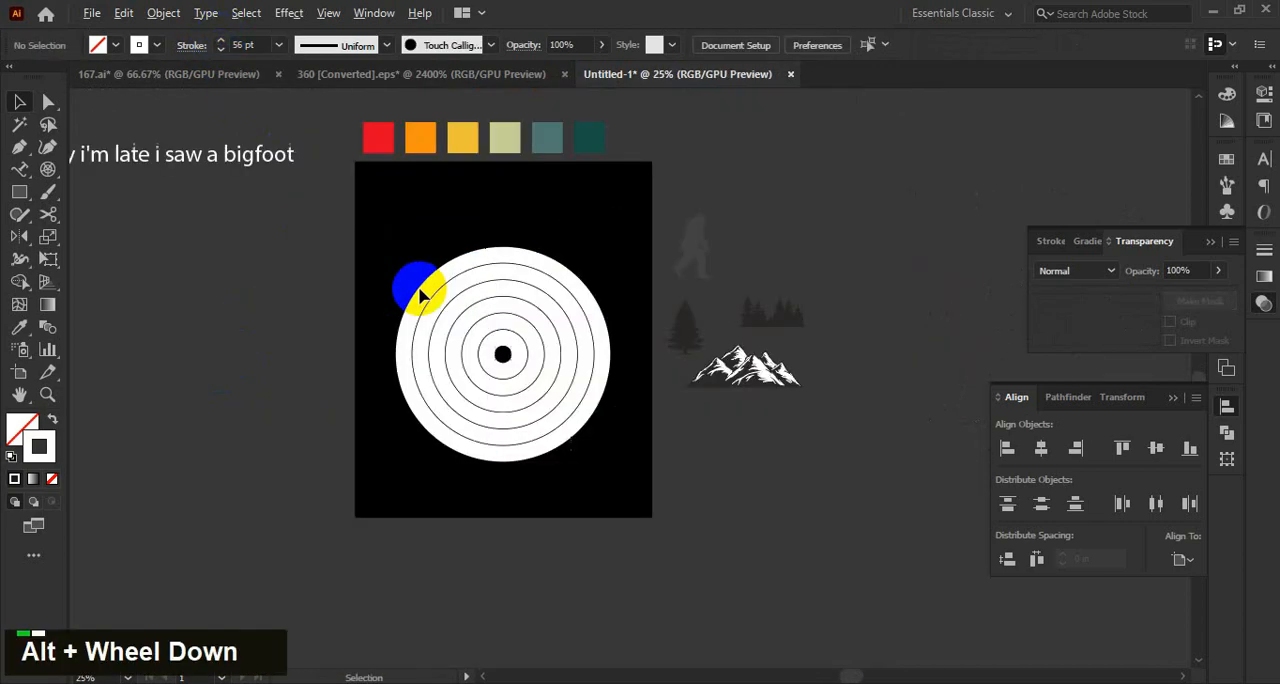
alt+scroll(340, 360, up, 1)
drag(673, 382, 676, 396)
click(676, 397)
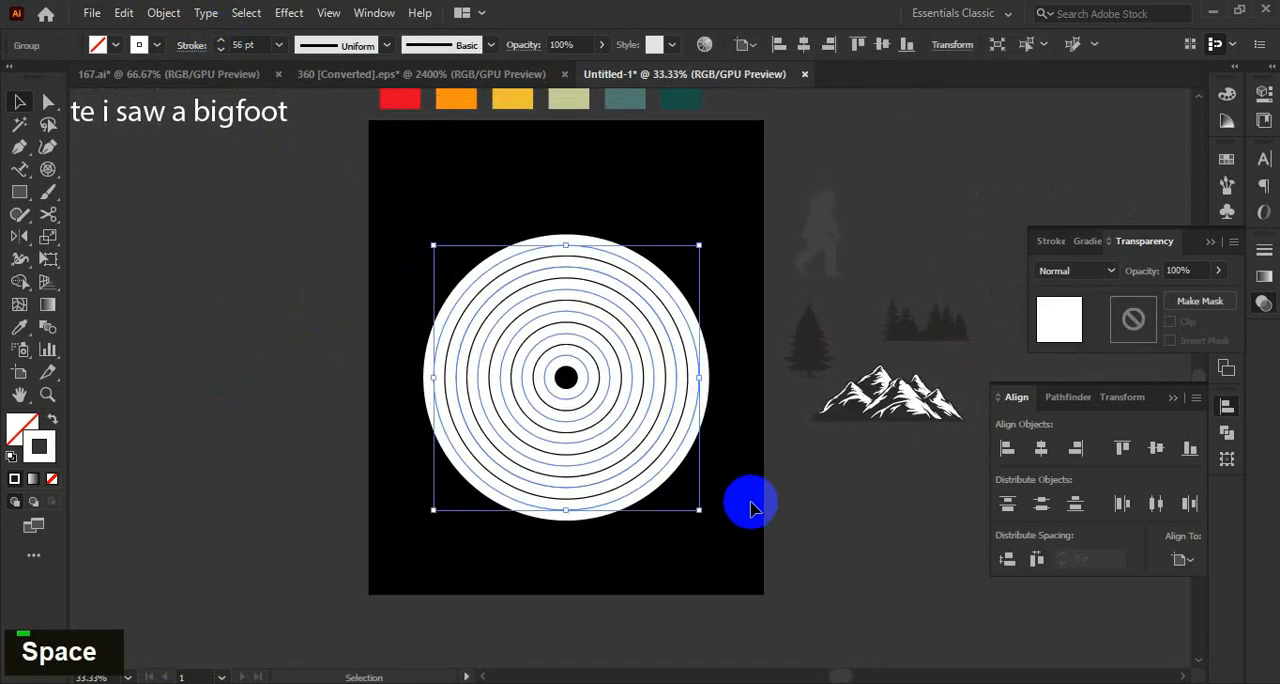
click(752, 508)
click(705, 290)
click(163, 12)
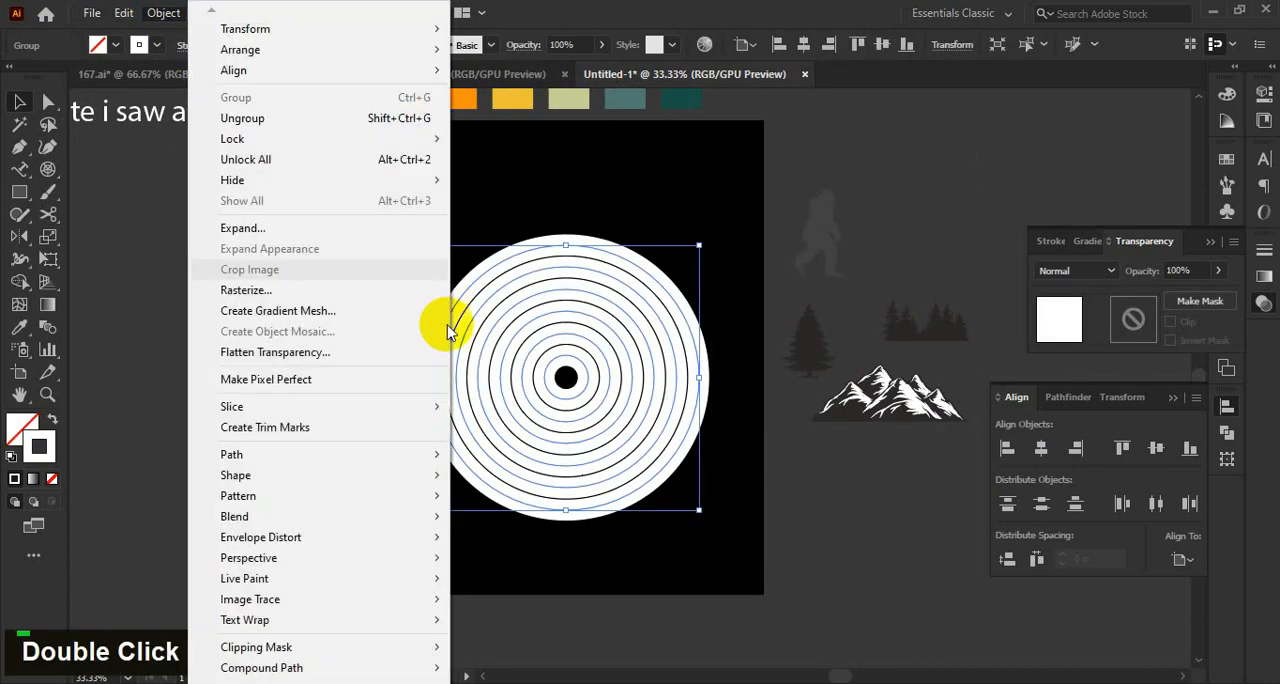
click(305, 223)
click(597, 462)
Scale the expanded ring group down proportionally to leave more black margin around it.
scroll(739, 397, up, 1)
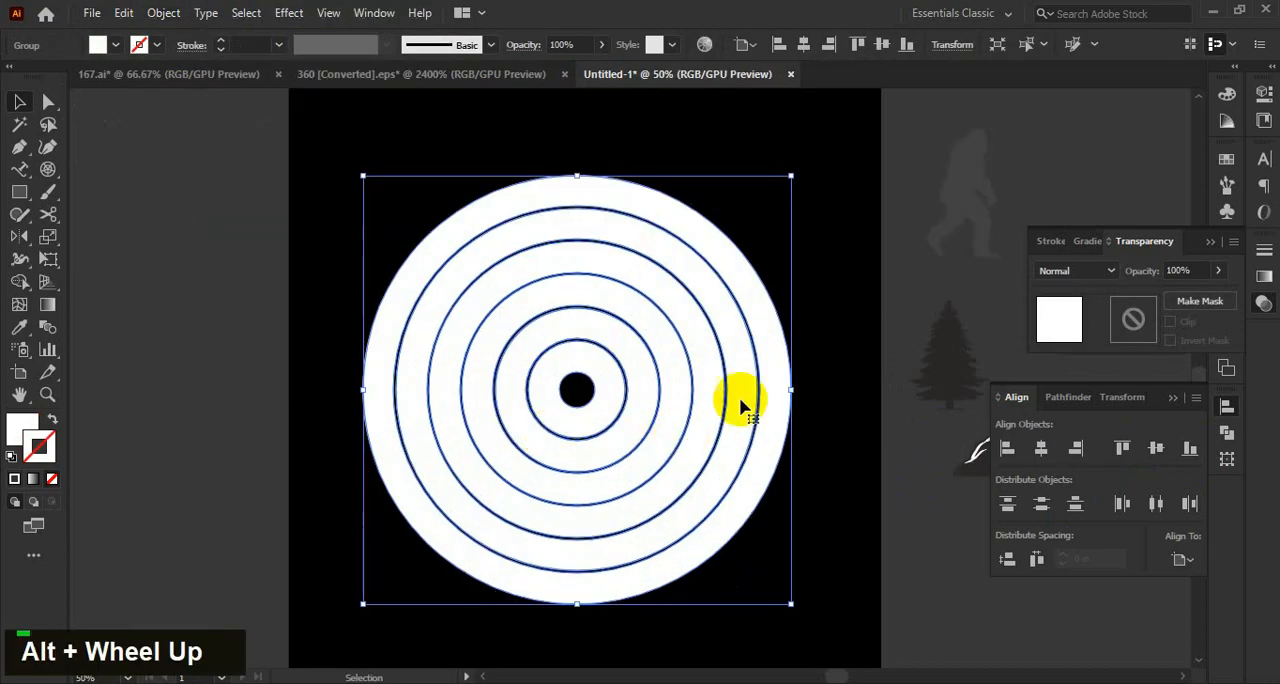
drag(792, 391, 741, 391)
drag(629, 427, 637, 413)
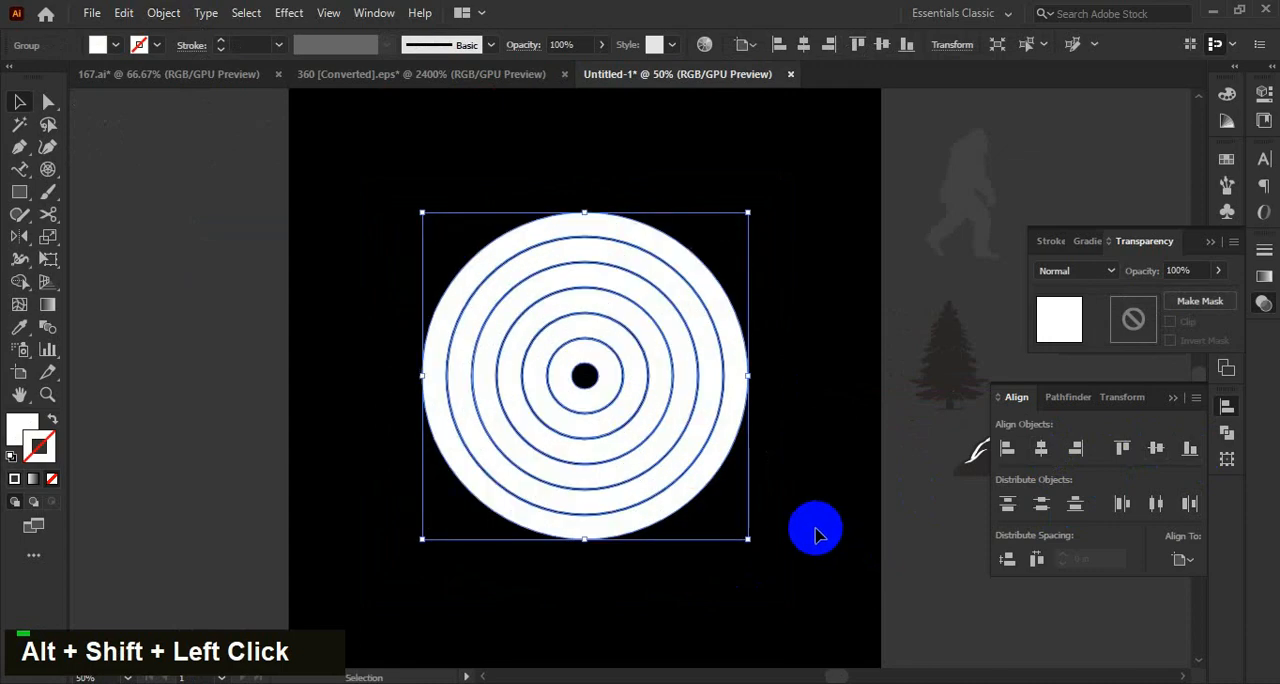
click(817, 534)
drag(817, 534, 813, 521)
Ungroup the ring artwork twice so that each ring can be selected separately.
click(652, 387)
right_click(652, 389)
click(737, 212)
click(782, 378)
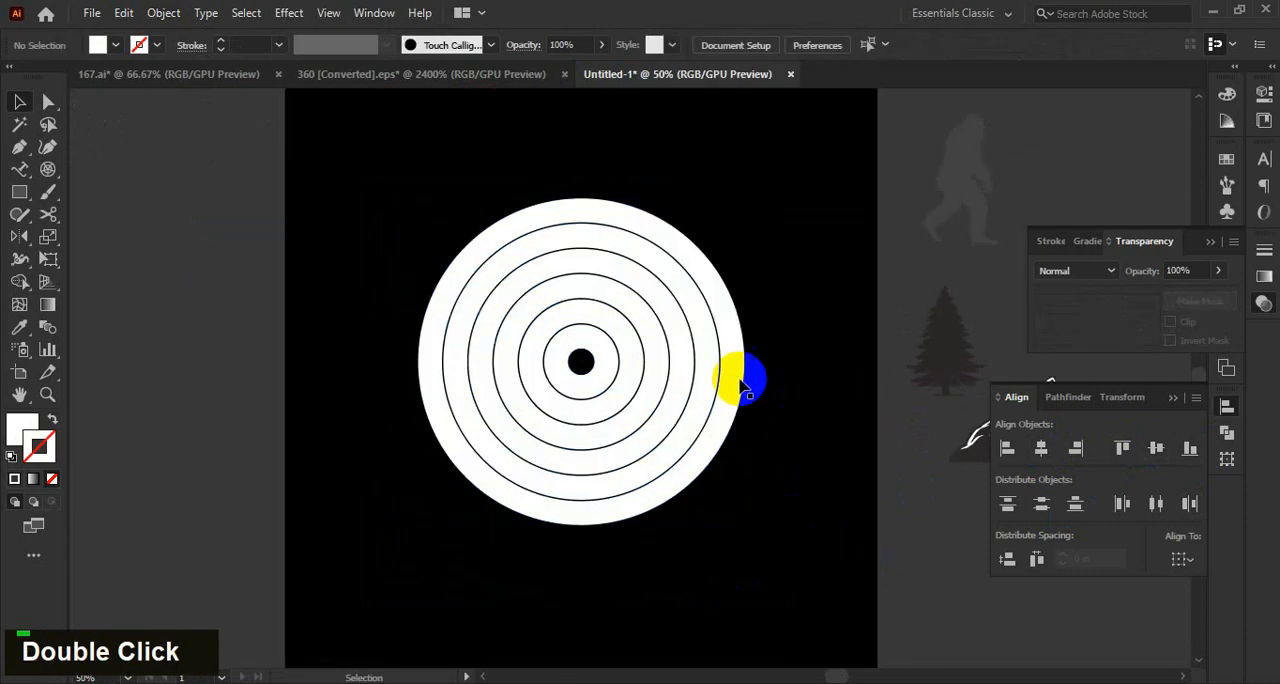
click(736, 372)
right_click(734, 373)
click(788, 200)
click(783, 343)
drag(738, 361, 809, 488)
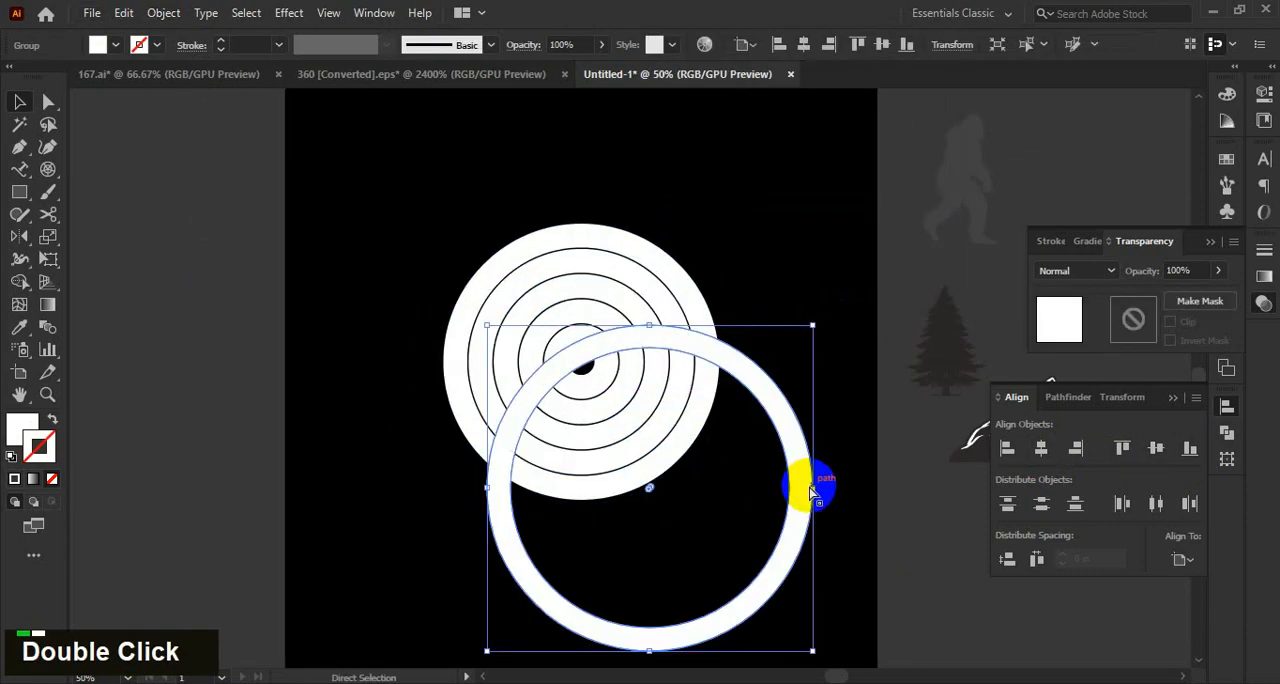
key(ctrl+z)
click(790, 502)
Remove the inner hole of the smallest ring to turn it into a solid centre disc.
scroll(790, 502, down, 1)
alt+scroll(758, 411, up, 3)
click(494, 413)
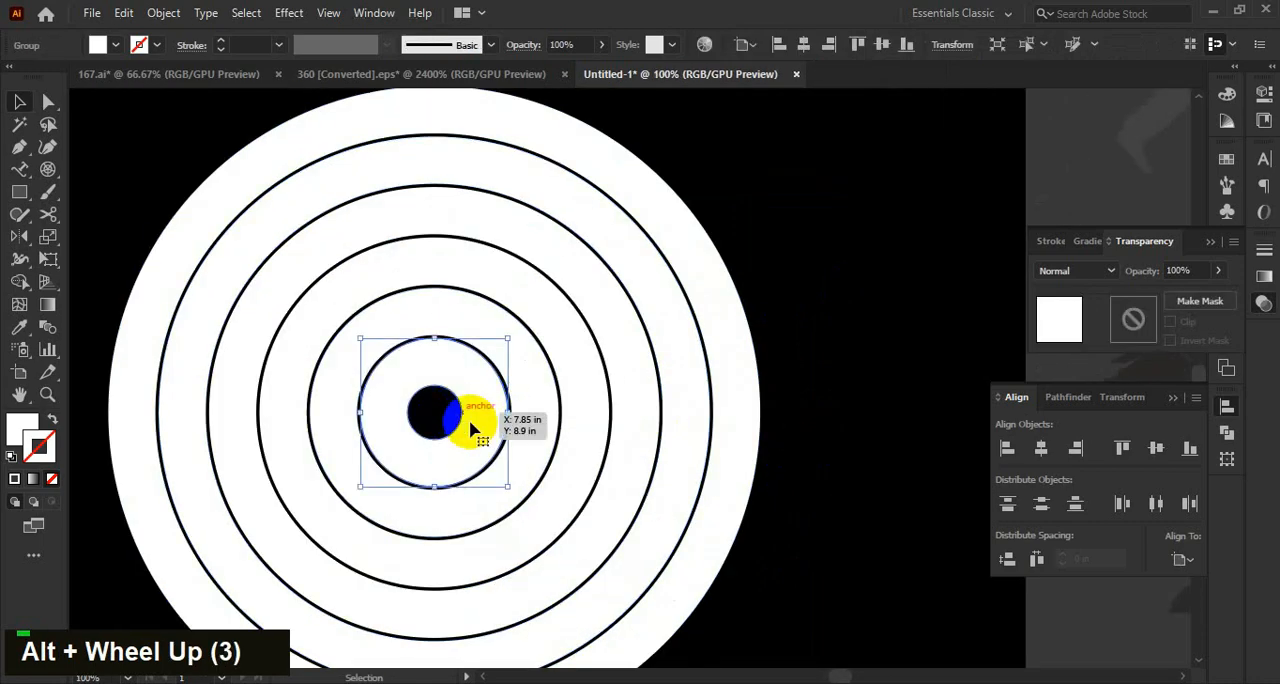
mouse_move(469, 419)
mouse_down()
mouse_move(447, 425)
mouse_move(469, 442)
mouse_up()
alt+scroll(469, 442, down, 2)
key(v)
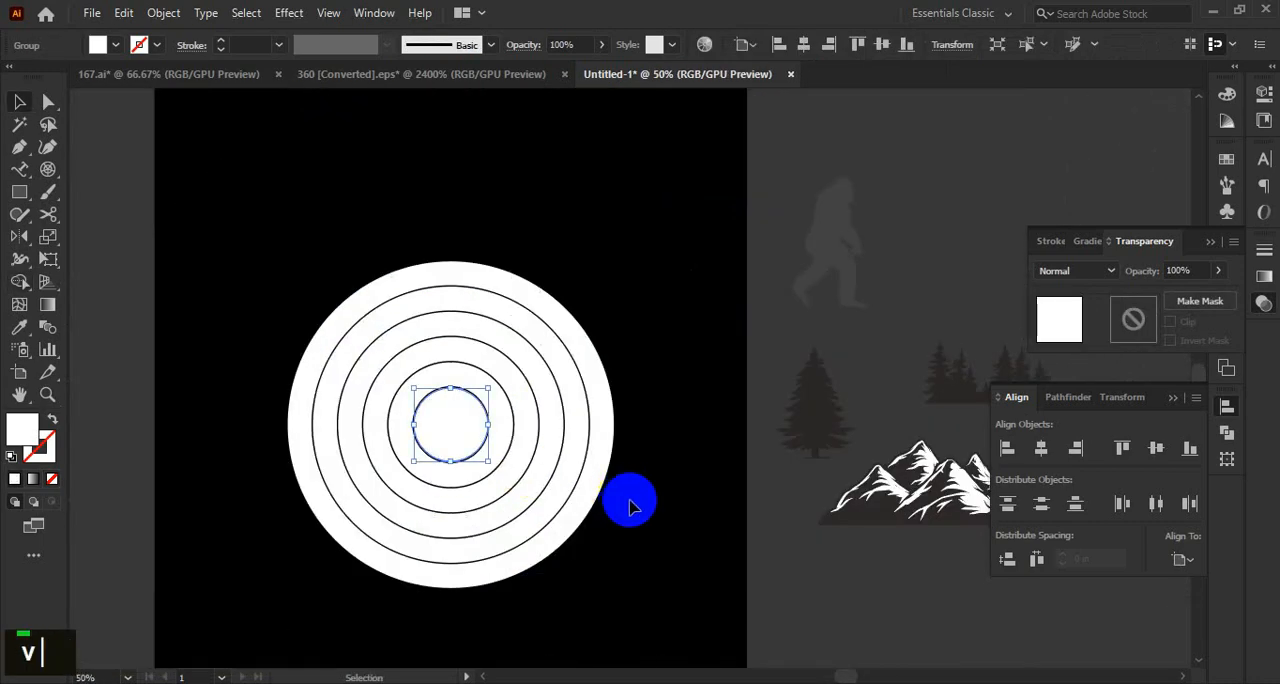
click(642, 516)
Fill the outermost ring with the red sampled from the palette squares above the artboard.
alt+scroll(643, 519, down, 1)
alt+scroll(514, 362, up, 1)
click(514, 362)
alt+scroll(514, 362, down, 1)
key(i)
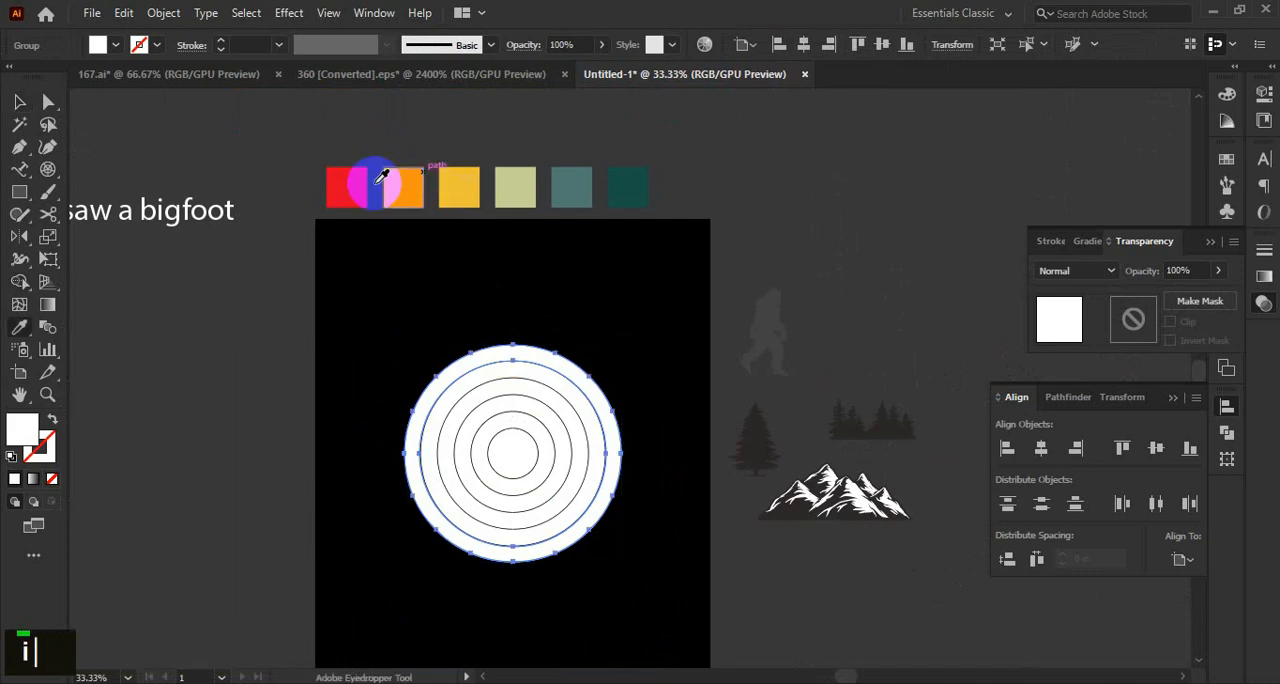
click(366, 190)
key(v)
Fill the second, third and fourth rings from outside with the palette's orange, yellow and pale green.
click(614, 294)
click(532, 375)
key(i)
click(405, 187)
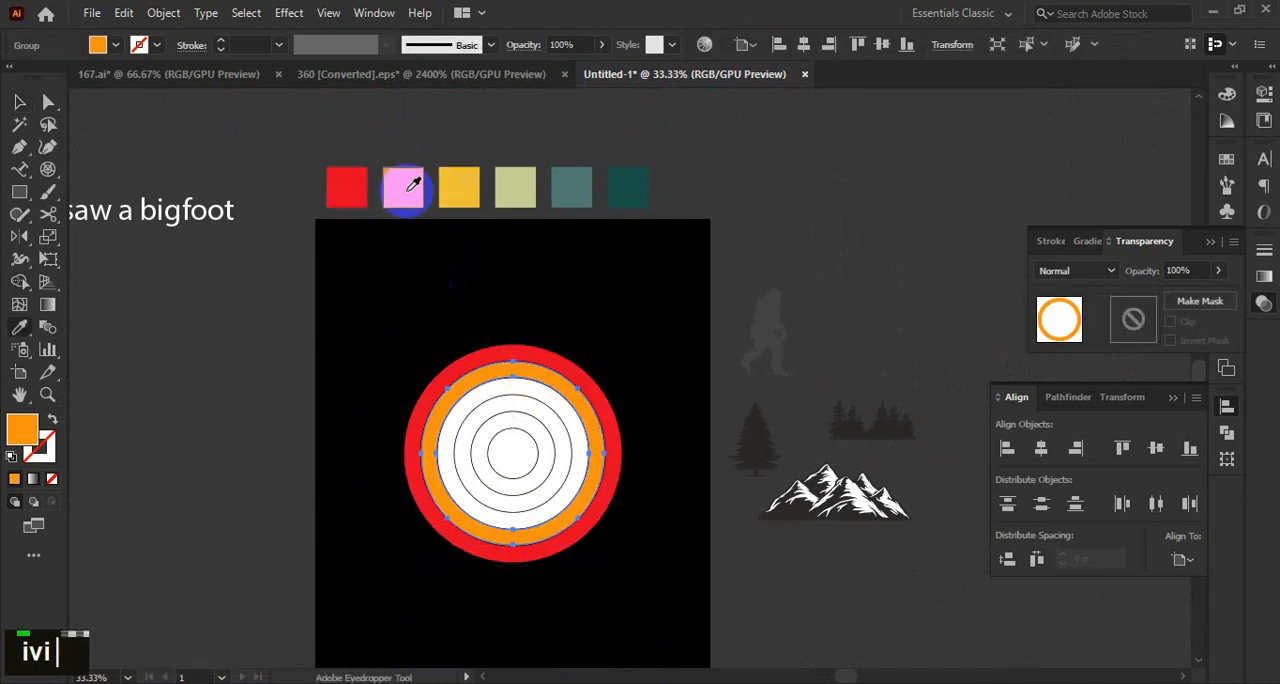
key(v)
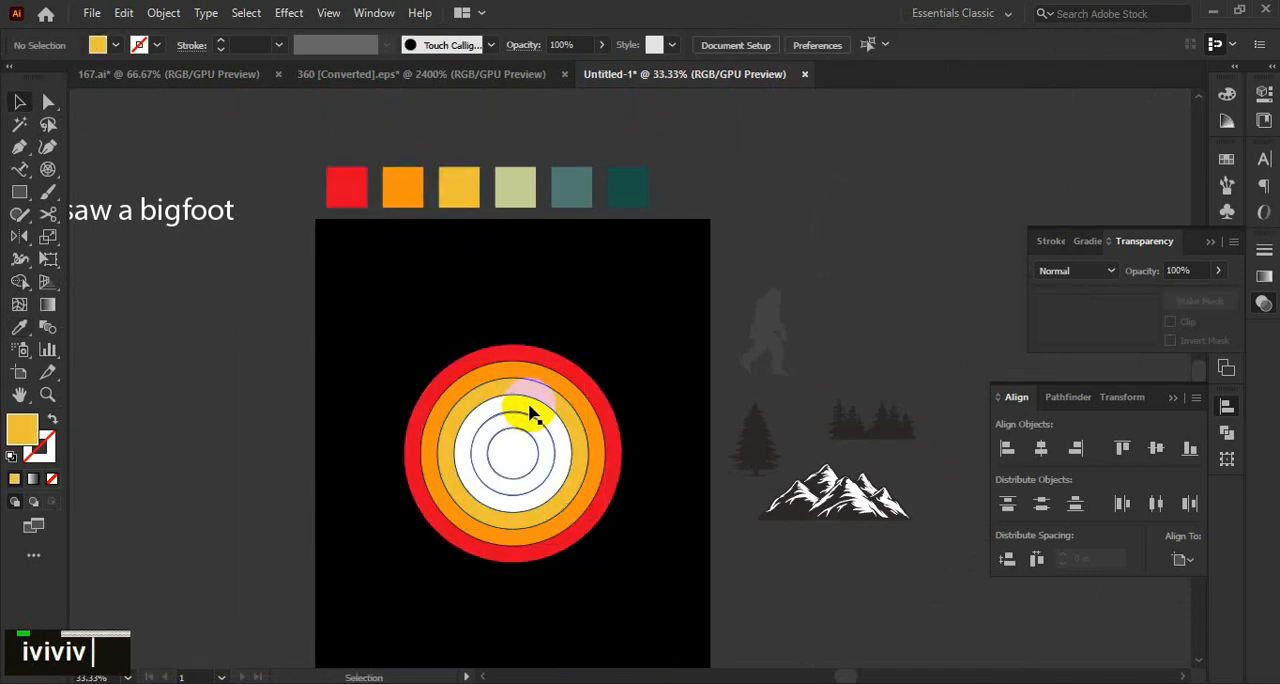
click(531, 410)
click(527, 187)
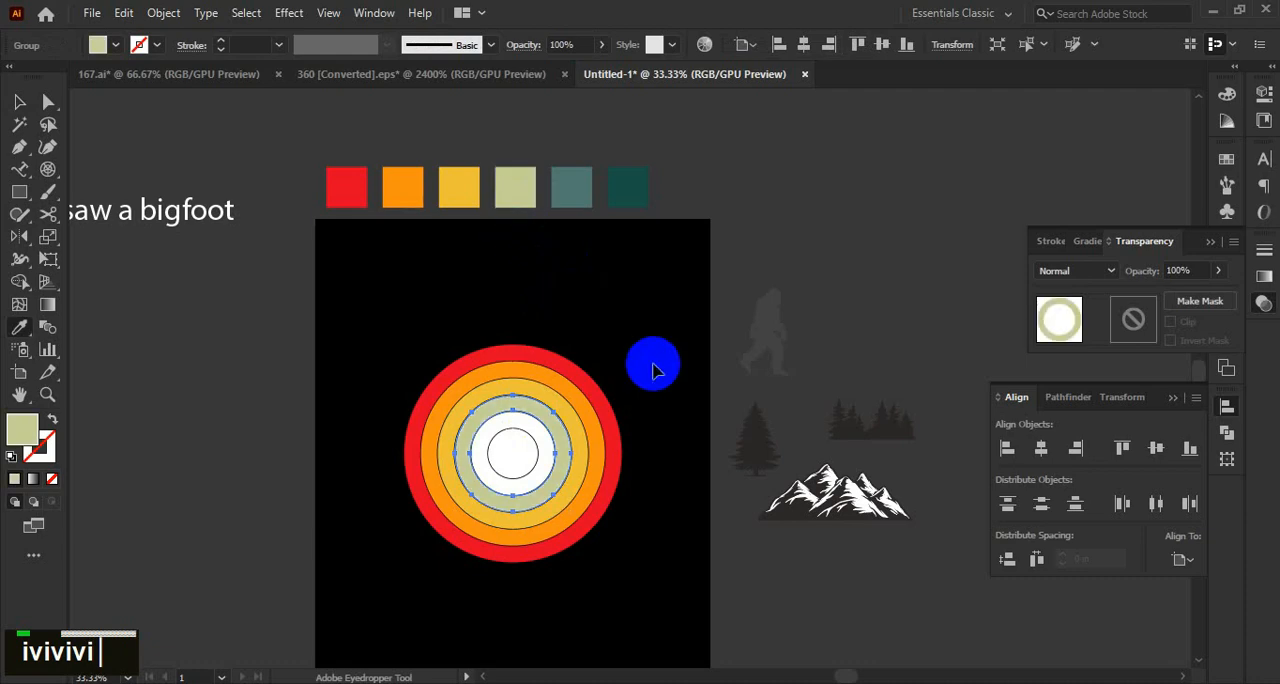
Fill the fifth ring with the palette's muted teal and the centre disc with its dark green.
key(v)
click(531, 434)
key(i)
click(590, 178)
key(v)
double_click(514, 449)
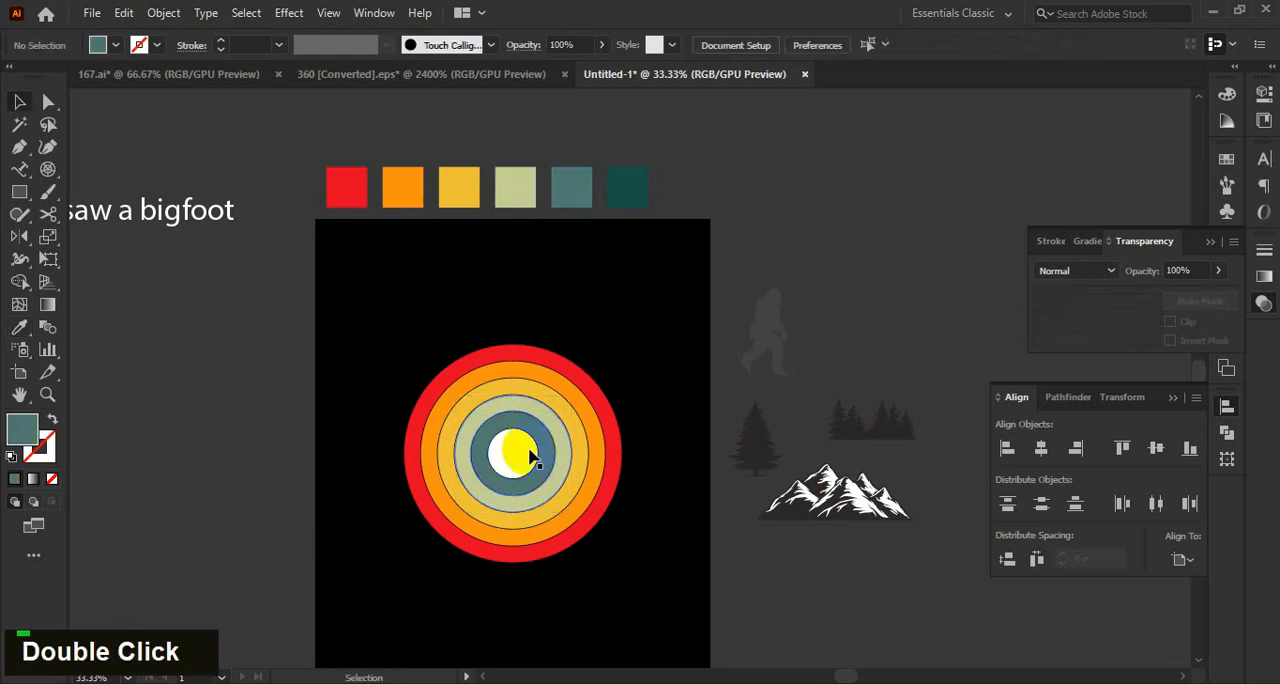
key(i)
click(628, 190)
key(v)
click(669, 352)
drag(669, 352, 680, 341)
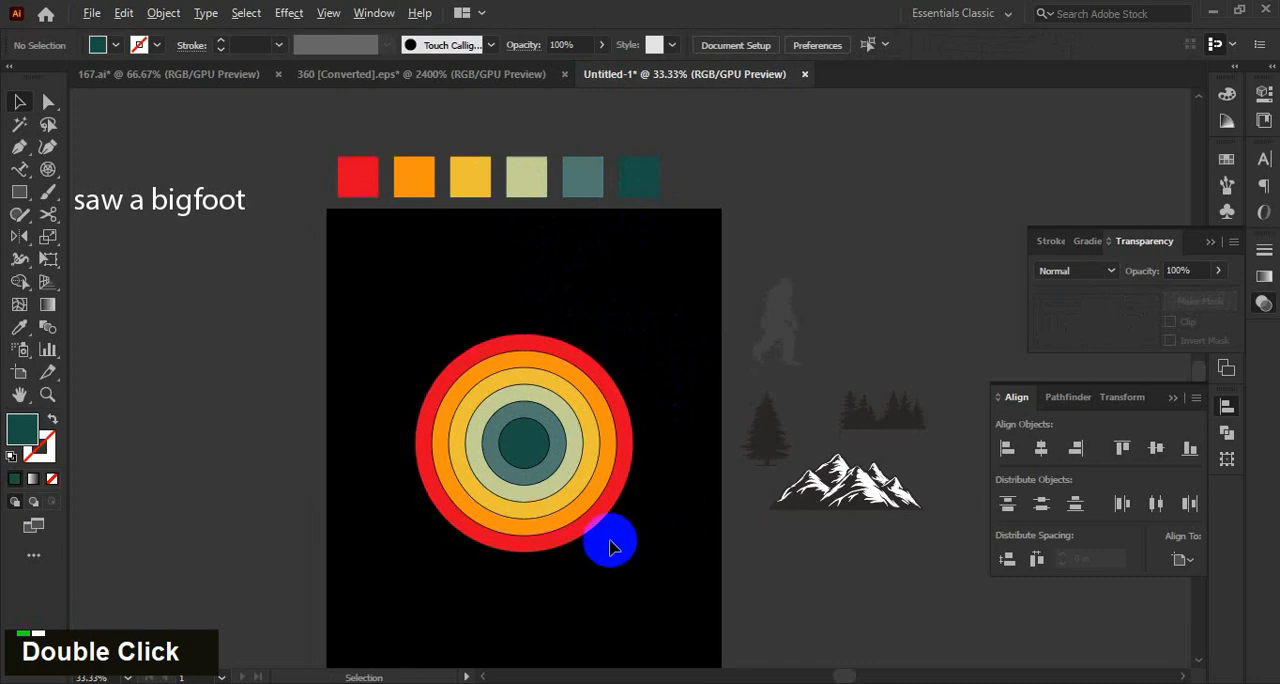
Group all the coloured rings and centre the group vertically on the artboard.
scroll(606, 541, up, 1)
drag(631, 543, 642, 532)
drag(709, 585, 430, 300)
key(ctrl+g)
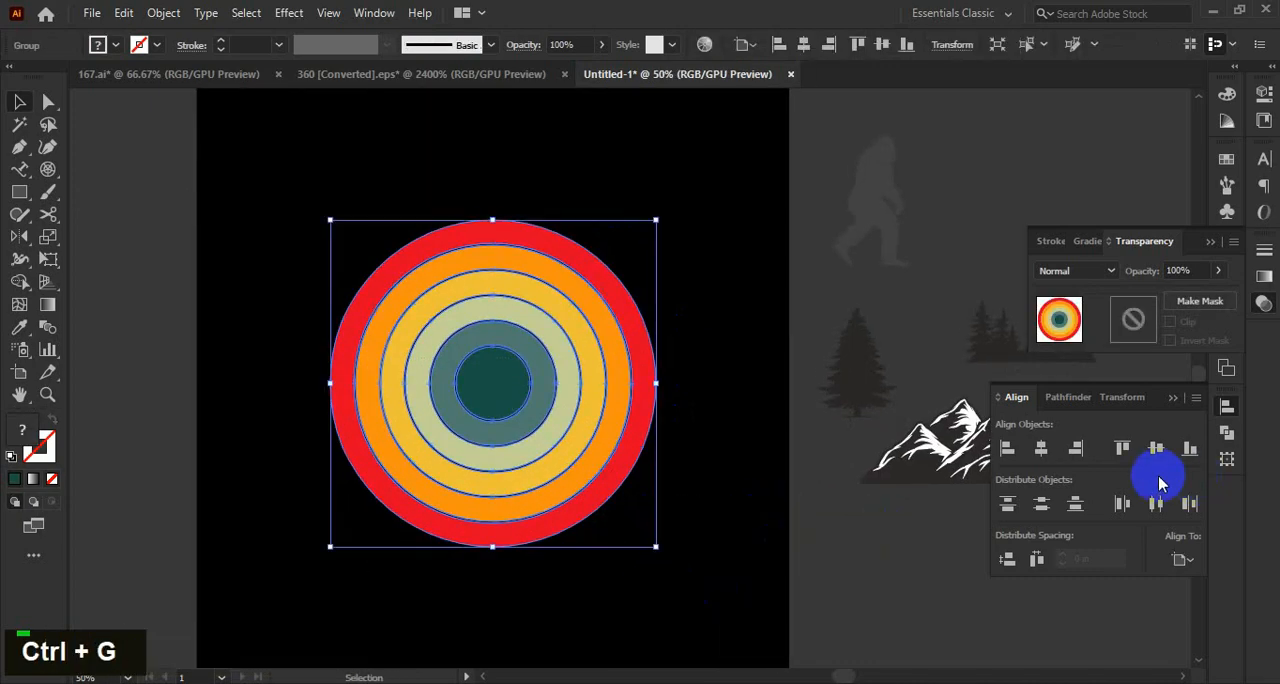
click(1150, 449)
click(737, 486)
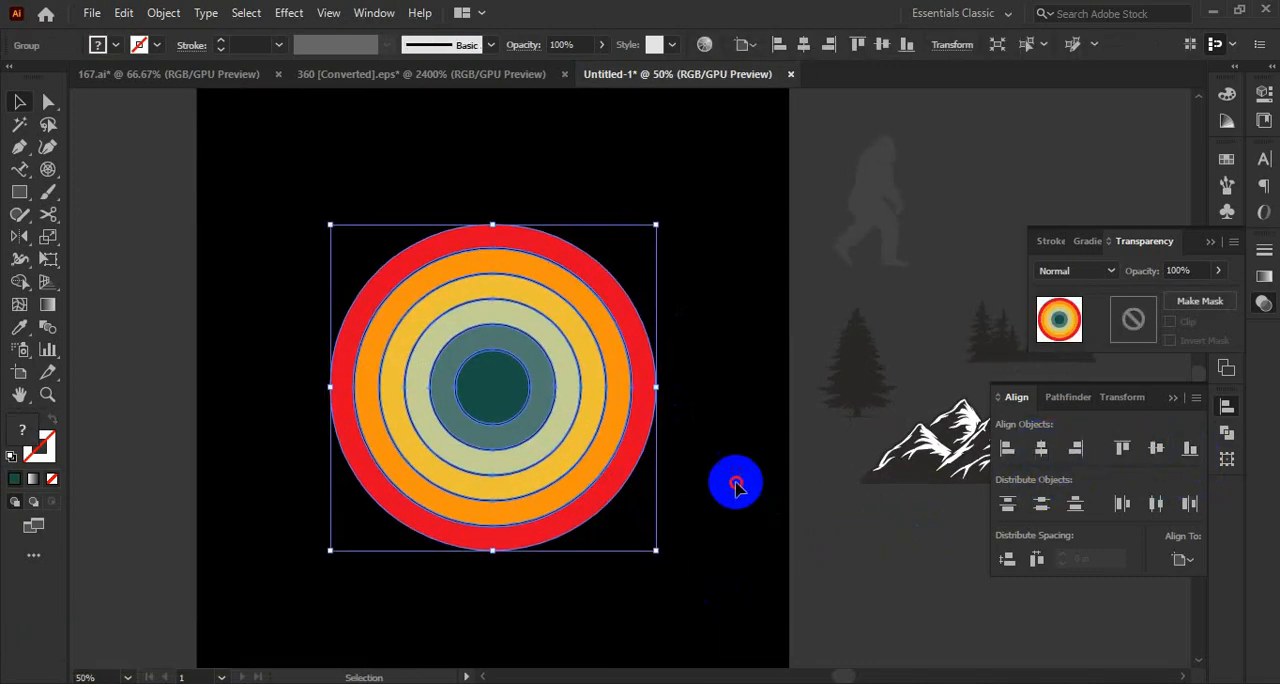
scroll(700, 480, down, 2)
scroll(560, 415, up, 1)
click(725, 537)
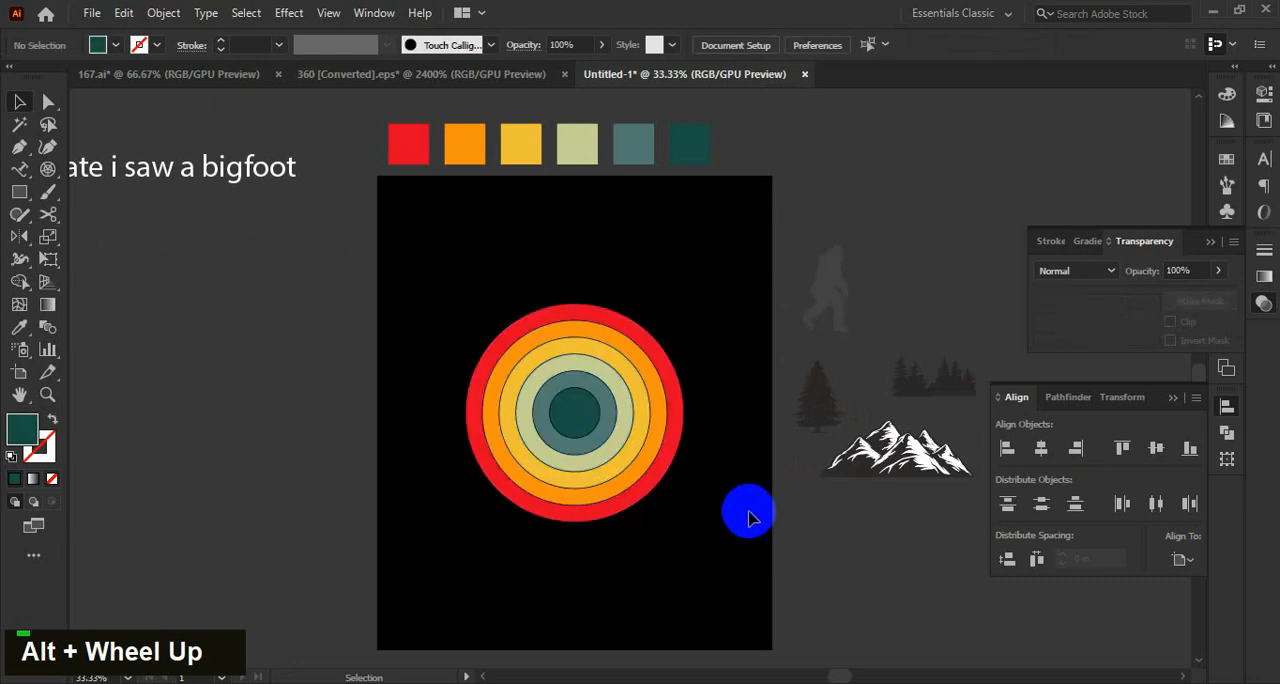
Move the mountain graphic onto the lower half of the coloured rings and bring it to the front.
scroll(705, 498, up, 1)
mouse_move(695, 484)
mouse_down()
mouse_move(708, 496)
mouse_move(692, 504)
mouse_up()
click(654, 430)
click(755, 503)
drag(905, 433, 476, 487)
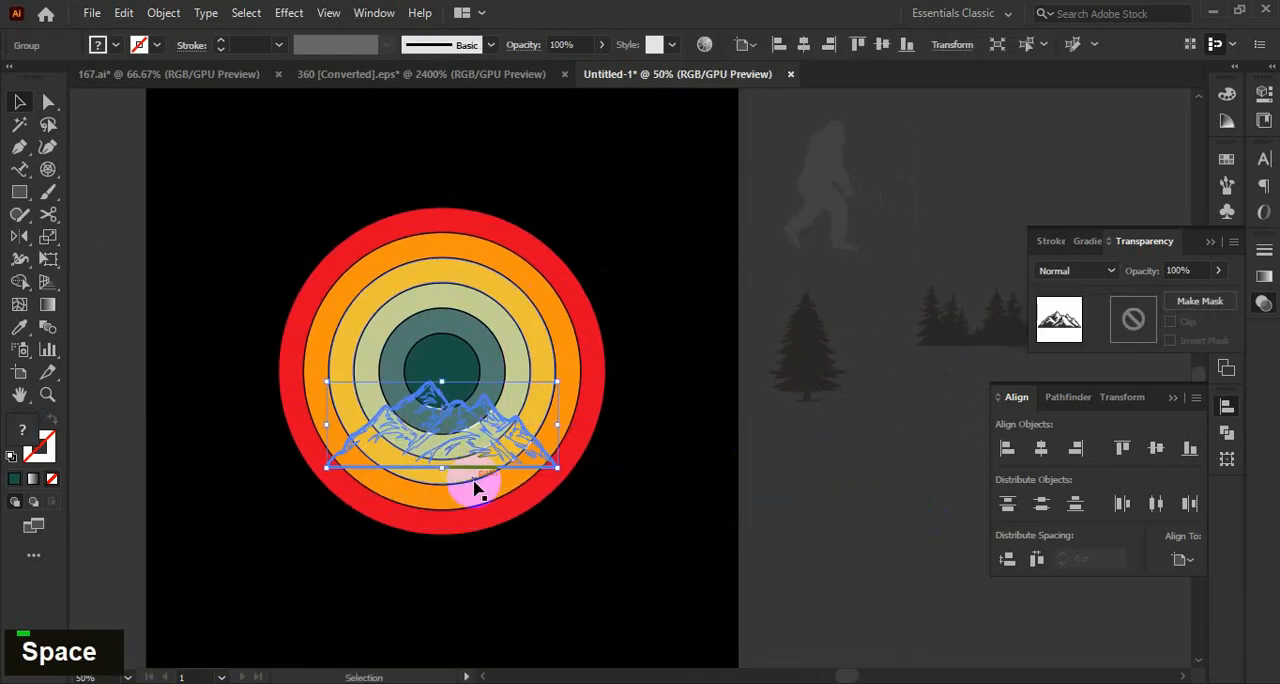
right_click(496, 482)
click(765, 349)
click(777, 449)
double_click(470, 478)
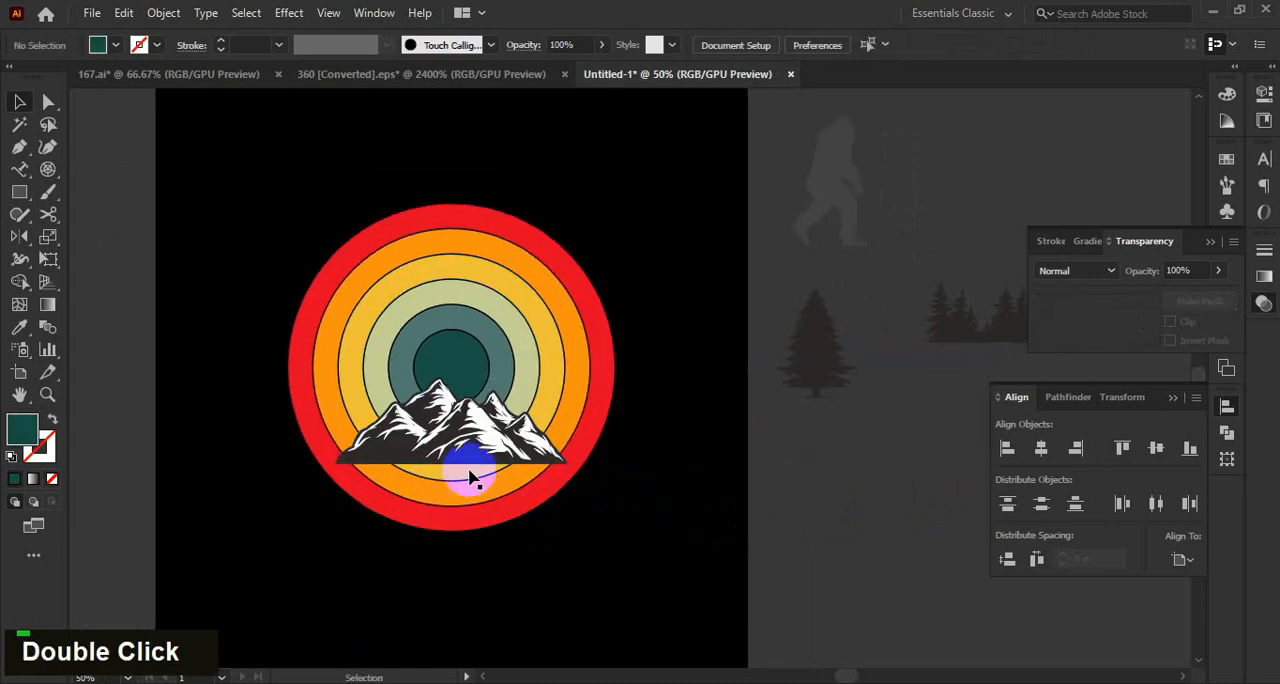
Select the mountain together with the ring group and align their horizontal centres.
scroll(470, 478, up, 2)
click(634, 486)
shift+click(777, 357)
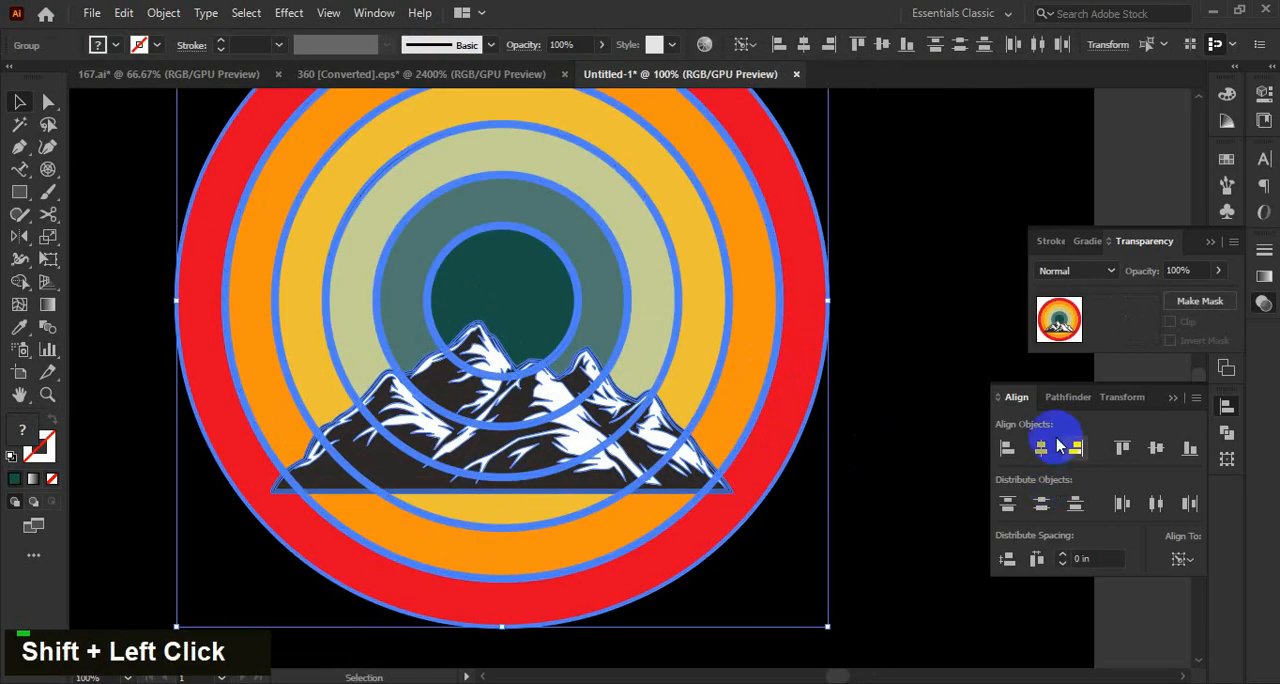
double_click(917, 518)
scroll(871, 489, down, 1)
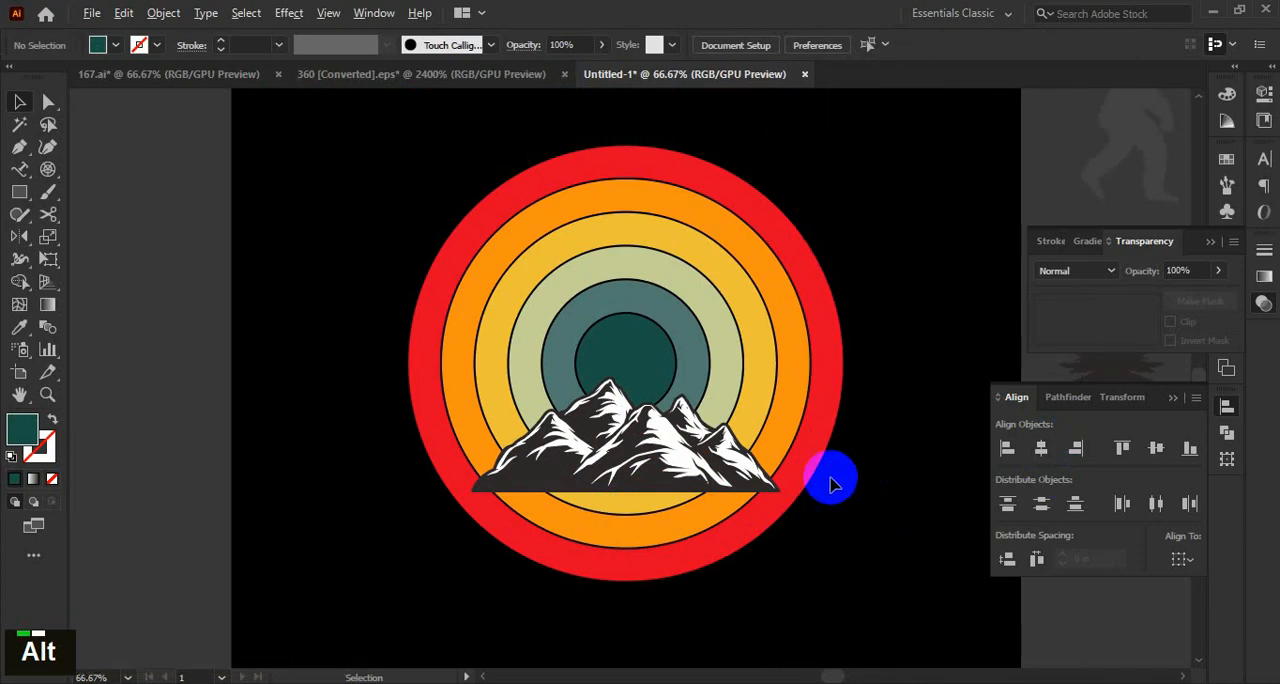
click(647, 478)
scroll(663, 480, up, 1)
click(880, 566)
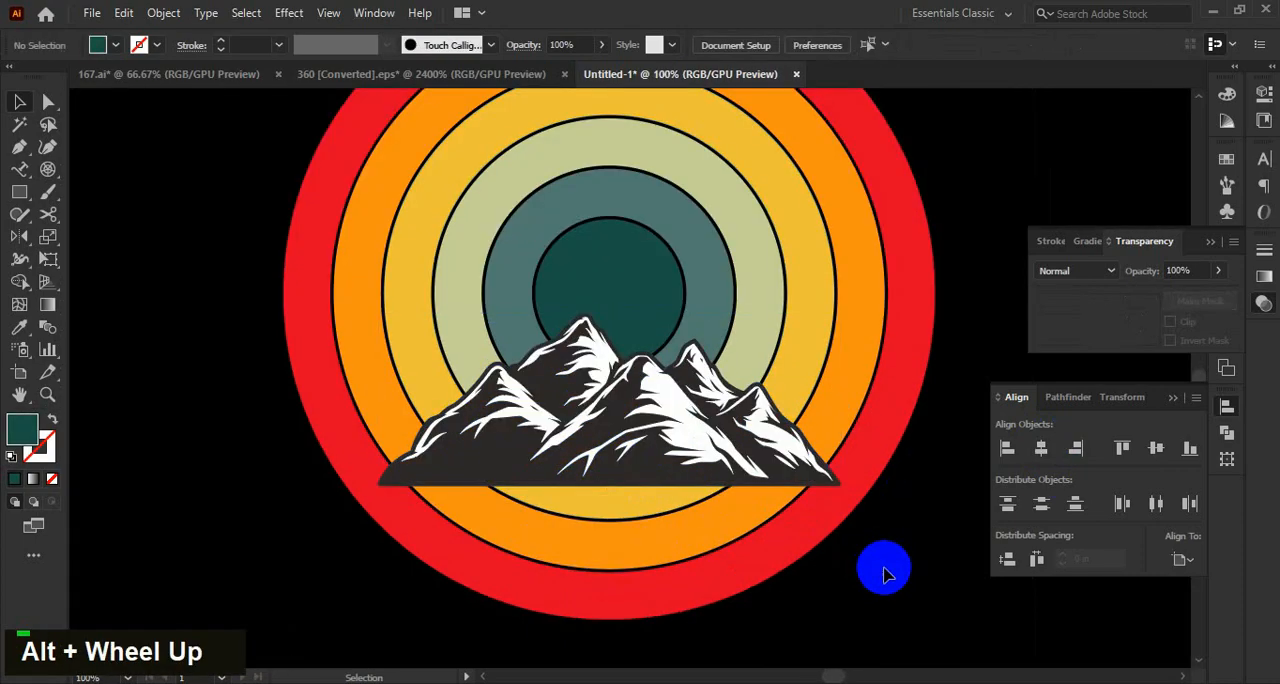
Isolate the mountain graphic's group and delete the dark outline shape that surrounds the mountains.
scroll(789, 476, up, 2)
click(795, 470)
double_click(832, 460)
scroll(909, 492, up, 1)
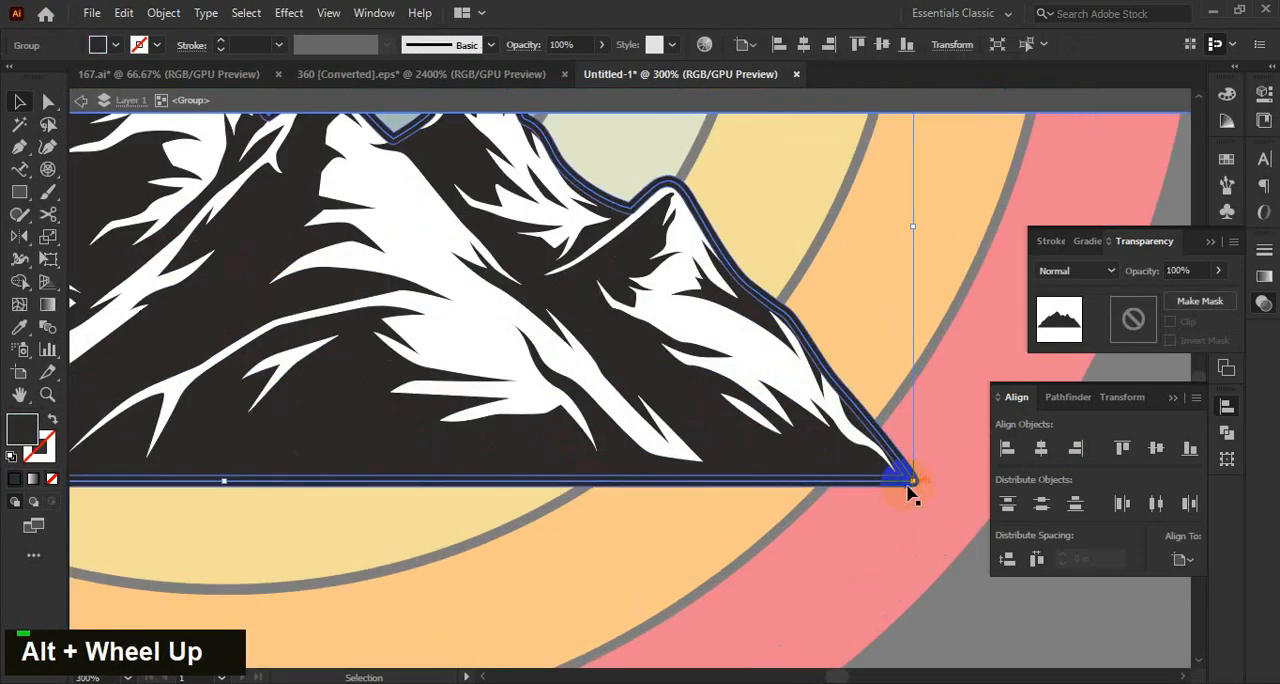
key(ctrl+z)
click(940, 396)
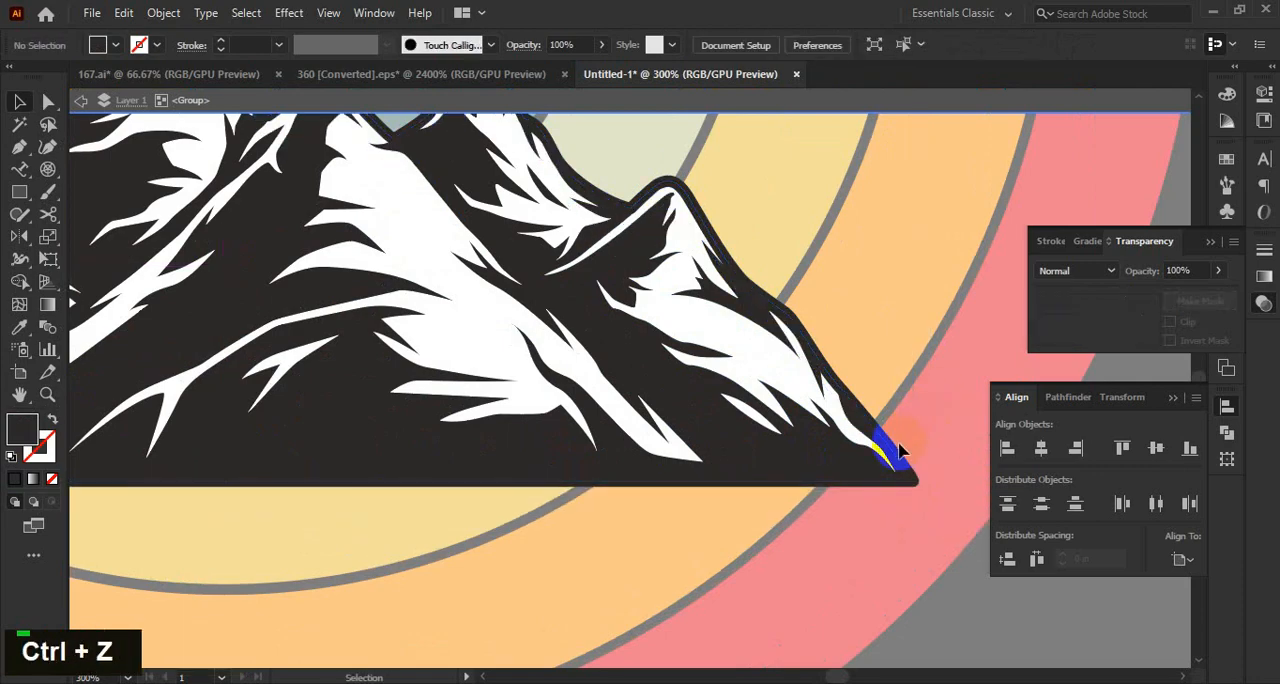
drag(896, 452, 914, 436)
key(Delete)
scroll(713, 482, down, 3)
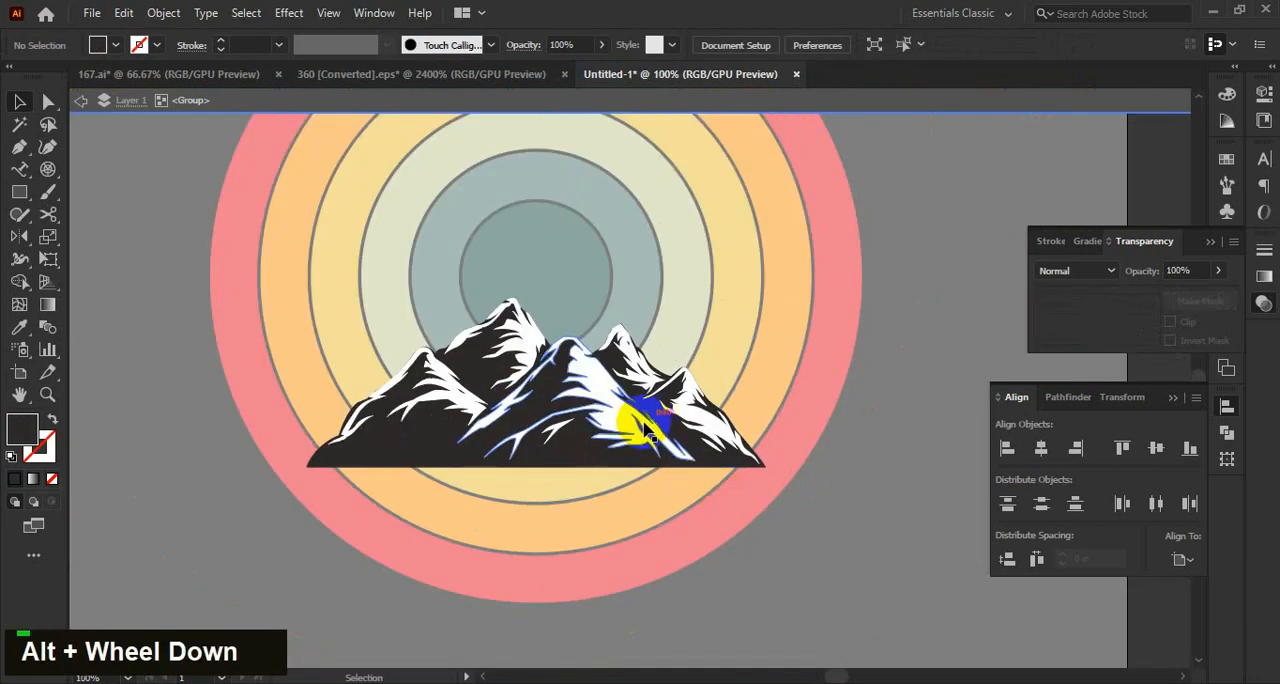
drag(645, 428, 849, 523)
key(ctrl+z)
double_click(816, 516)
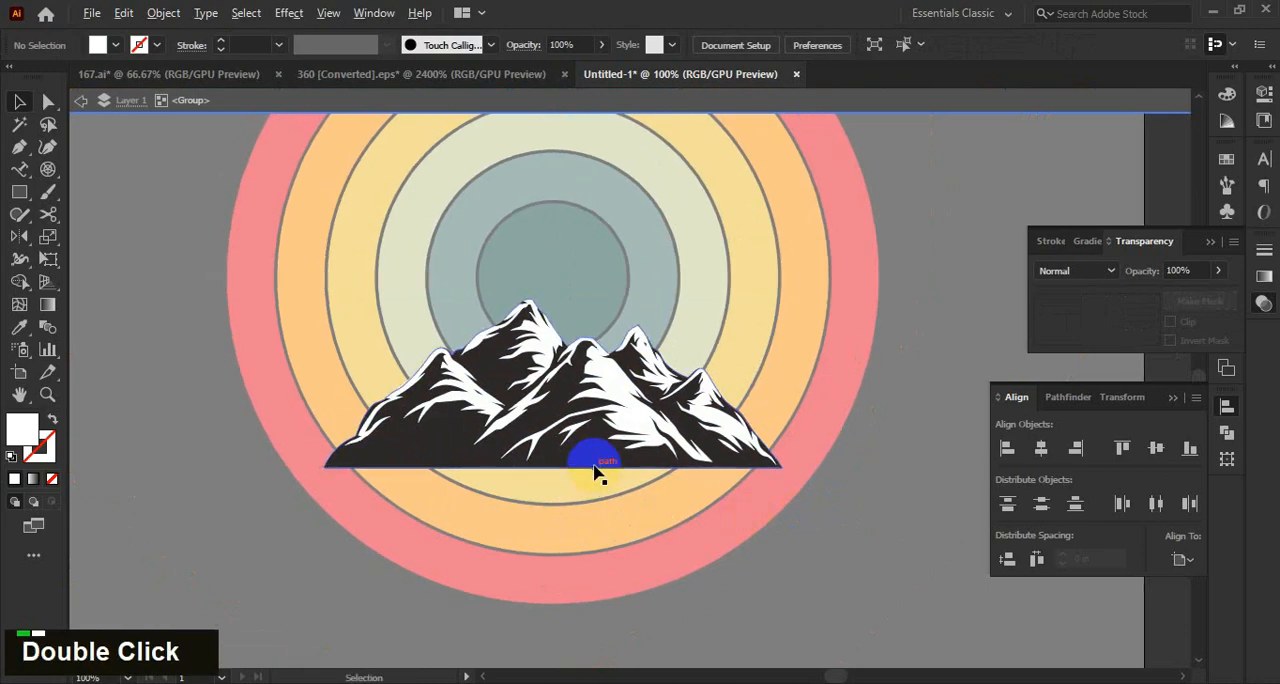
Fill the mountain graphic's dark body shape with pale yellow.
click(589, 458)
double_click(20, 430)
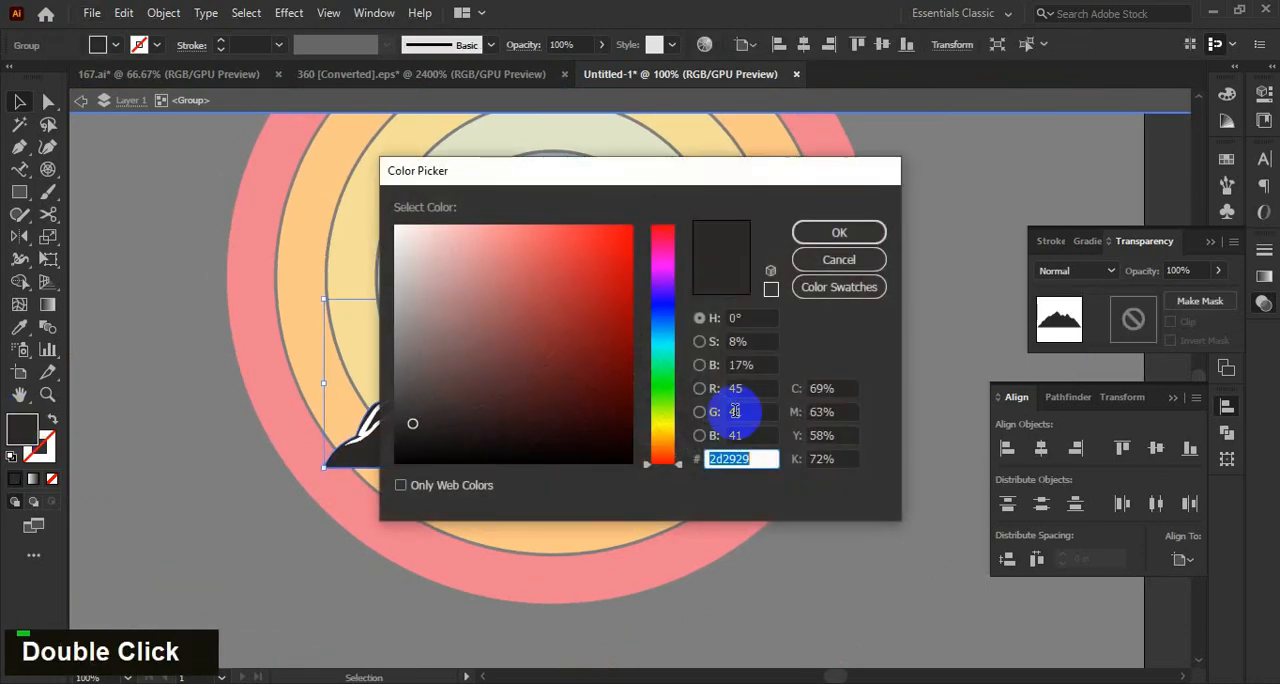
click(664, 428)
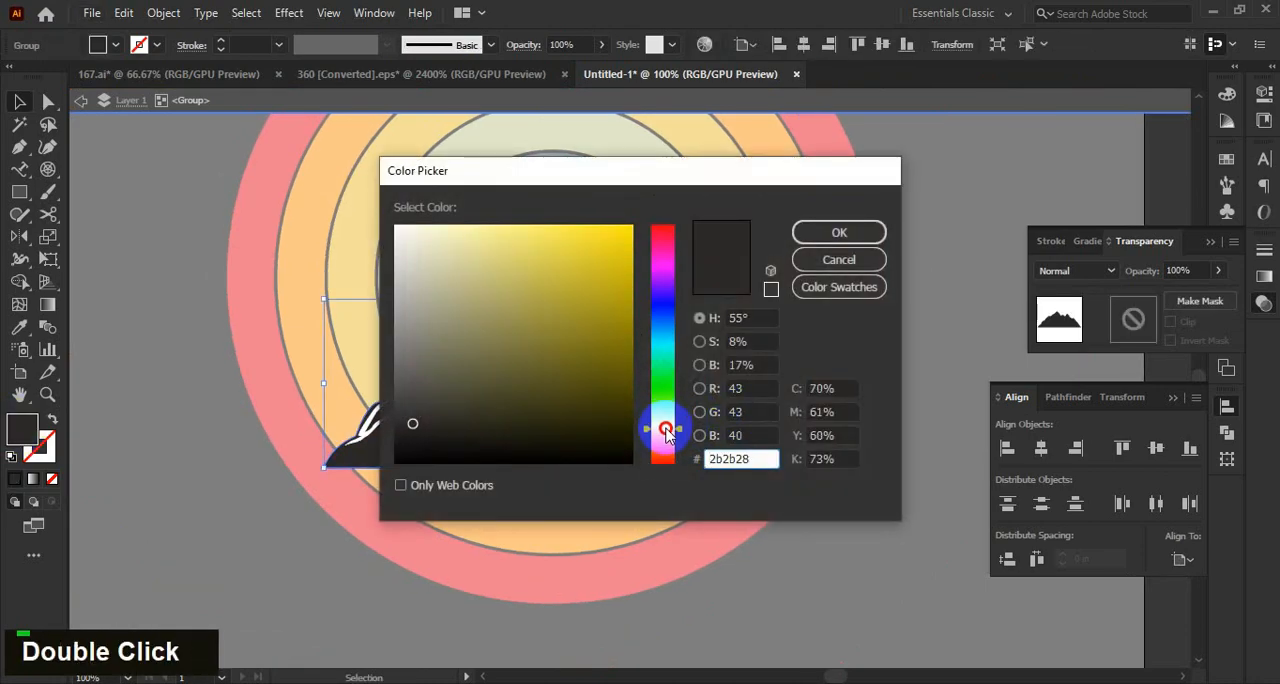
mouse_move(666, 430)
mouse_down()
mouse_move(666, 400)
mouse_move(672, 432)
mouse_up()
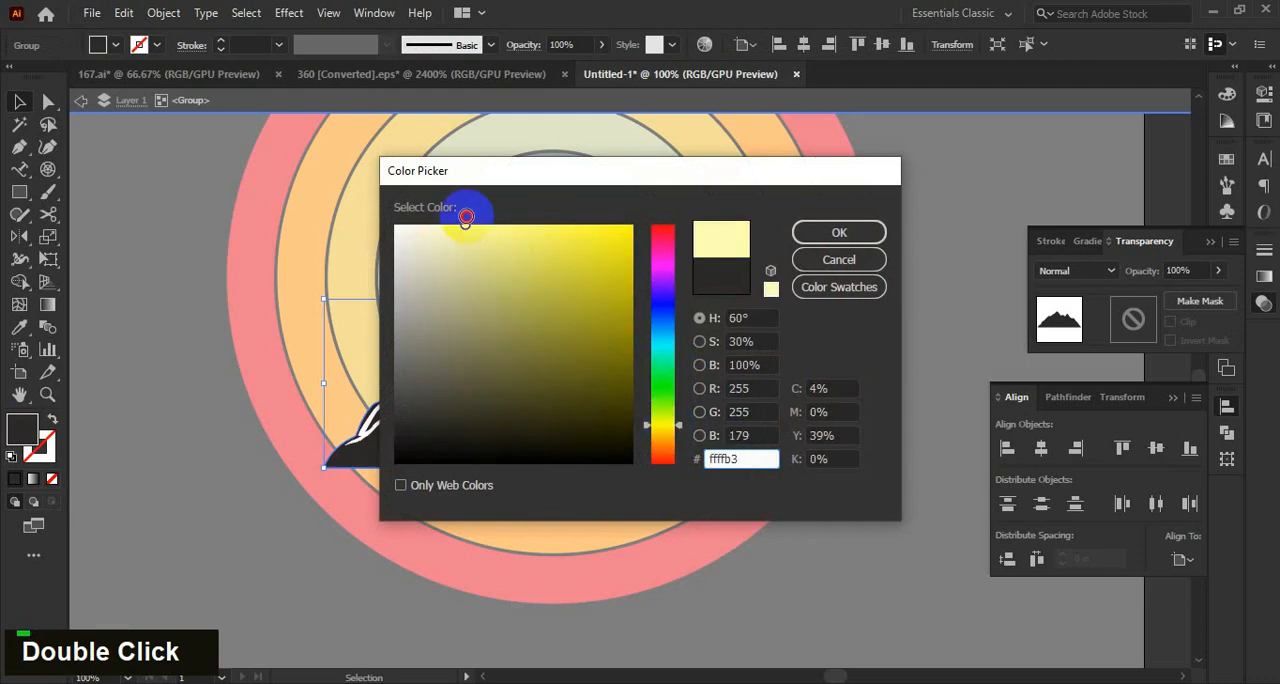
click(871, 268)
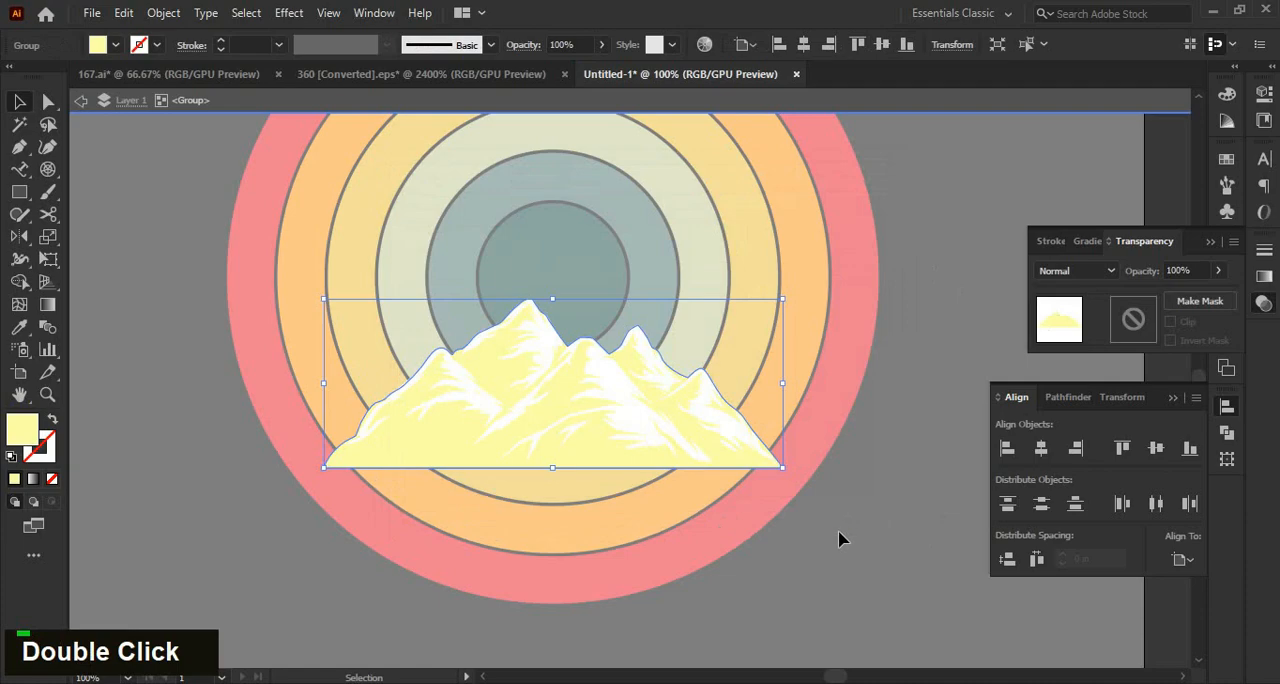
click(840, 540)
Fill the mountain's white detail shapes with black and leave the isolated group.
scroll(781, 515, up, 1)
click(567, 371)
double_click(17, 430)
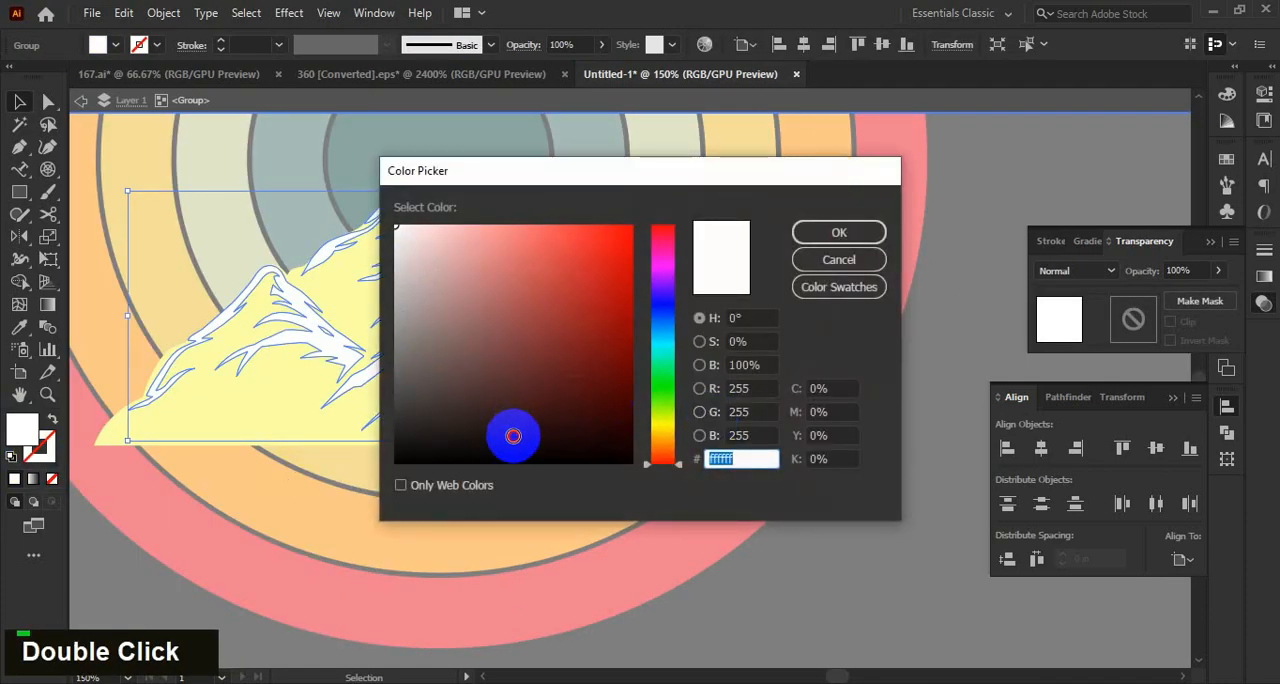
click(839, 236)
click(854, 514)
alt+scroll(700, 470, down, 2)
click(529, 423)
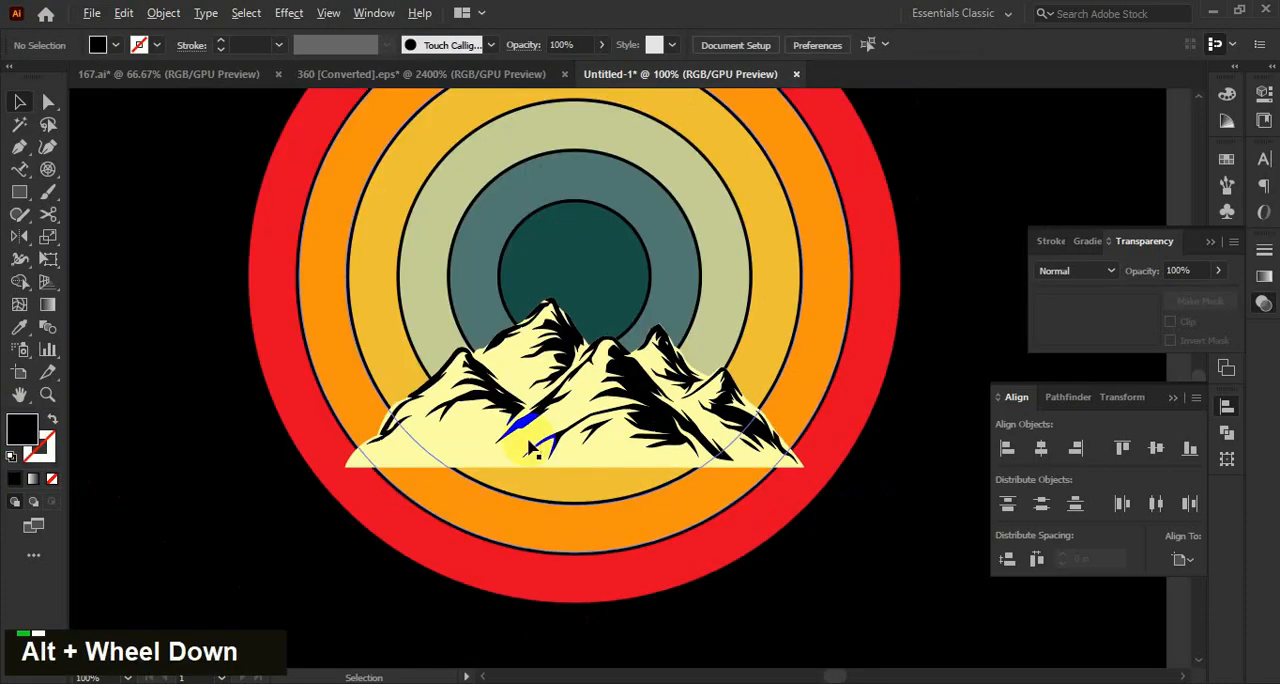
Isolate the mountain's body shape, fill it with a very light cream, and leave the isolated group.
alt+scroll(480, 440, up, 2)
double_click(423, 449)
double_click(22, 430)
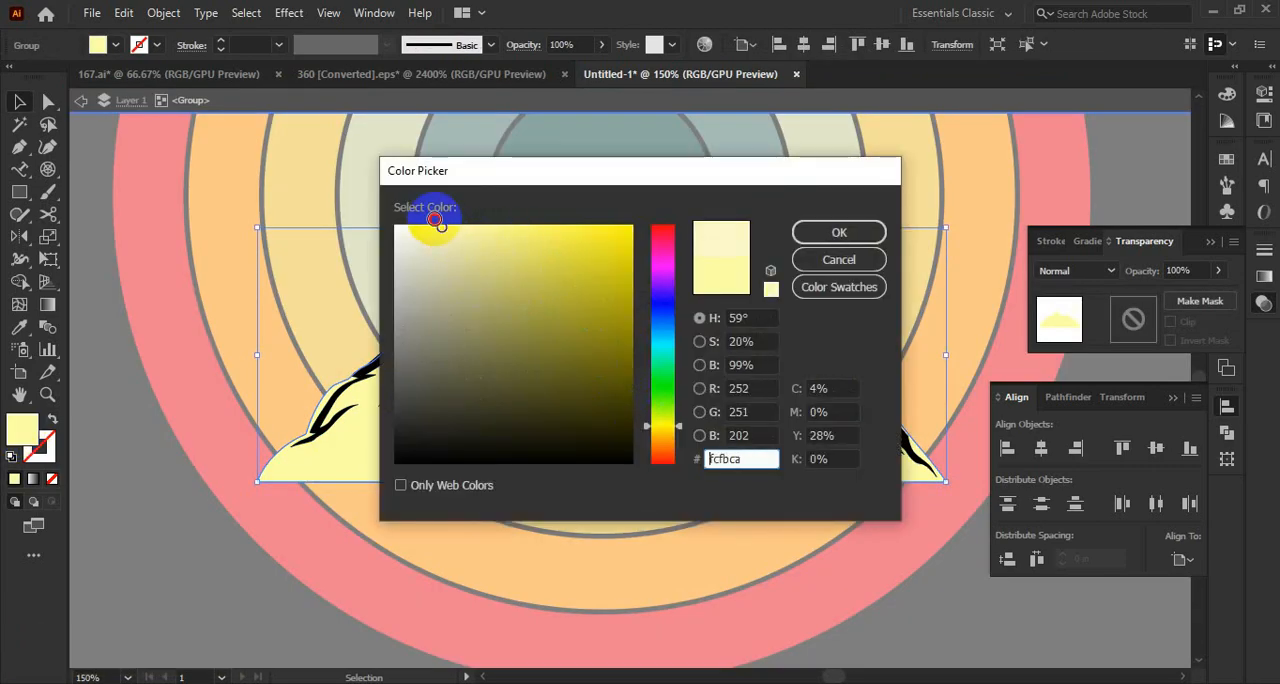
click(866, 259)
alt+scroll(800, 531, down, 2)
double_click(794, 503)
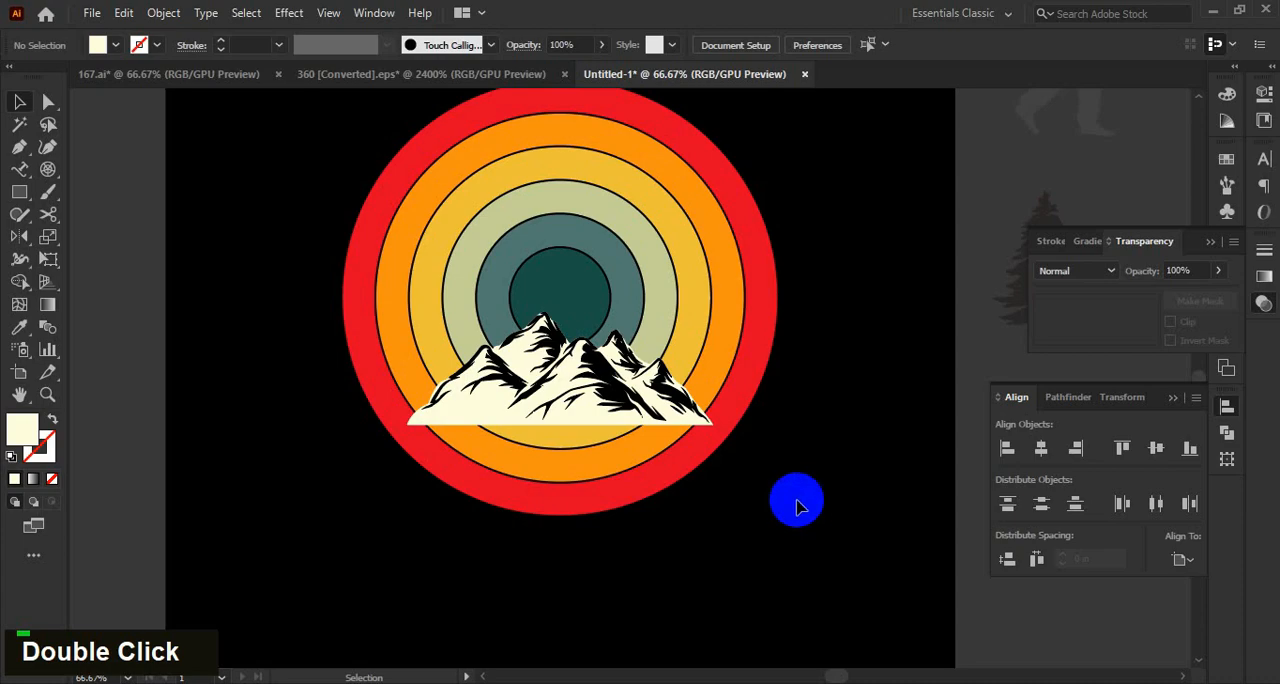
Select the coloured ring group and create an unclipped opacity mask on it for editing.
key(space)
alt+scroll(603, 454, up, 2)
alt+scroll(611, 434, down, 3)
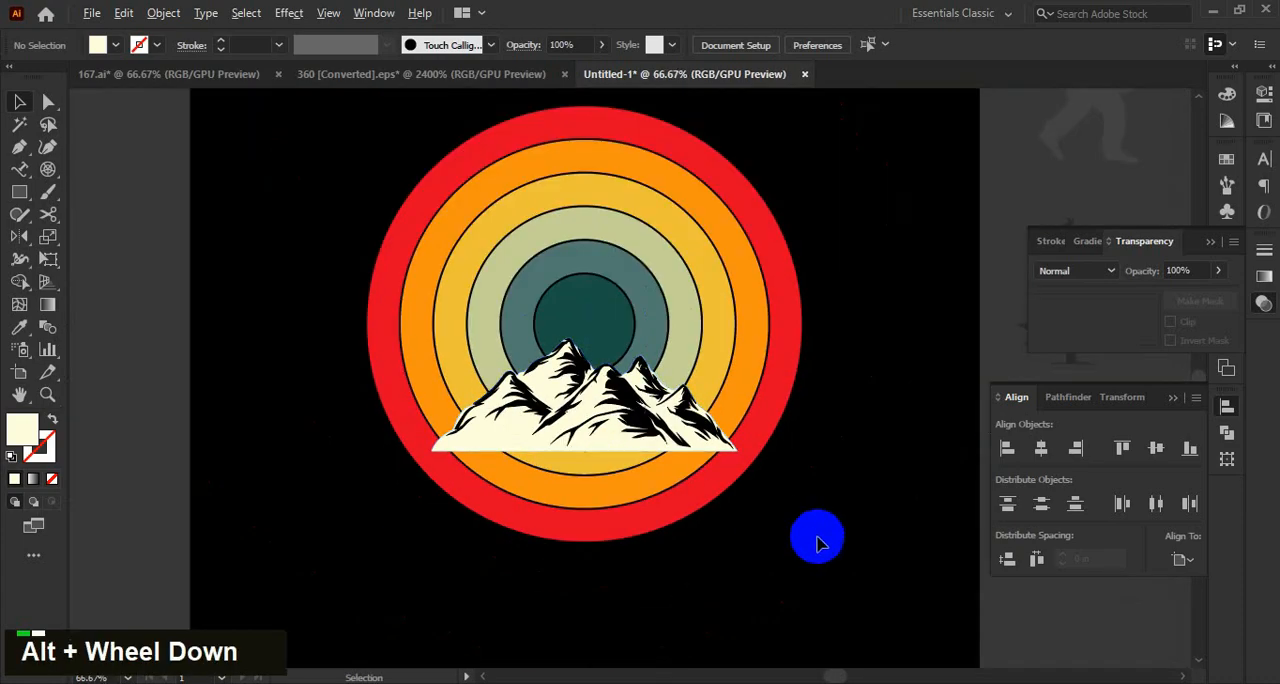
key(space)
alt+scroll(768, 500, up, 1)
key(space)
drag(782, 446, 794, 457)
click(772, 411)
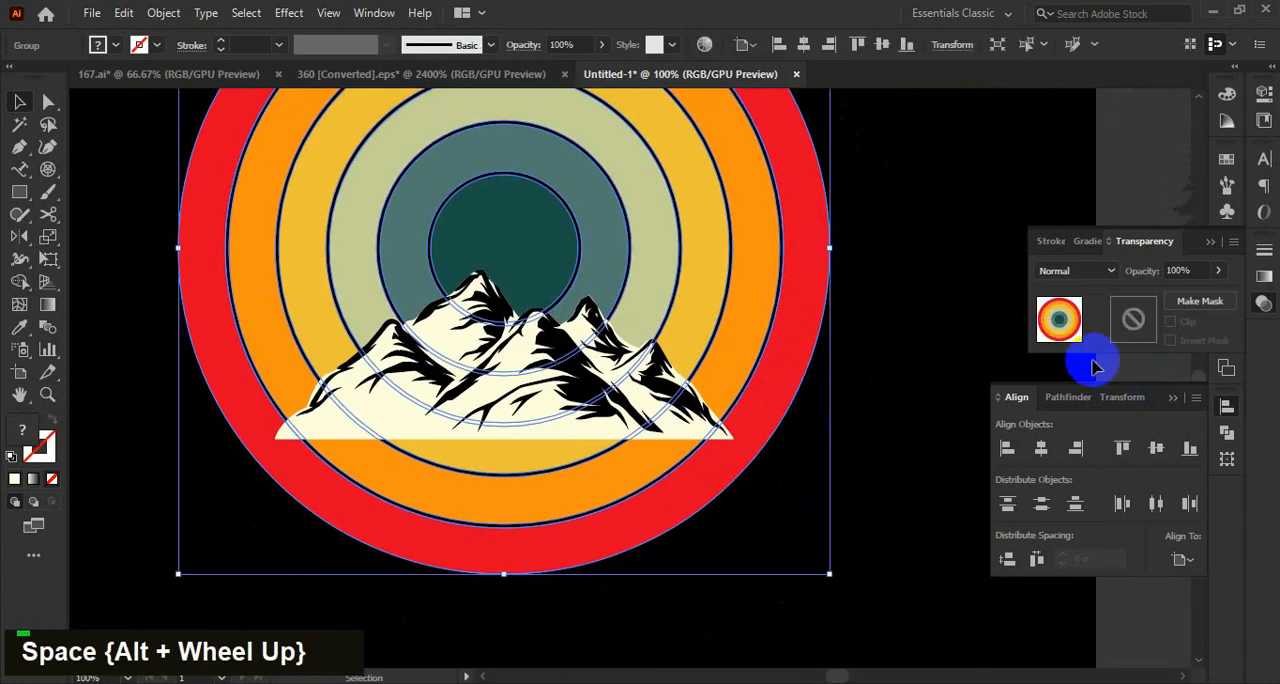
double_click(1133, 322)
key(m)
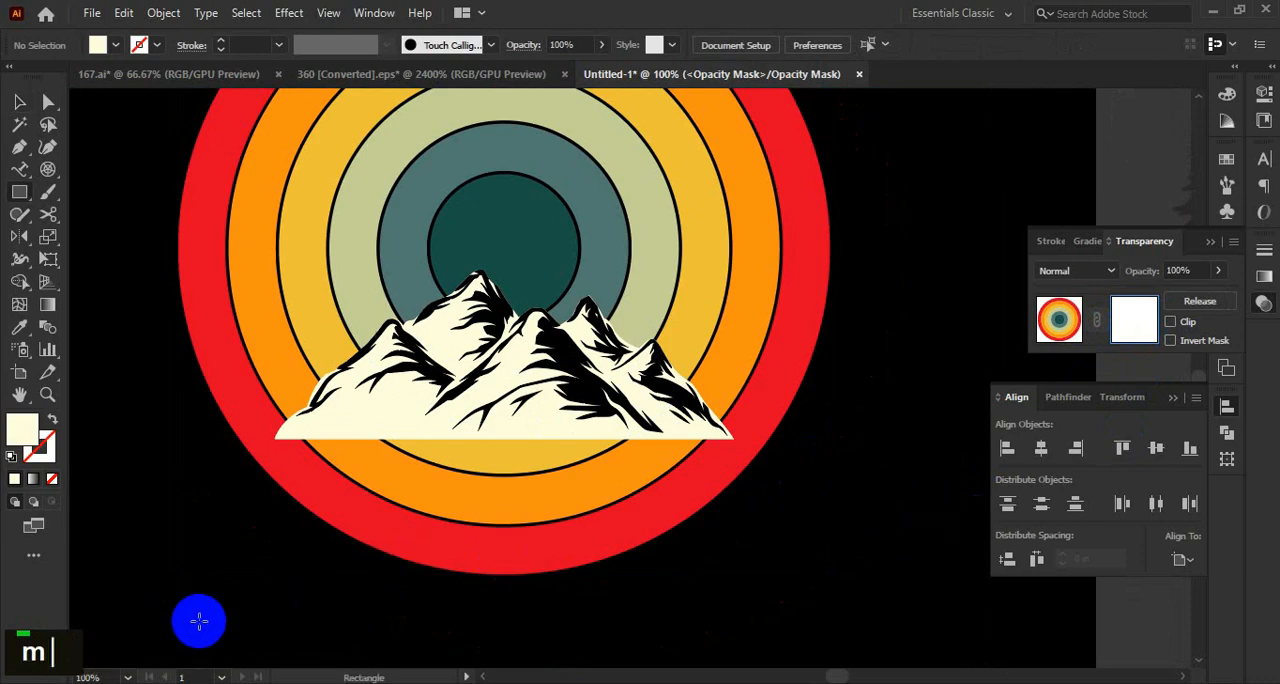
Draw a black rectangle in the opacity mask over the part of the rings below the mountain's base.
drag(199, 621, 840, 438)
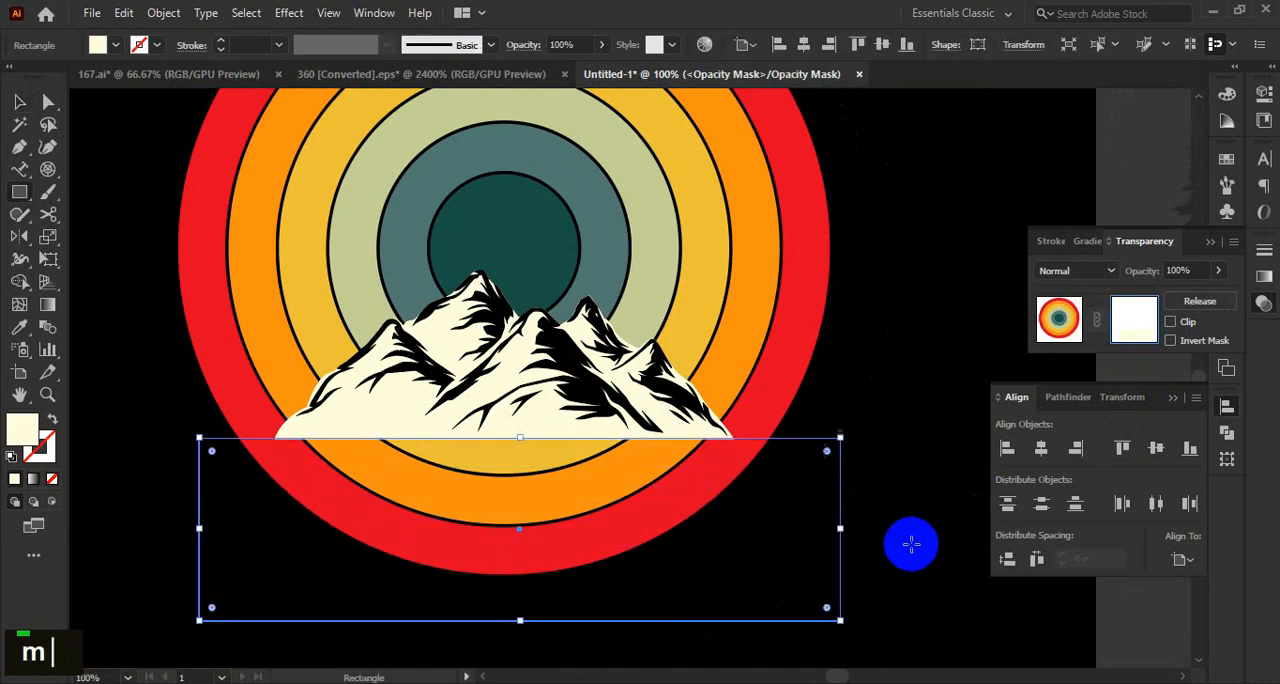
double_click(22, 428)
click(571, 466)
click(837, 231)
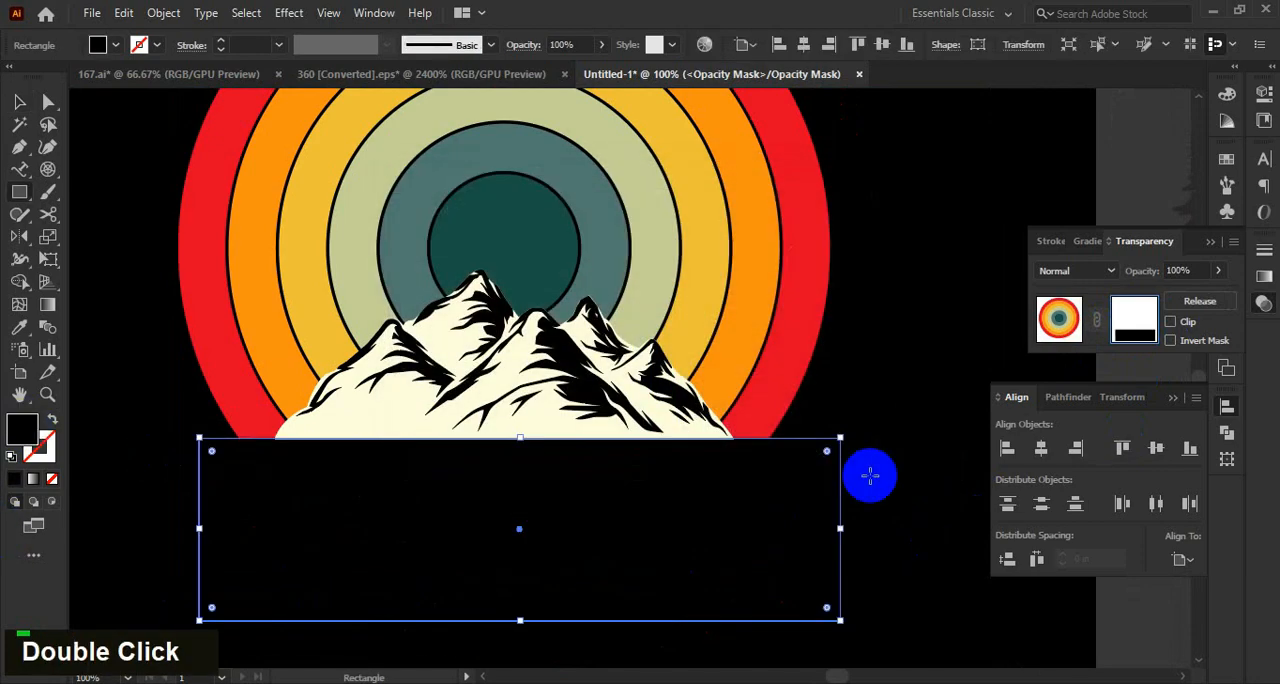
key(v)
click(905, 472)
click(468, 466)
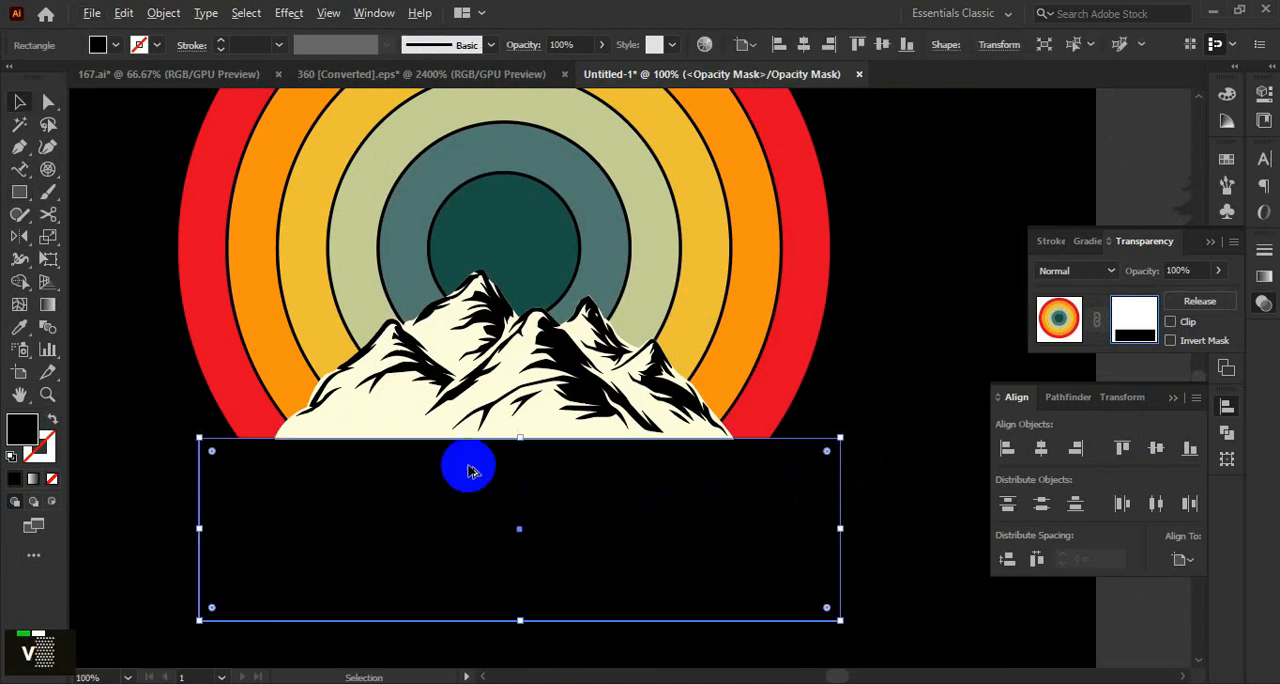
scroll(553, 427, up, 4)
scroll(550, 433, down, 5)
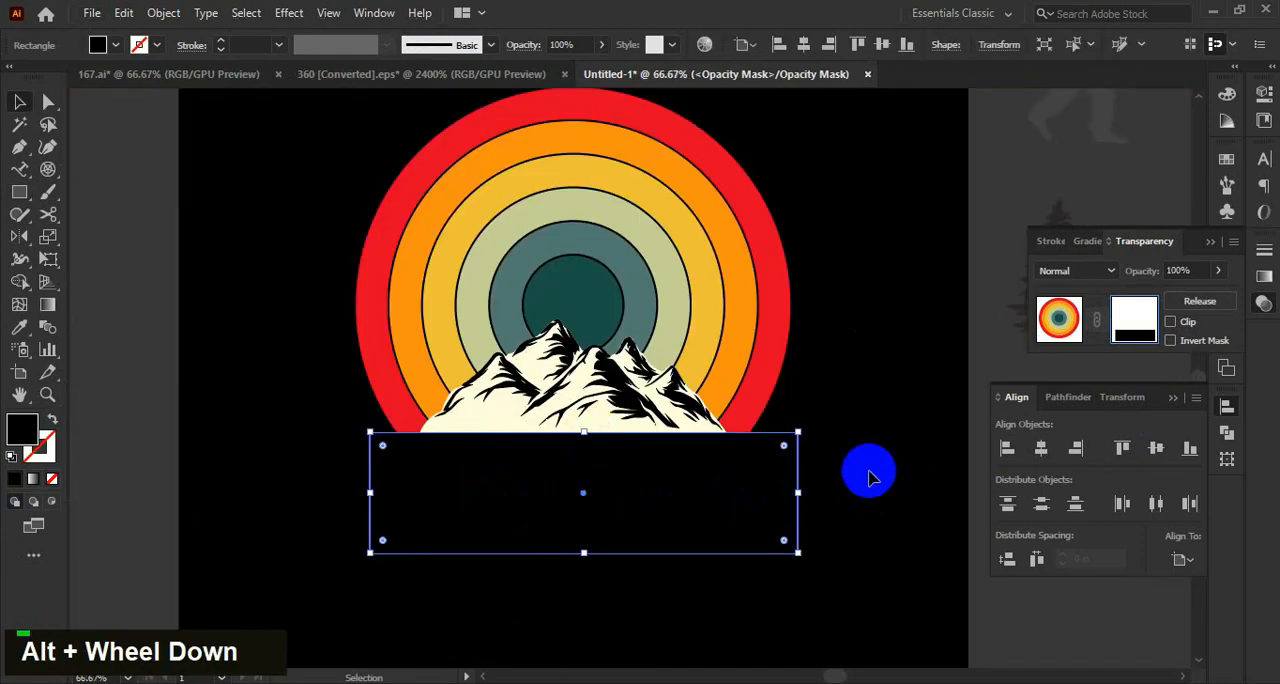
click(912, 425)
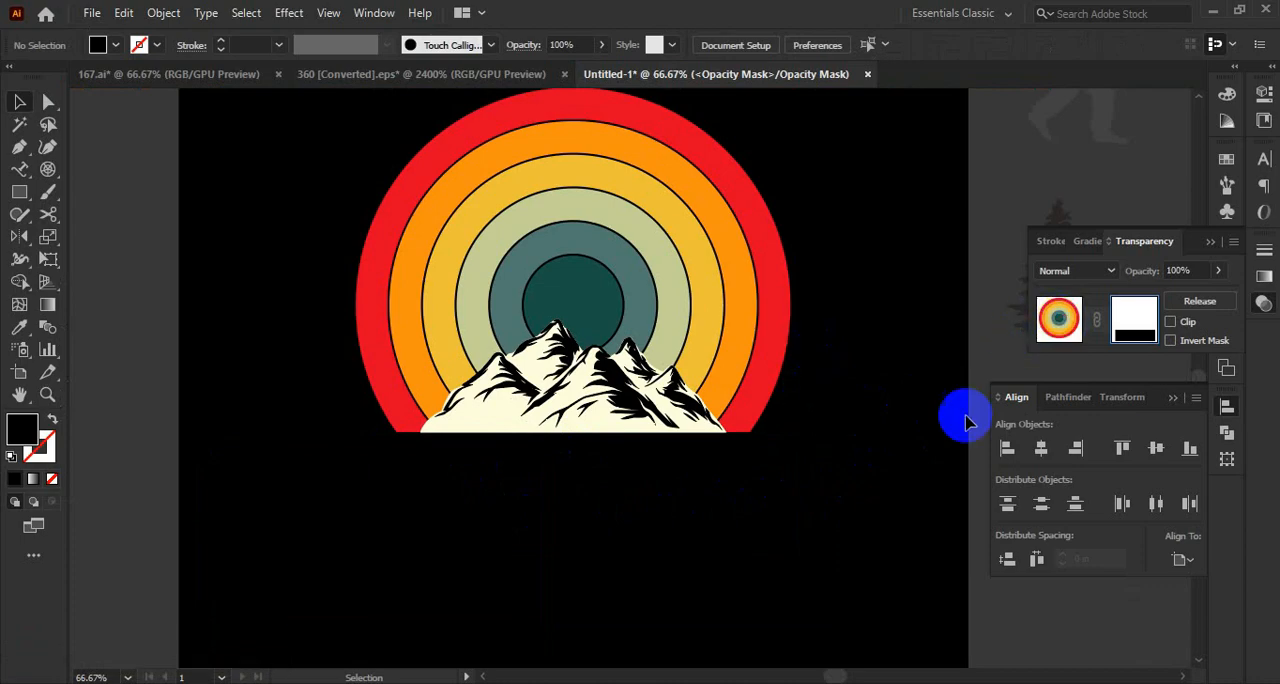
Leave mask editing and scale the mountain up proportionally from its base to about 6.33 by 2.34 in.
double_click(579, 335)
scroll(598, 312, up, 1)
shift+click(590, 287)
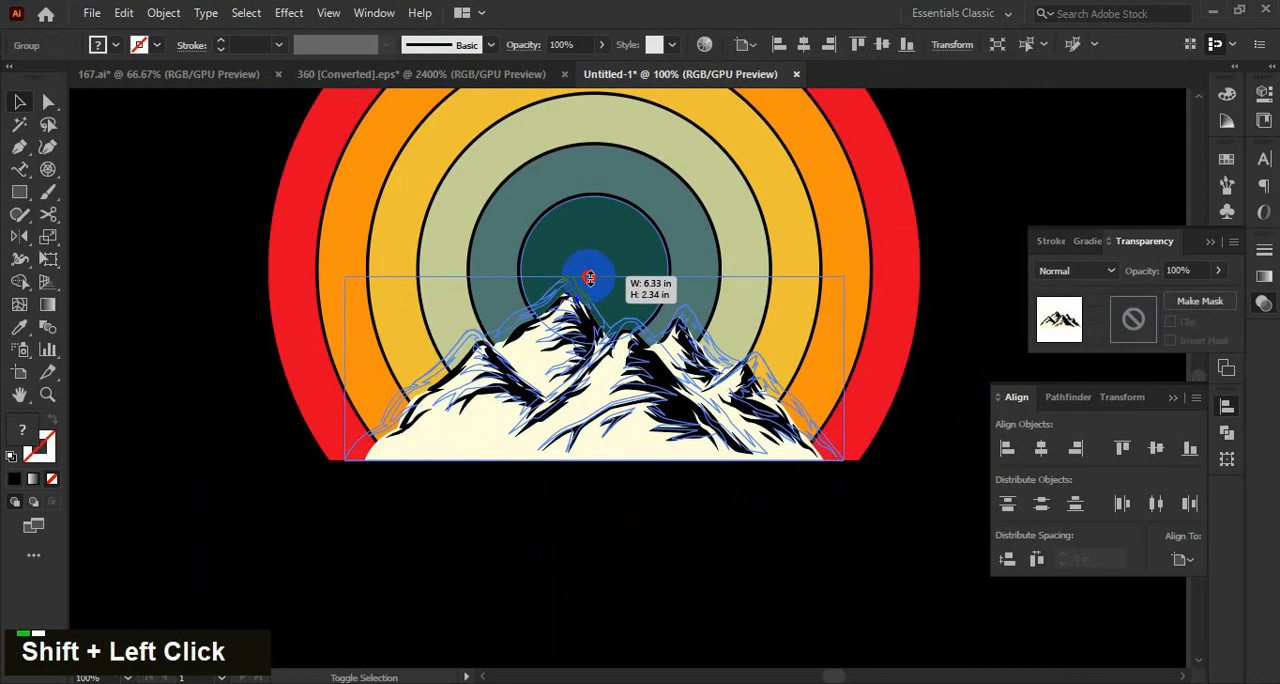
alt+scroll(811, 536, down, 1)
alt+scroll(805, 541, down, 1)
Move the single pine tree onto the lower left edge of the rings and bring it to the front.
drag(809, 547, 697, 480)
alt+scroll(697, 480, up, 1)
drag(799, 482, 675, 500)
drag(838, 368, 337, 427)
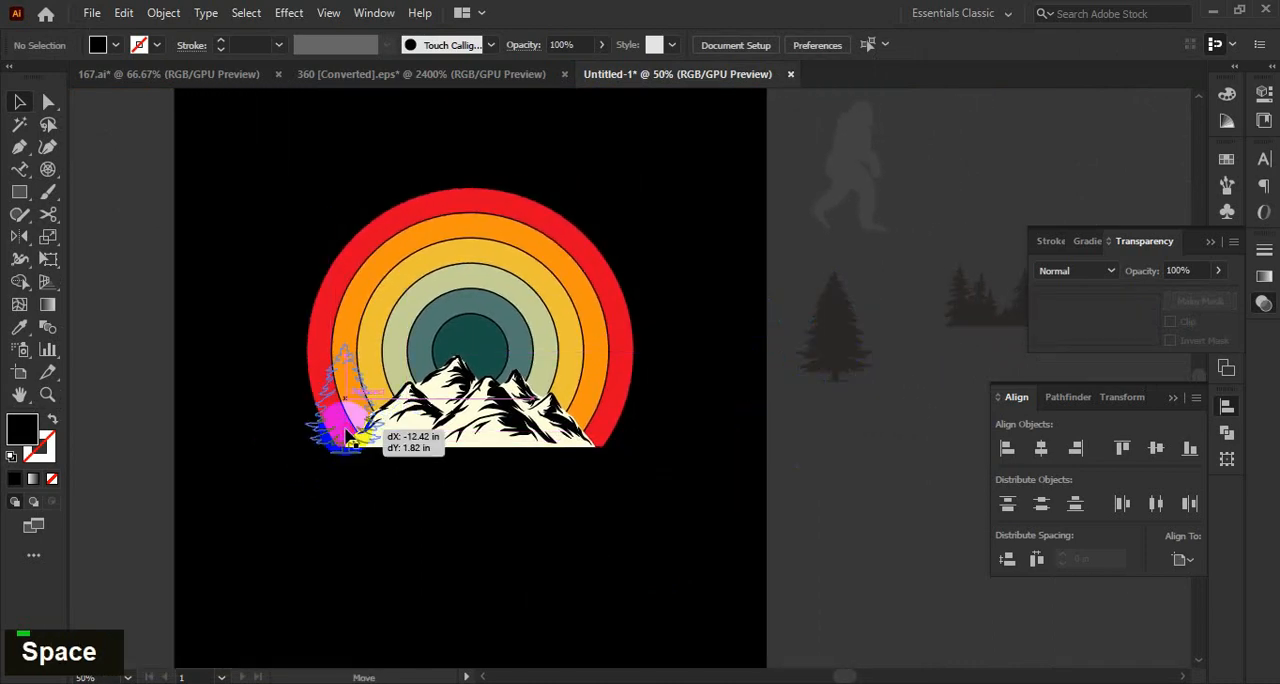
scroll(337, 427, up, 1)
right_click(345, 428)
mouse_move(445, 590)
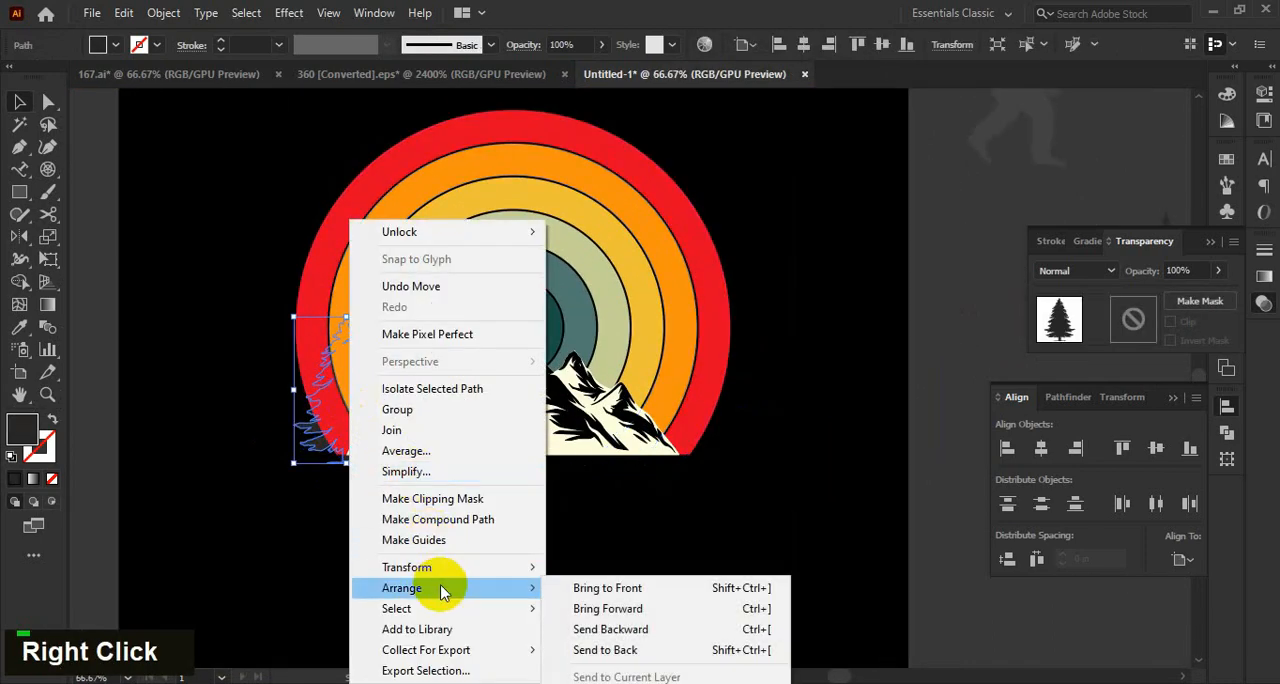
click(600, 588)
alt+scroll(380, 392, up, 1)
Fill the pine tree with black.
double_click(22, 430)
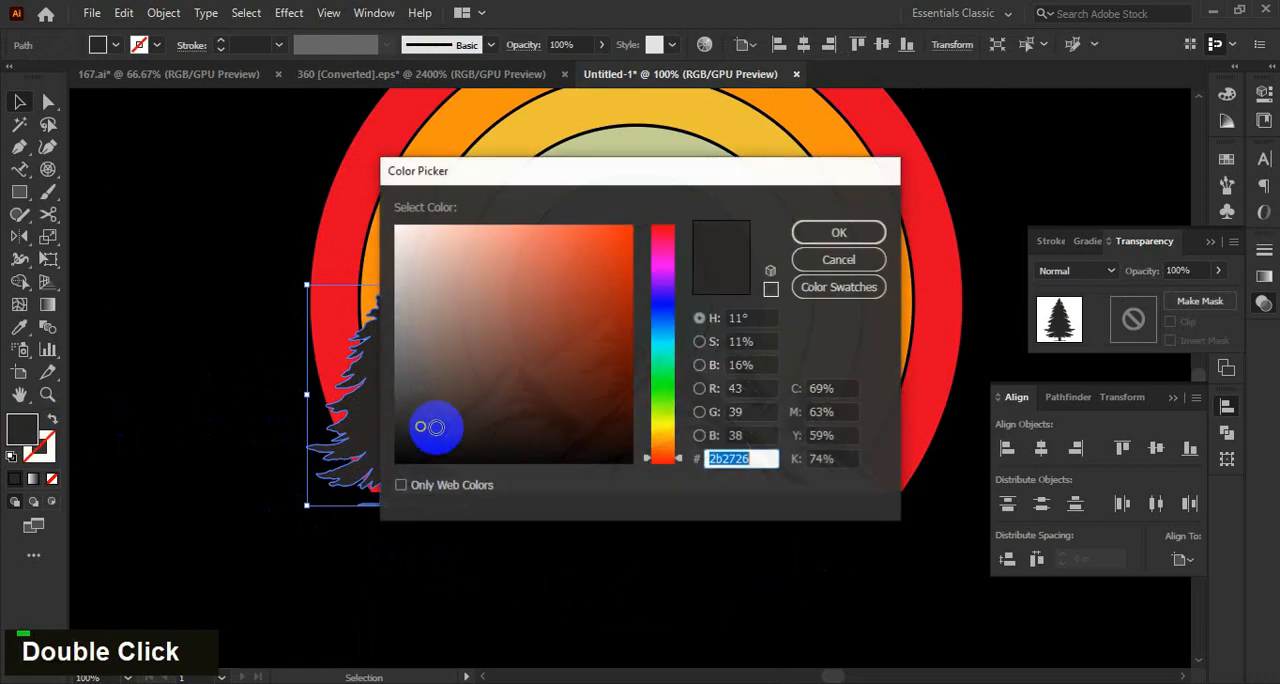
drag(434, 426, 502, 476)
click(834, 233)
click(118, 418)
Scale the pine tree down beside the mountain's left foot and bring the mountain in front of it.
alt+scroll(141, 402, up, 1)
click(498, 457)
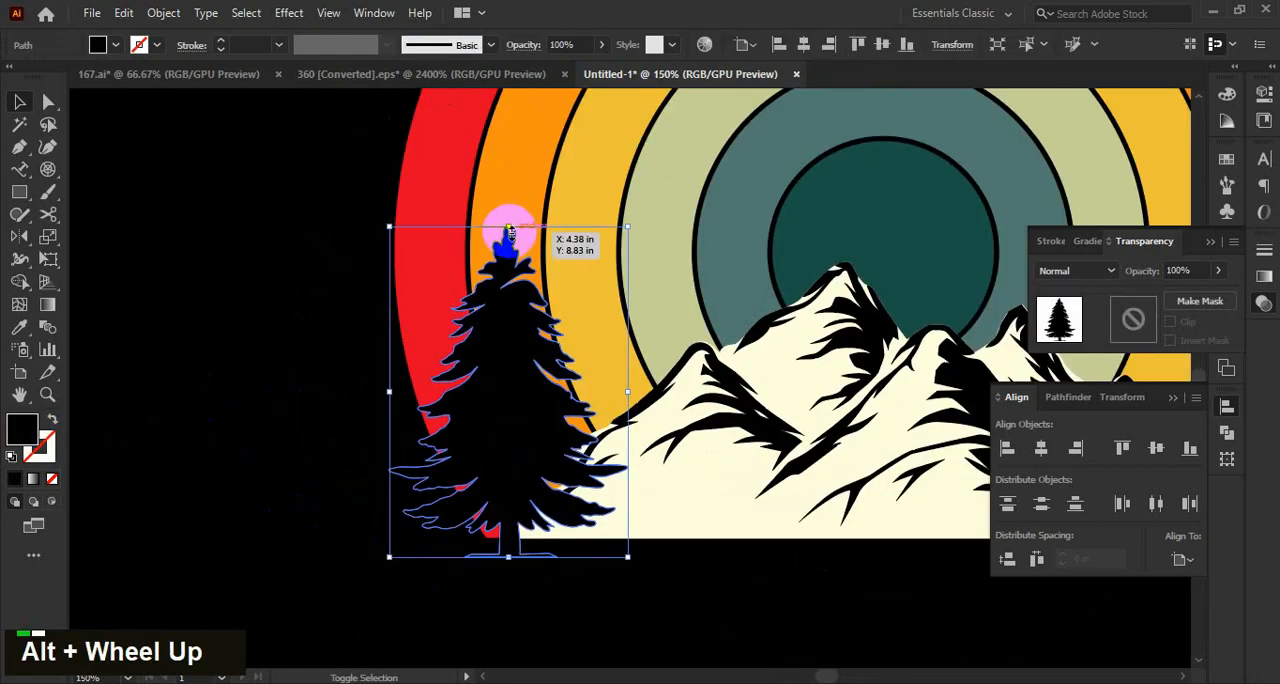
shift+drag(509, 231, 519, 487)
click(324, 460)
drag(702, 521, 589, 443)
click(590, 443)
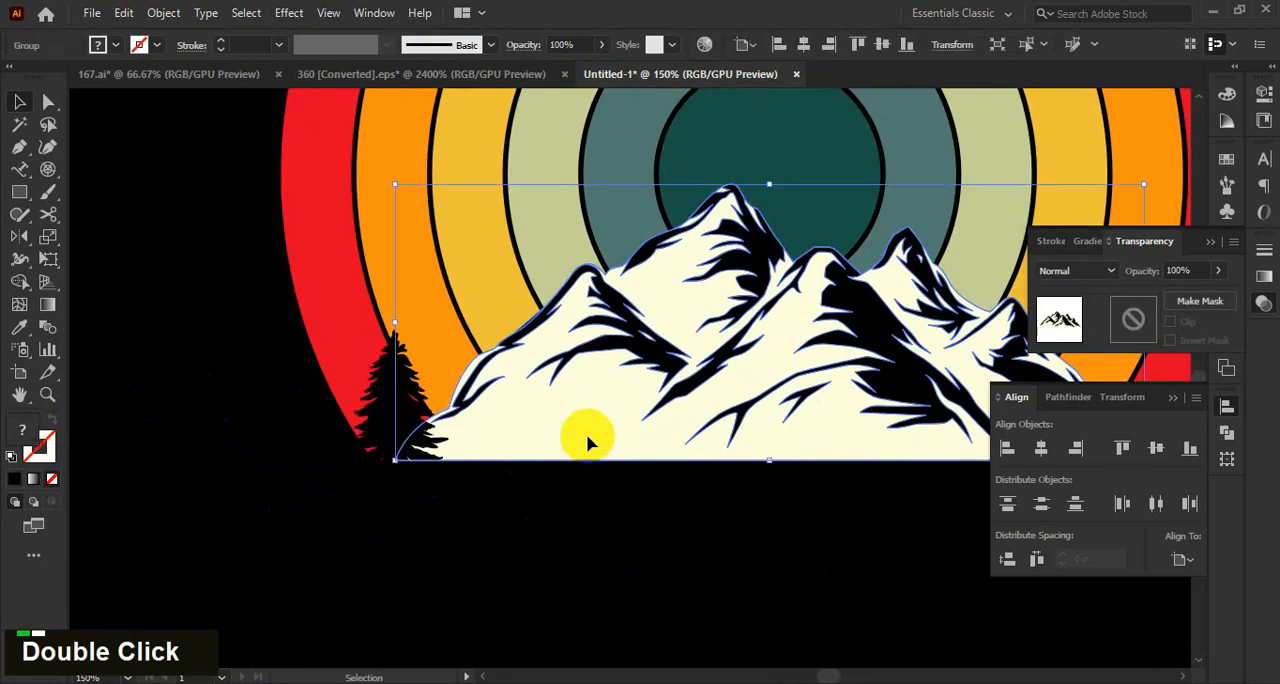
key(ctrl+shift+bracketright)
Shift the pine tree slightly outward from the mountain's left foot and enlarge it a little.
drag(450, 427, 436, 422)
click(388, 515)
shift+drag(418, 331, 428, 314)
click(272, 462)
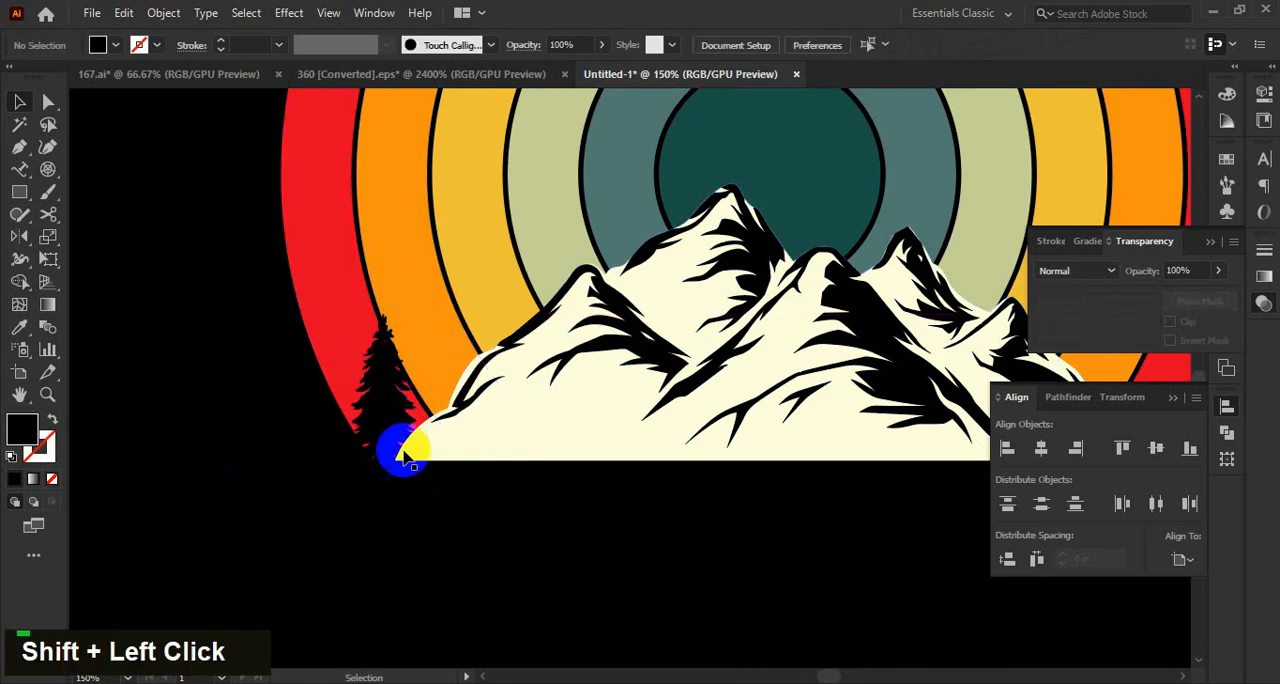
Place two copies of the pine tree up the mountain's left slope, spaced behind the ridge.
alt+drag(432, 412, 450, 402)
click(221, 451)
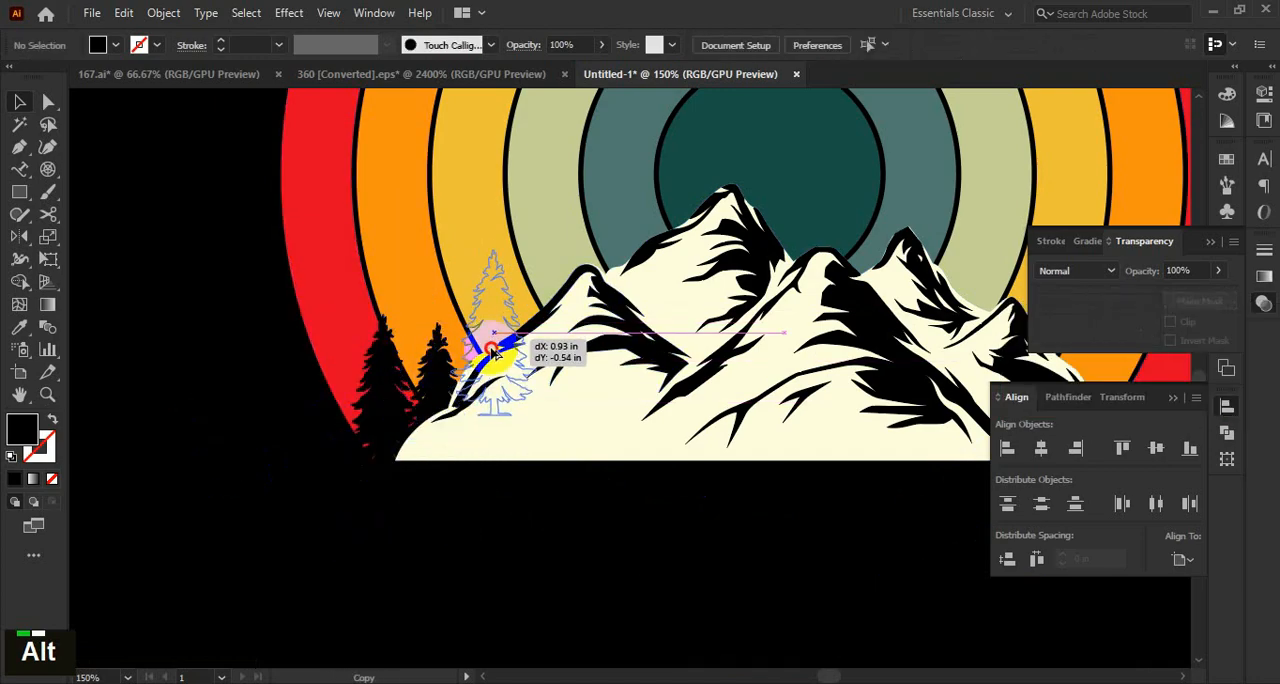
alt+drag(491, 350, 490, 368)
click(186, 327)
drag(498, 322, 493, 327)
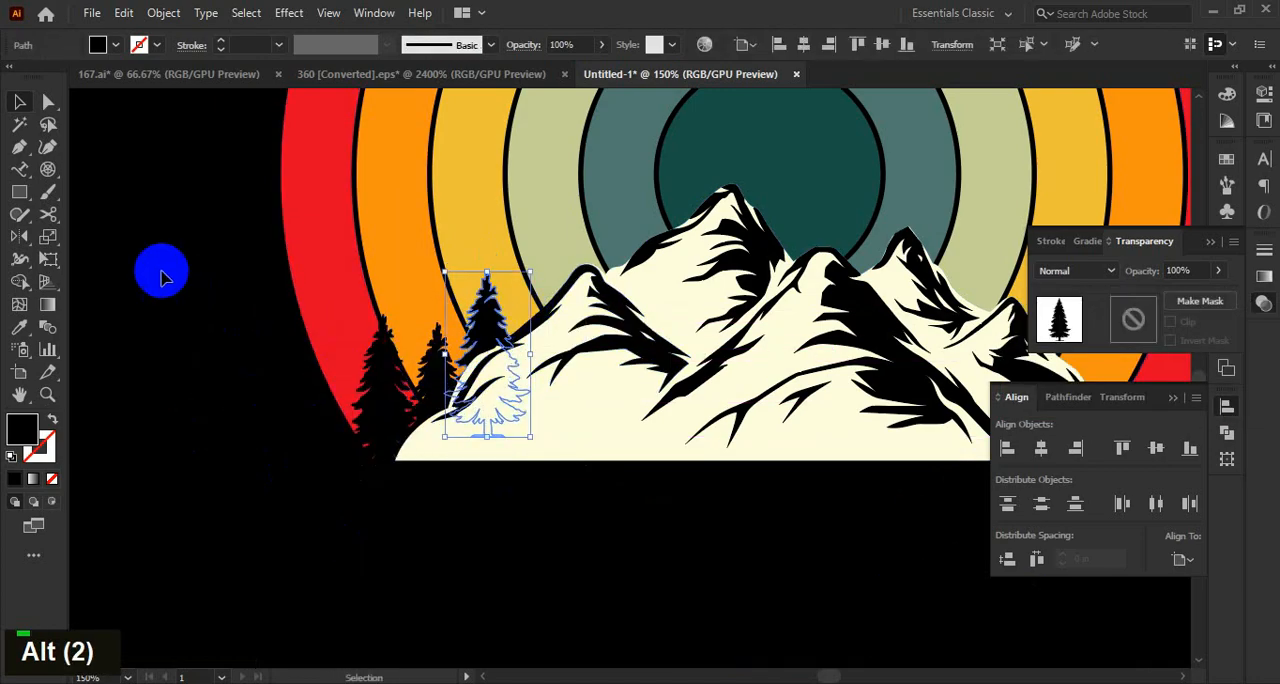
click(162, 270)
Add a fourth pine tree higher up the left slope to complete the ascending row.
drag(420, 362, 557, 296)
shift+click(340, 309)
click(197, 302)
click(182, 312)
alt+scroll(181, 313, down, 3)
alt+scroll(214, 357, up, 2)
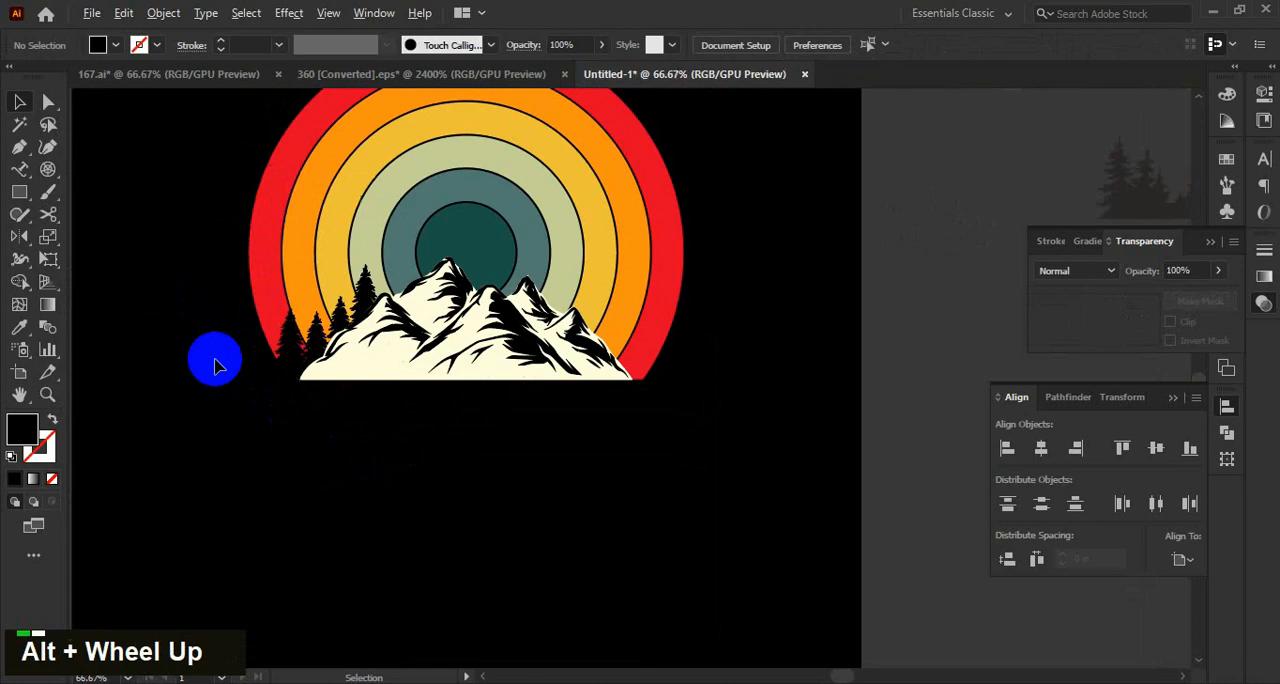
Group the four pine trees on the mountain's left slope.
click(430, 255)
shift+click(322, 340)
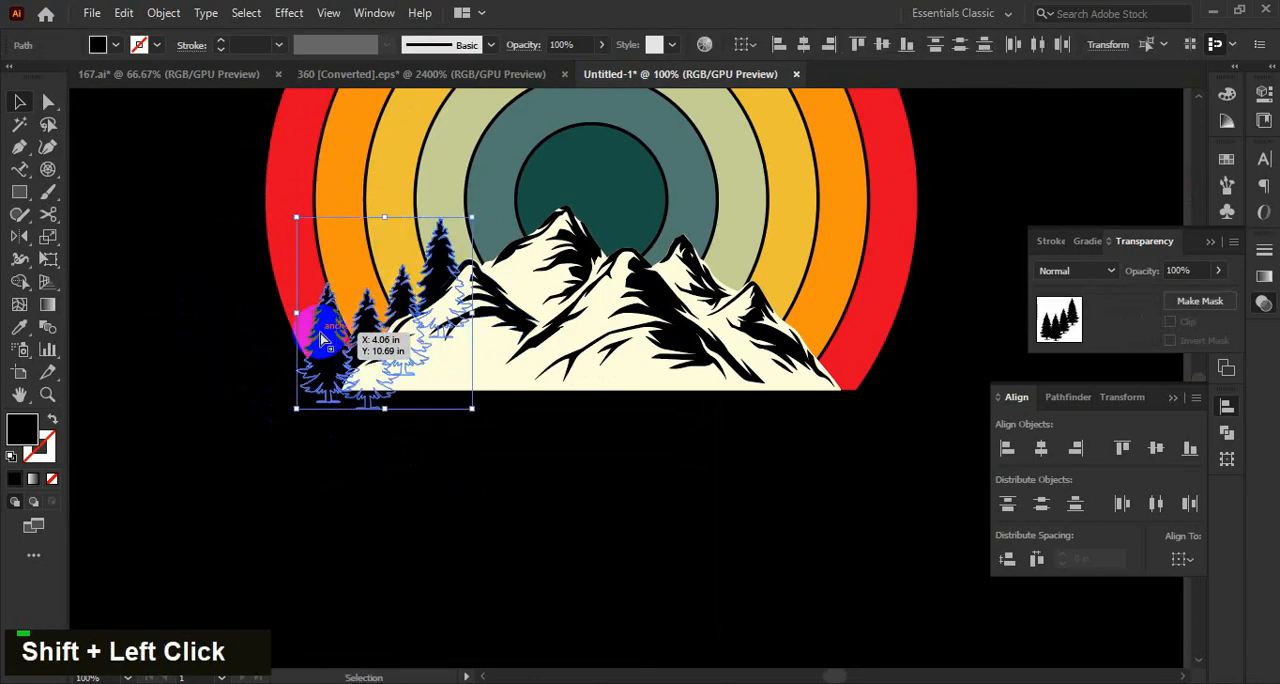
key(ctrl+g)
Copy the tree group to the mountain's right slope and reflect the copy across the vertical axis.
alt+shift+drag(444, 272, 802, 272)
key(o)
key(Return)
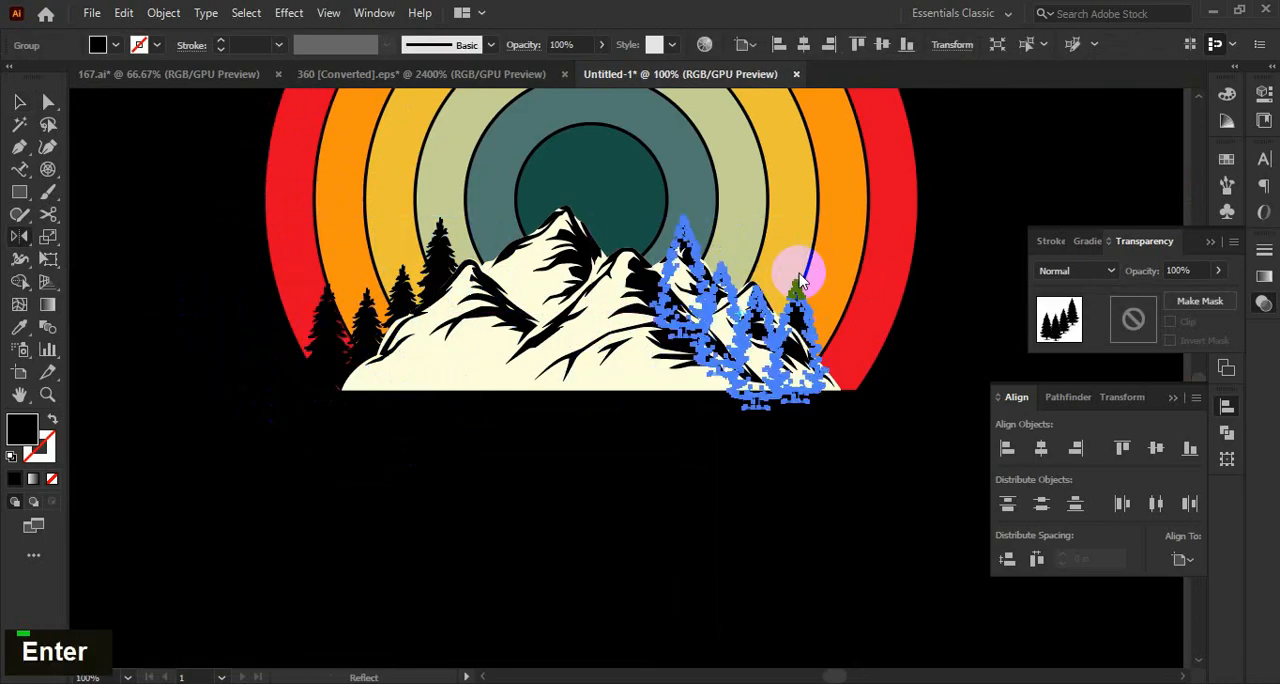
key(Return)
key(v)
Move the mirrored tree group horizontally outward so its lowest tree stands at the mountain's right foot.
alt+scroll(834, 423, up, 1)
shift+click(790, 355)
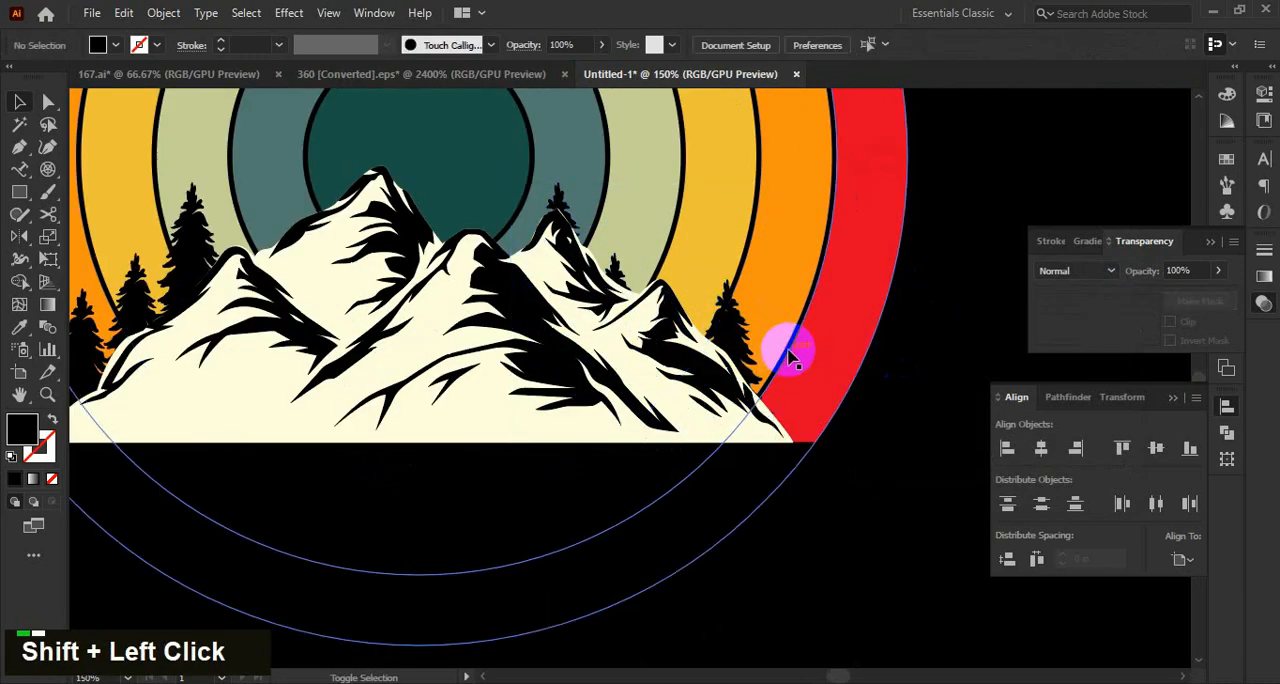
shift+drag(737, 329, 808, 329)
alt+scroll(868, 535, down, 3)
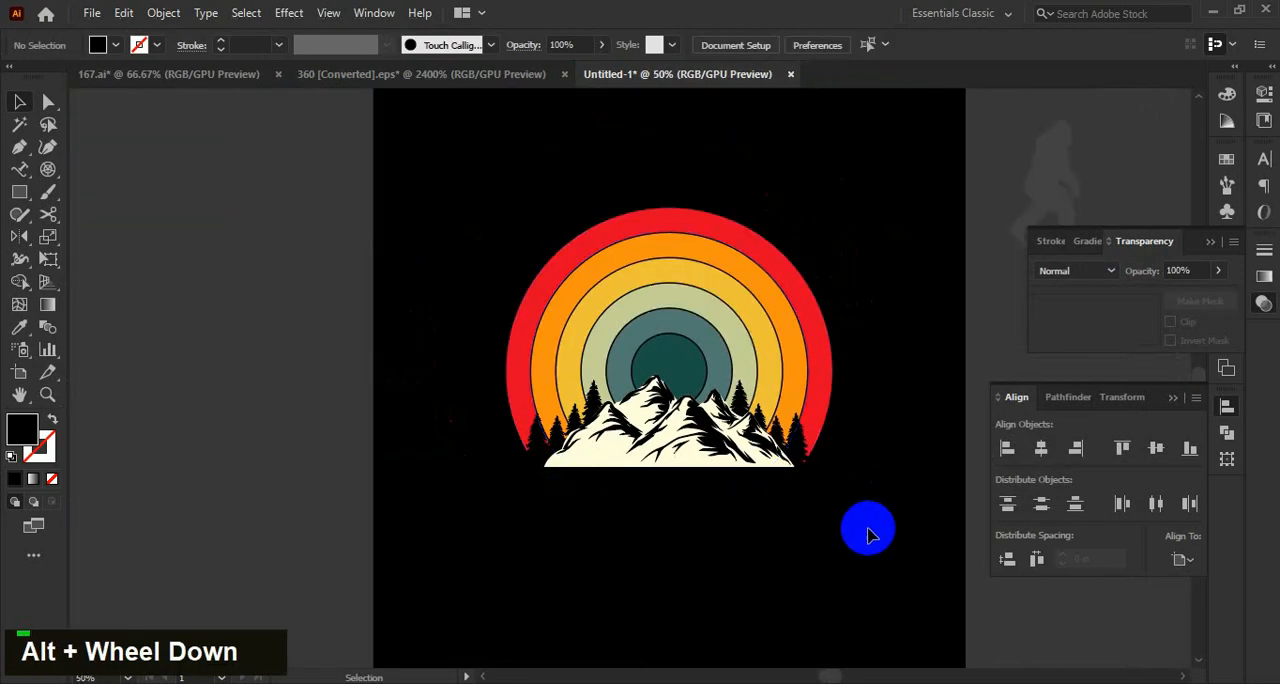
Move the bigfoot silhouette over the centre of the sunset rings and bring it to the front.
drag(930, 364, 848, 340)
drag(917, 250, 857, 269)
drag(926, 201, 553, 380)
alt+scroll(535, 406, up, 1)
right_click(508, 300)
mouse_move(514, 563)
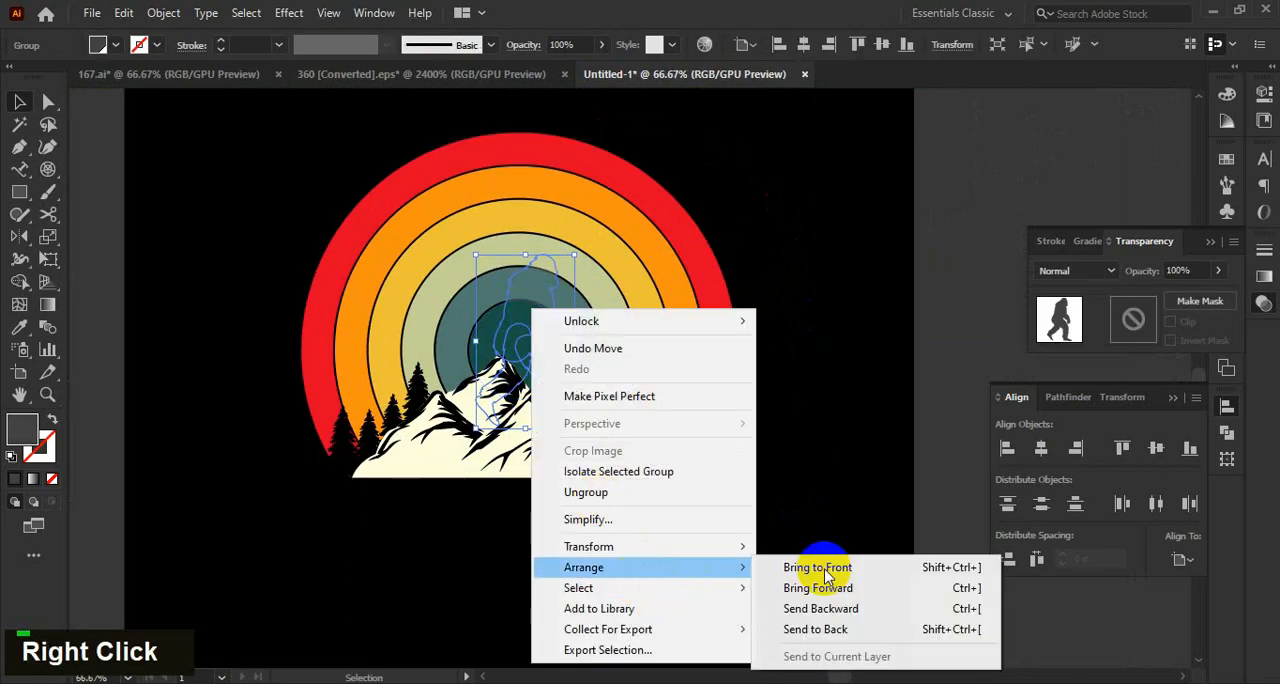
click(823, 563)
click(843, 491)
Change the bigfoot silhouette's fill colour to black.
click(545, 330)
double_click(20, 428)
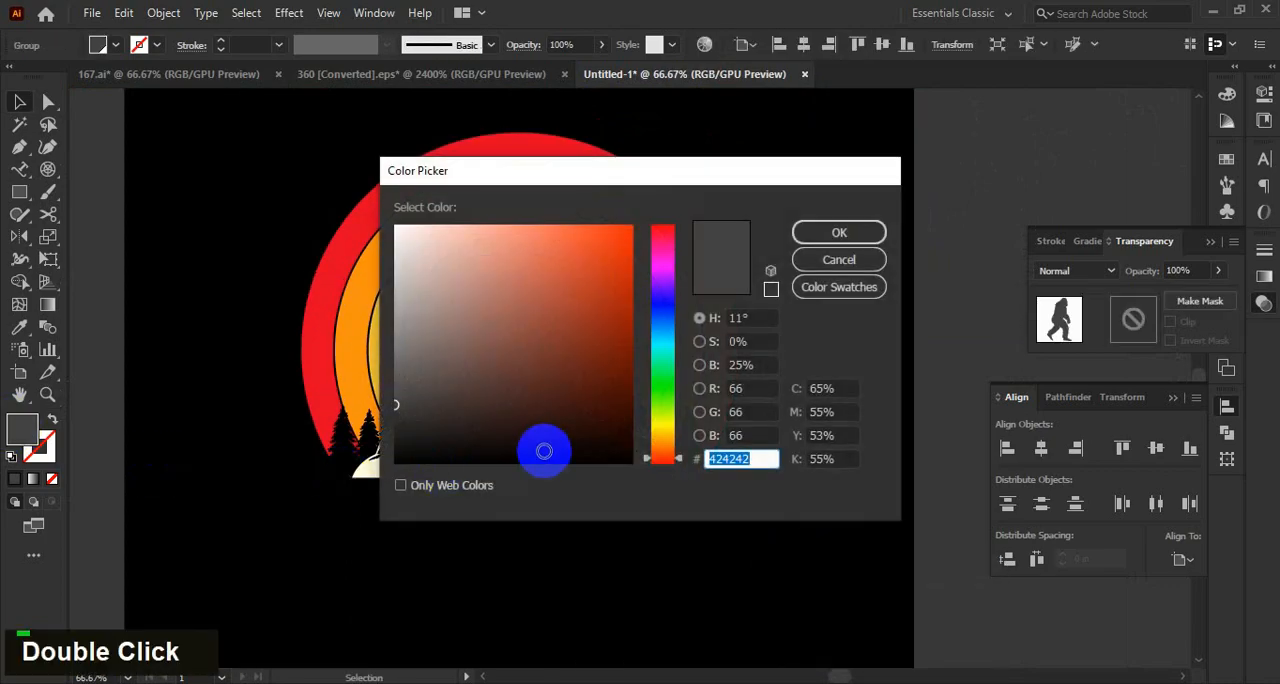
click(853, 237)
Bring the mountain to the front so it covers the bigfoot's feet.
alt+click(543, 457)
alt+scroll(543, 457, up, 1)
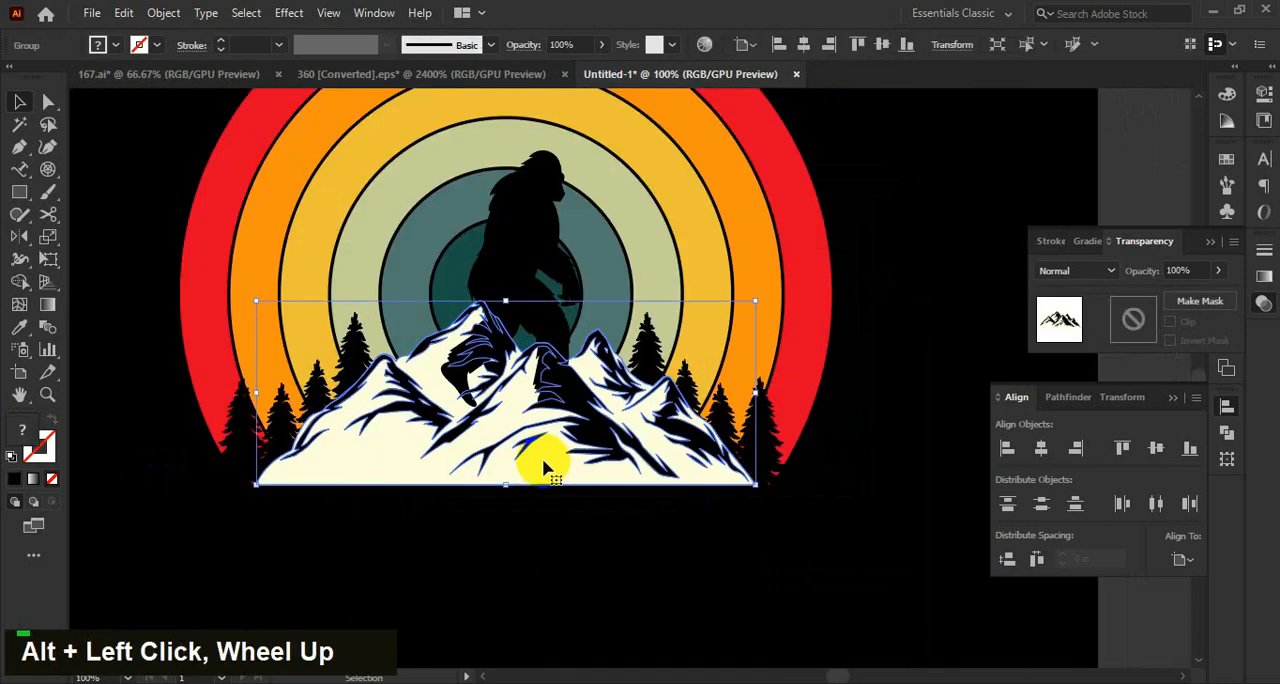
key(ctrl+shift+bracketright)
click(877, 485)
alt+scroll(880, 488, down, 1)
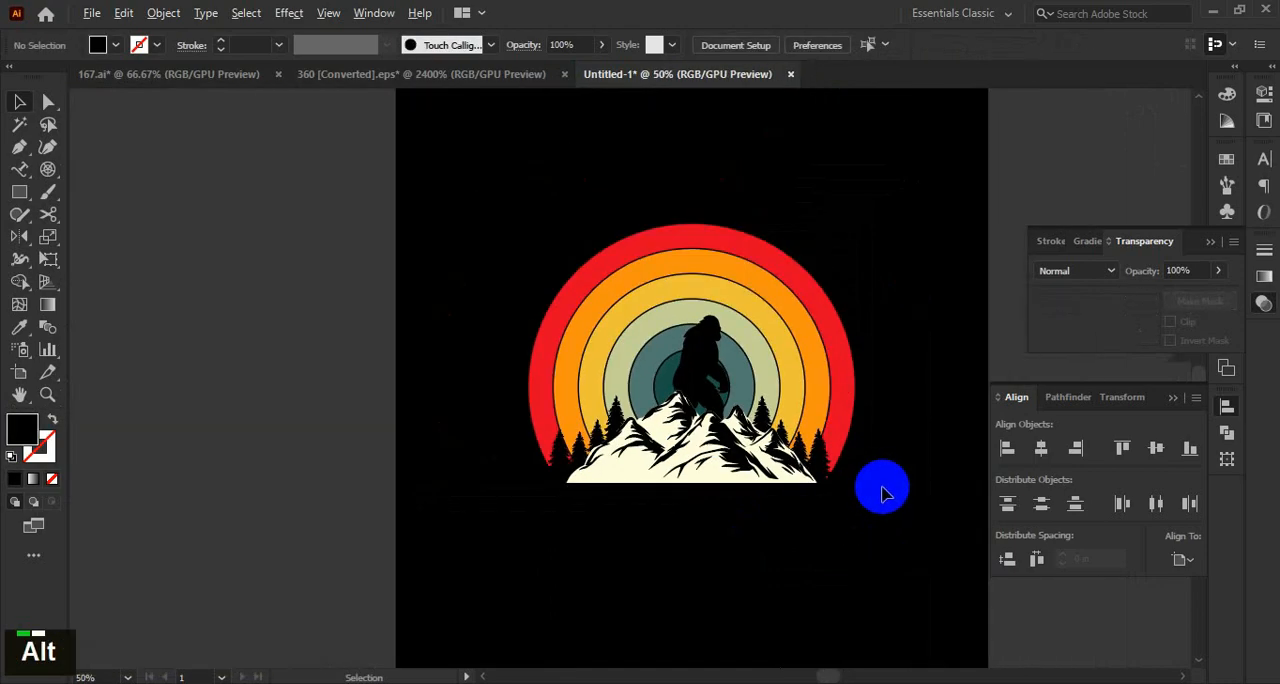
Shift the bigfoot slightly sideways to centre it horizontally on the sunset rings.
alt+scroll(882, 493, up, 1)
drag(866, 503, 831, 507)
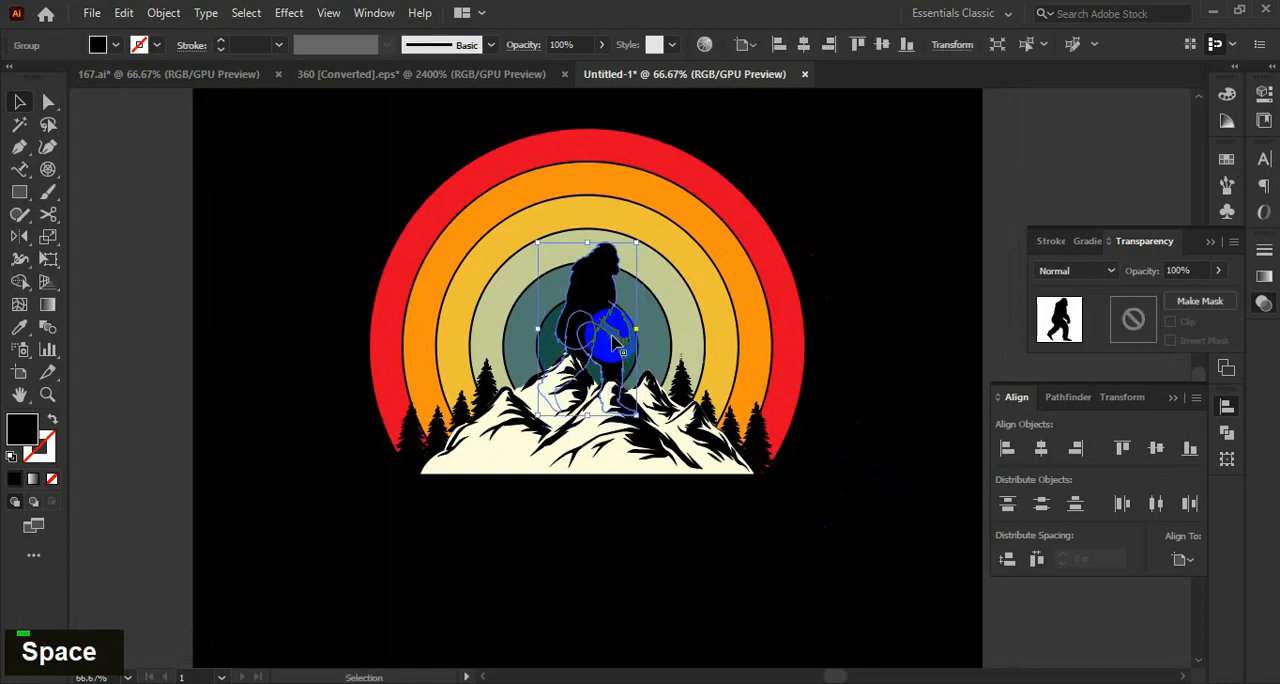
click(870, 445)
alt+scroll(863, 440, down, 2)
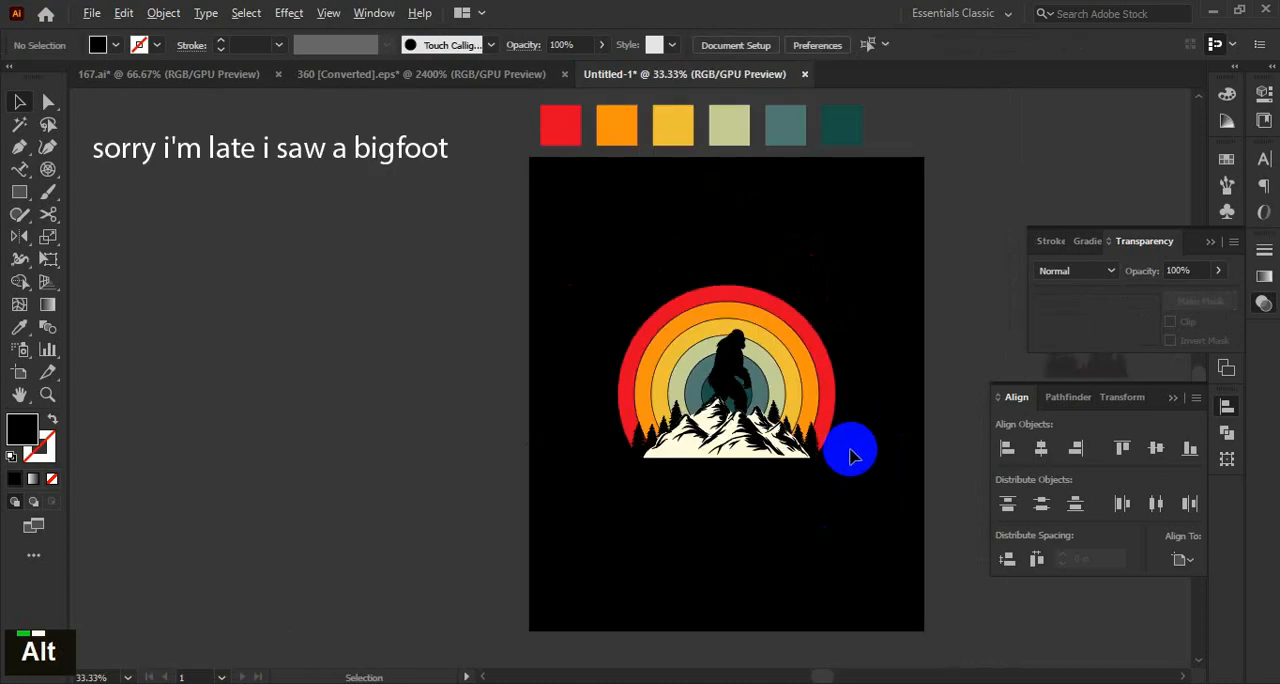
Move the wide pine treeline from beside the artboard to below the mountain and fill it with black.
alt+scroll(853, 470, up, 2)
alt+scroll(757, 457, down, 2)
drag(855, 487, 723, 451)
drag(929, 362, 556, 490)
alt+scroll(574, 497, up, 1)
alt+scroll(574, 497, up, 2)
key(i)
click(688, 612)
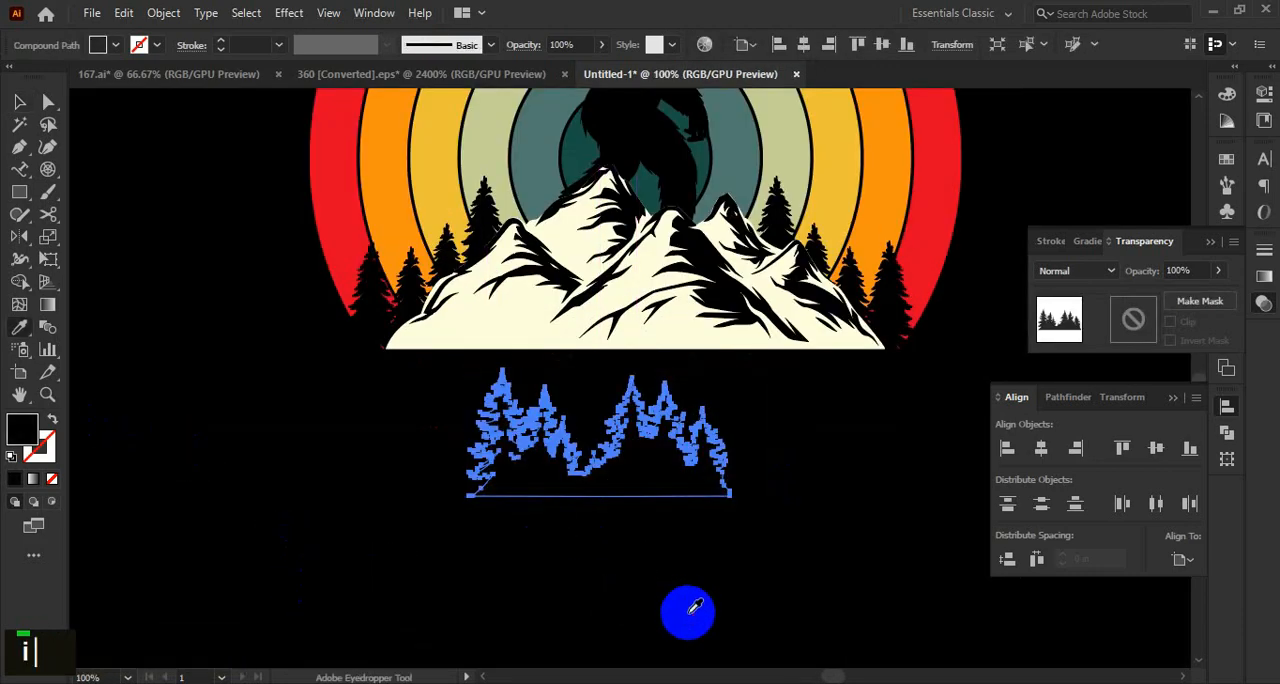
Bring the black treeline to the front of the artwork.
key(v)
click(672, 596)
click(667, 487)
right_click(509, 486)
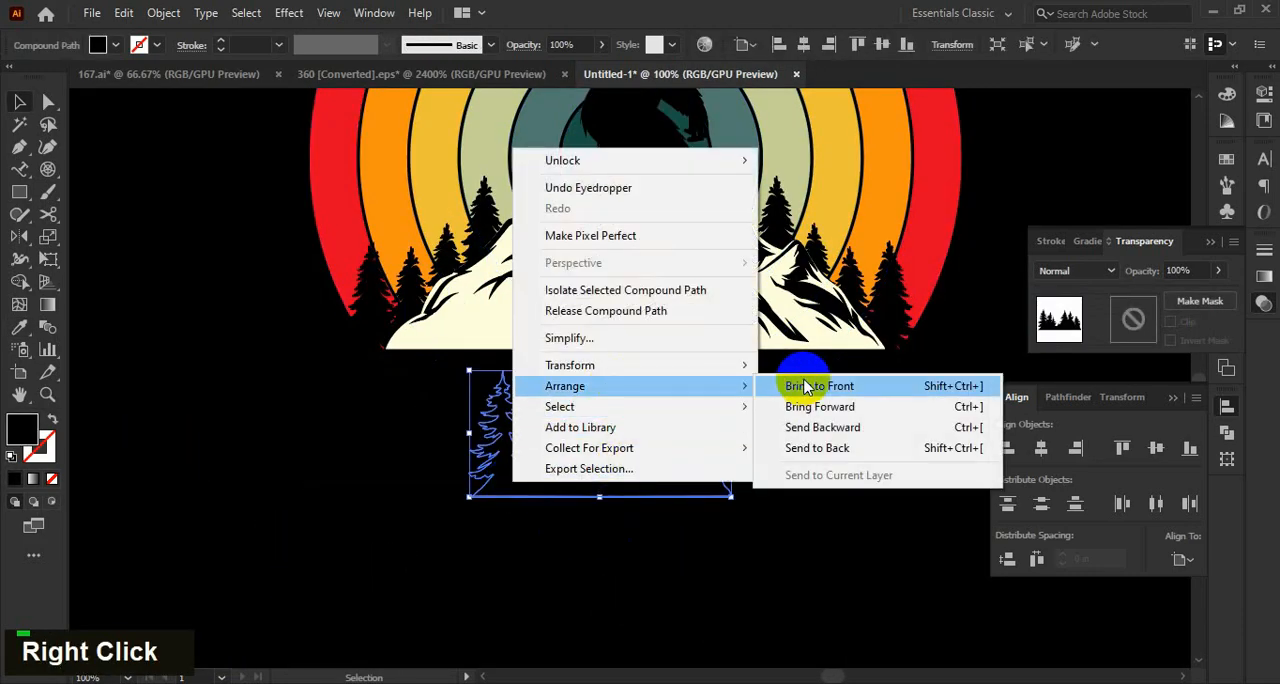
click(808, 380)
Scale the treeline down and place it over the mountain's lower left foot.
double_click(677, 488)
drag(675, 487, 572, 365)
alt+shift+drag(628, 248, 541, 335)
click(262, 343)
alt+scroll(297, 324, up, 2)
drag(740, 331, 598, 390)
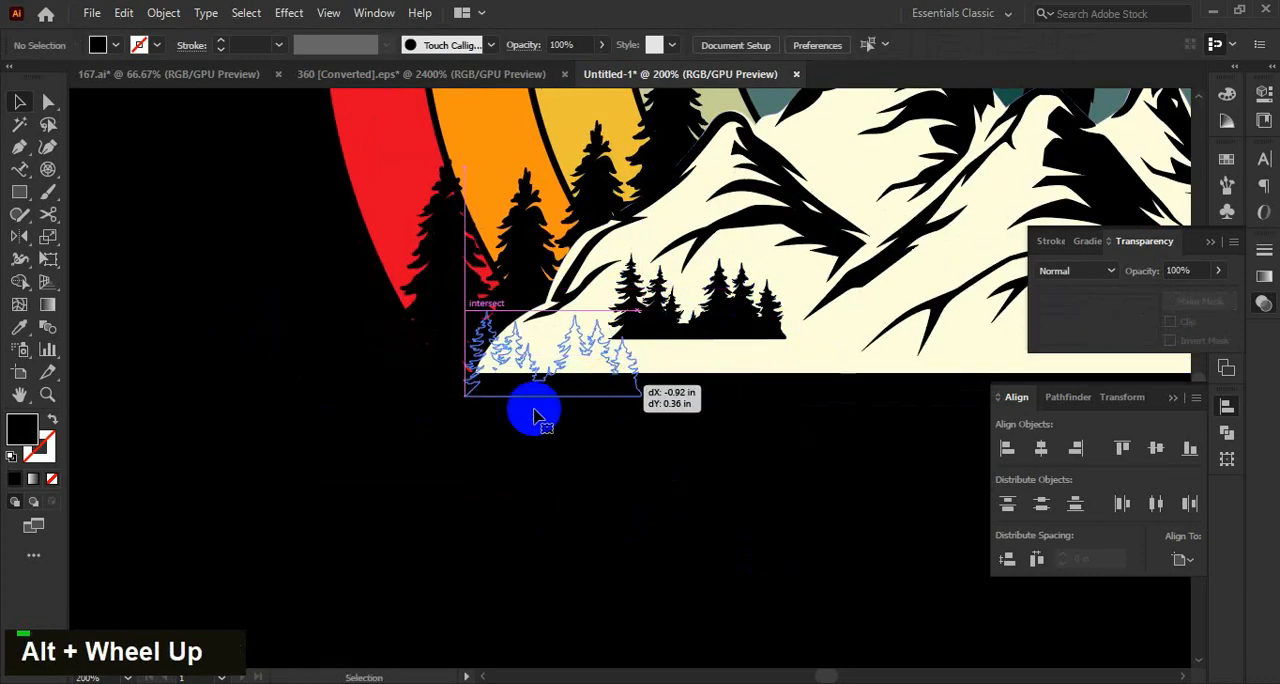
click(190, 398)
scroll(190, 388, down, 2)
scroll(351, 366, up, 2)
Copy the small treeline directly to its right along the mountain base and enlarge the copy.
click(336, 368)
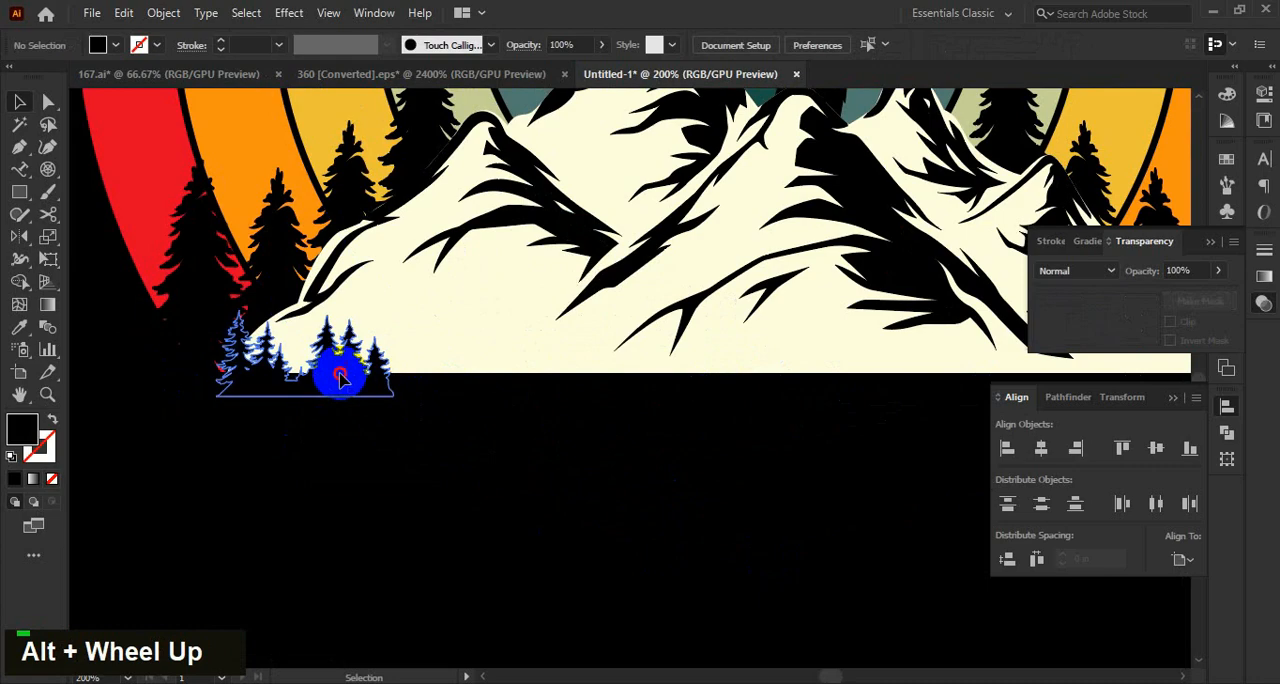
drag(355, 366, 509, 366)
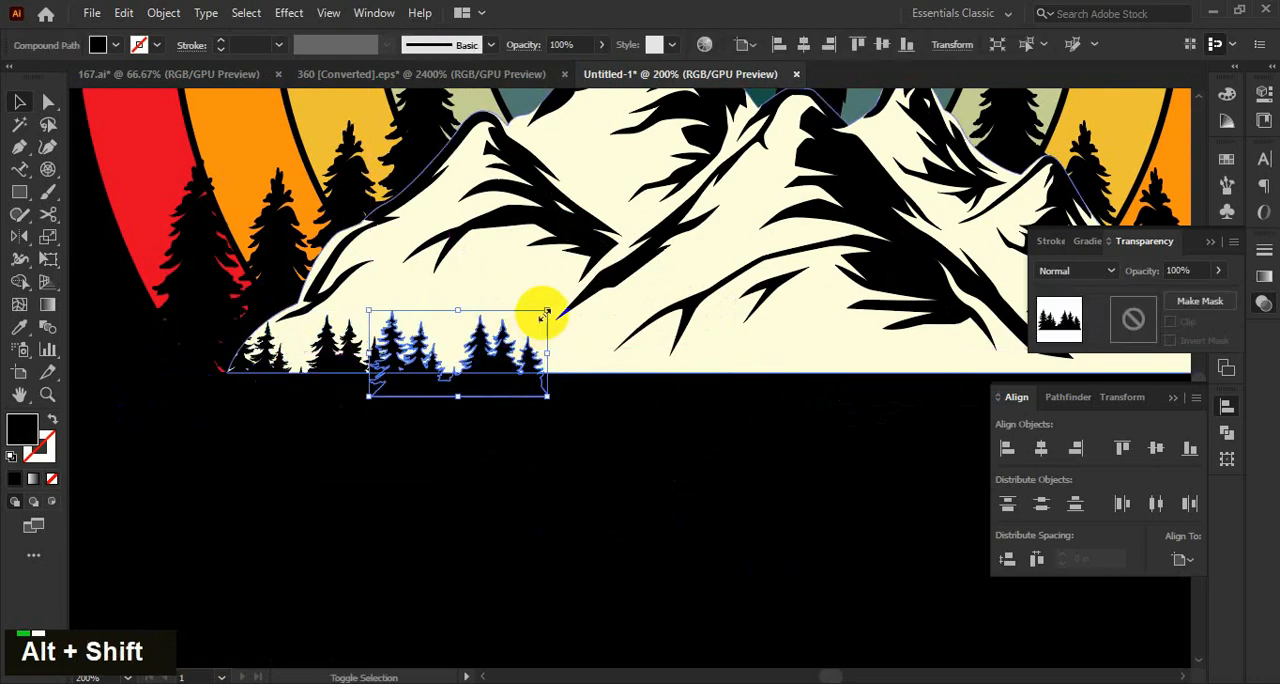
shift+drag(547, 310, 630, 255)
click(180, 484)
alt+scroll(180, 476, down, 1)
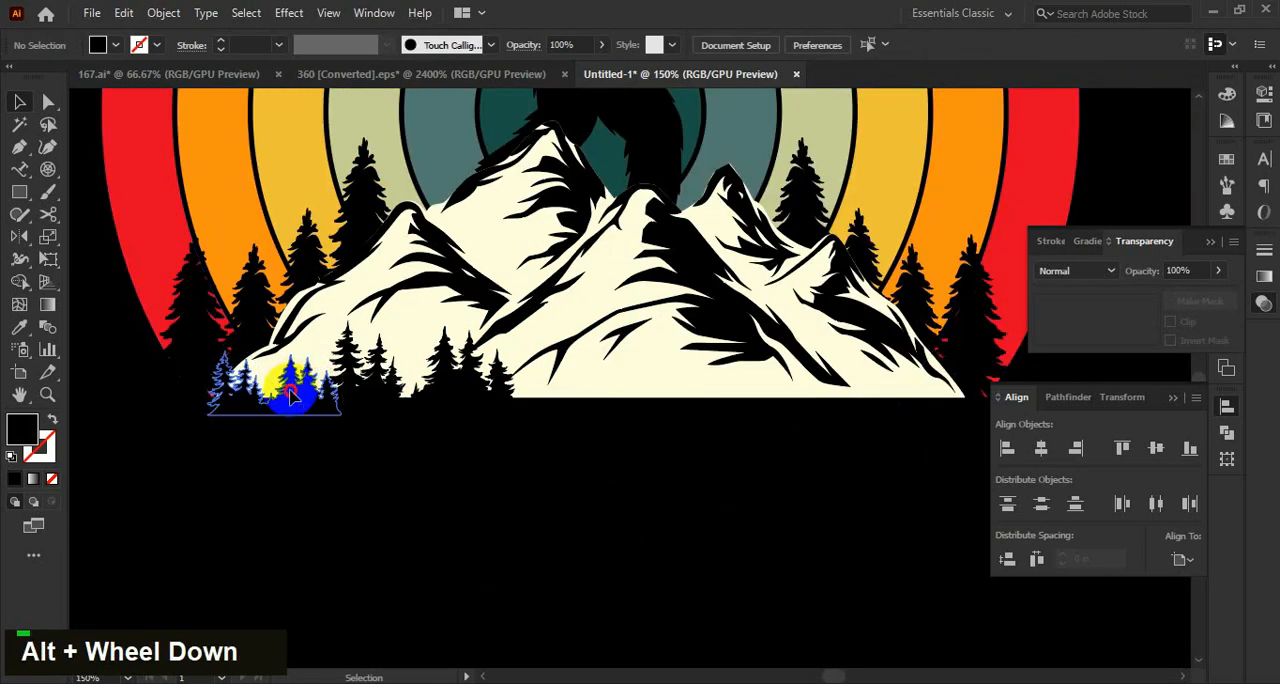
Duplicate the small and large treelines alternately to the right until the row spans the mountain base.
alt+shift+drag(290, 395, 742, 392)
click(171, 466)
click(951, 577)
drag(951, 577, 913, 560)
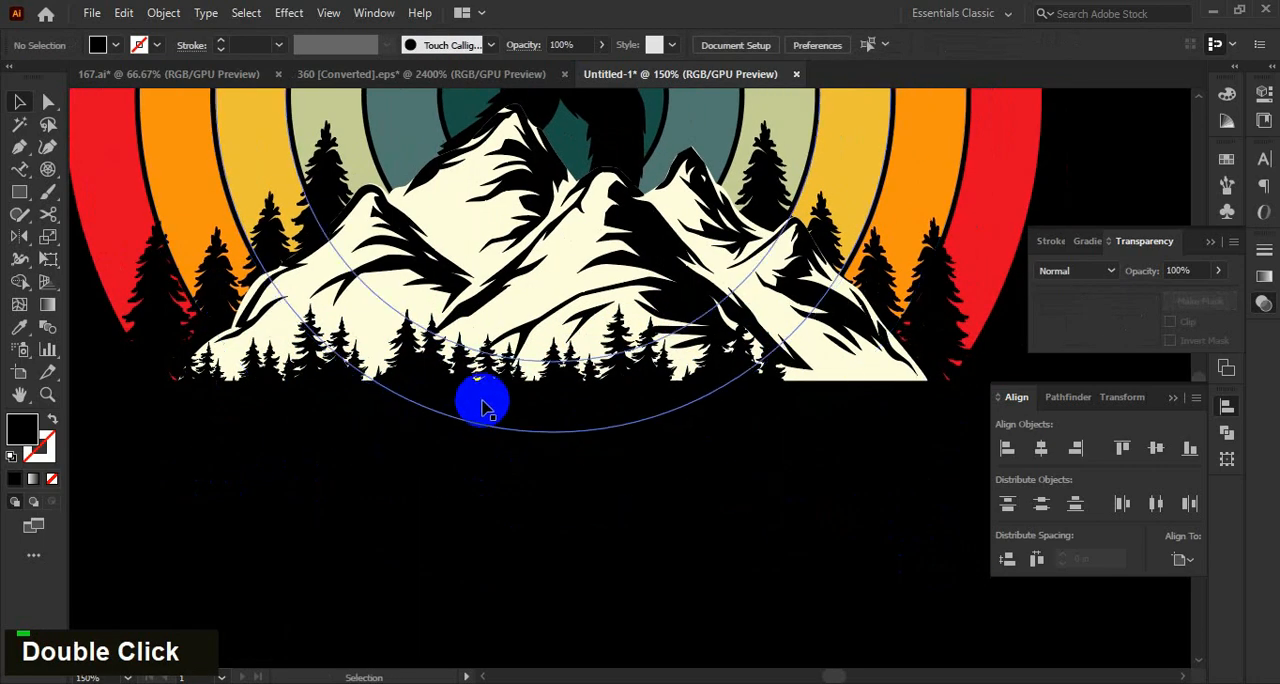
alt+shift+drag(548, 390, 857, 398)
click(898, 542)
Select all the treeline pieces and scale them together to about 6.45 in wide and 0.82 in high.
click(885, 390)
shift+click(755, 374)
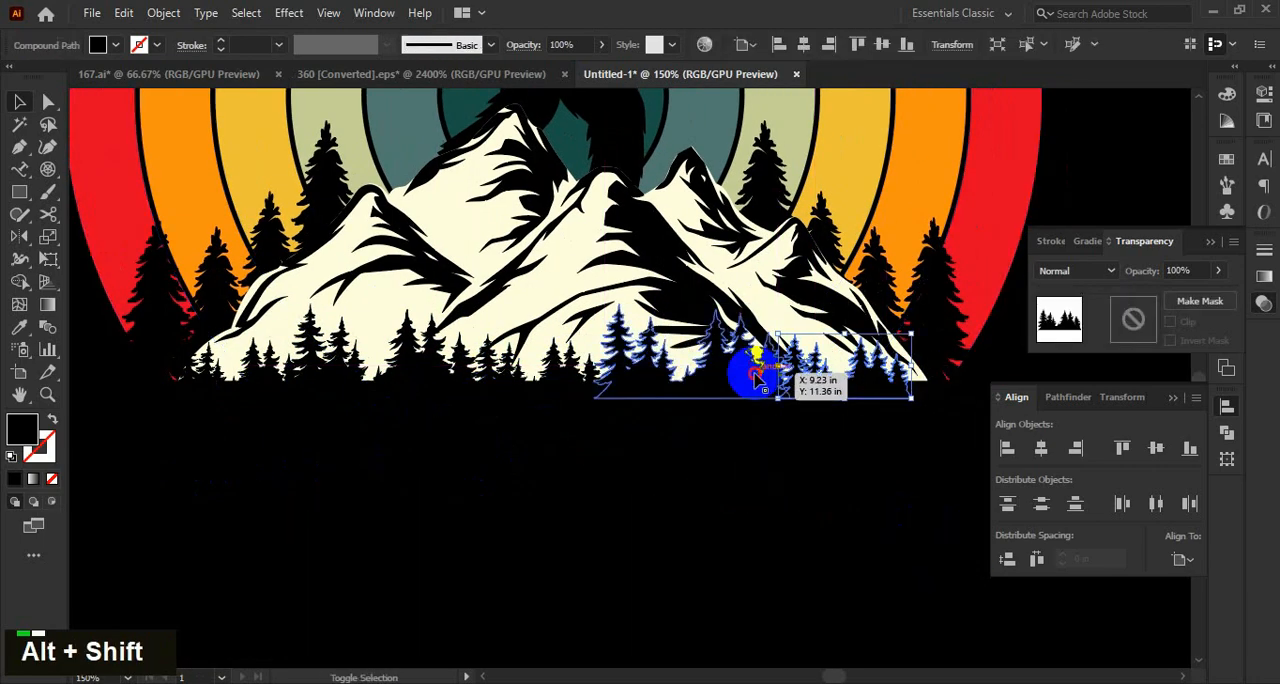
shift+click(446, 380)
shift+click(928, 298)
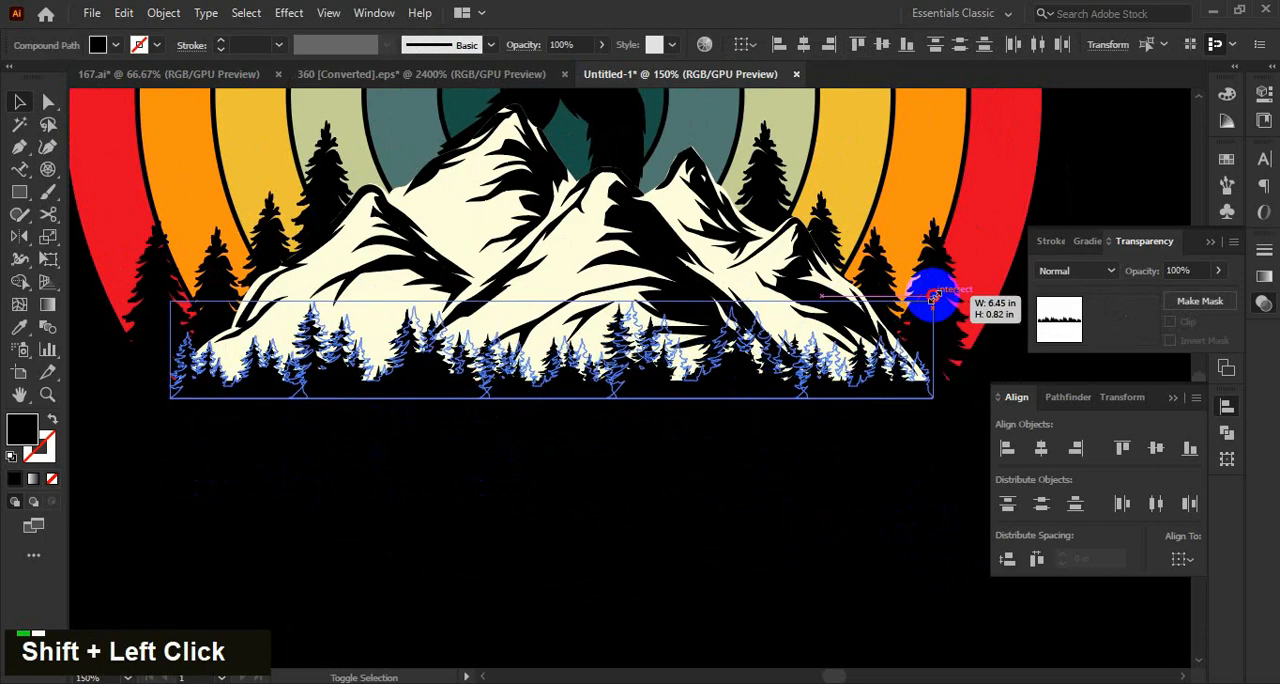
Group the treeline pieces and nudge the group up two steps.
key(ctrl+g)
key(Up)
key(Up)
click(789, 526)
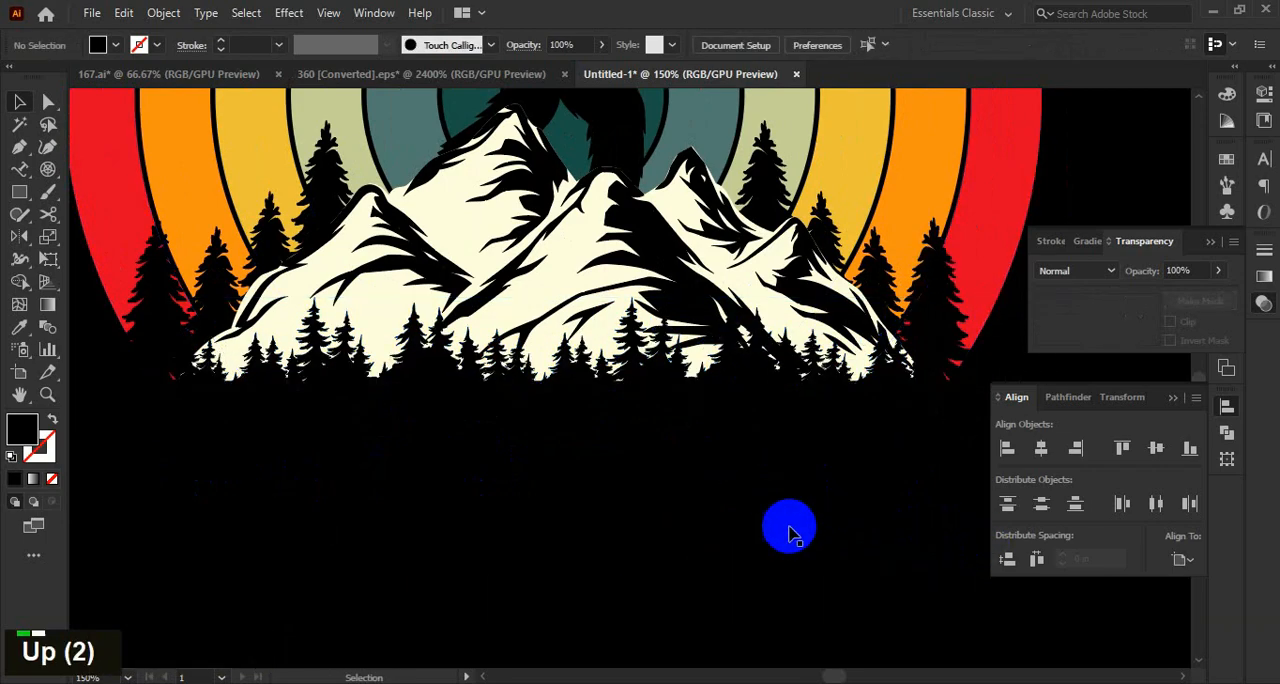
Examine the overall composition of the rings, bigfoot, mountain and treeline on the artboard.
scroll(800, 534, down, 3)
drag(840, 510, 840, 506)
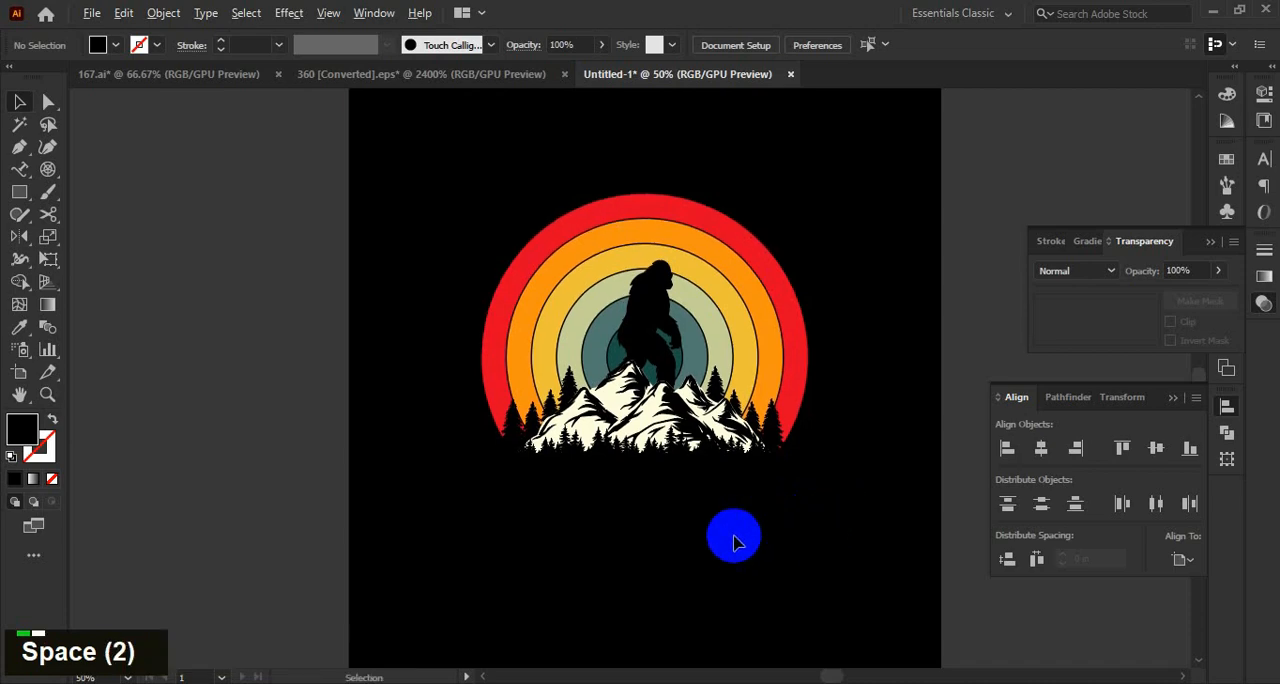
scroll(724, 524, down, 1)
scroll(750, 525, up, 1)
click(777, 342)
click(855, 541)
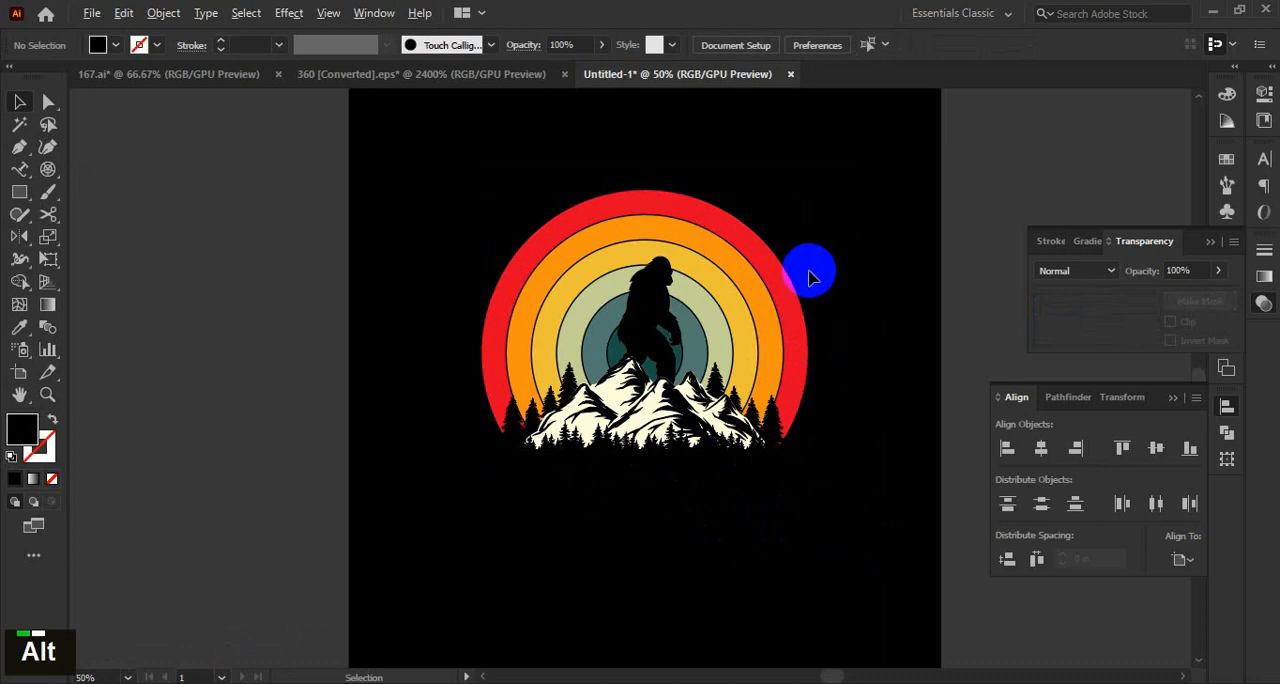
scroll(812, 277, up, 1)
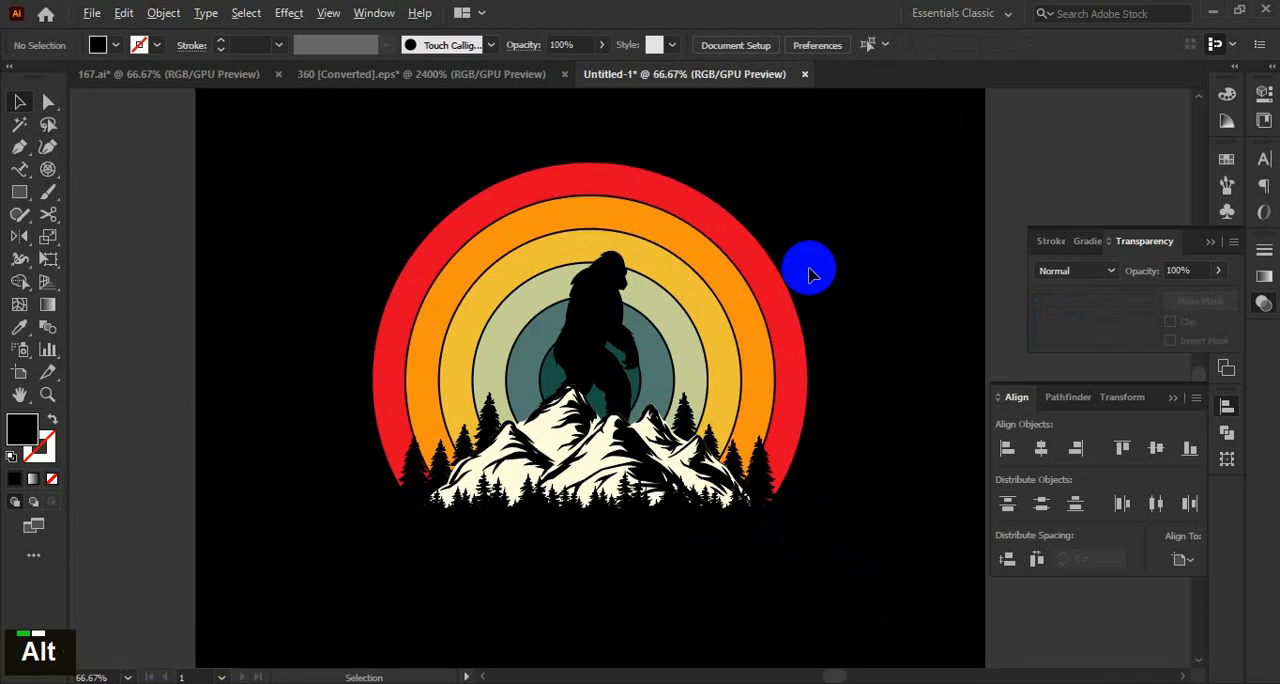
scroll(810, 275, down, 2)
double_click(831, 287)
Draw a circle larger than the sunset rings around them and give it a white 1 pt outline without fill.
scroll(816, 289, up, 1)
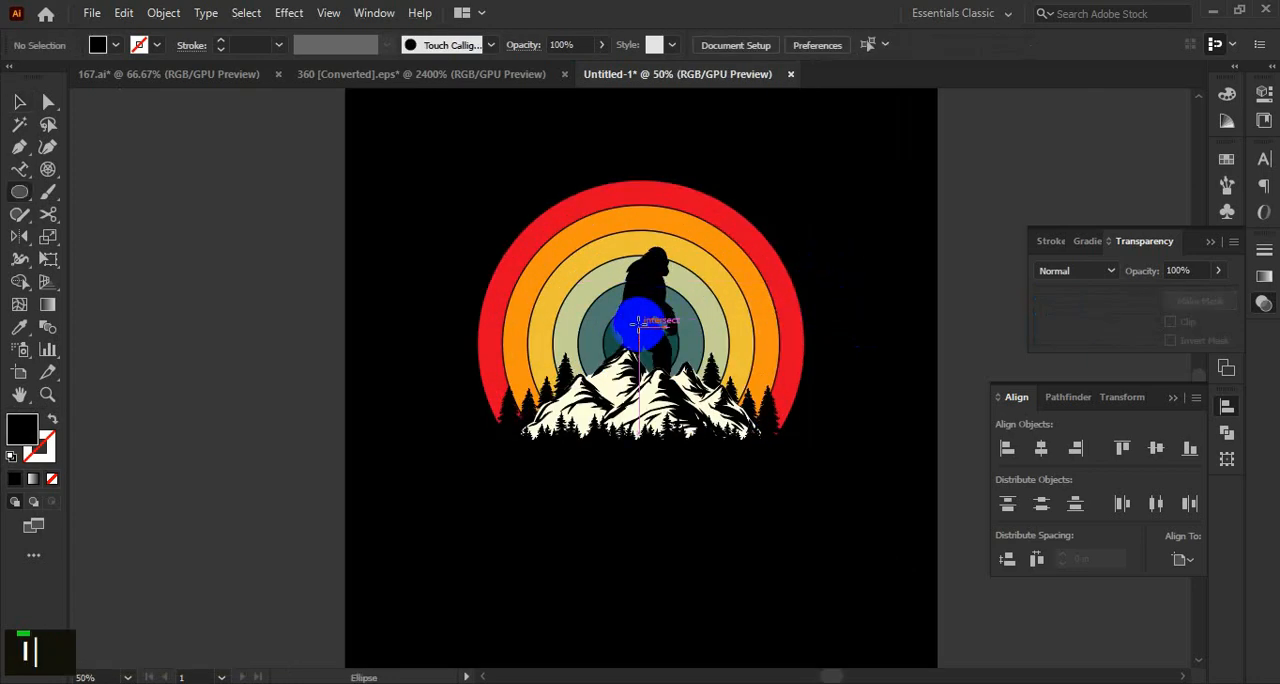
drag(638, 322, 826, 513)
double_click(19, 440)
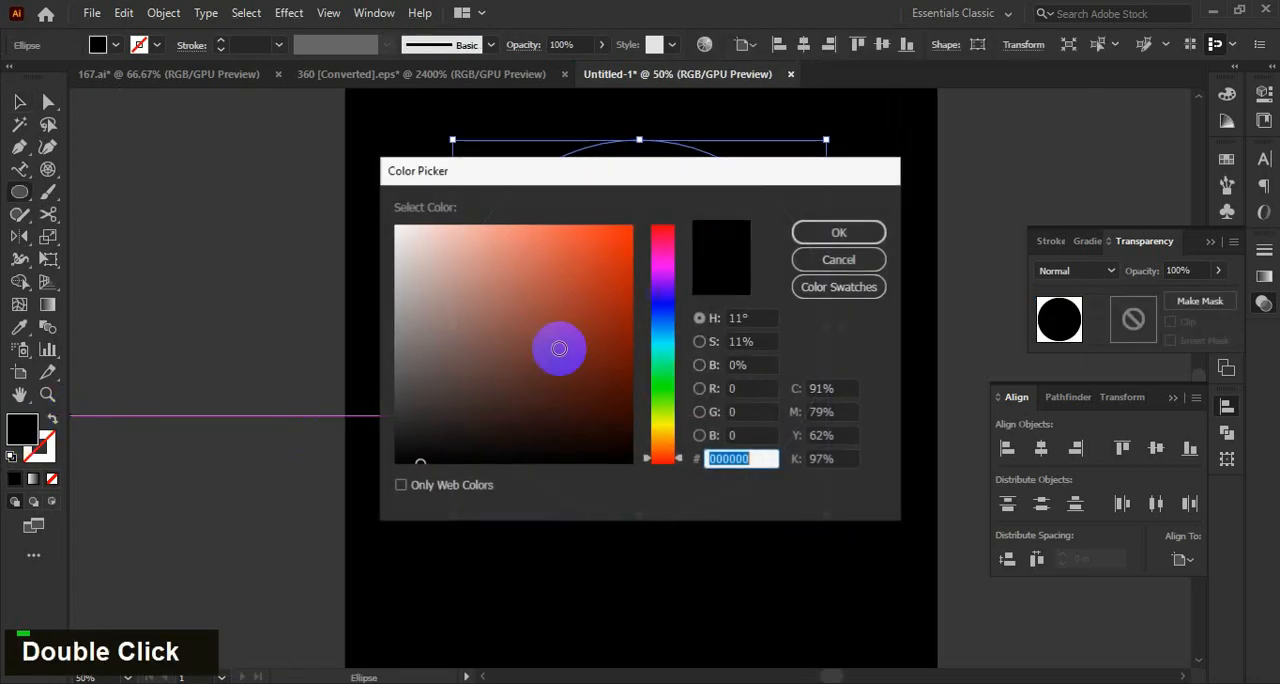
drag(557, 346, 389, 206)
click(837, 229)
key(v)
key(shift+x)
scroll(836, 325, up, 1)
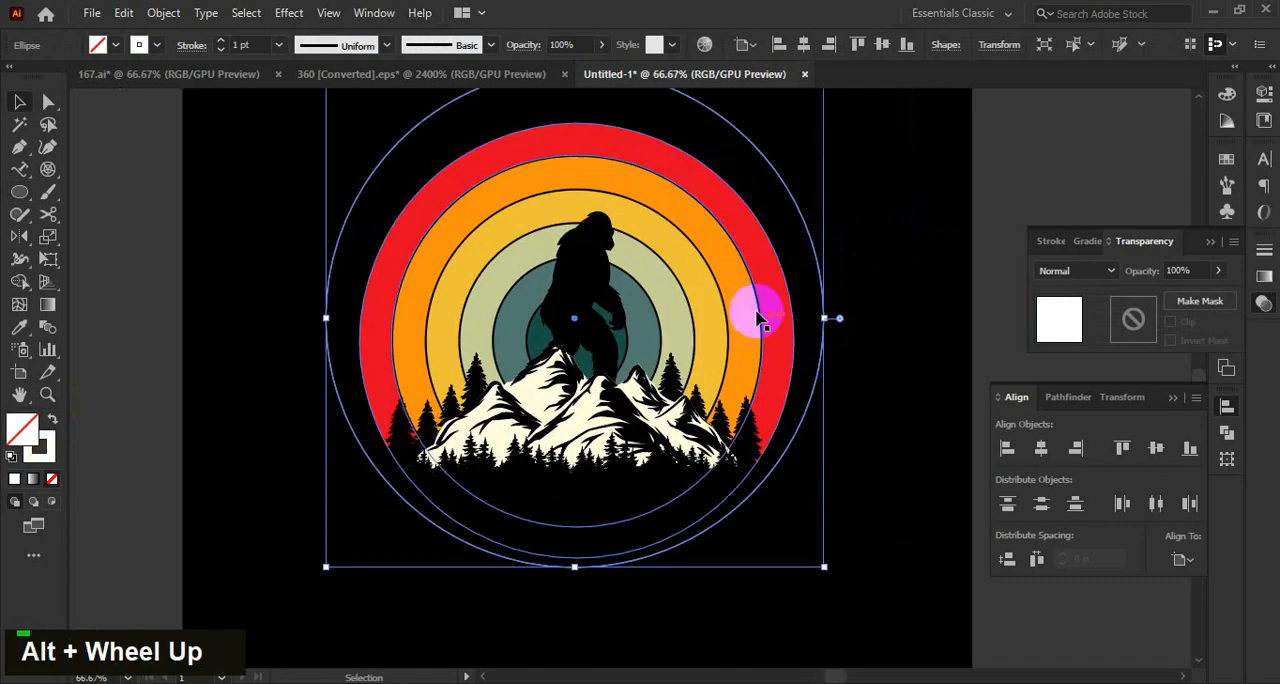
Align the white circle horizontally and vertically centred on the outer red ring.
shift+click(770, 301)
click(770, 301)
click(1042, 446)
click(1156, 448)
click(910, 410)
Shrink the white circle about its centre to just outside the red ring and set its stroke to 3 pt.
scroll(851, 305, up, 1)
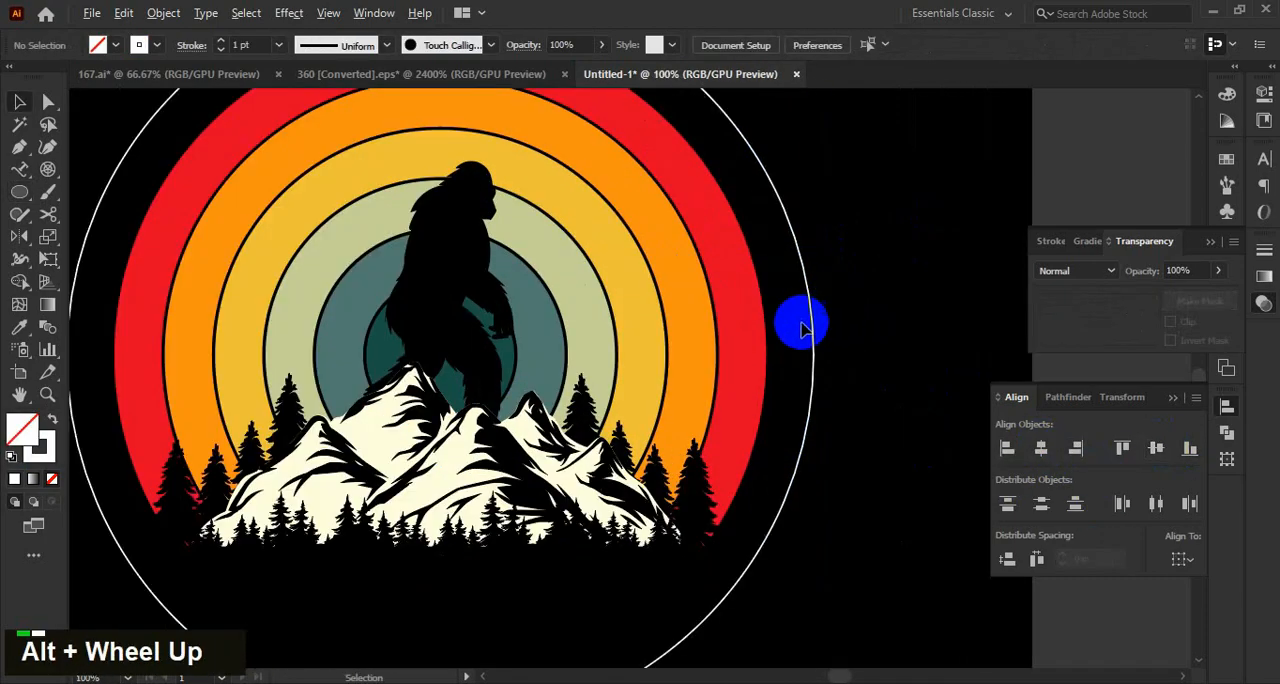
click(813, 340)
alt+scroll(822, 356, up, 2)
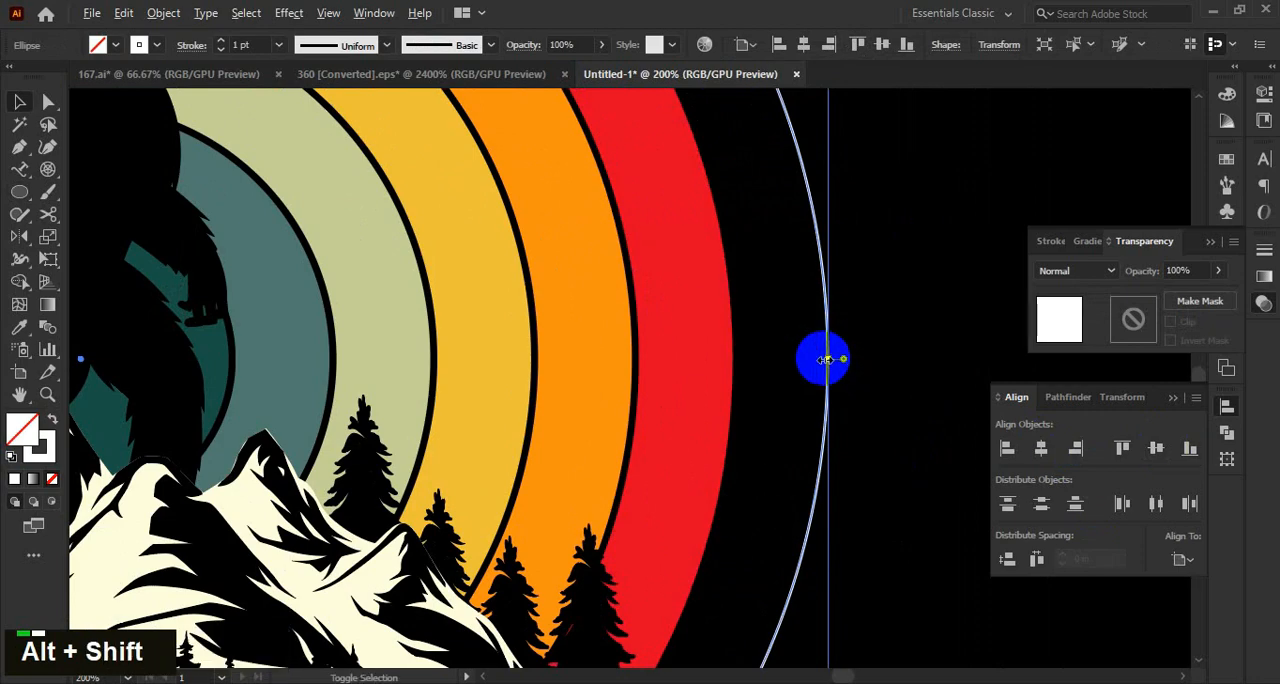
drag(828, 362, 750, 358)
double_click(226, 43)
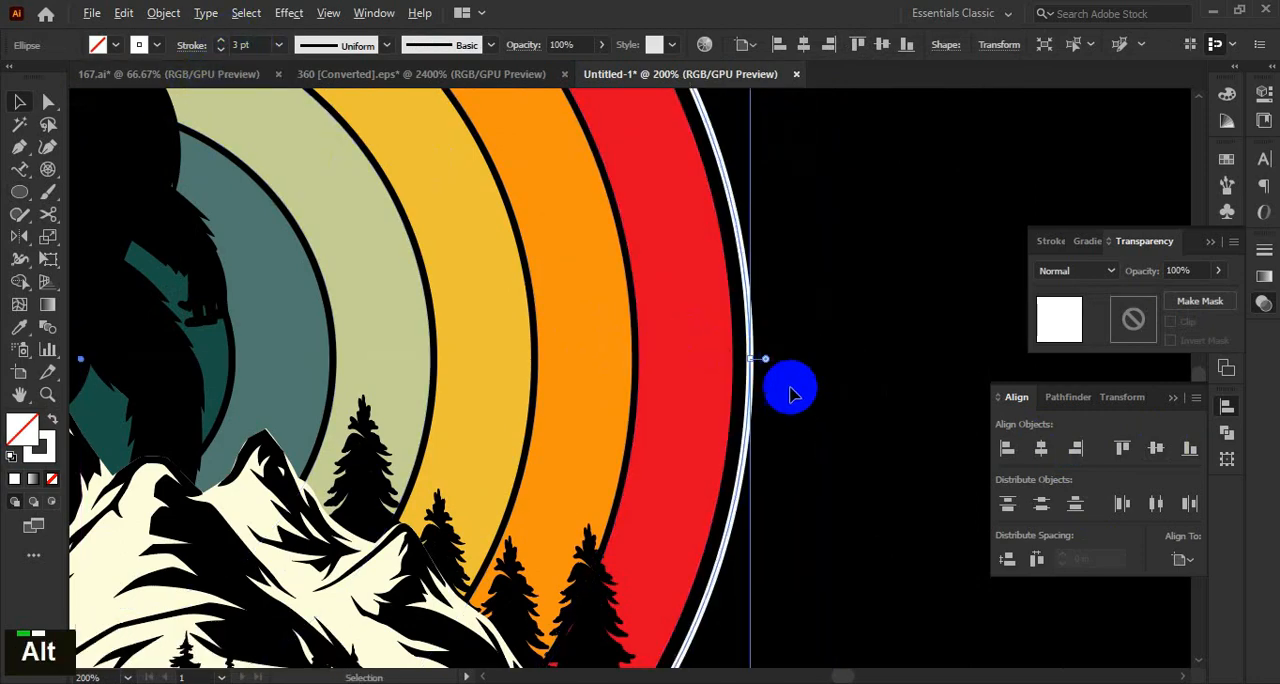
Tighten the white circle around its centre so only a thin black gap separates it from the red ring.
scroll(789, 391, up, 3)
drag(667, 315, 654, 321)
alt+scroll(809, 429, down, 5)
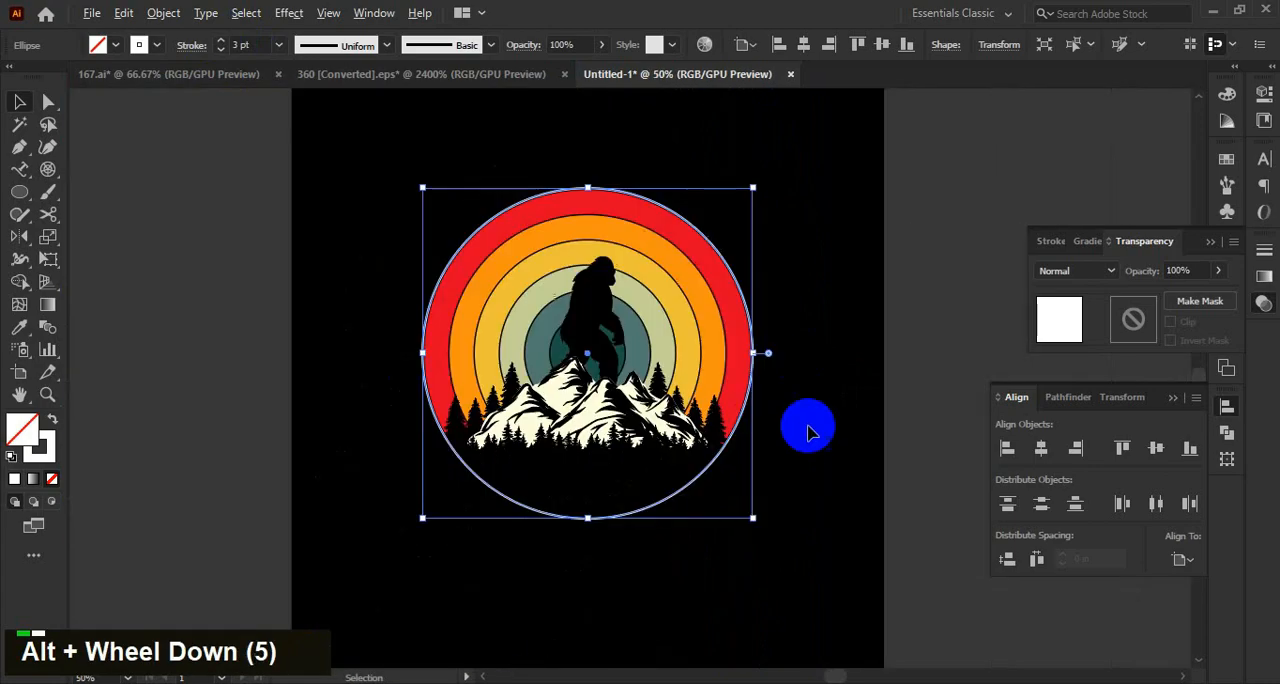
click(809, 429)
alt+scroll(749, 354, up, 1)
scroll(900, 378, down, 1)
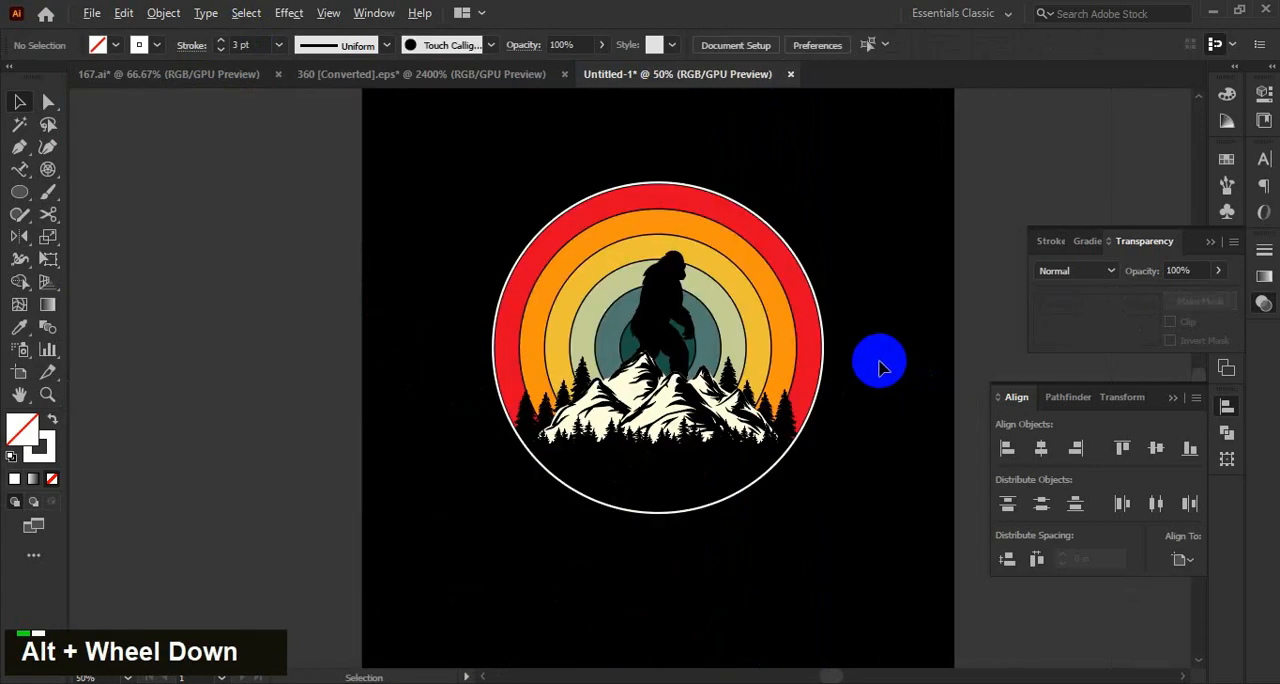
scroll(789, 314, up, 2)
scroll(808, 377, up, 1)
alt+shift+click(797, 362)
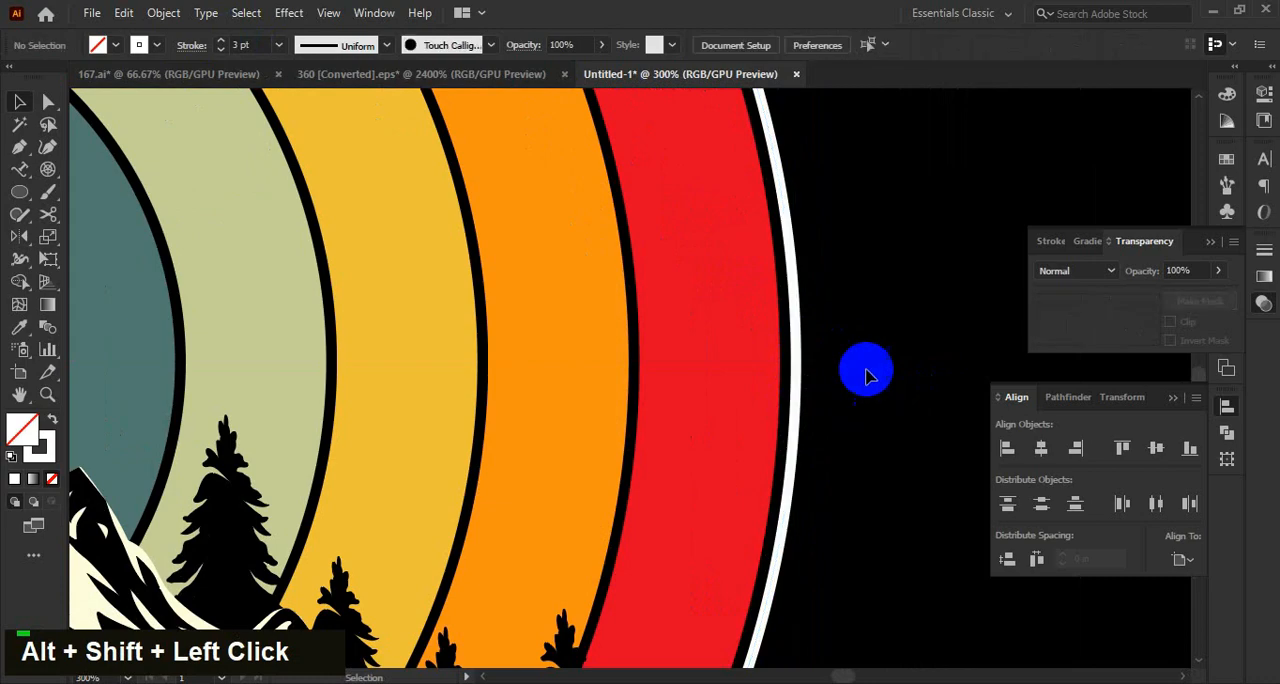
Recolour the circle's stroke with the mountain's cream colour, fffedc.
alt+scroll(845, 352, down, 2)
click(40, 452)
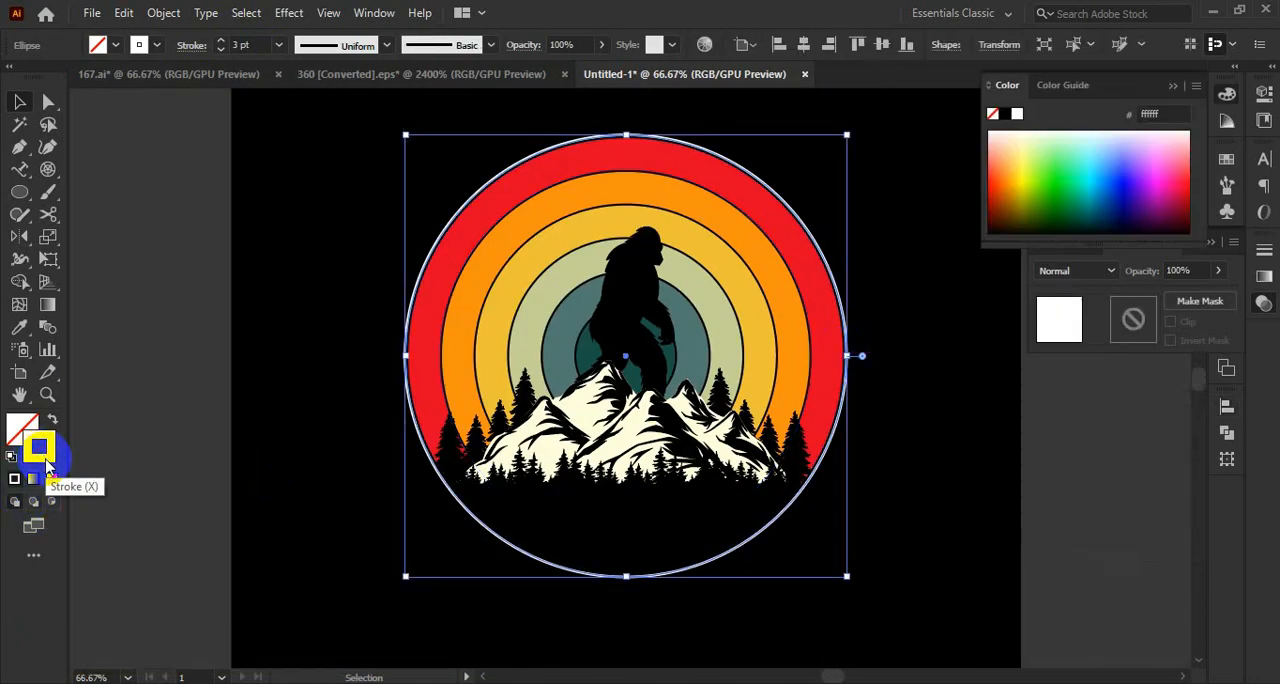
key(i)
click(590, 438)
key(v)
double_click(848, 362)
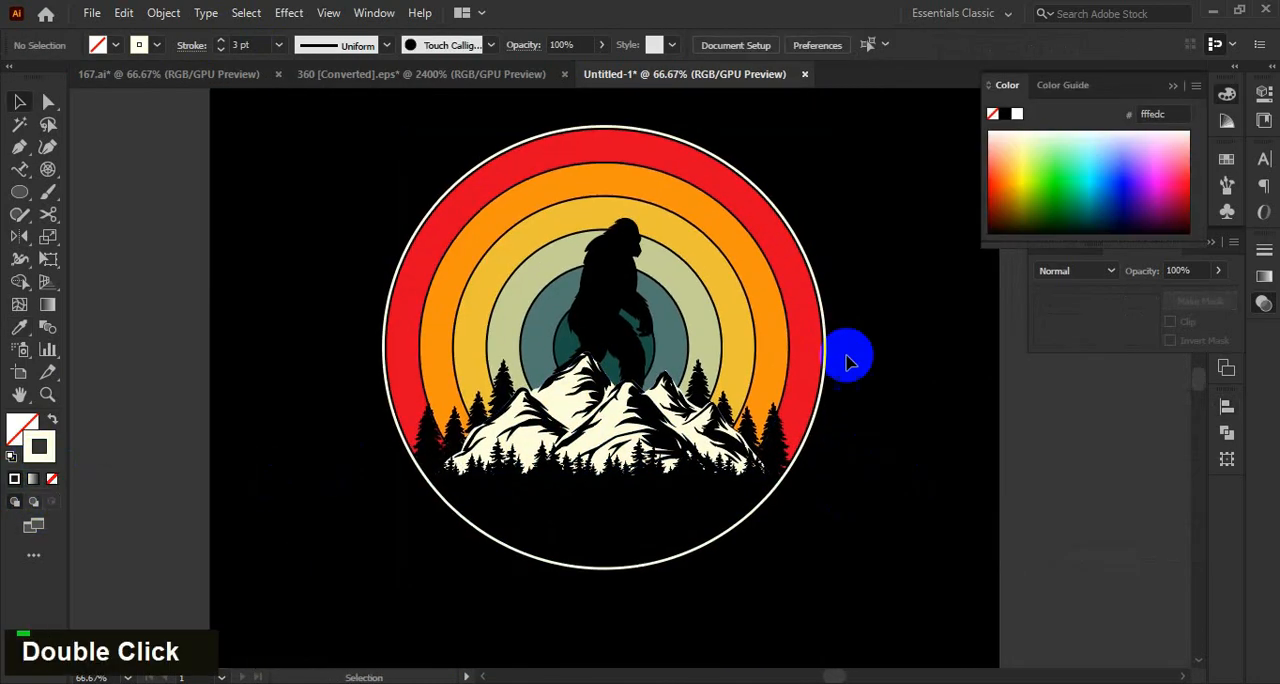
Duplicate the cream circle in place and enlarge the copy about its centre to form a second outline.
click(831, 366)
key(ctrl+c)
key(ctrl+f)
drag(826, 349, 869, 366)
click(997, 455)
scroll(948, 420, down, 1)
Duplicate the second cream outline in place and enlarge the copy evenly to form a third, outermost circle.
scroll(930, 384, up, 1)
click(900, 362)
key(ctrl+c)
key(ctrl+f)
click(980, 492)
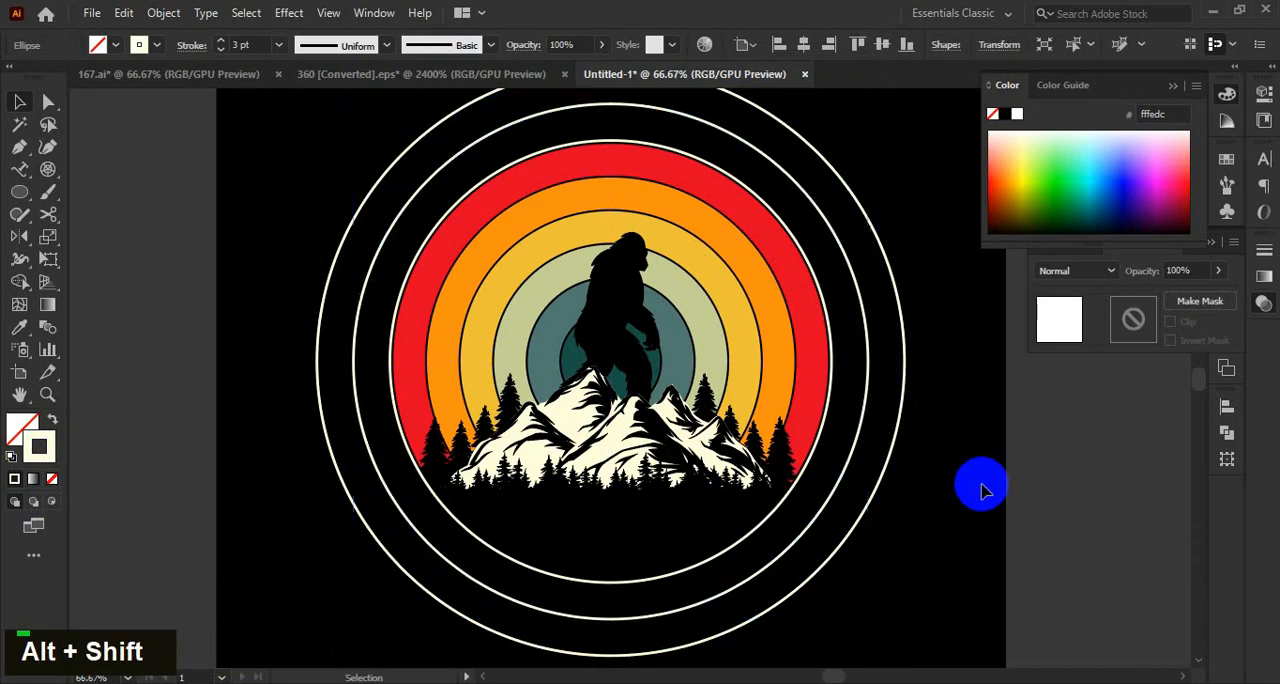
Move the phrase "sorry i'm late i saw a bigfoot" down beside the artboard and set its font to Aldivaro Stamp.
scroll(900, 498, down, 1)
drag(901, 498, 877, 484)
scroll(780, 582, down, 1)
drag(620, 360, 695, 358)
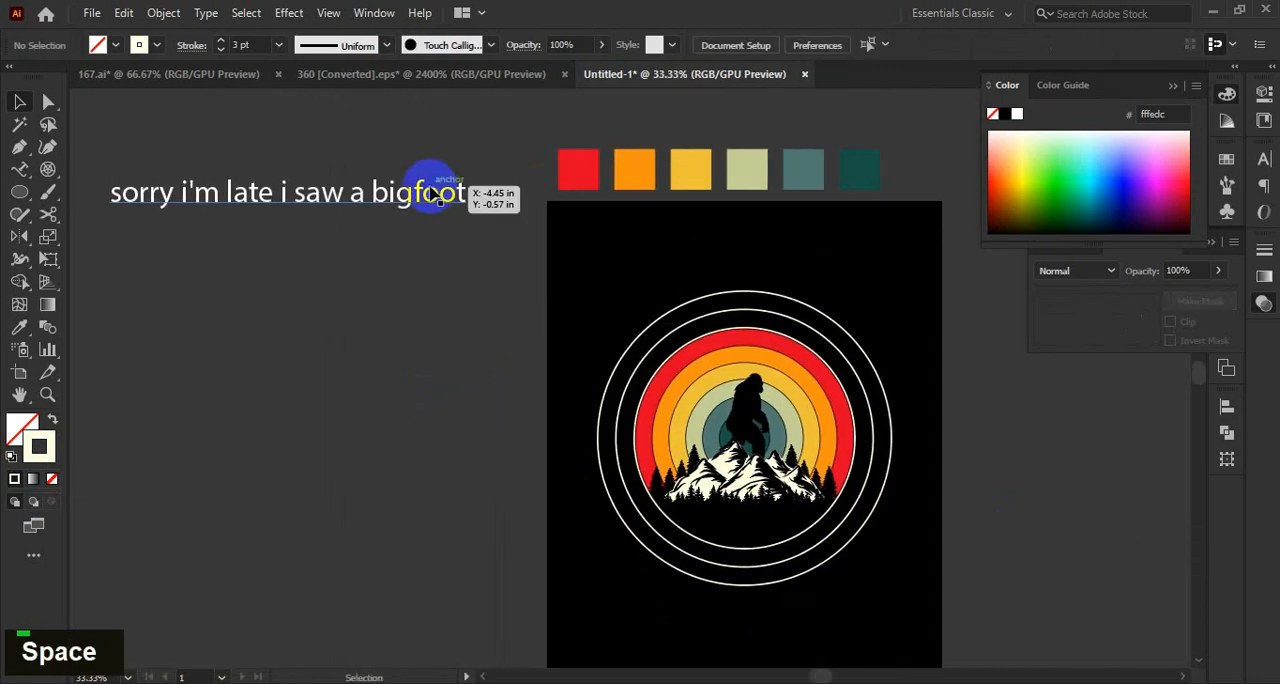
drag(415, 204, 445, 383)
click(1264, 158)
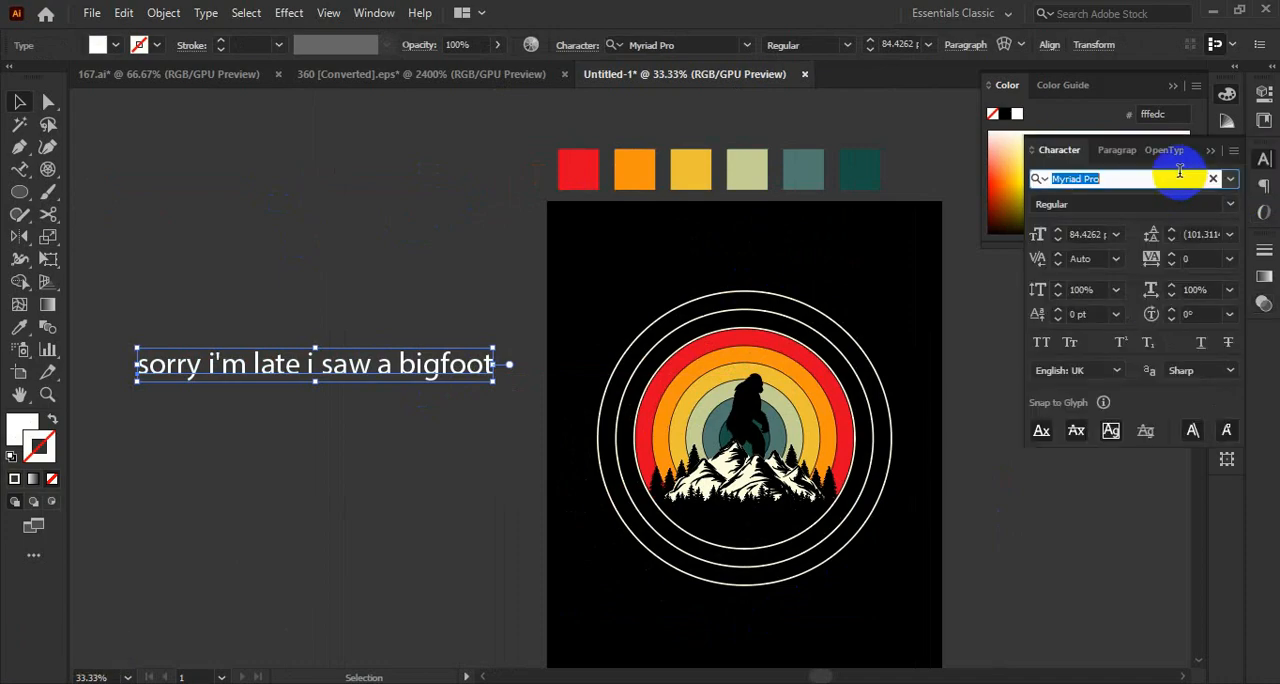
text(ald)
click(1110, 306)
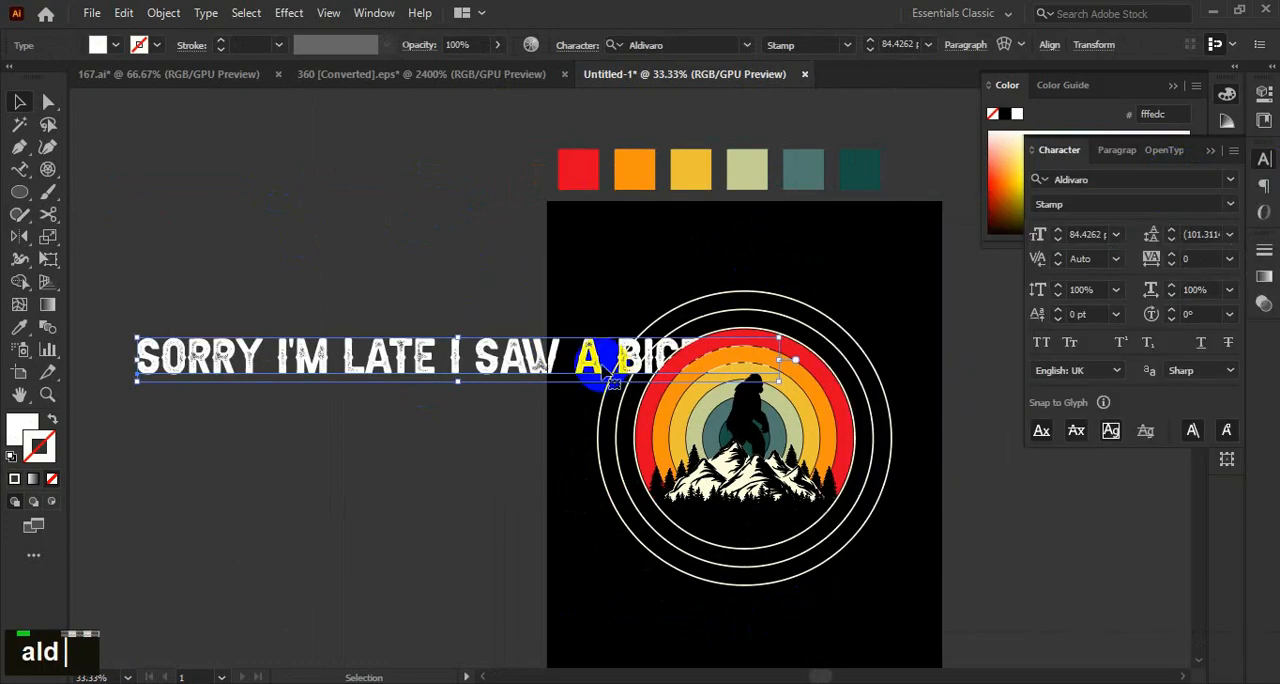
Shrink the slogan beside the artboard and split it into two separate text lines, "Sorry I'm late" and "I saw a bigfoot".
drag(770, 358, 487, 372)
double_click(295, 377)
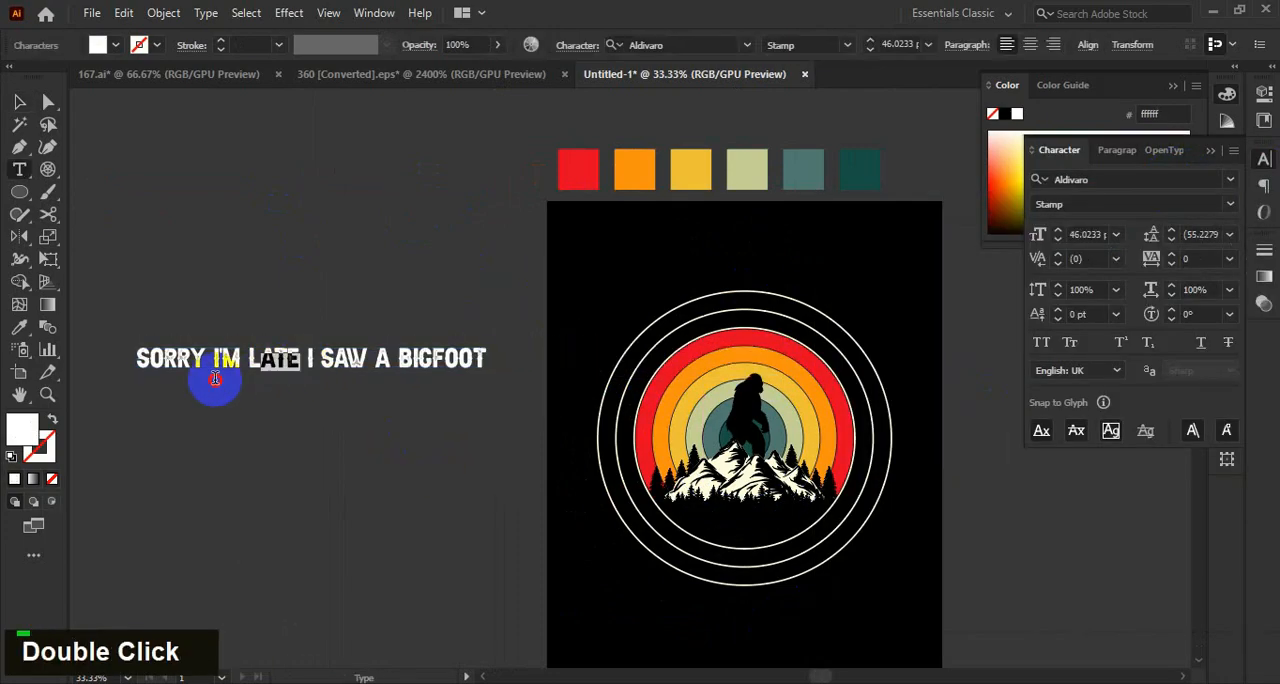
key(ctrl+x)
ctrl+click(124, 388)
key(ctrl+f)
drag(309, 358, 317, 403)
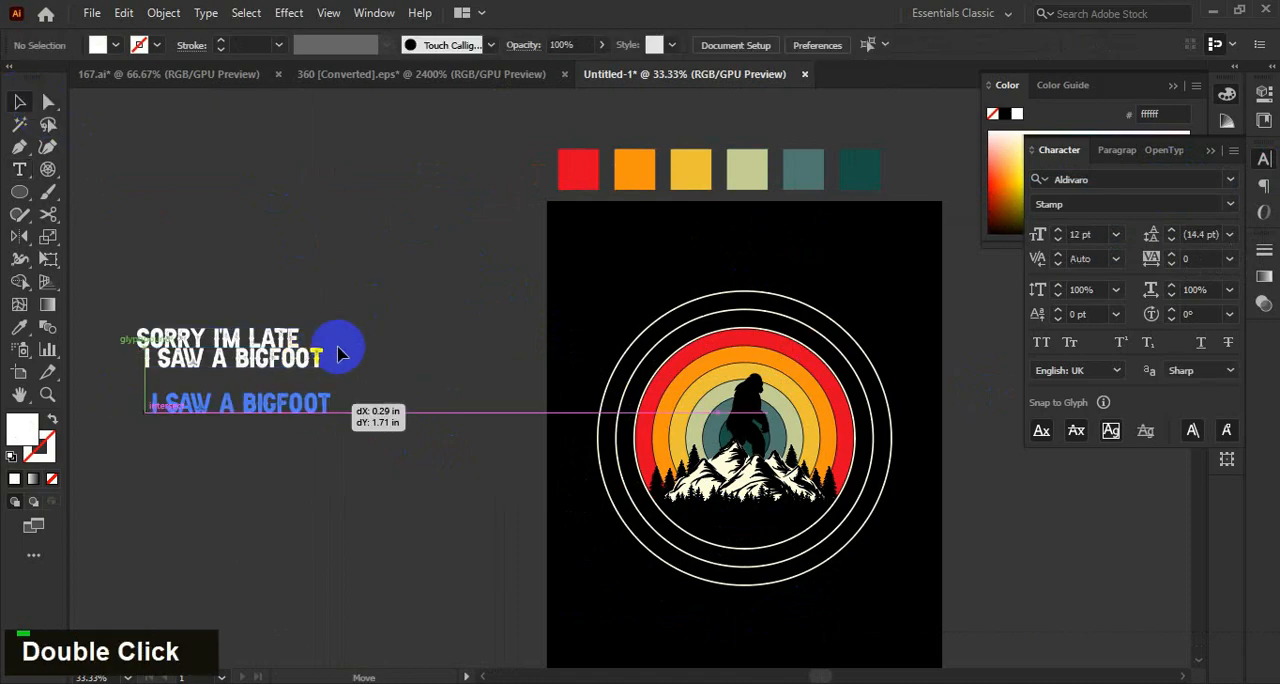
Place a copy of "Sorry I'm late" as type on a path along the middle cream outline circle.
alt+drag(283, 341, 840, 246)
scroll(885, 320, up, 1)
drag(889, 329, 816, 272)
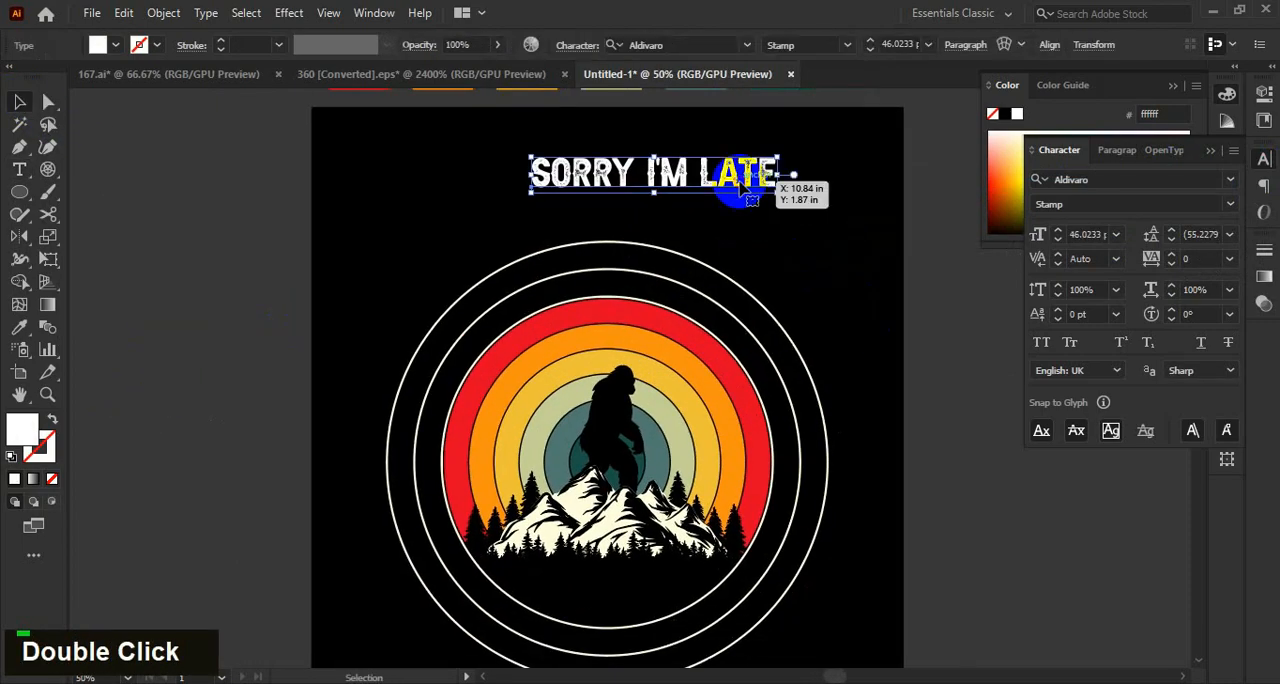
key(ctrl+x)
click(701, 294)
scroll(329, 281, down, 2)
right_click(20, 170)
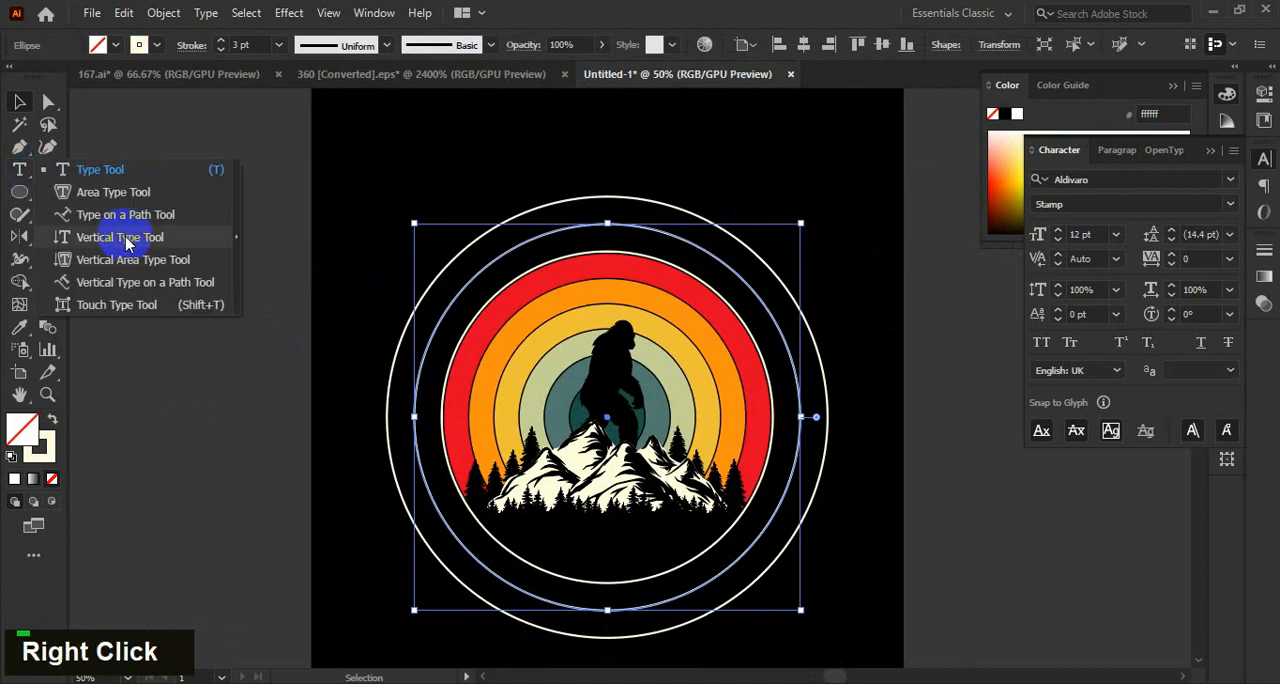
click(123, 214)
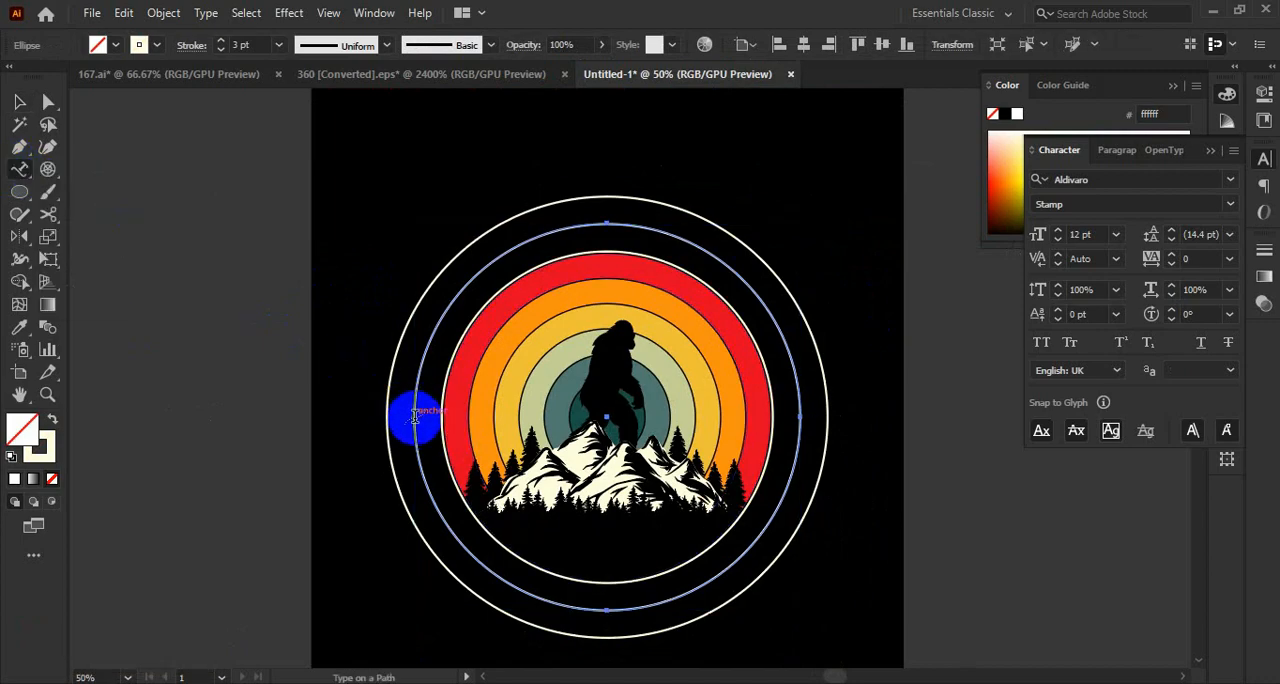
click(414, 416)
text(sorry i'm late)
click(19, 101)
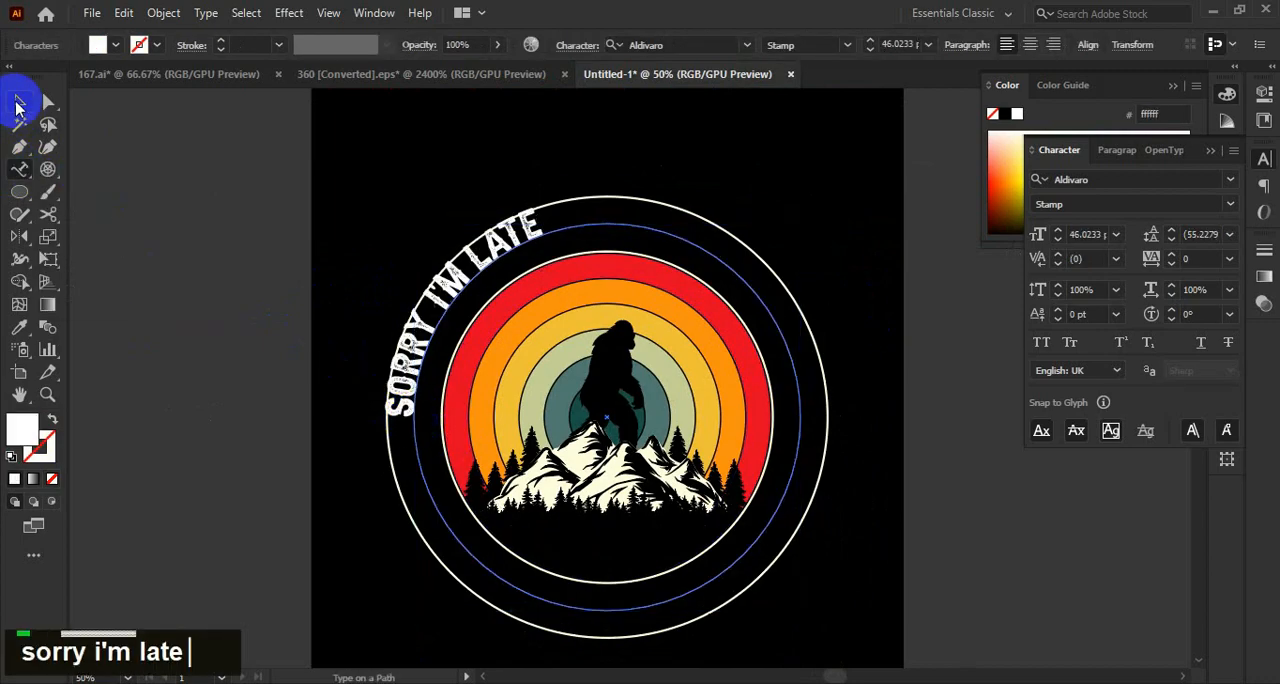
Centre "Sorry I'm late" on its circular path and shrink the path evenly towards the inner cream outline.
scroll(306, 357, up, 3)
scroll(174, 378, down, 2)
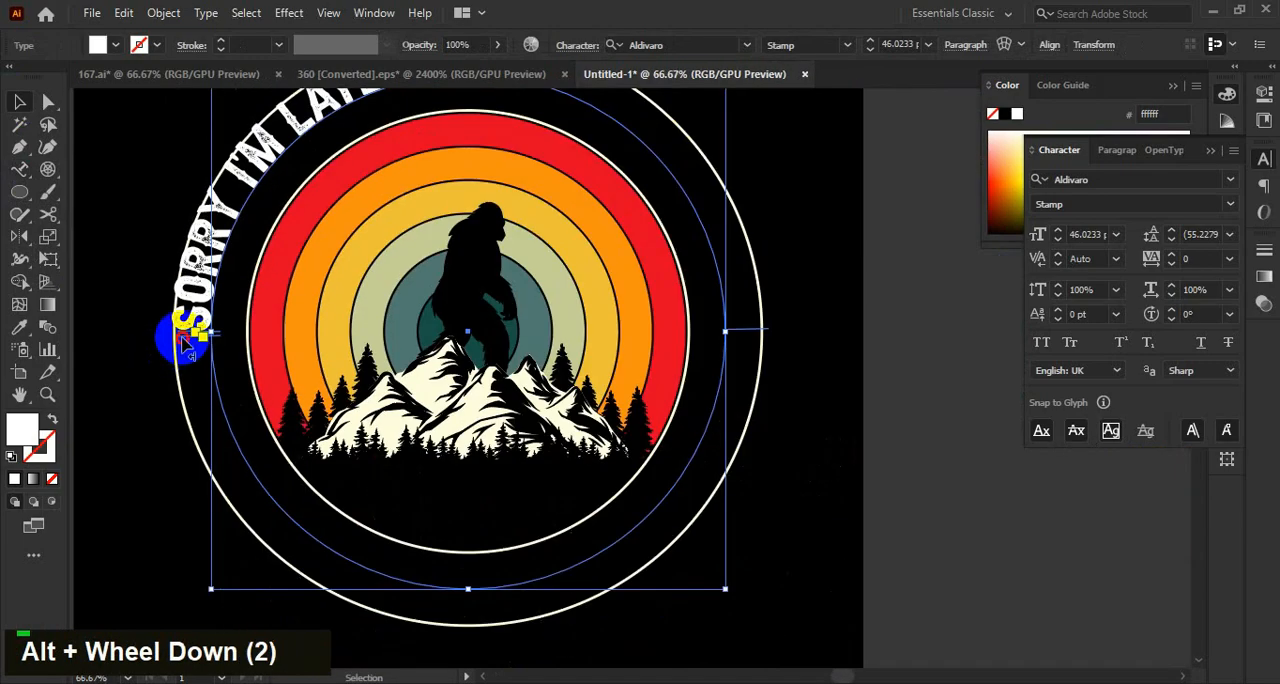
drag(185, 345, 720, 347)
scroll(813, 378, up, 1)
click(975, 44)
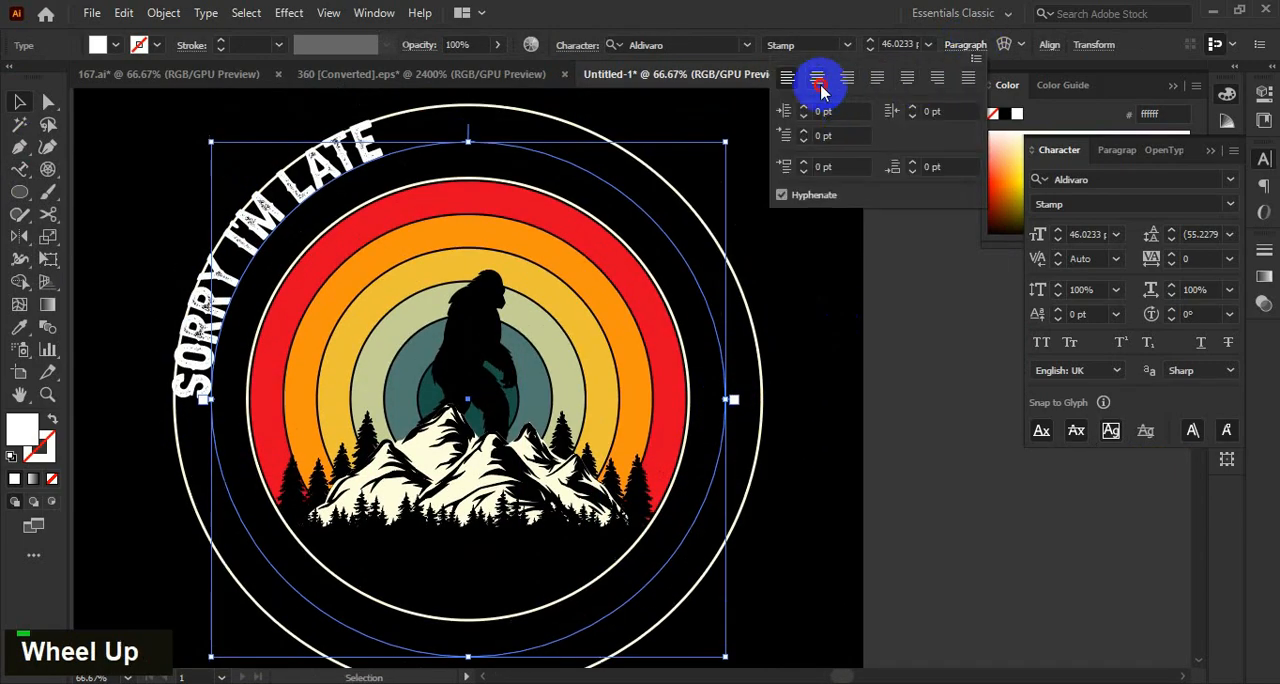
click(820, 86)
click(975, 44)
scroll(750, 400, up, 2)
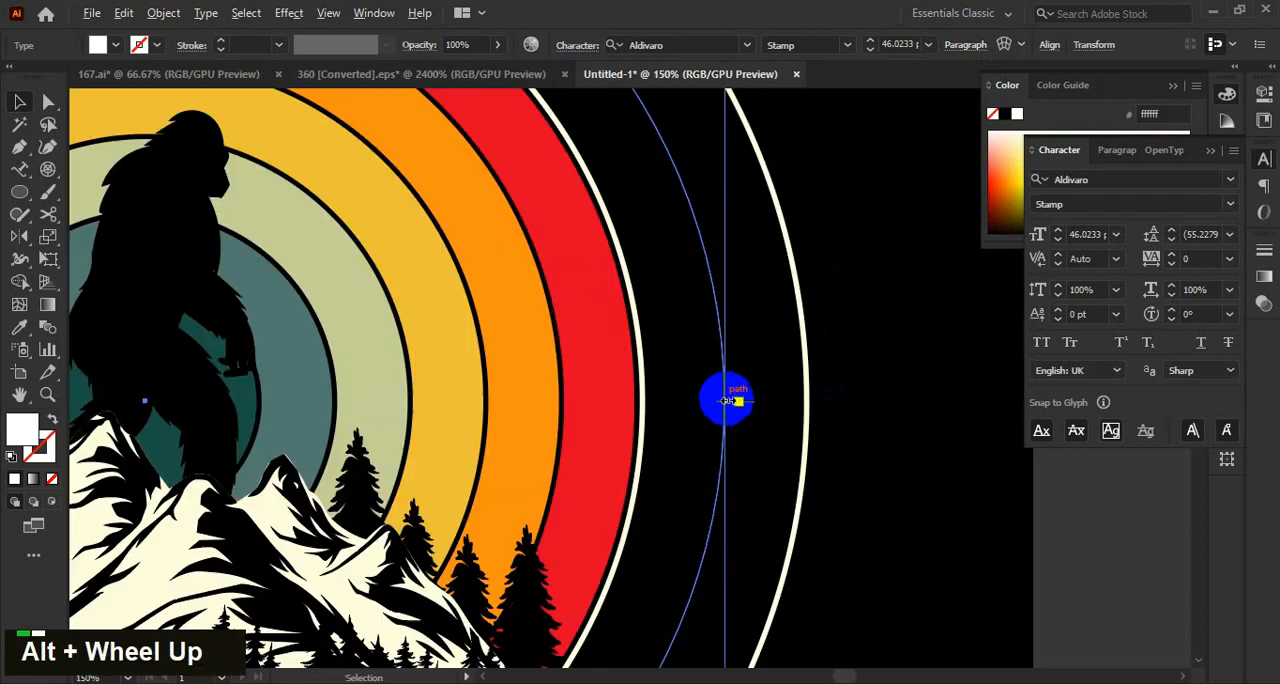
drag(710, 400, 654, 401)
scroll(752, 398, down, 3)
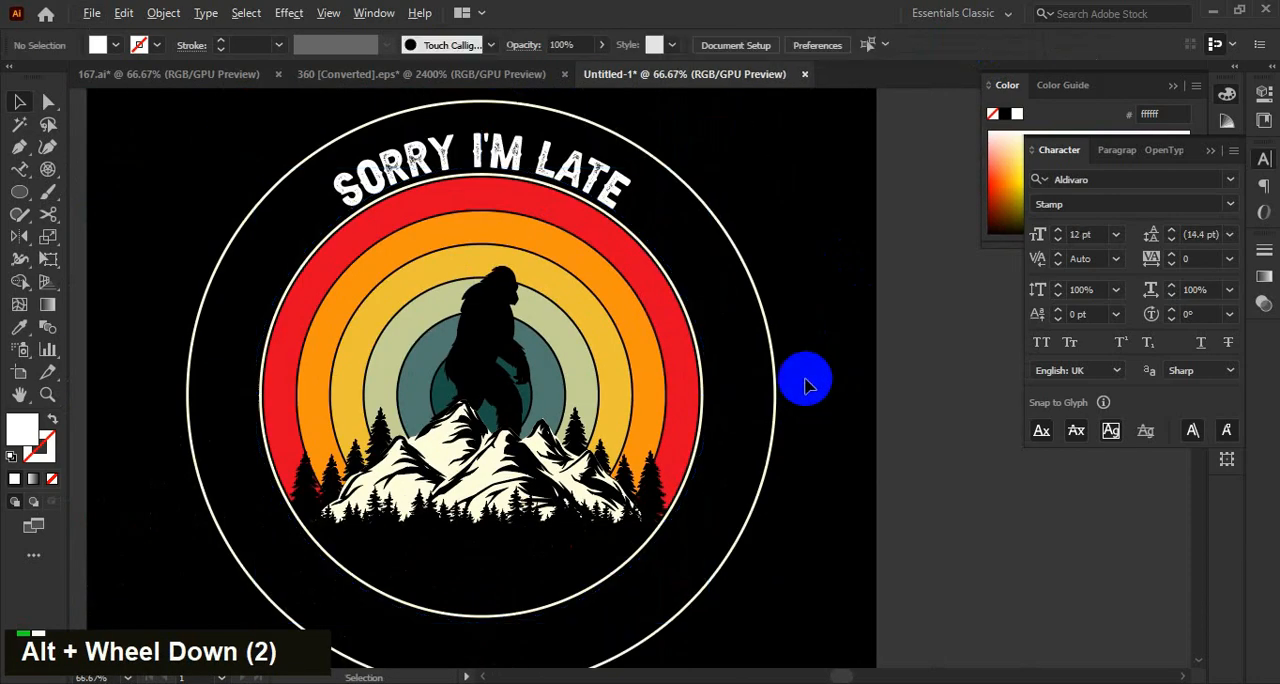
Set the curved "Sorry I'm late" text's font size to 69 pt.
scroll(1100, 235, up, 20)
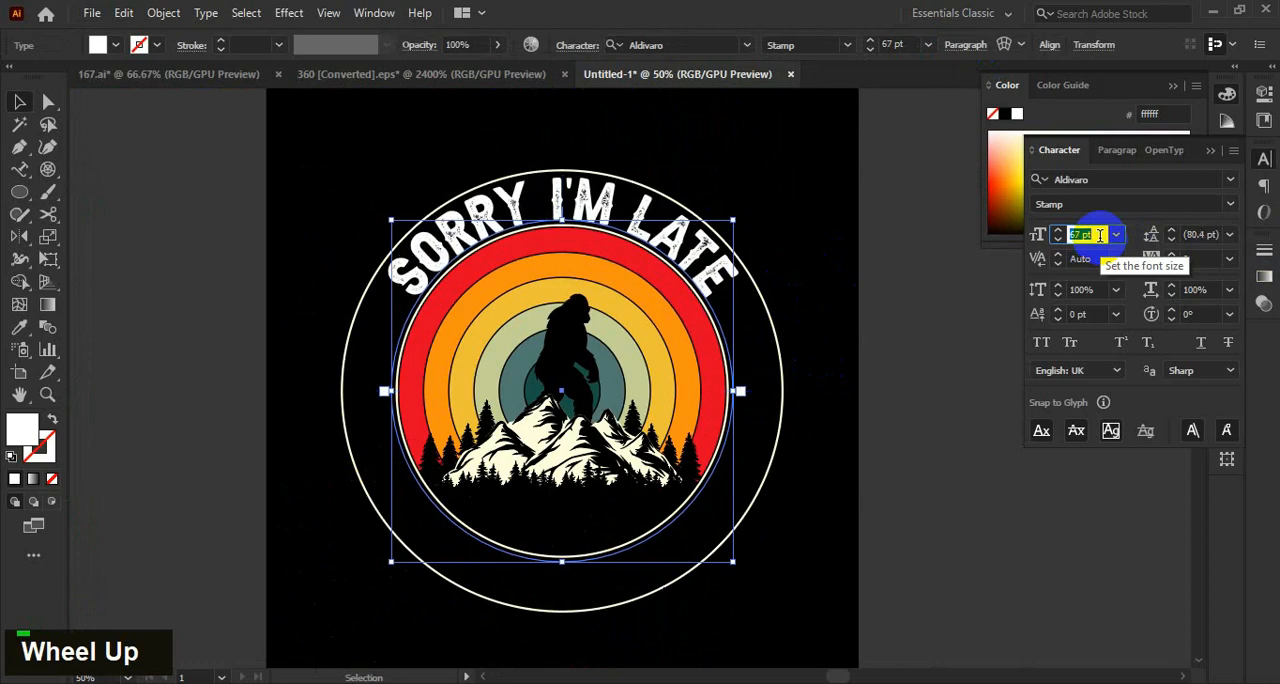
scroll(1101, 234, up, 1)
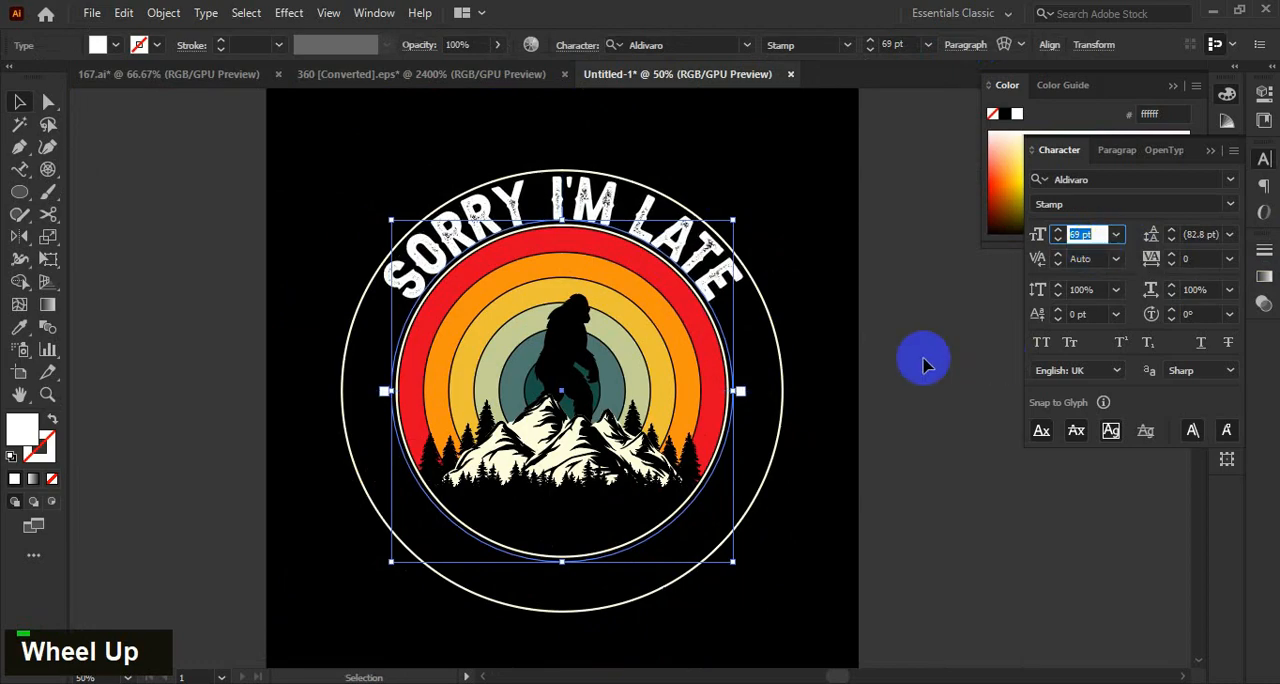
key(Return)
scroll(806, 263, down, 1)
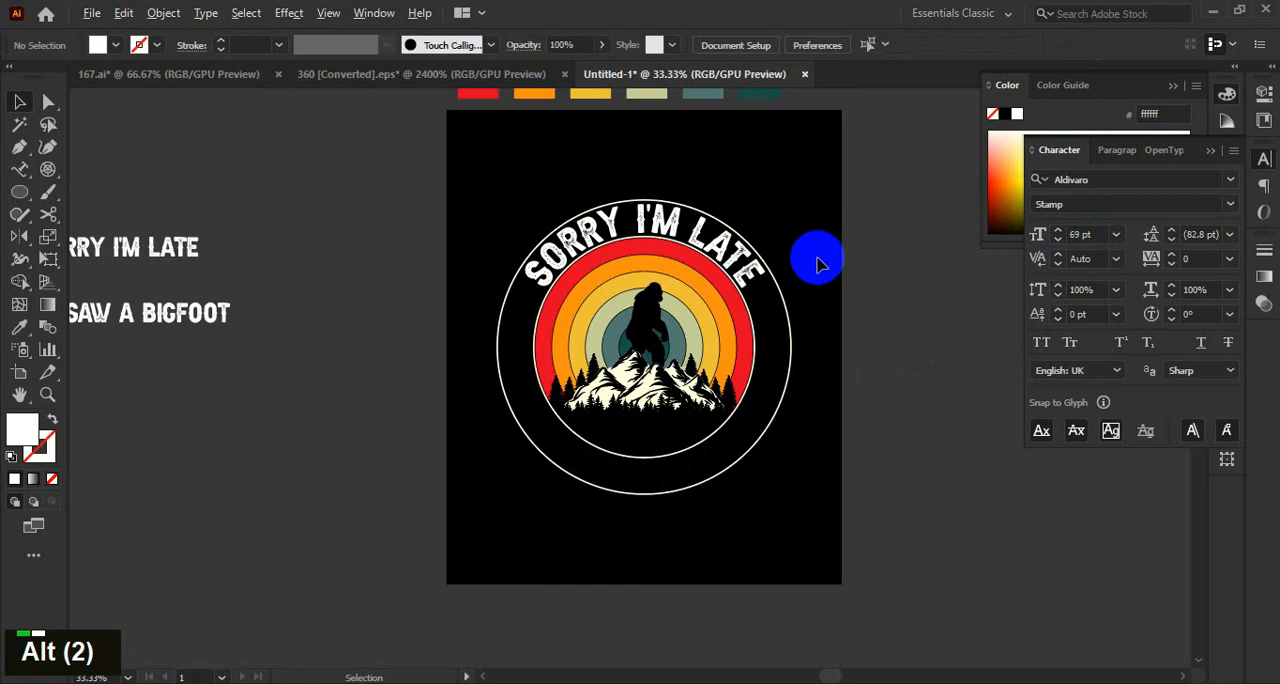
Recolour the curved "Sorry I'm late" text with the yellow of the sunset ring, eec02f.
scroll(812, 264, up, 2)
click(733, 262)
key(i)
click(669, 351)
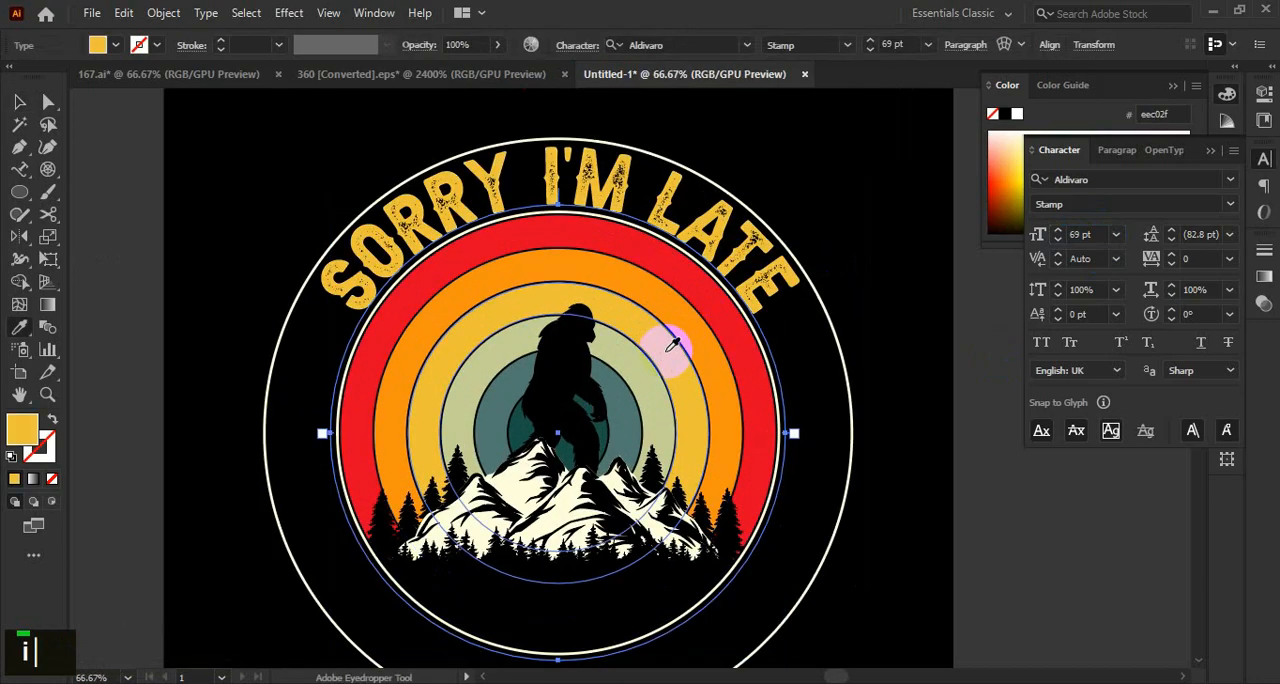
key(v)
click(868, 220)
scroll(868, 220, down, 1)
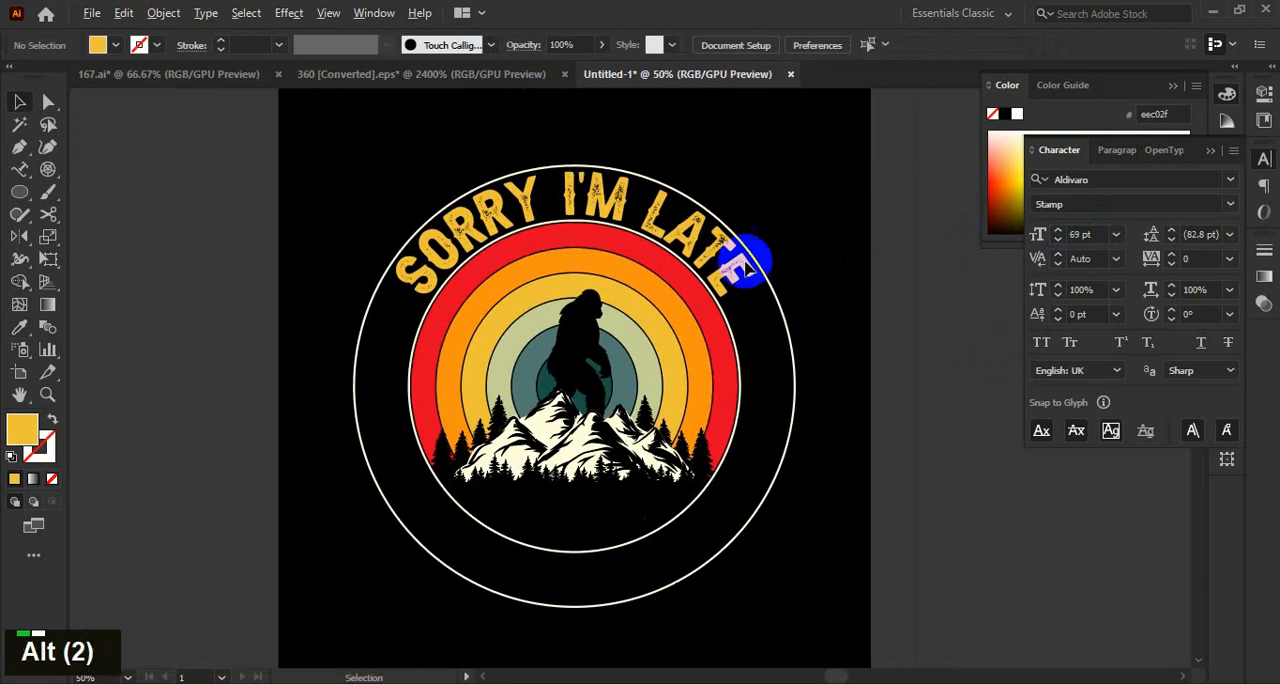
Reduce the curved "Sorry I'm late" text's font size to 65 pt.
click(751, 263)
scroll(1102, 234, down, 4)
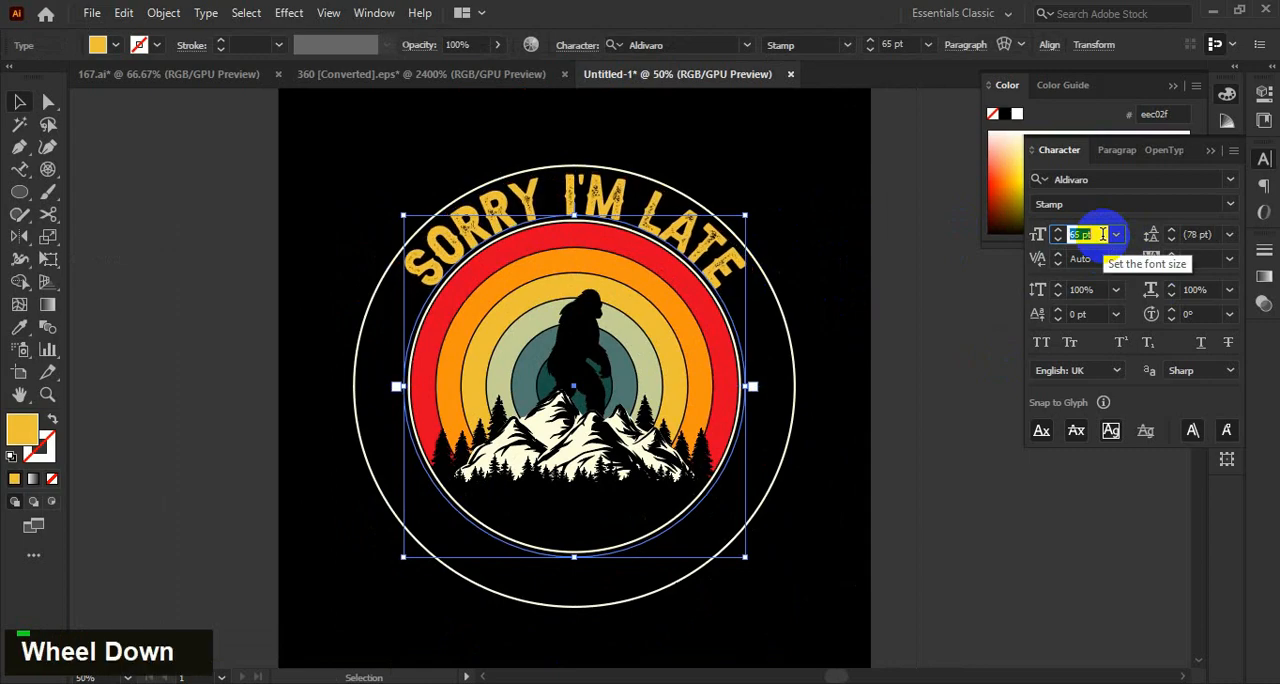
key(Return)
scroll(854, 197, down, 1)
Fine-tune the size of the circular text path about its centre, keeping "Sorry I'm late" between the two cream outlines.
scroll(757, 251, up, 1)
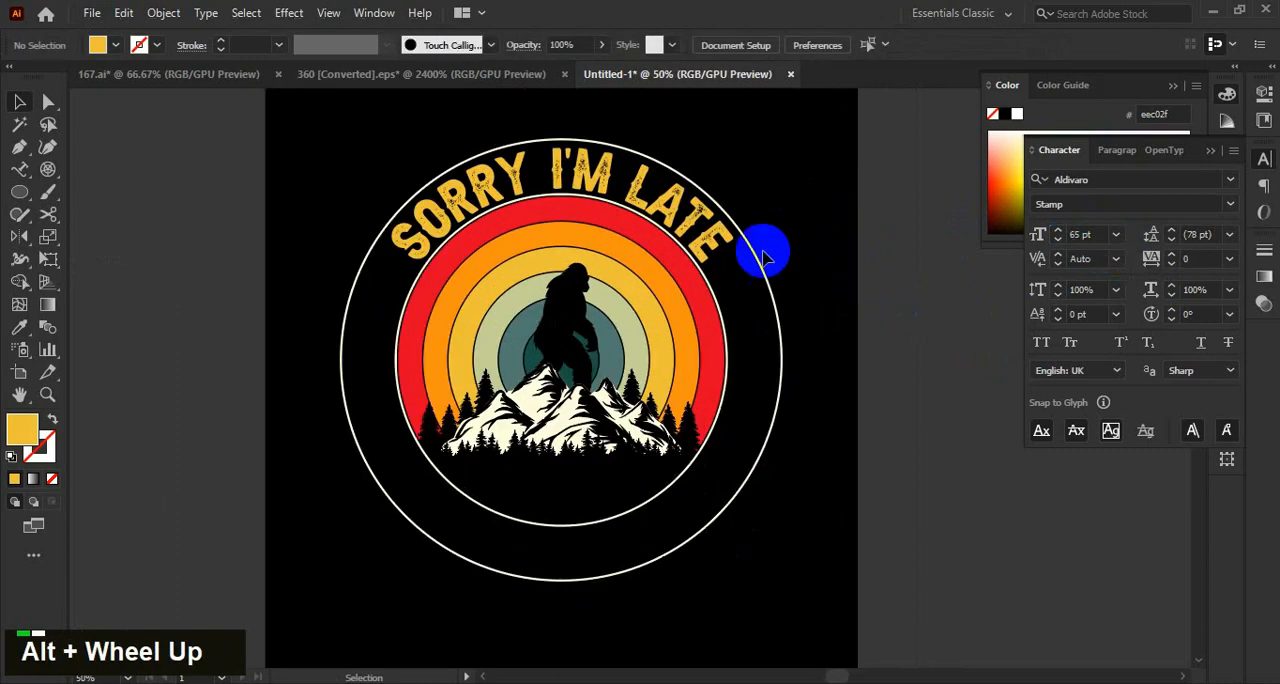
scroll(740, 355, up, 2)
alt+shift+click(746, 366)
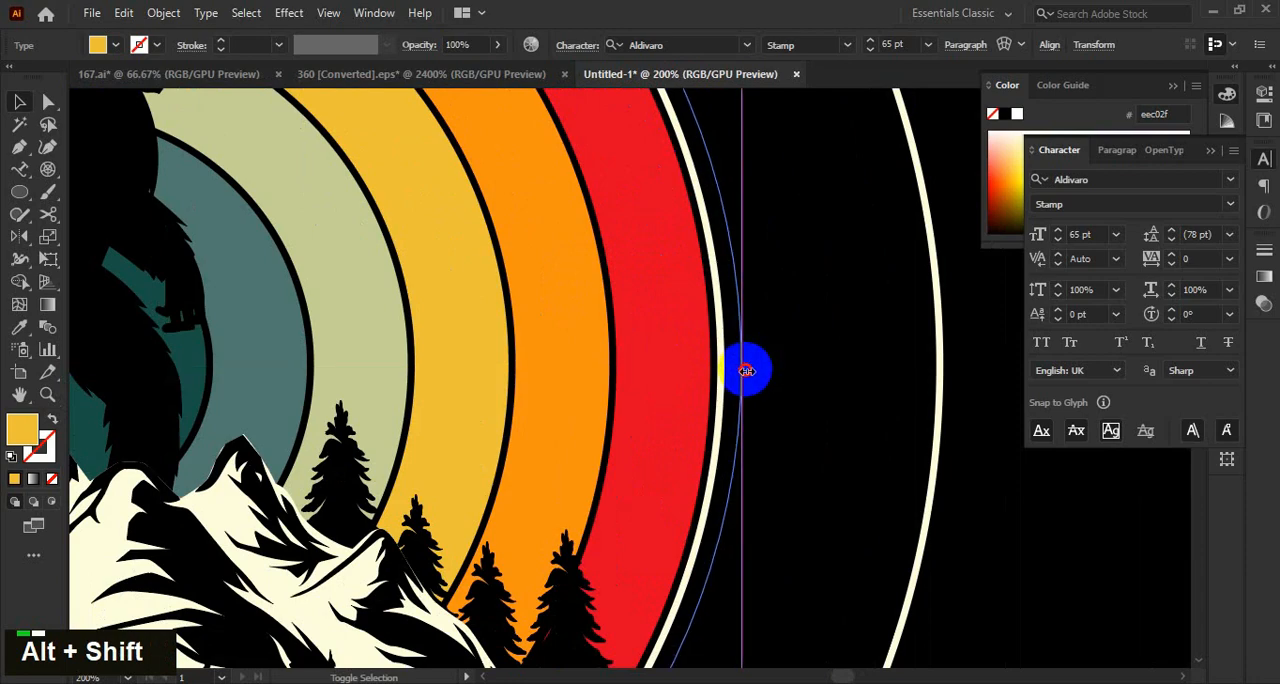
scroll(790, 370, down, 4)
scroll(786, 395, up, 5)
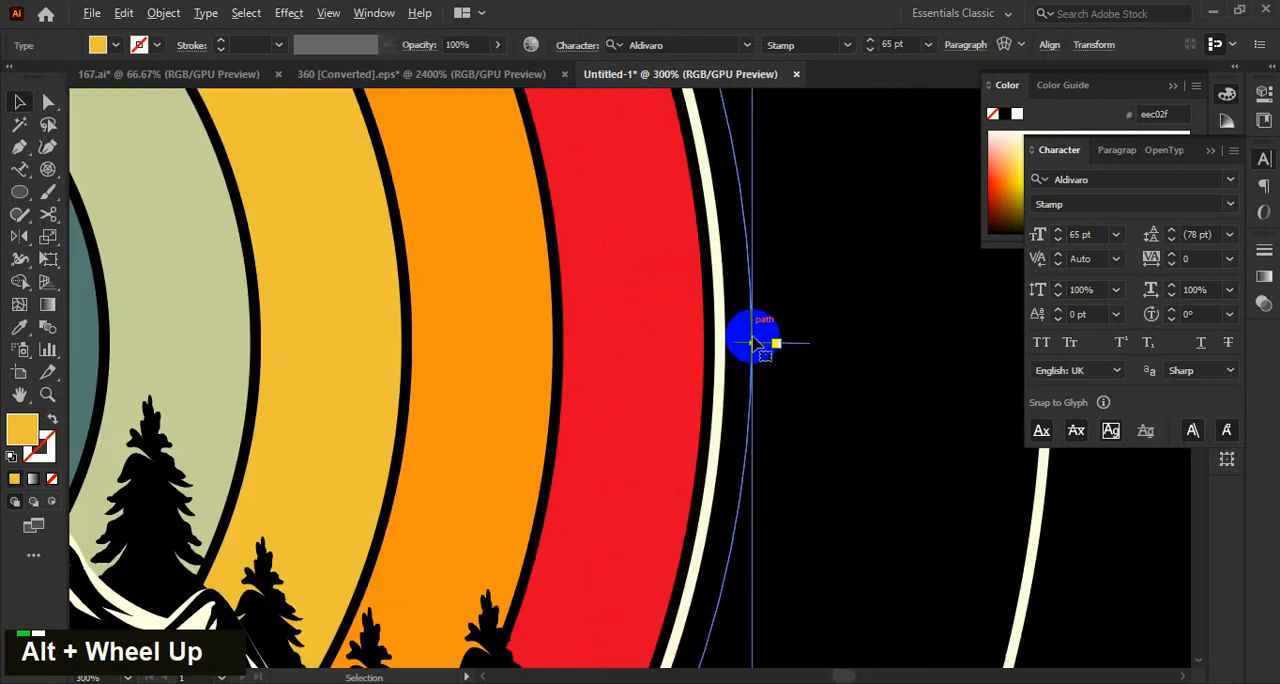
scroll(760, 345, down, 4)
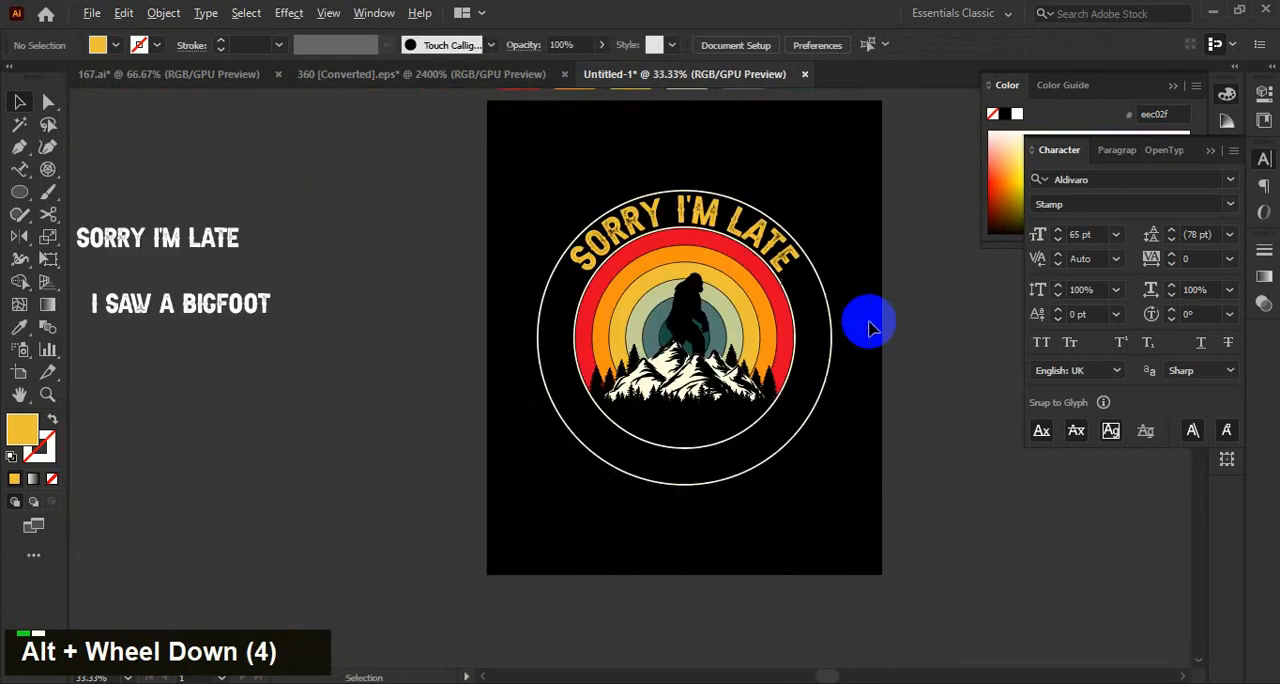
scroll(866, 317, up, 1)
scroll(860, 318, down, 1)
drag(863, 318, 831, 315)
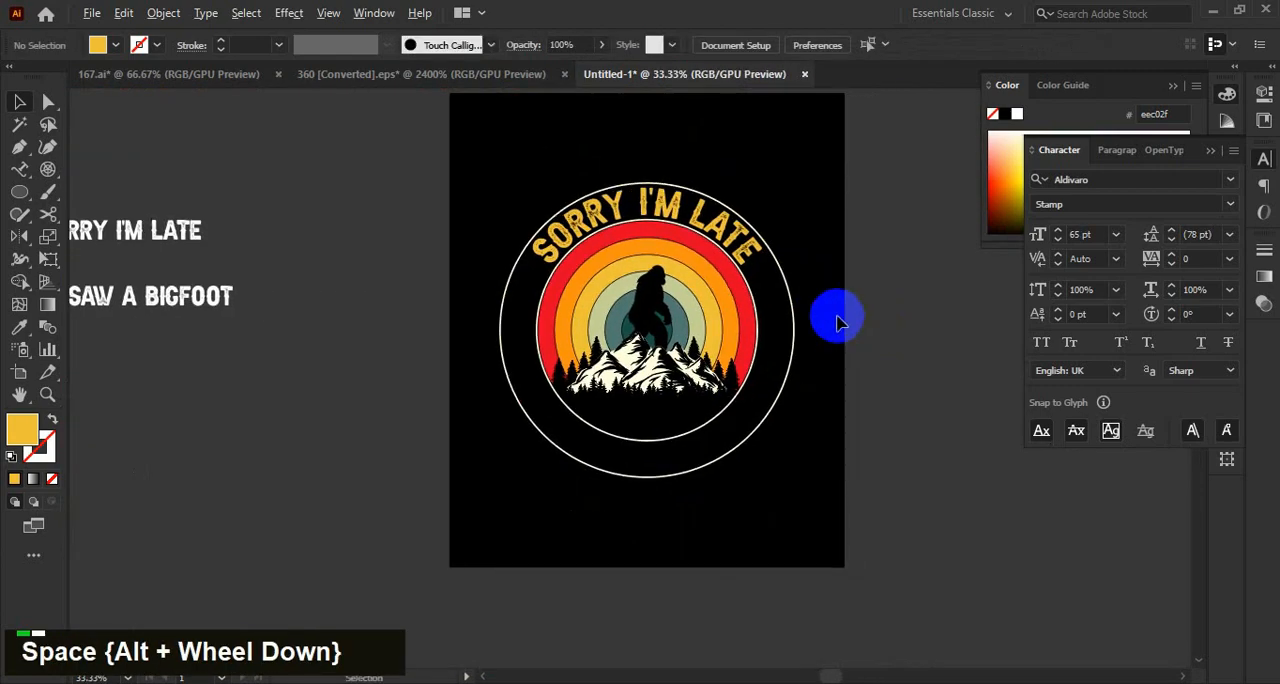
Split "I saw a bigfoot" into separate "I saw a" and "bigfoot" text objects, stacked beside the artboard.
scroll(831, 315, down, 1)
double_click(315, 312)
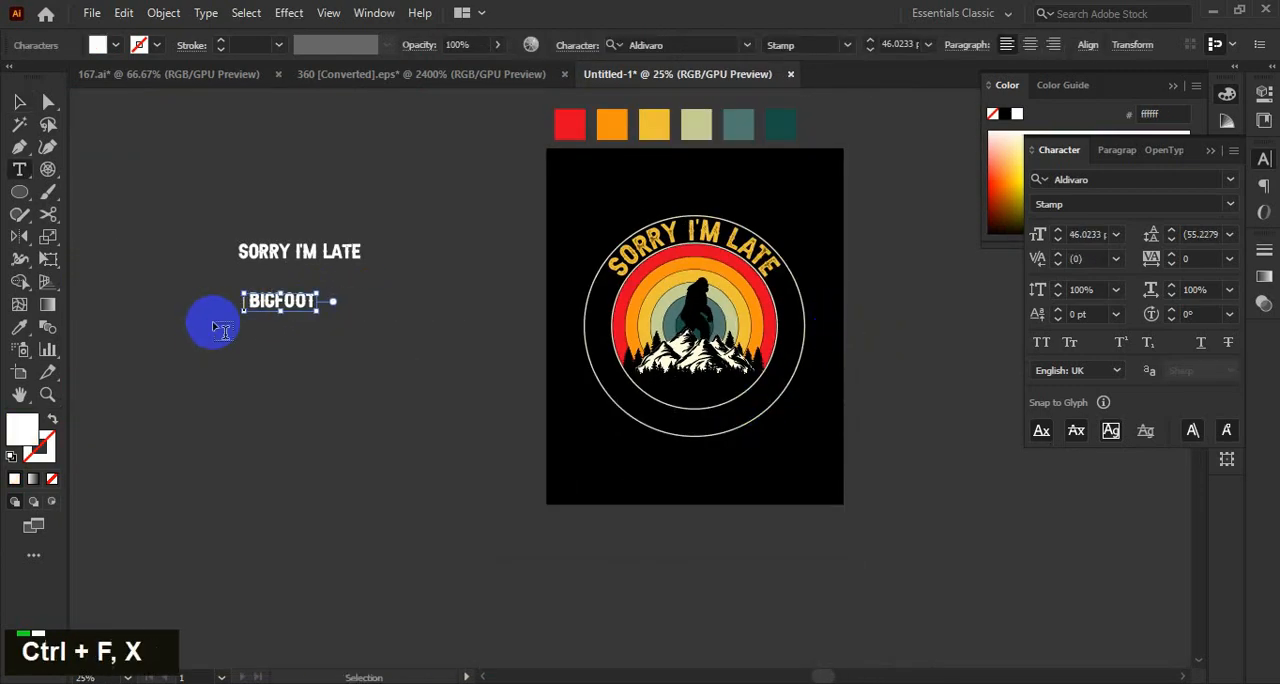
click(19, 103)
drag(303, 303, 409, 432)
drag(289, 292, 399, 372)
click(480, 414)
Place the "I saw a" text centred just below the mountain and enlarge it to span most of the mountain's width.
scroll(529, 423, up, 1)
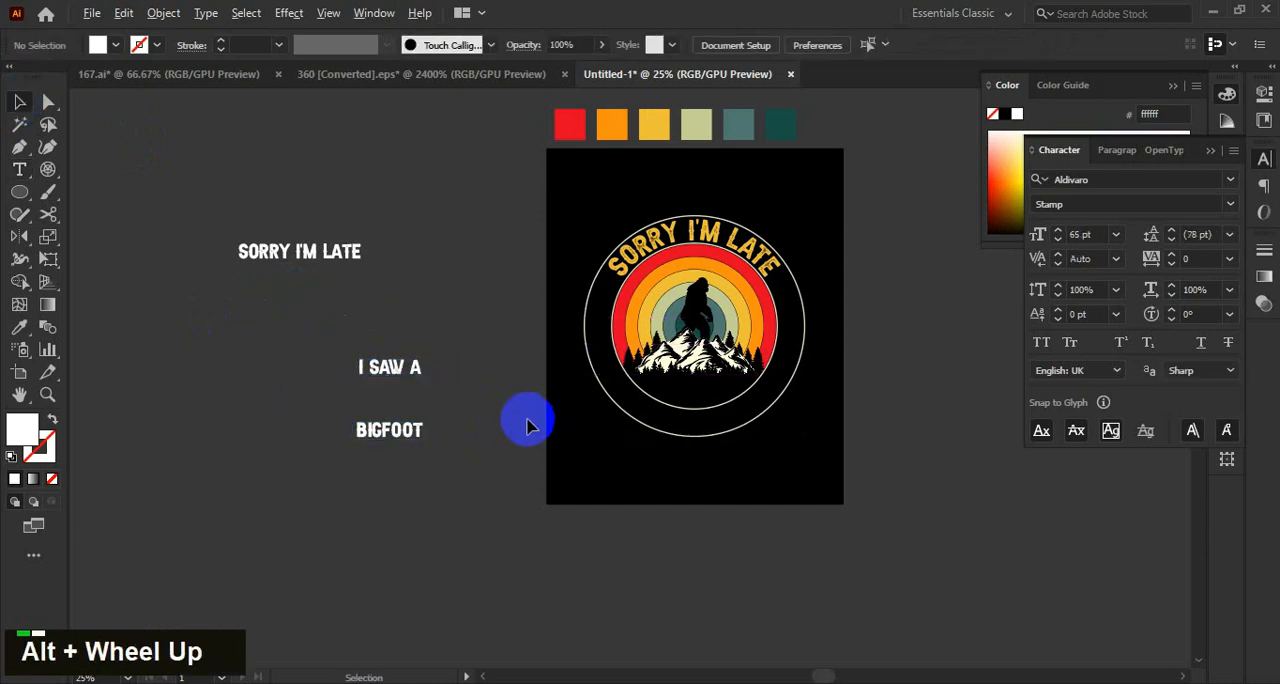
drag(612, 460, 471, 453)
drag(593, 402, 585, 440)
scroll(626, 398, up, 3)
click(920, 530)
scroll(926, 527, down, 1)
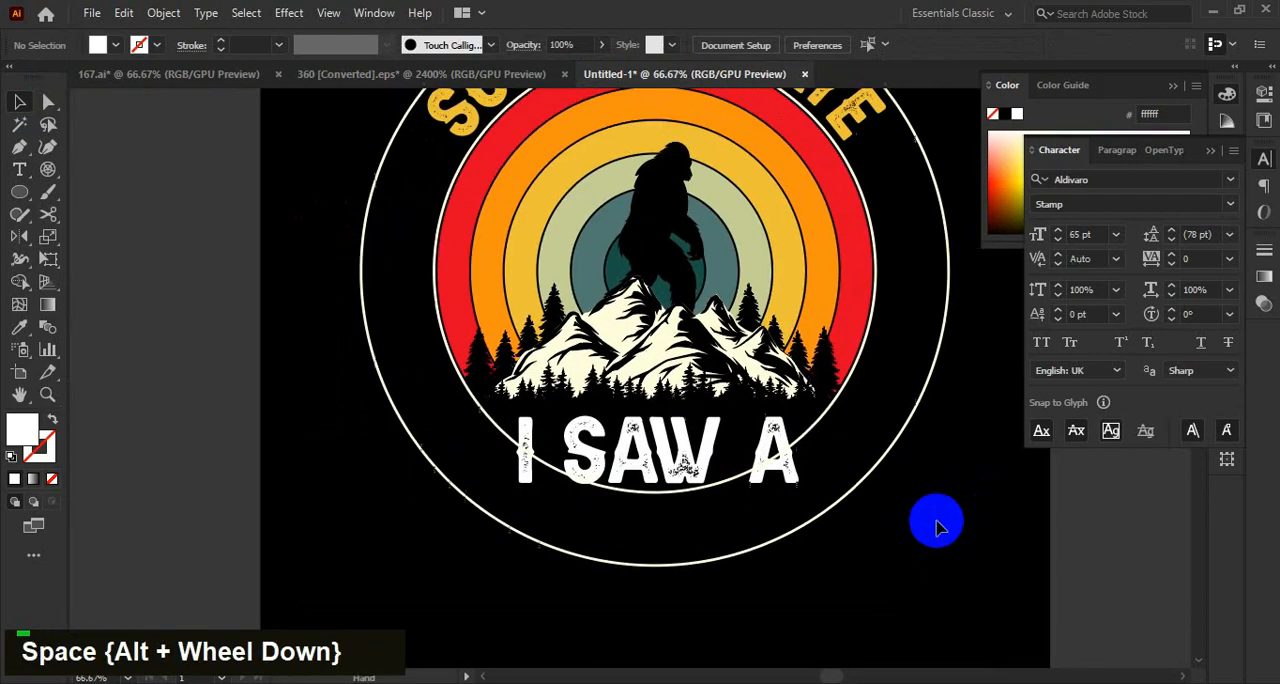
scroll(934, 487, up, 1)
drag(935, 462, 942, 532)
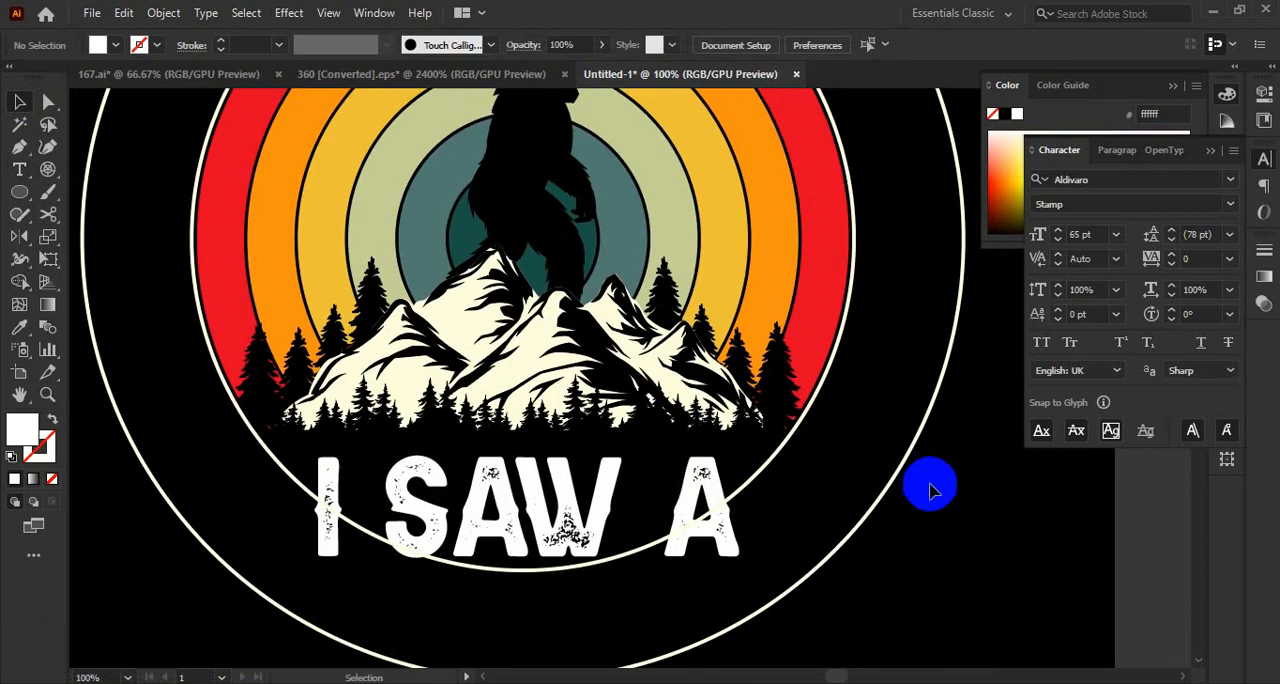
Select the mountain group and split its overlapping shapes with Pathfinder Divide.
click(591, 338)
click(955, 514)
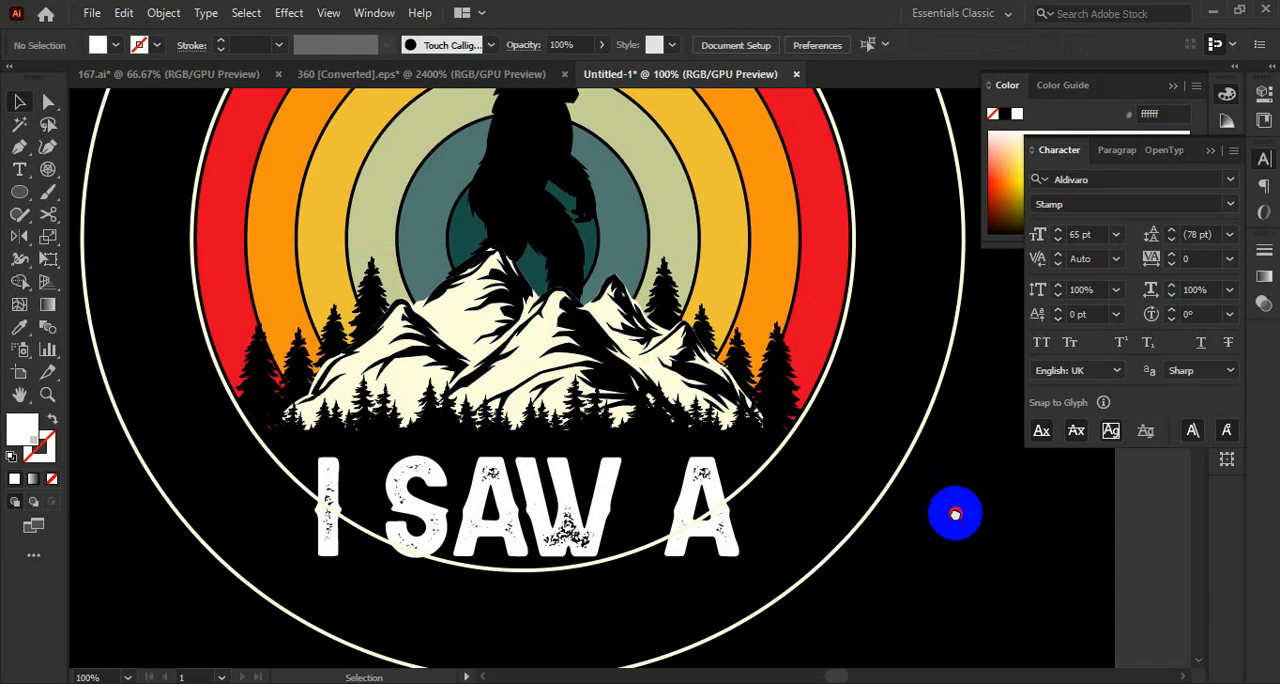
drag(955, 514, 985, 540)
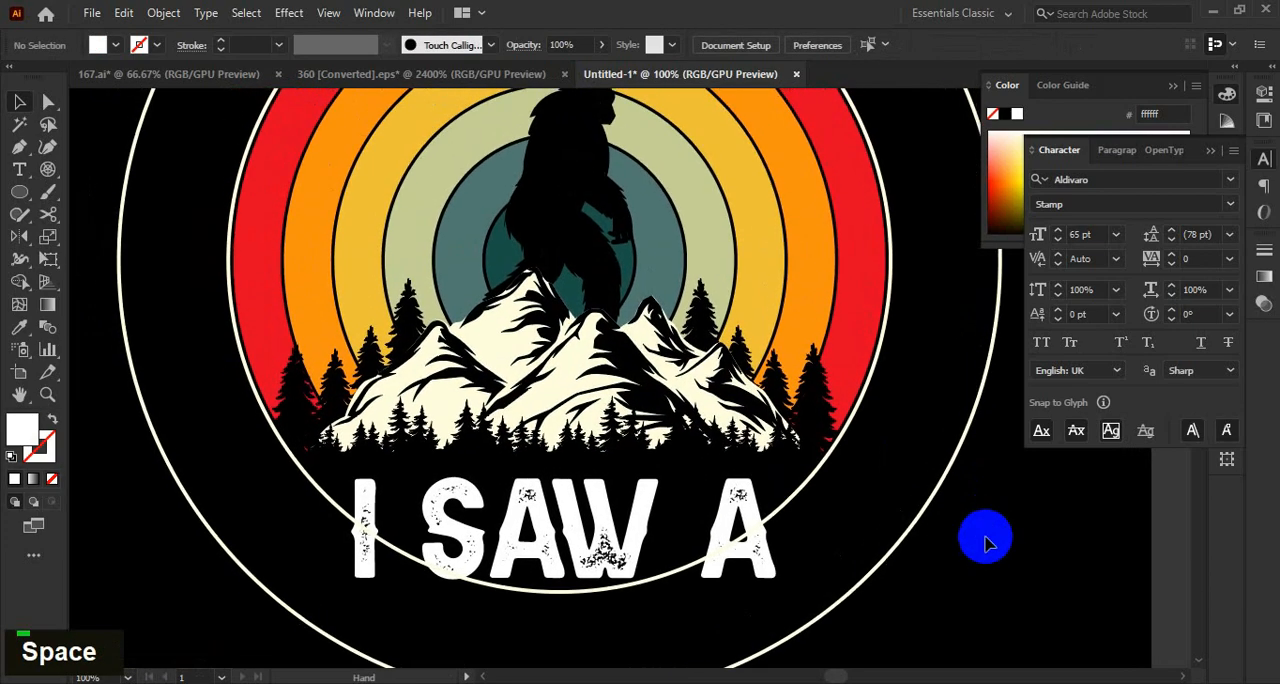
click(633, 380)
double_click(1008, 555)
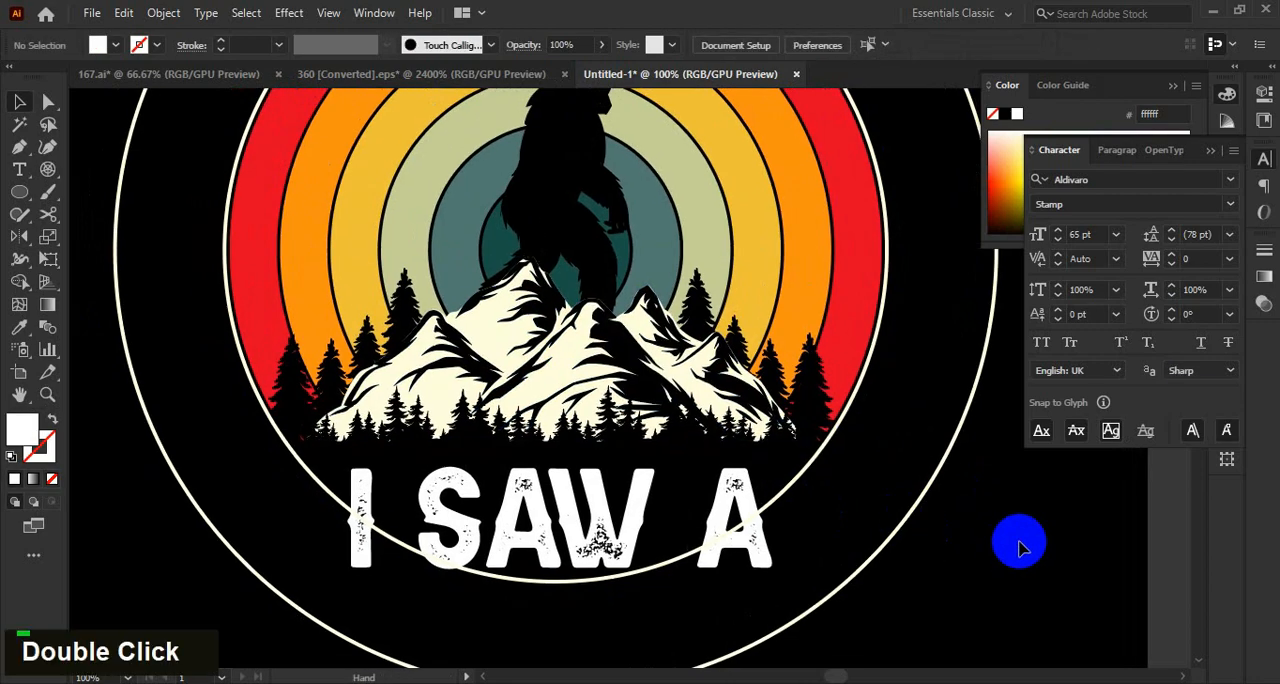
click(617, 355)
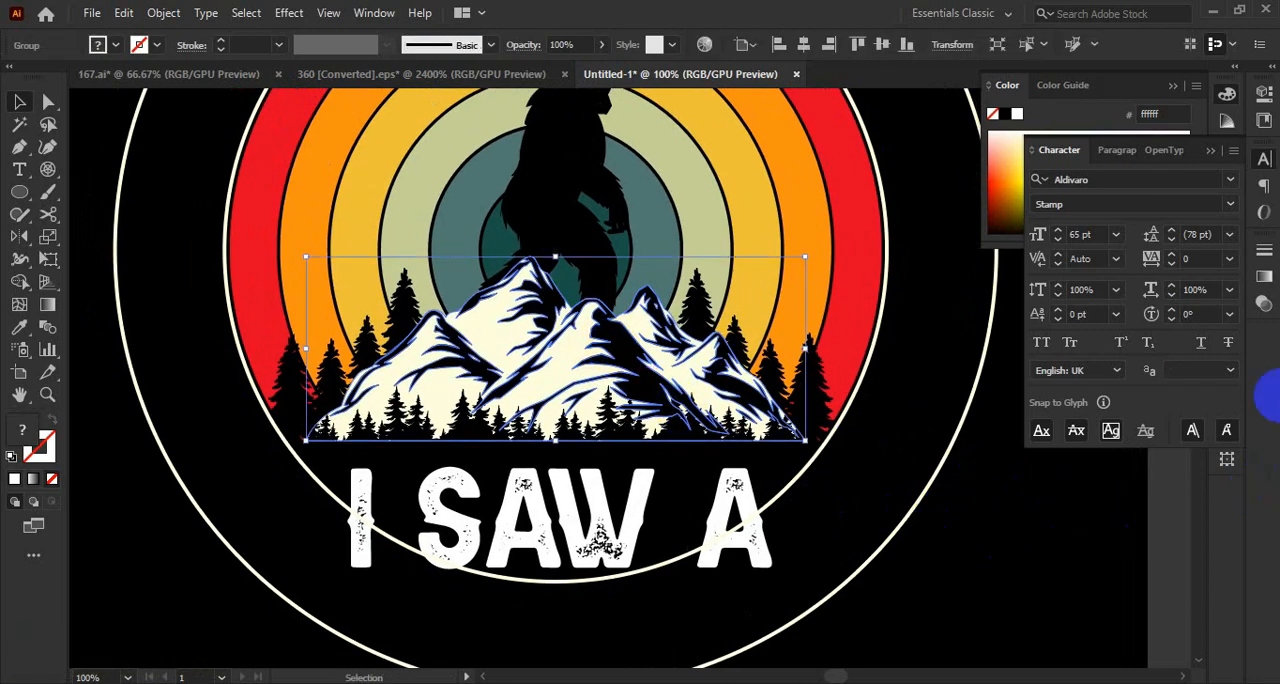
click(1262, 170)
click(1227, 433)
click(1010, 499)
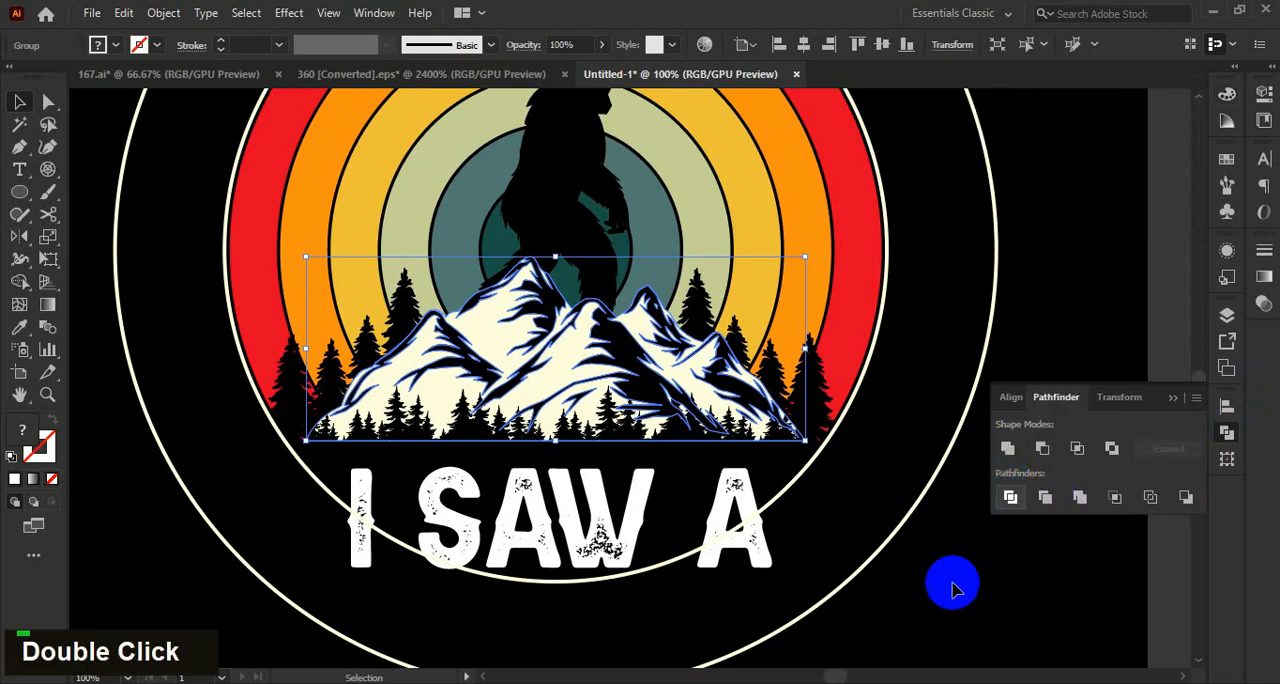
click(939, 575)
Isolate the mountain group, select all its black shading shapes by colour and cut them out.
double_click(622, 369)
drag(618, 369, 646, 420)
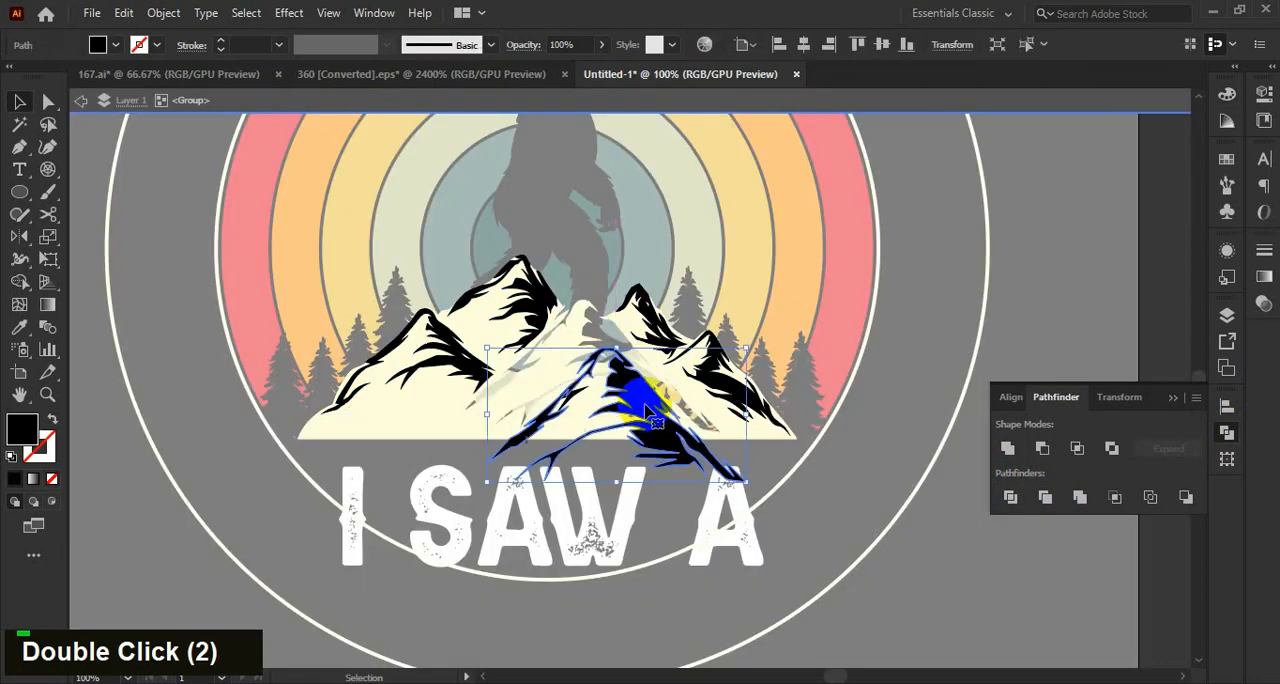
key(ctrl+z)
click(652, 378)
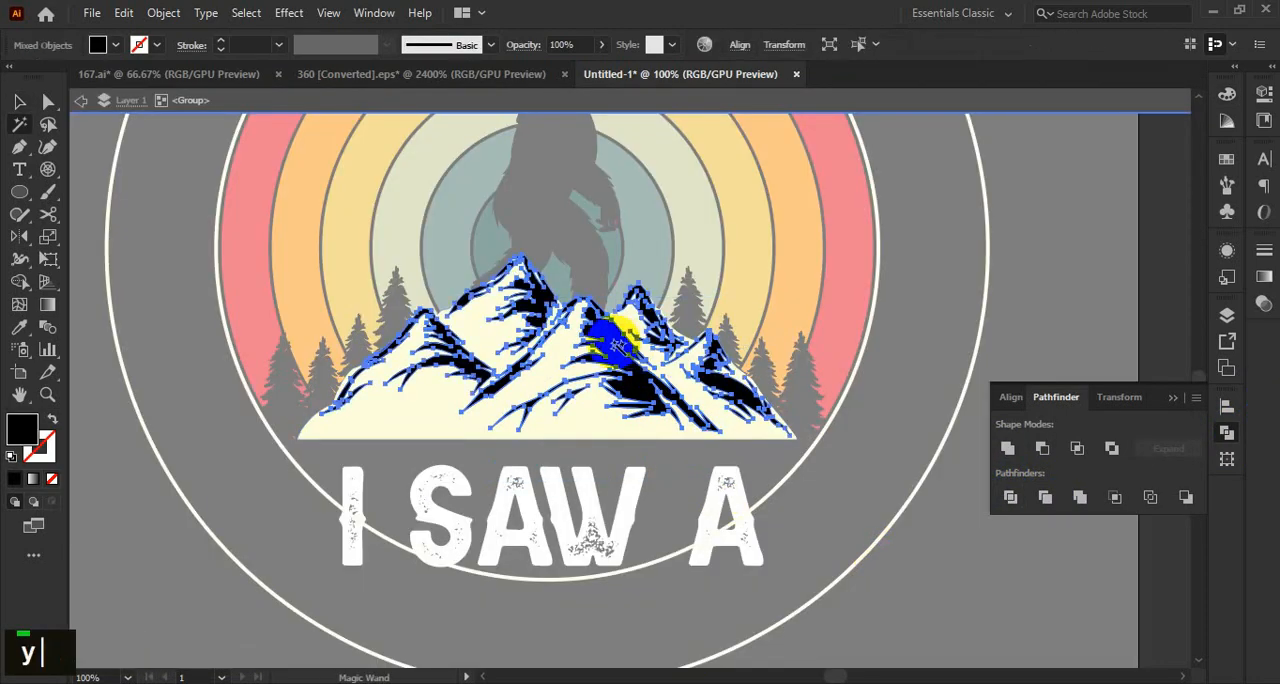
key(Delete)
key(v)
double_click(1005, 555)
scroll(1003, 555, down, 1)
drag(1001, 568, 949, 578)
Paste the mountain's black shading in place into the sunset rings' opacity mask and return to the normal artwork.
click(833, 350)
click(1264, 304)
click(1140, 322)
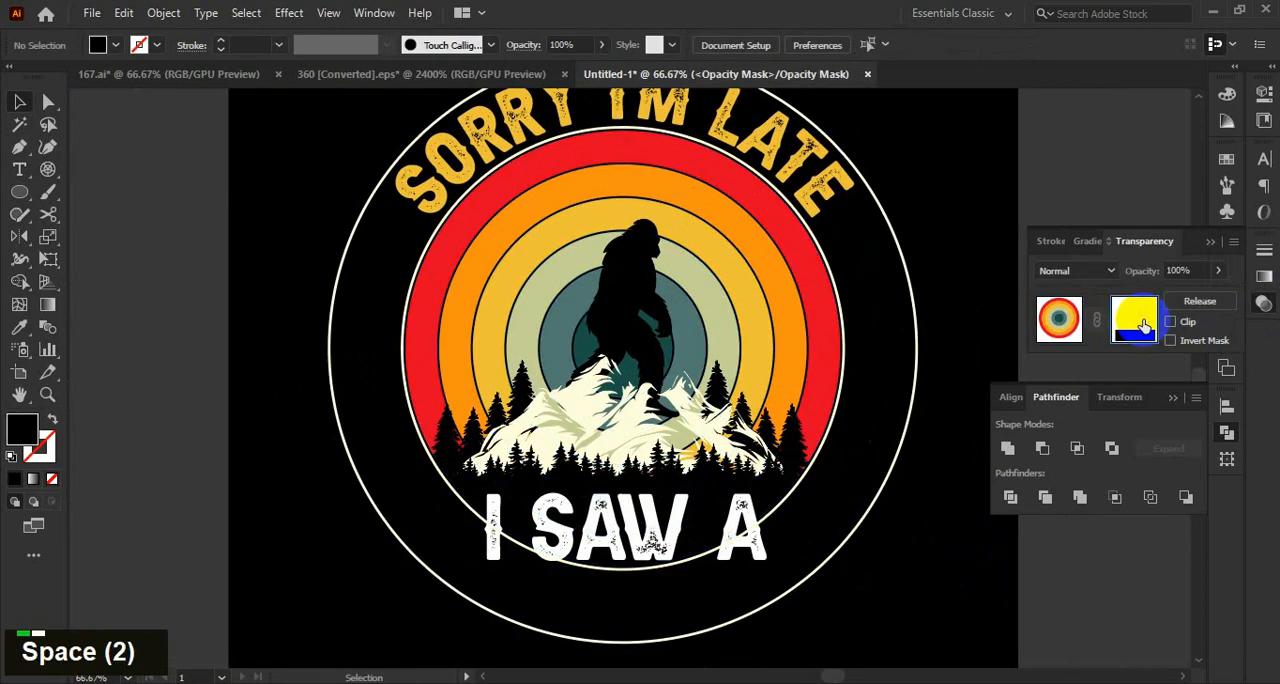
key(ctrl+f)
drag(931, 557, 877, 557)
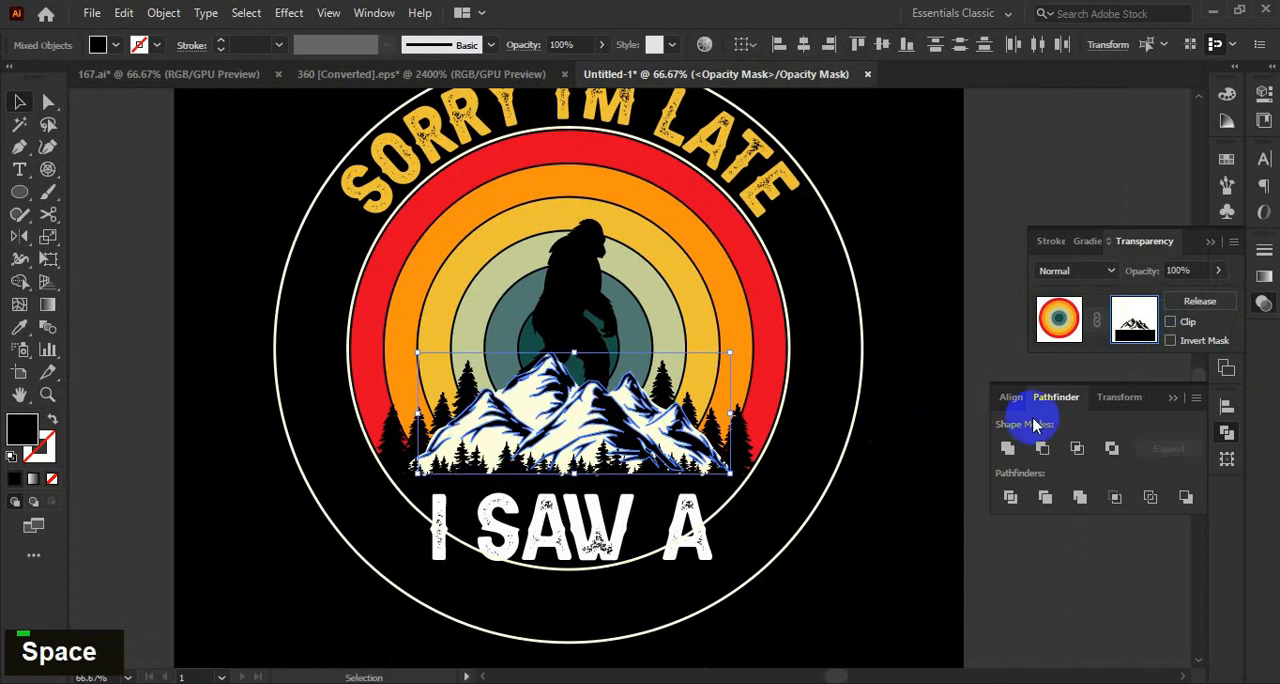
click(1068, 317)
click(880, 397)
Cut the large pine groups flanking the mountain and paste them in place into the sunset rings' opacity mask.
scroll(675, 462, up, 1)
click(771, 437)
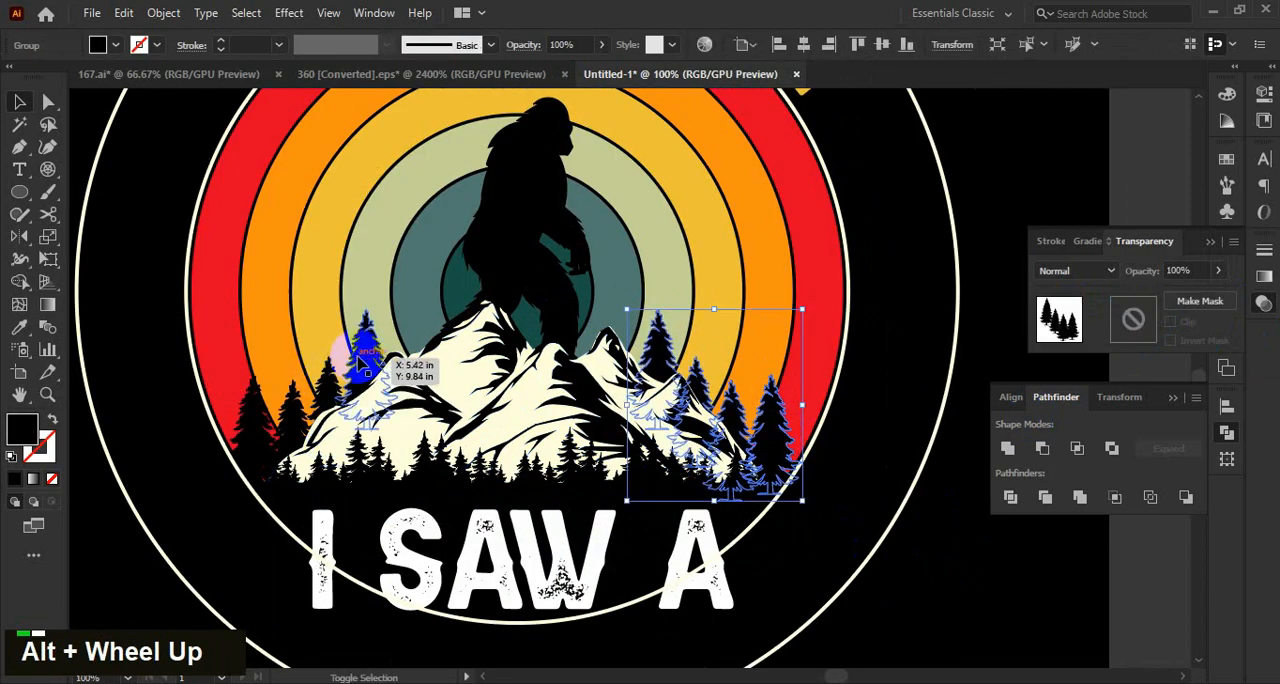
shift+click(361, 361)
key(ctrl+x)
click(658, 342)
click(1143, 318)
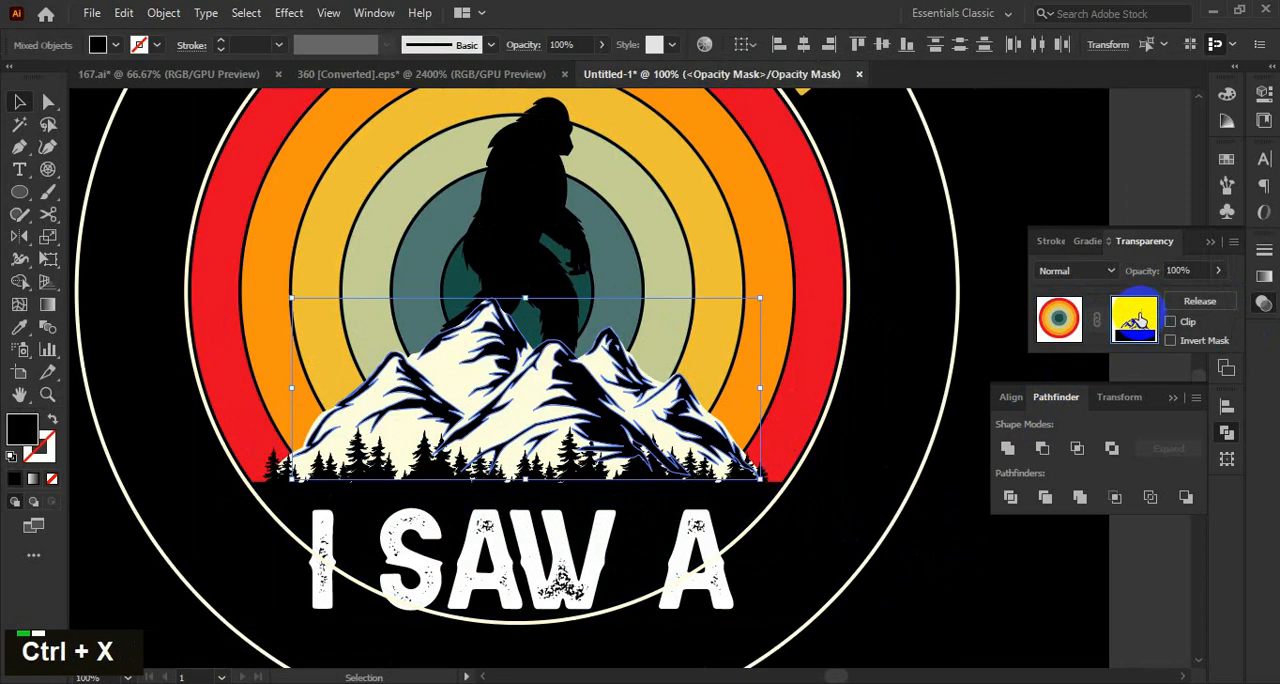
key(ctrl+f)
click(1064, 320)
click(925, 551)
Shift the bigfoot silhouette slightly to the right above the mountain peaks.
click(506, 258)
scroll(834, 503, down, 1)
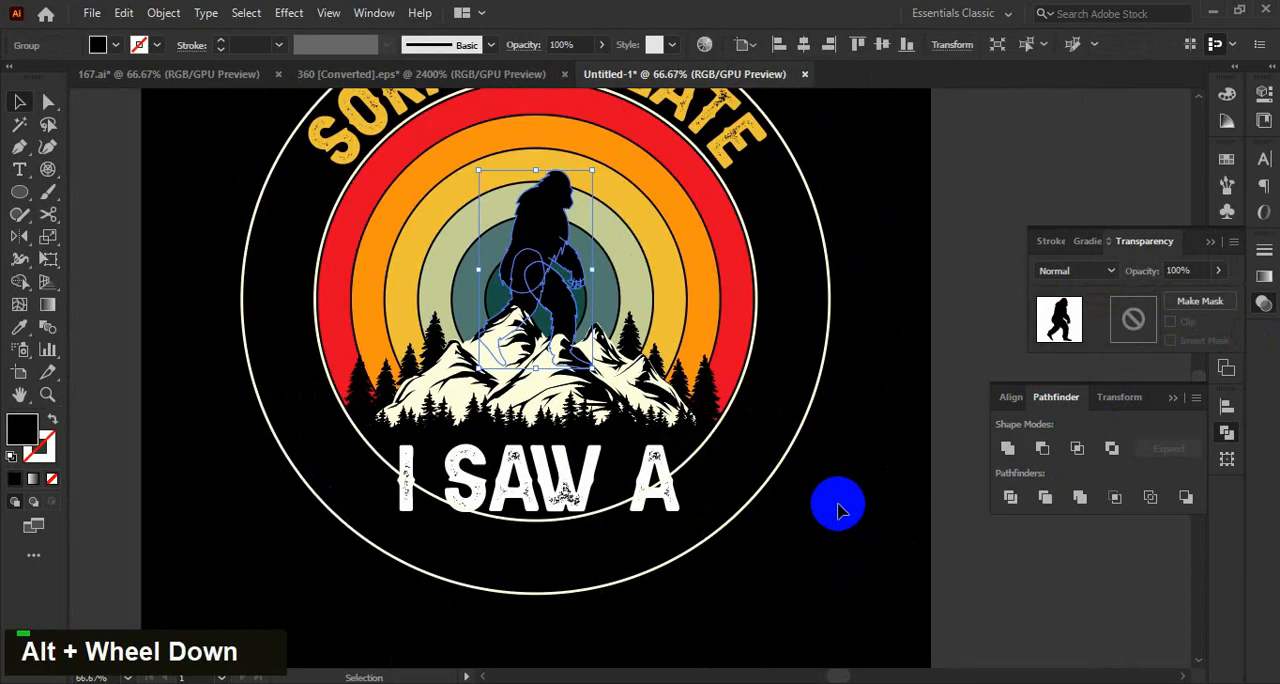
scroll(851, 274, down, 1)
scroll(620, 129, up, 1)
shift+click(619, 245)
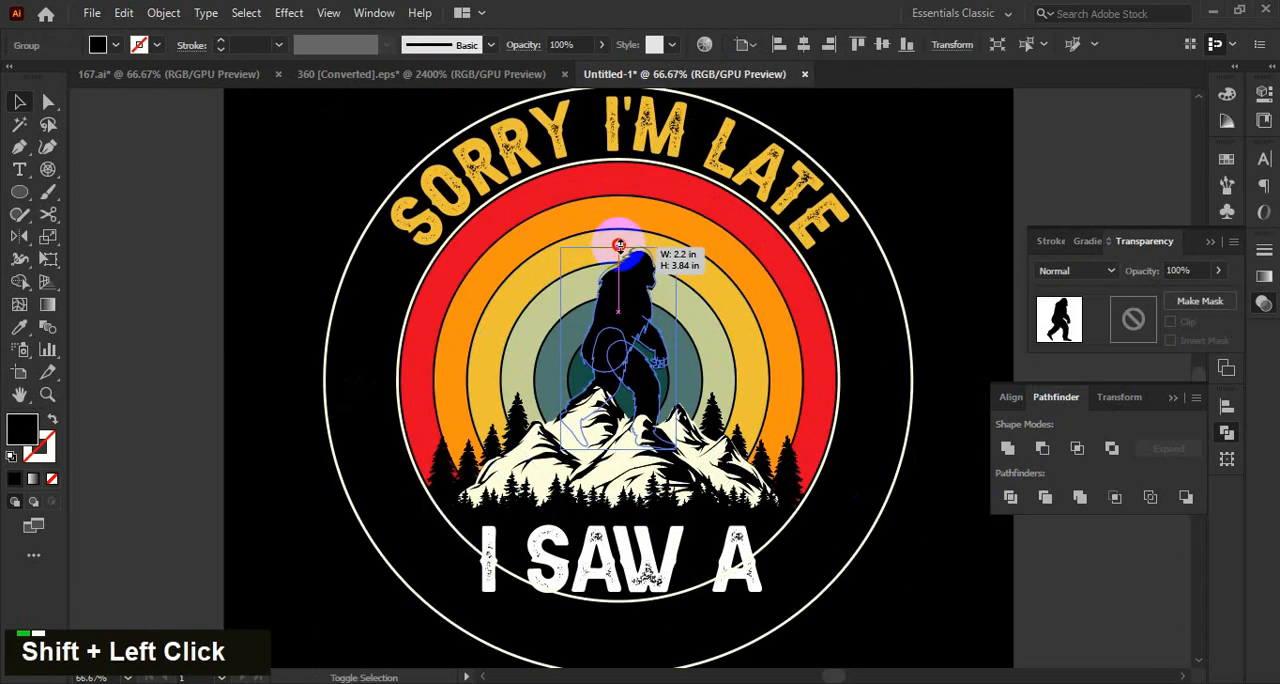
click(966, 532)
scroll(920, 494, down, 1)
scroll(770, 422, up, 2)
drag(573, 330, 597, 329)
scroll(1046, 584, down, 1)
drag(1063, 595, 906, 538)
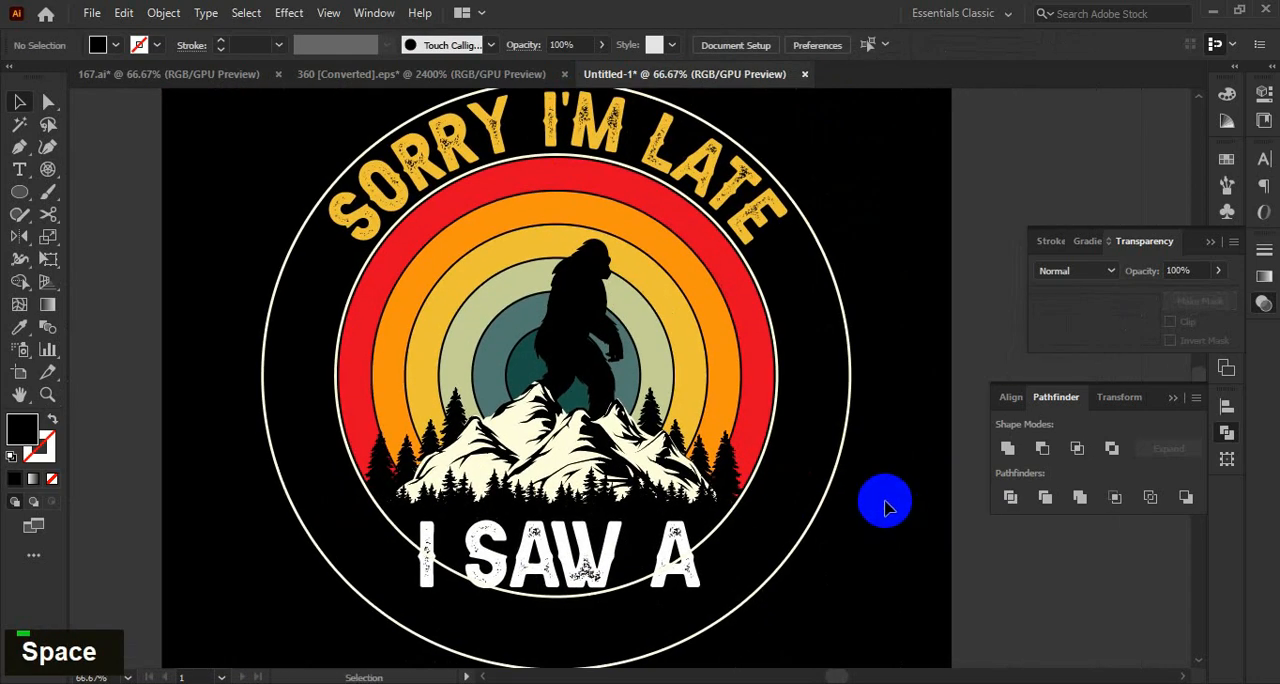
Cut the bigfoot silhouette, paste it in place into the sunset rings' opacity mask and return to the normal artwork.
click(573, 338)
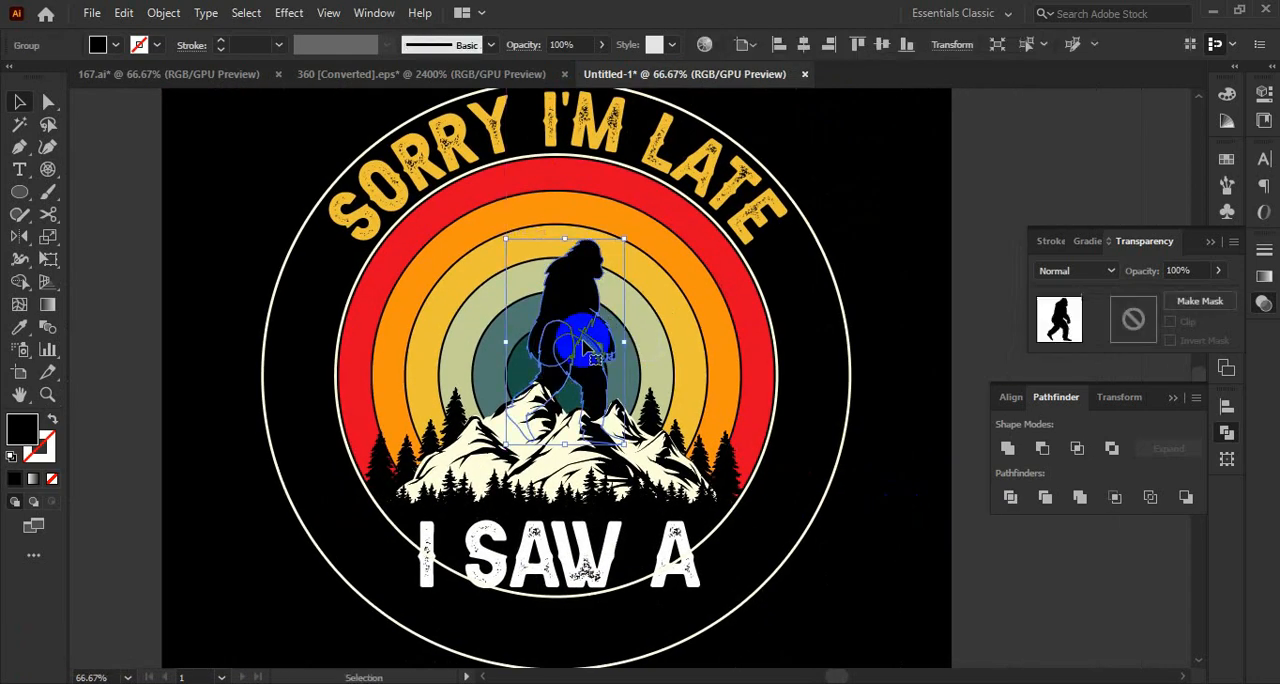
key(ctrl+x)
click(765, 476)
click(1134, 318)
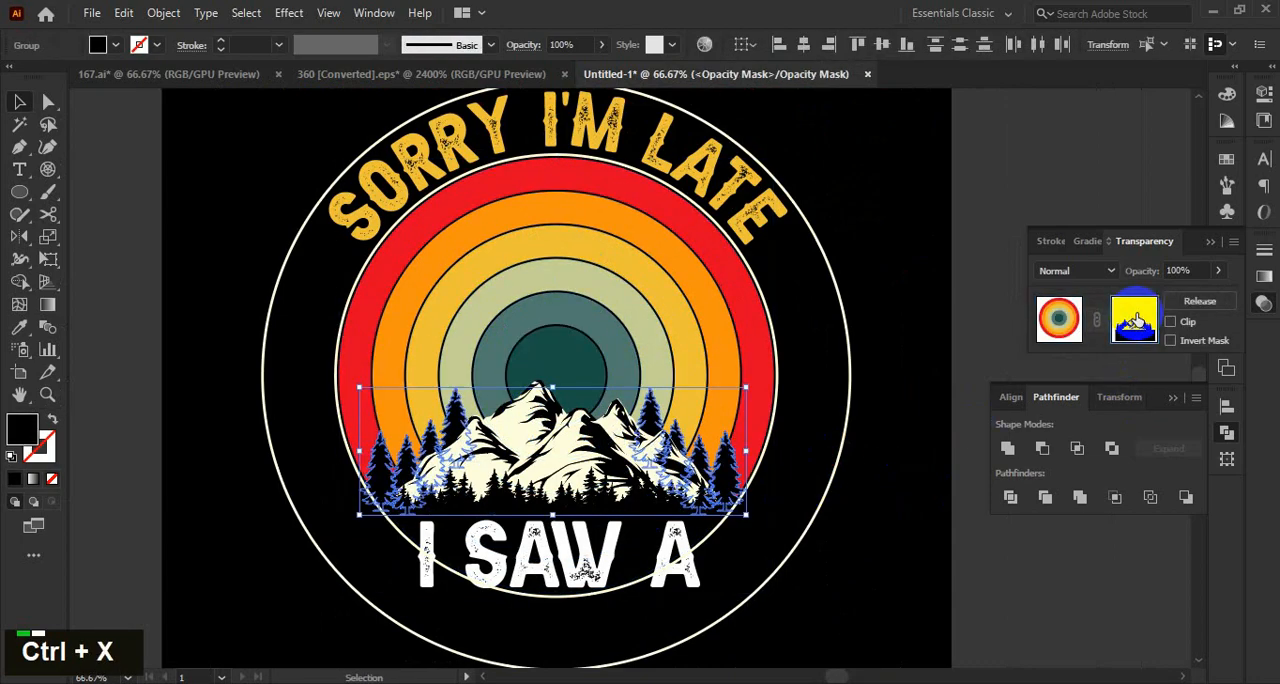
key(ctrl+f)
click(890, 464)
click(1073, 317)
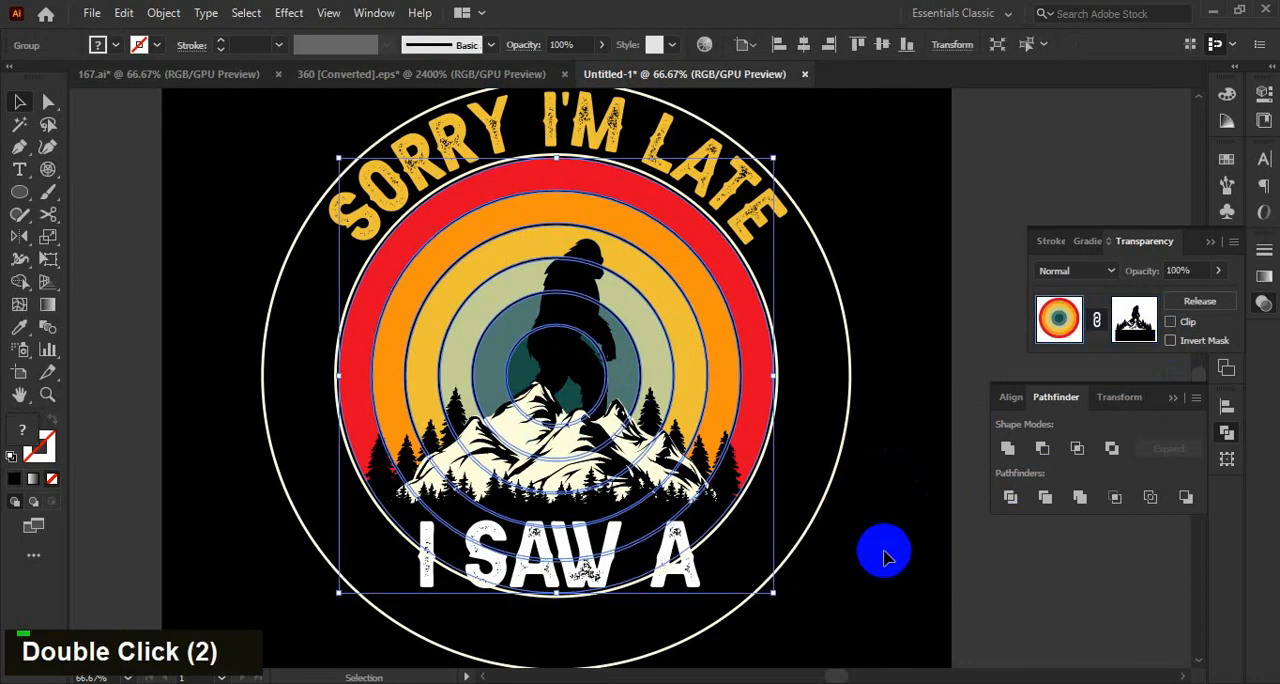
click(886, 551)
Cut the row of small pines along the base of the mountain.
key(space)
drag(886, 551, 886, 524)
scroll(552, 467, up, 2)
scroll(552, 467, down, 2)
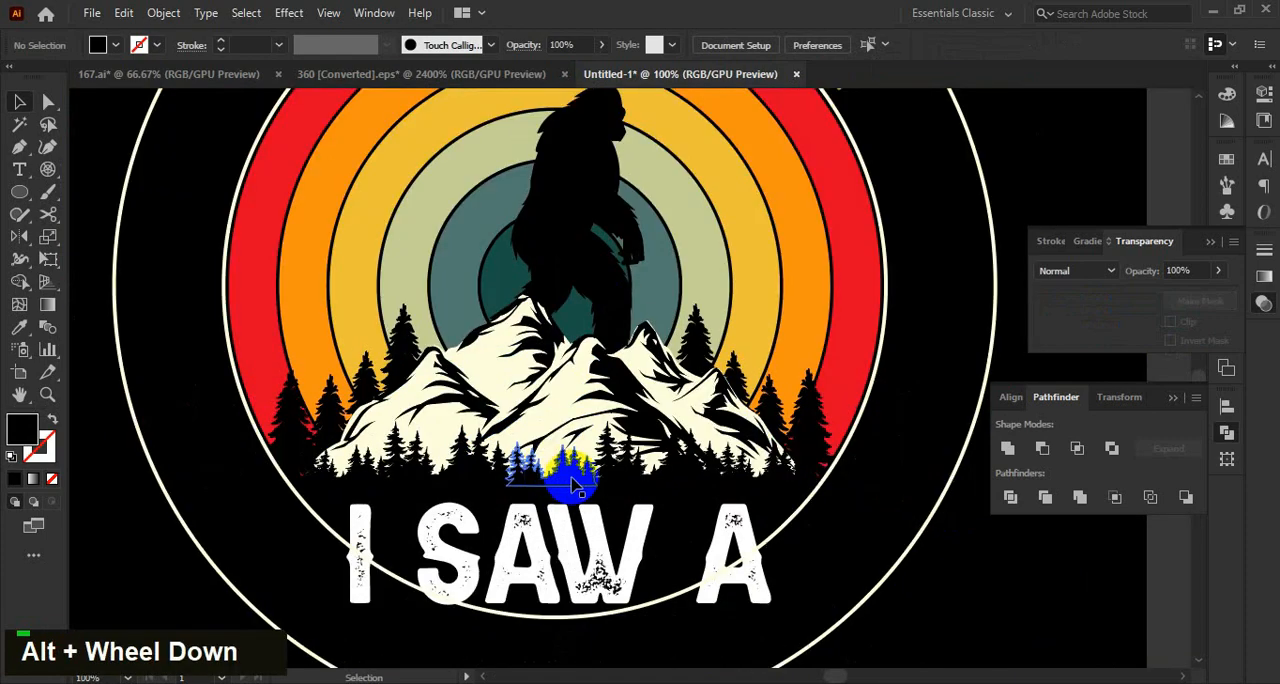
click(572, 470)
key(ctrl+x)
click(572, 470)
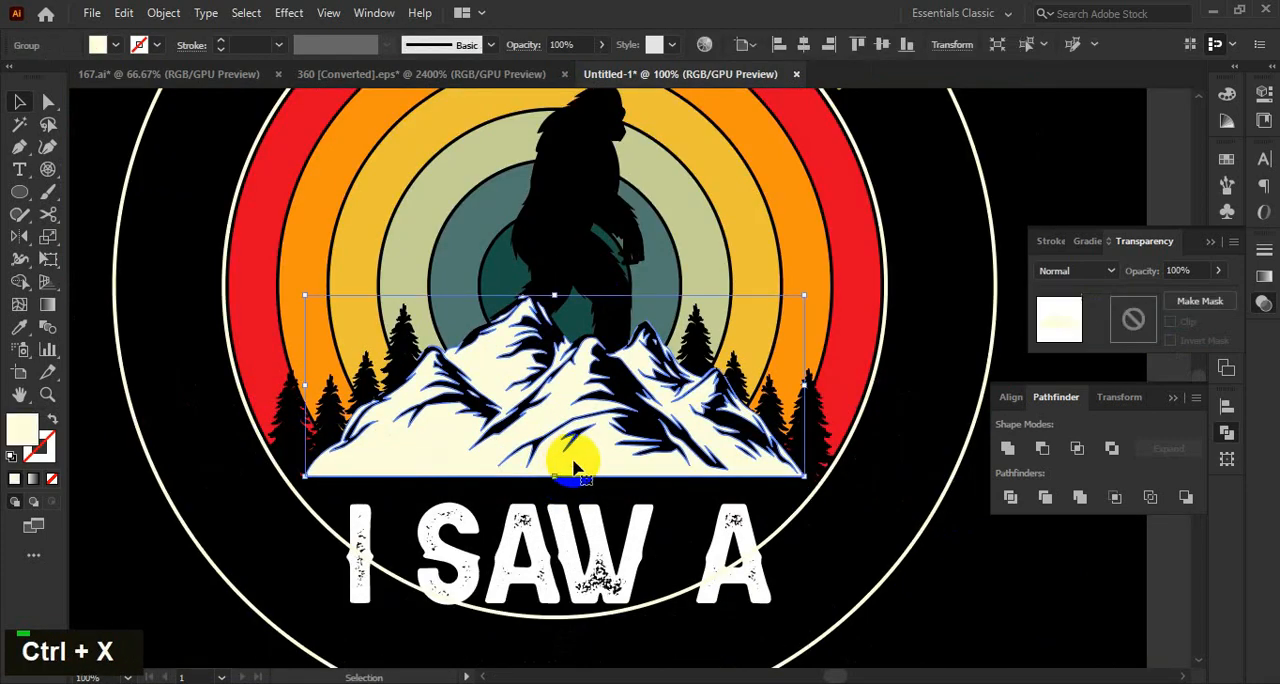
shift+click(750, 235)
scroll(652, 360, down, 1)
key(space)
drag(852, 512, 845, 520)
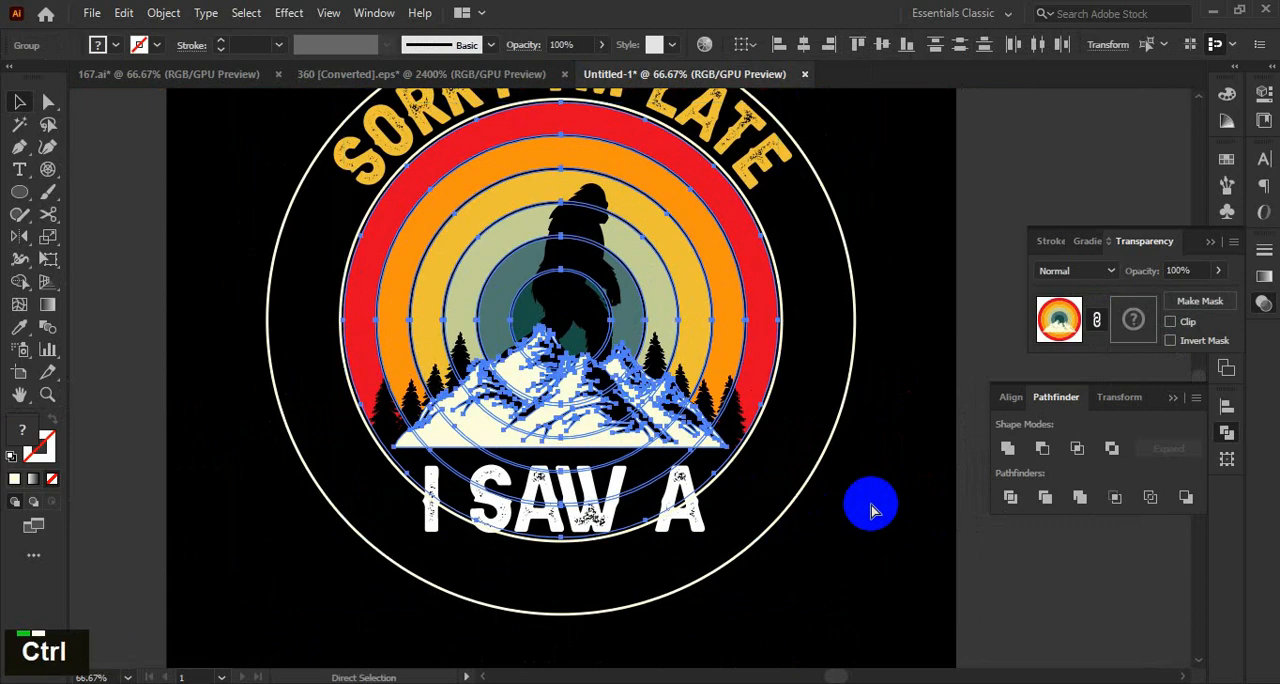
click(871, 507)
scroll(701, 490, up, 1)
click(783, 298)
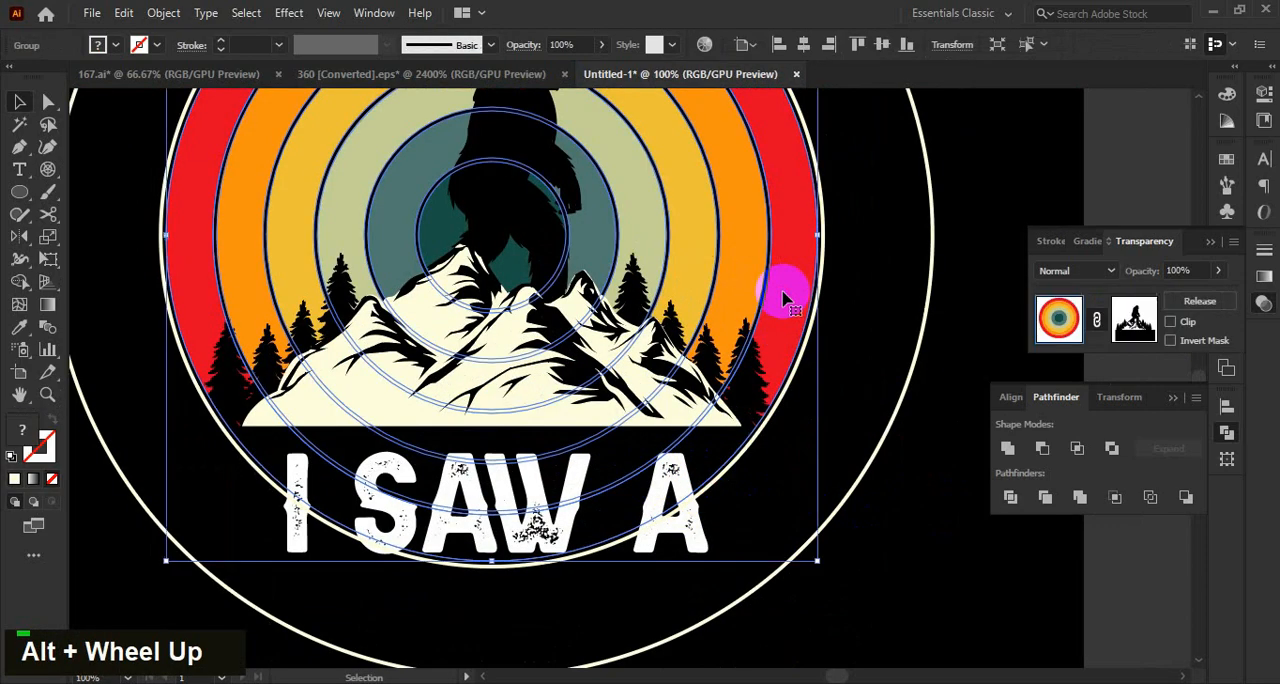
click(887, 557)
scroll(887, 557, down, 1)
Group the cream mountain with the masked sunset rings.
click(700, 451)
shift+click(843, 343)
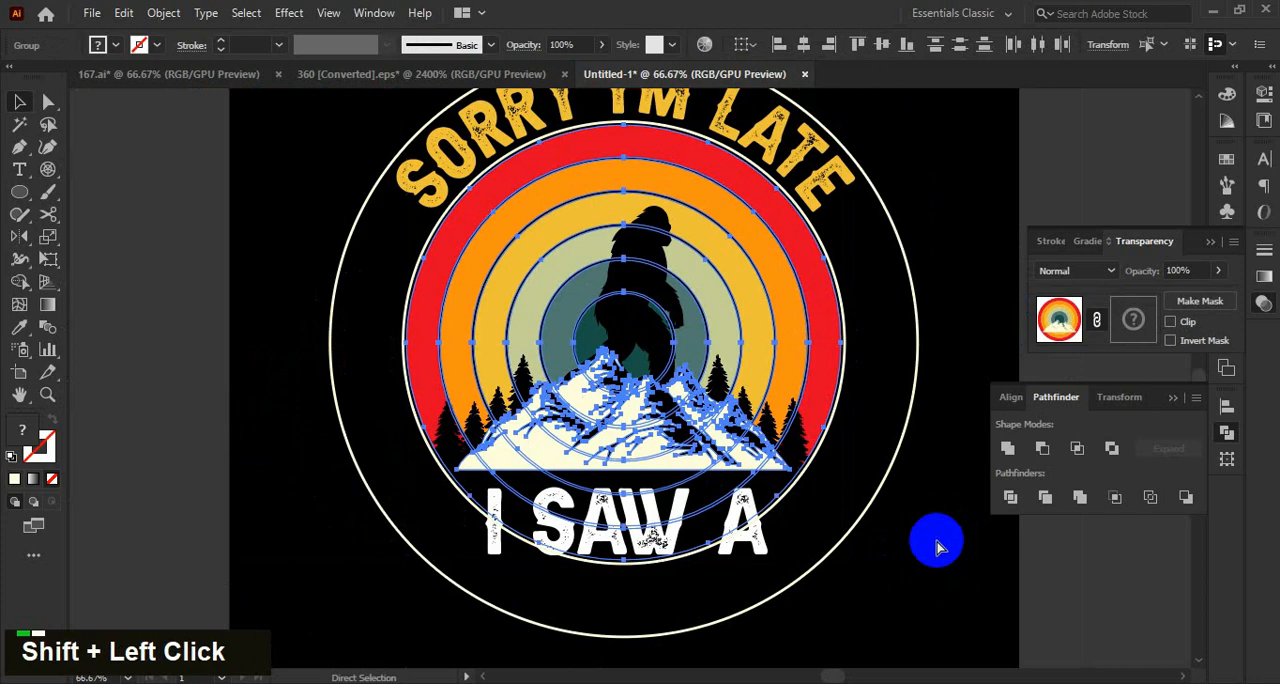
key(ctrl+g)
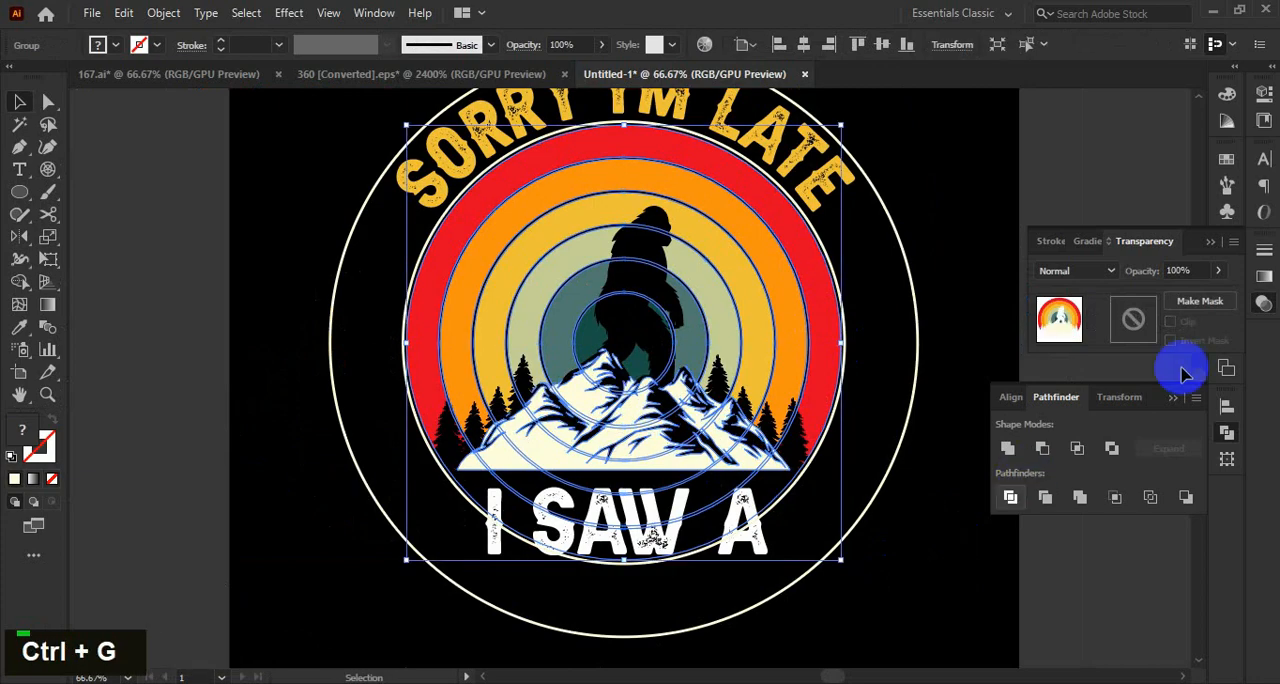
Create an opacity mask on the mountain and rings group, paste the small pines in place into it and return to the artwork.
double_click(1133, 318)
key(ctrl+f)
double_click(855, 522)
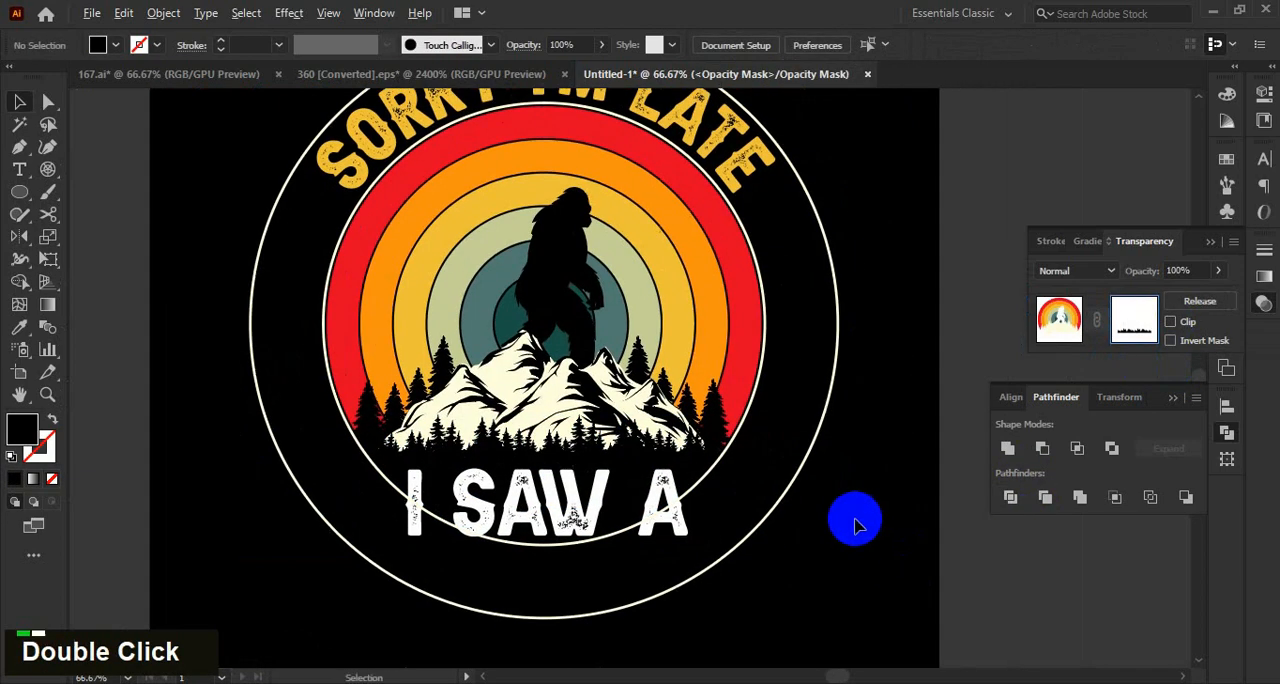
scroll(855, 522, down, 1)
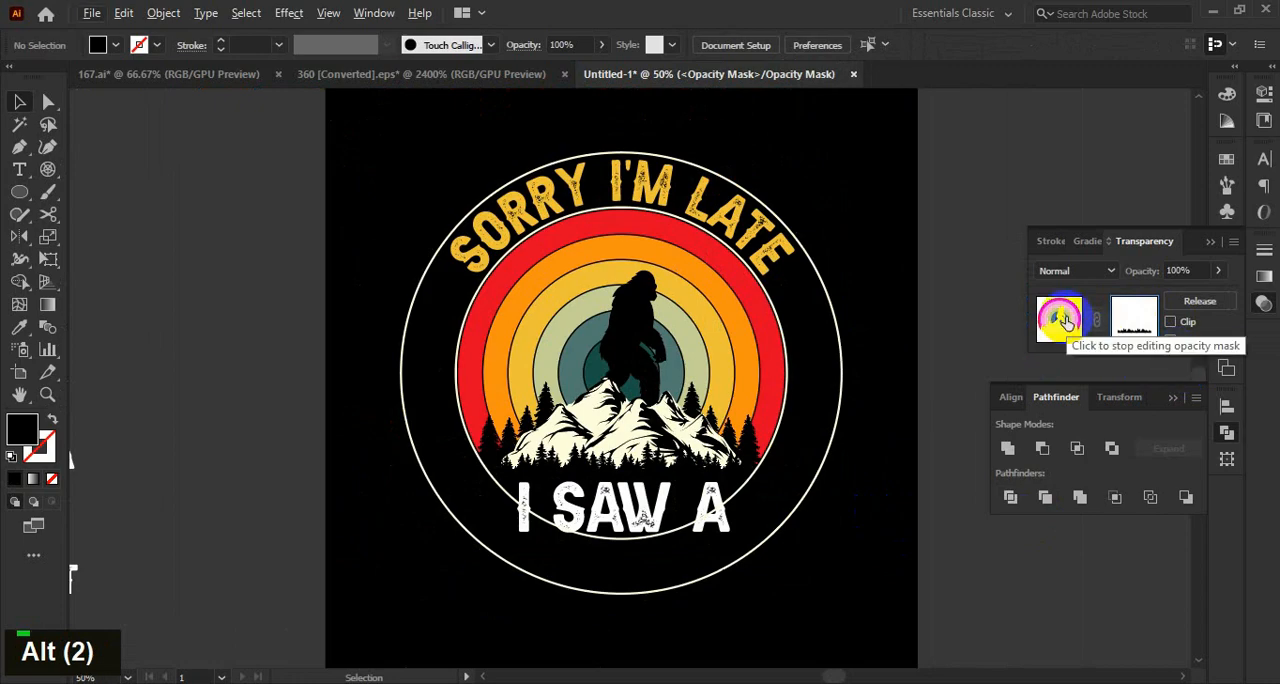
click(1067, 322)
click(866, 534)
Bring the "I saw a" text to the front and convert it to outlines.
scroll(611, 510, up, 2)
click(676, 490)
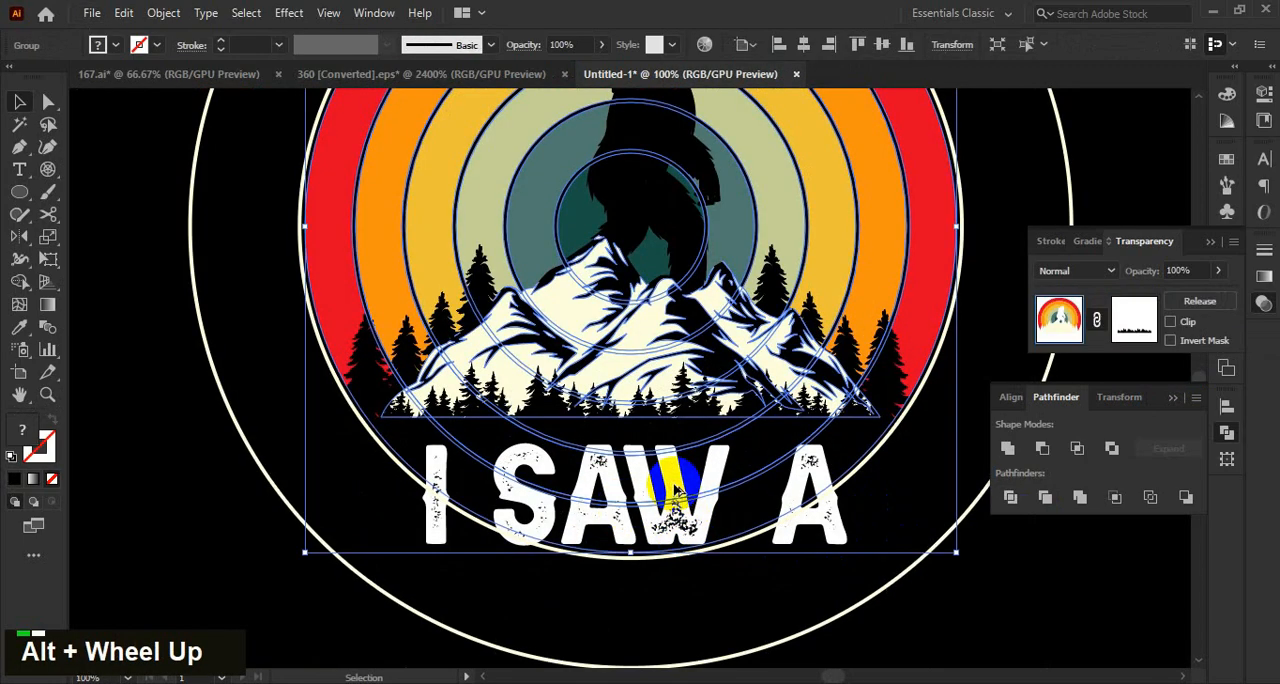
scroll(676, 490, down, 1)
click(766, 509)
key(ctrl+shift+bracketright)
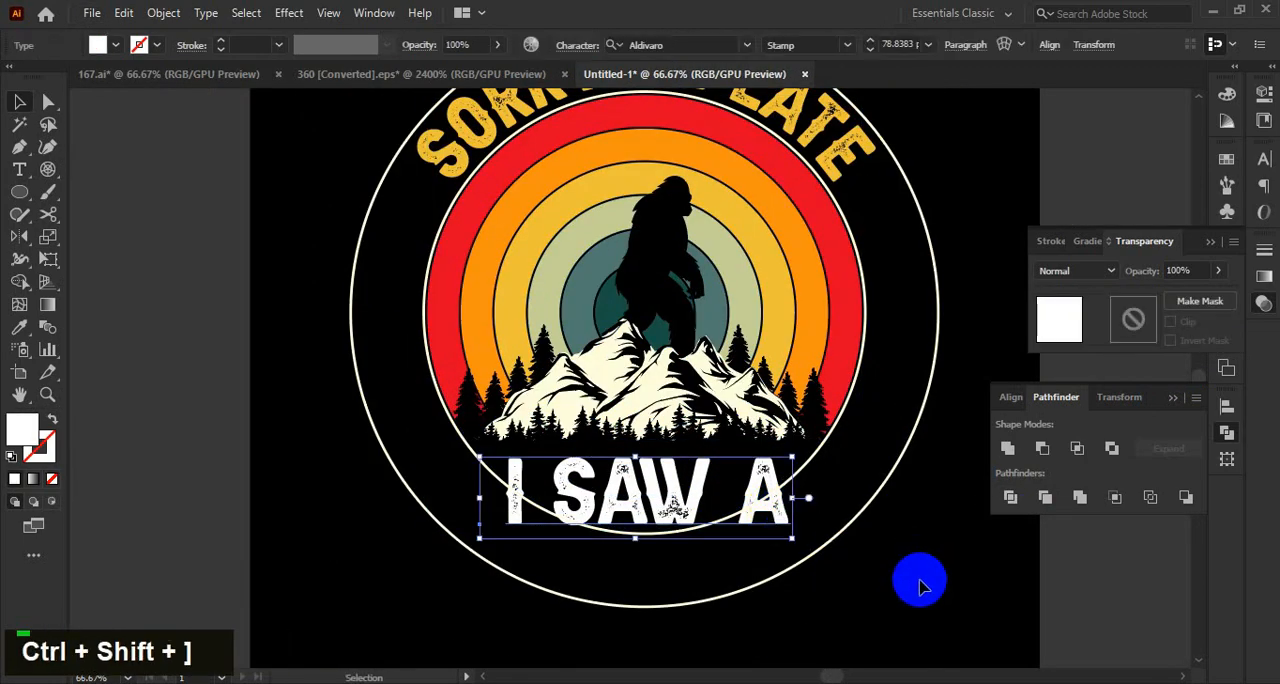
drag(897, 580, 879, 531)
right_click(746, 467)
click(845, 207)
click(880, 519)
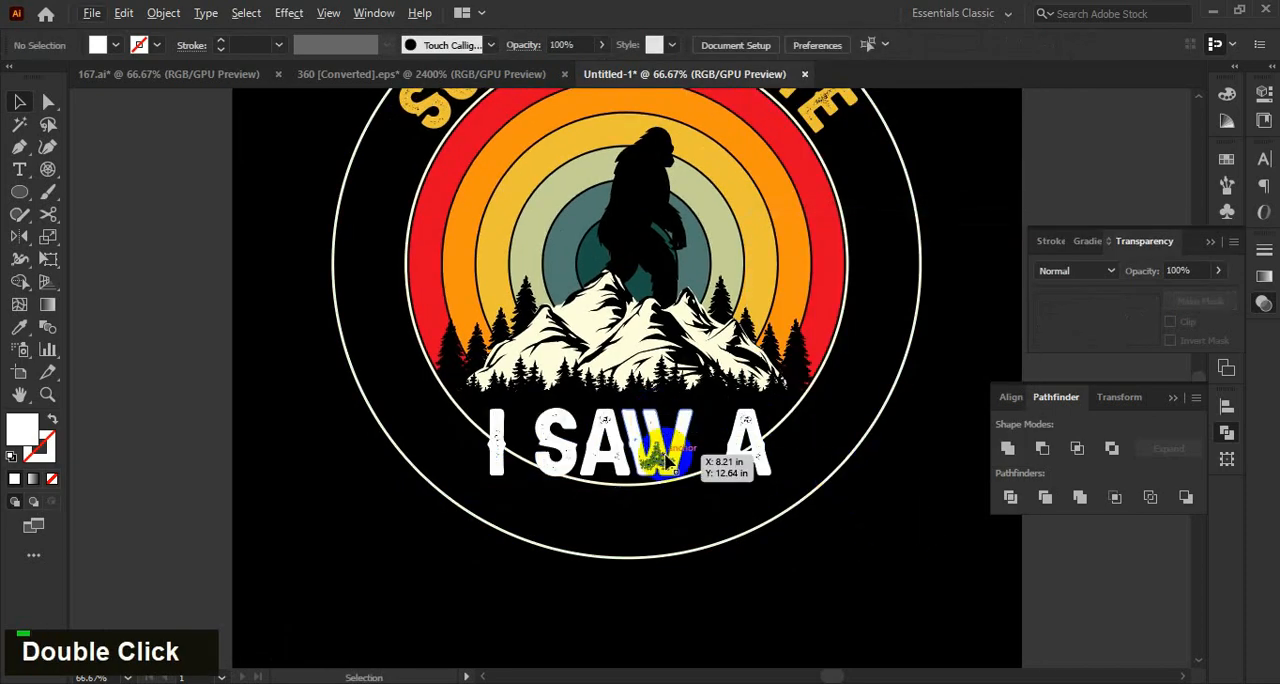
Centre the outlined "I saw a" text horizontally with the sunset rings.
click(665, 458)
shift+click(711, 264)
click(1015, 398)
click(1041, 449)
click(896, 541)
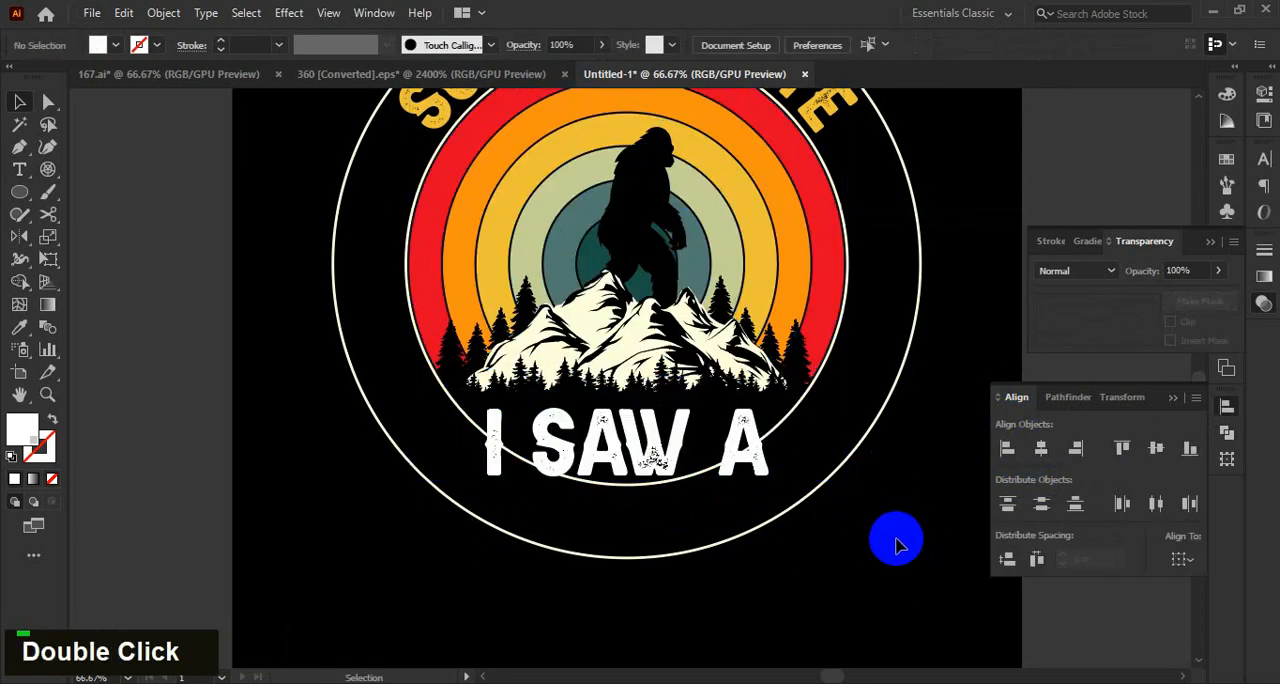
Nudge the outlined "I saw a" text up three increments, closer to the small pines.
alt+scroll(651, 458, up, 2)
click(651, 458)
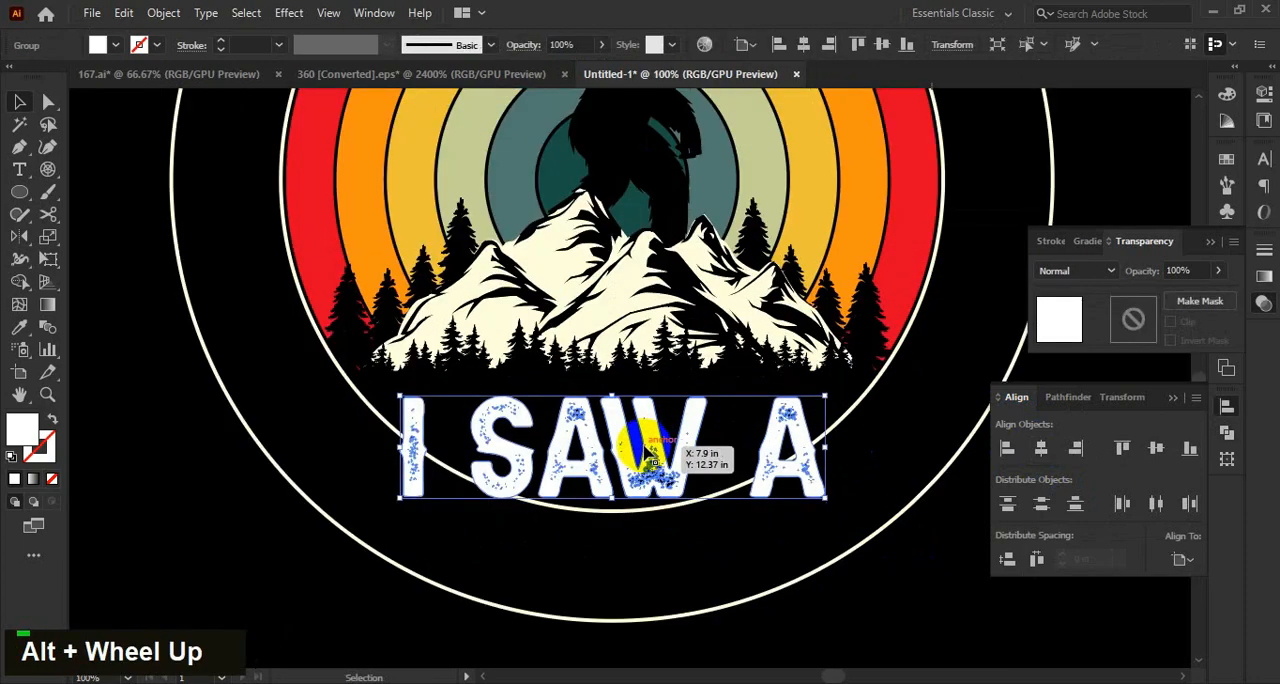
key(Up)
key(Up)
key(Up)
key(Up)
key(Up)
key(Up)
key(Up)
key(Up)
key(Up)
key(Up)
alt+scroll(838, 558, down, 1)
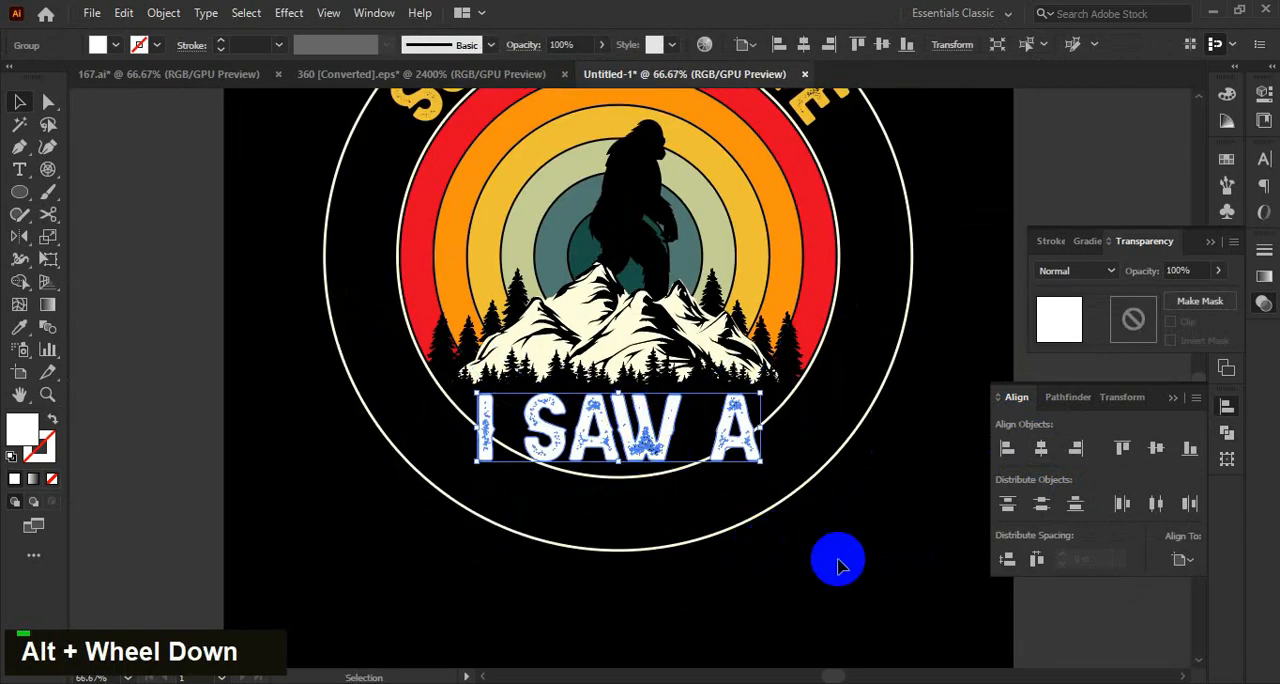
double_click(826, 547)
Group the two cream circle outlines and create an opacity mask for the group.
alt+scroll(826, 547, down, 1)
alt+scroll(834, 443, up, 1)
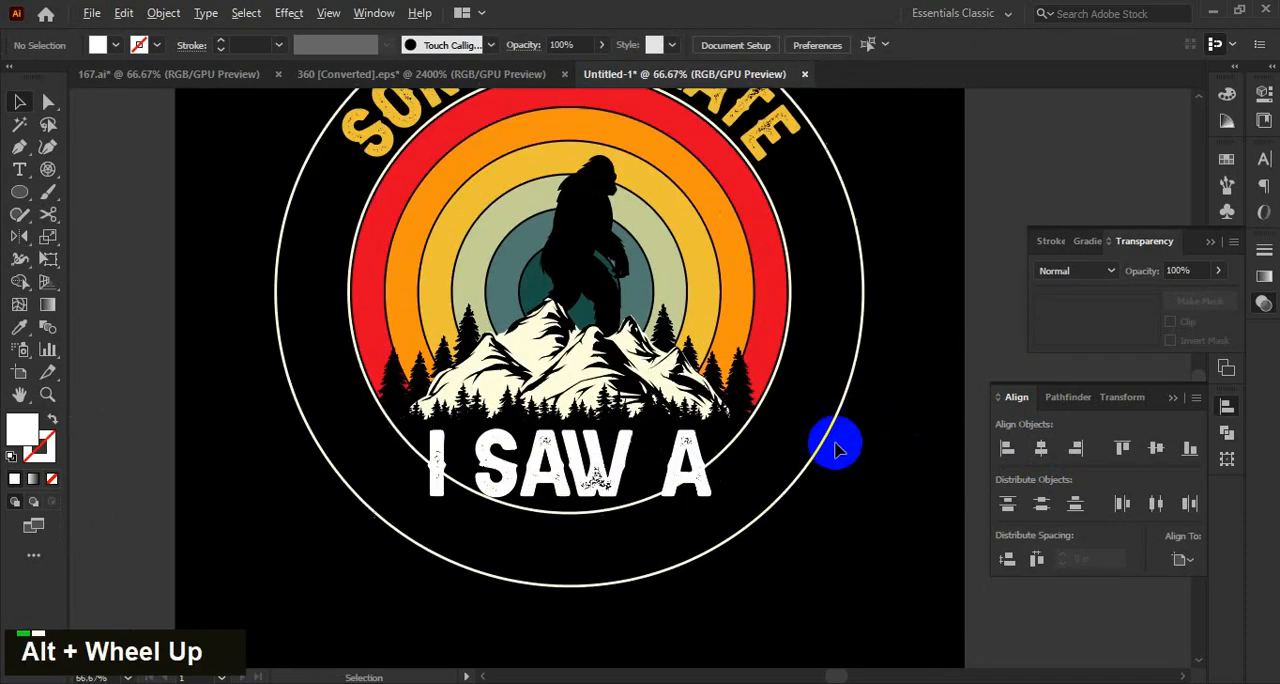
click(757, 423)
alt+scroll(746, 428, down, 1)
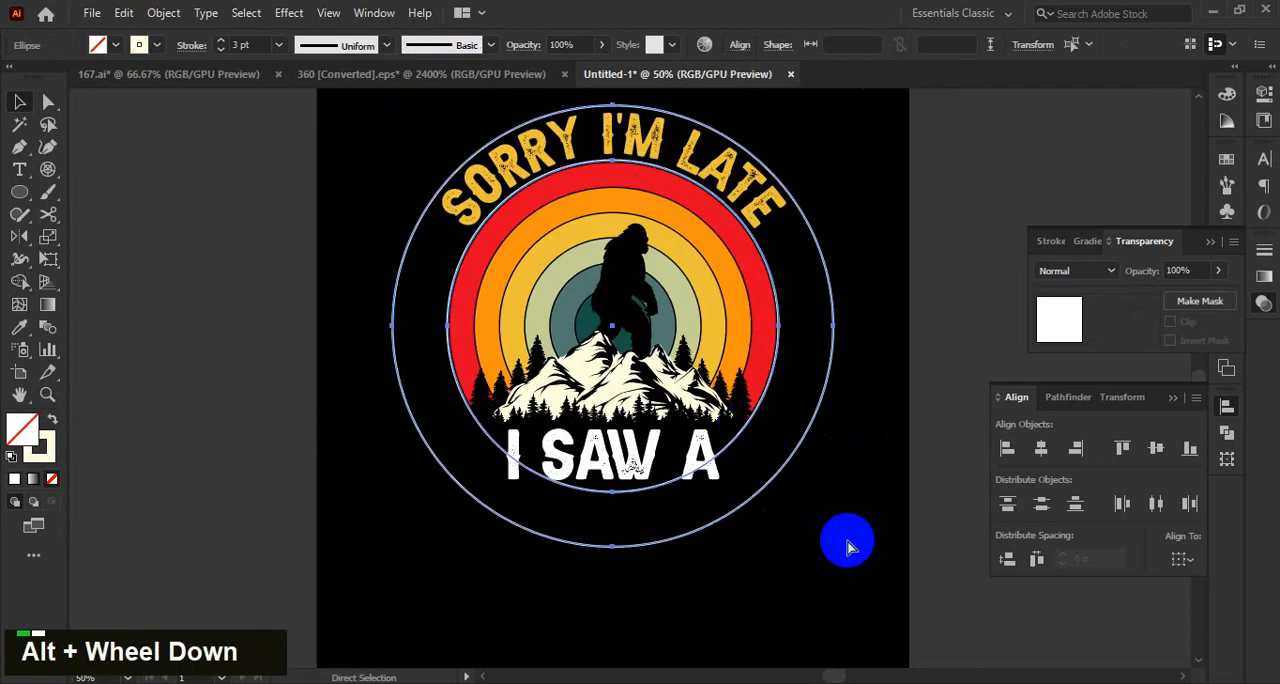
key(ctrl+g)
double_click(1132, 320)
Draw a black rectangle without stroke in the mask, covering the lower part of both circles from the bottom of "I saw a".
alt+scroll(707, 532, up, 1)
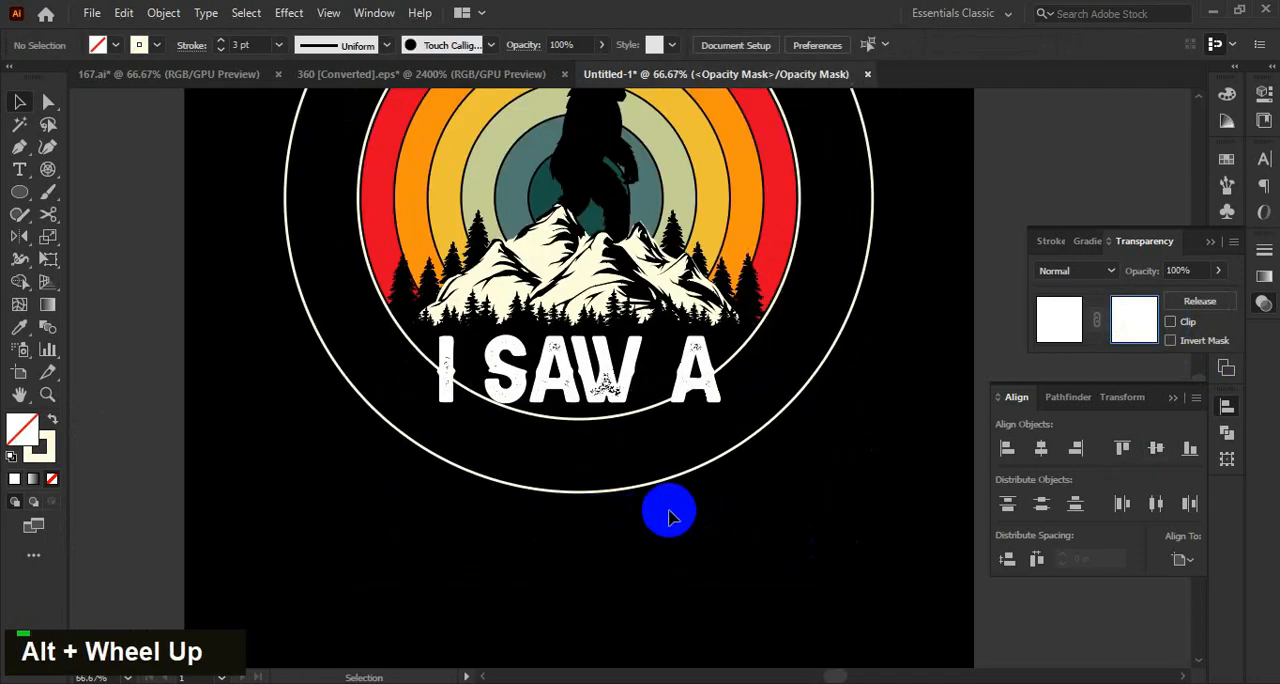
key(m)
drag(231, 557, 907, 403)
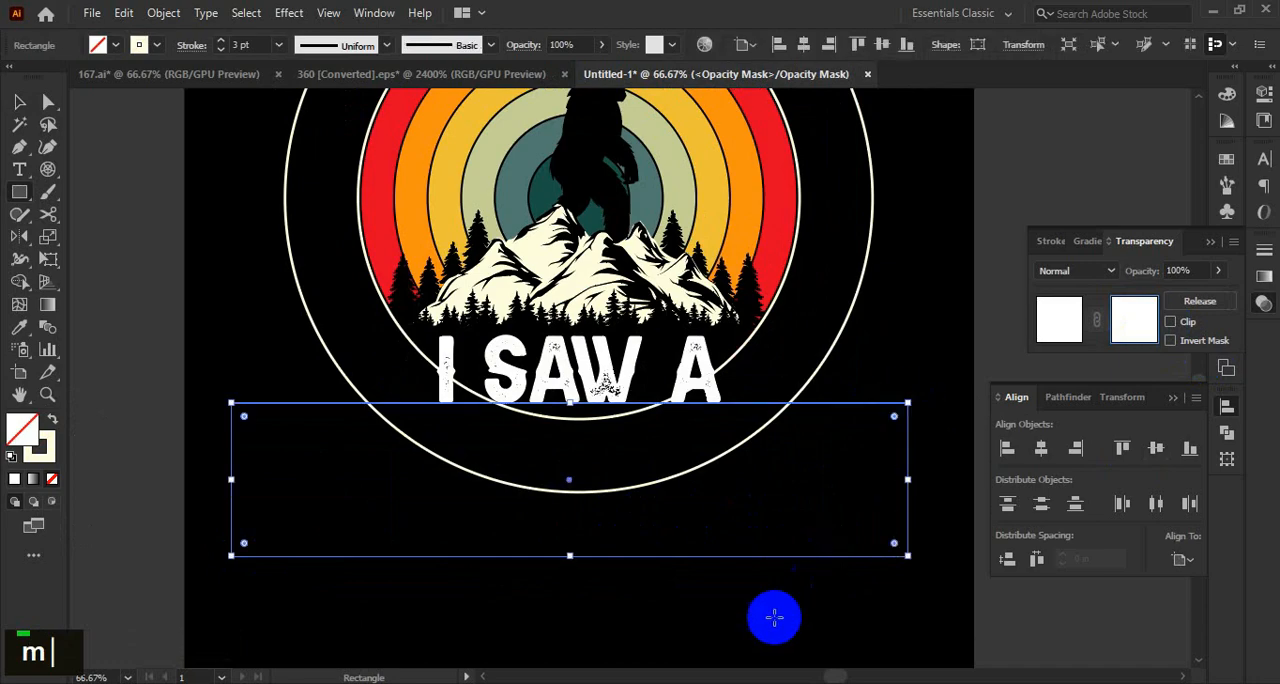
click(789, 627)
key(v)
Align the mask rectangle's top edge with the bottom of the letters, making it about 12.88 by 2.94 in.
alt+scroll(700, 449, up, 1)
alt+scroll(371, 309, up, 4)
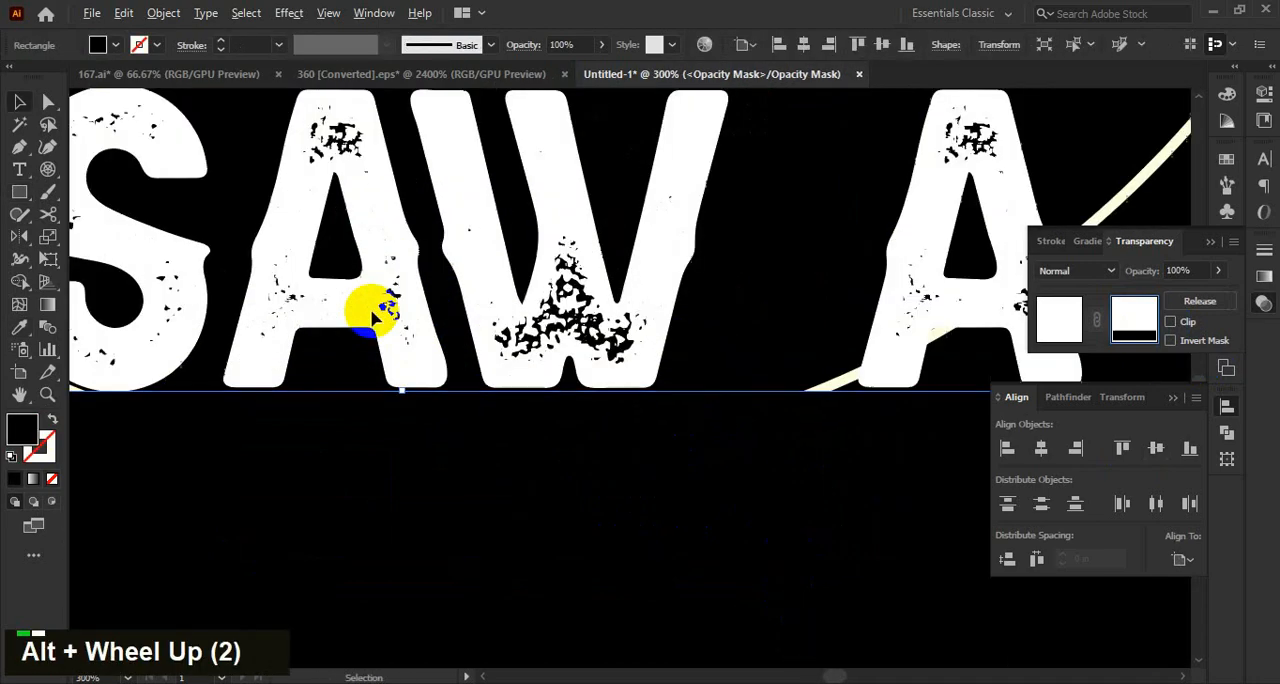
alt+scroll(412, 423, up, 1)
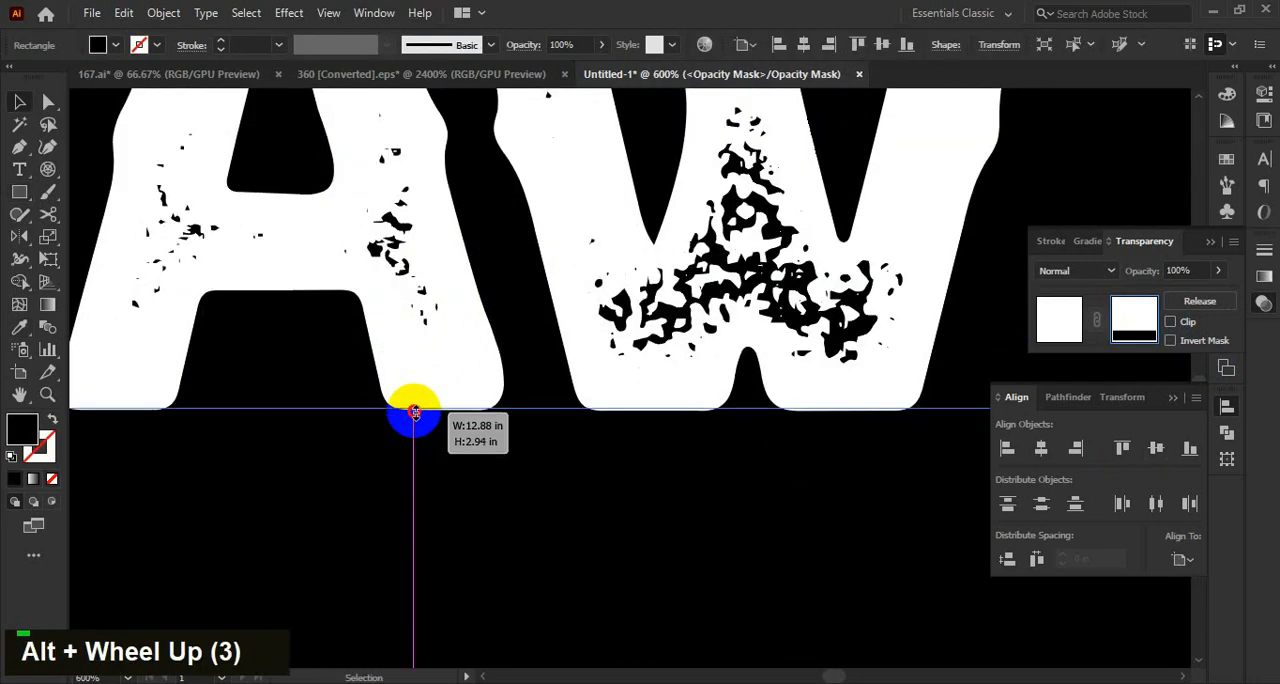
alt+scroll(414, 412, down, 7)
drag(666, 371, 756, 388)
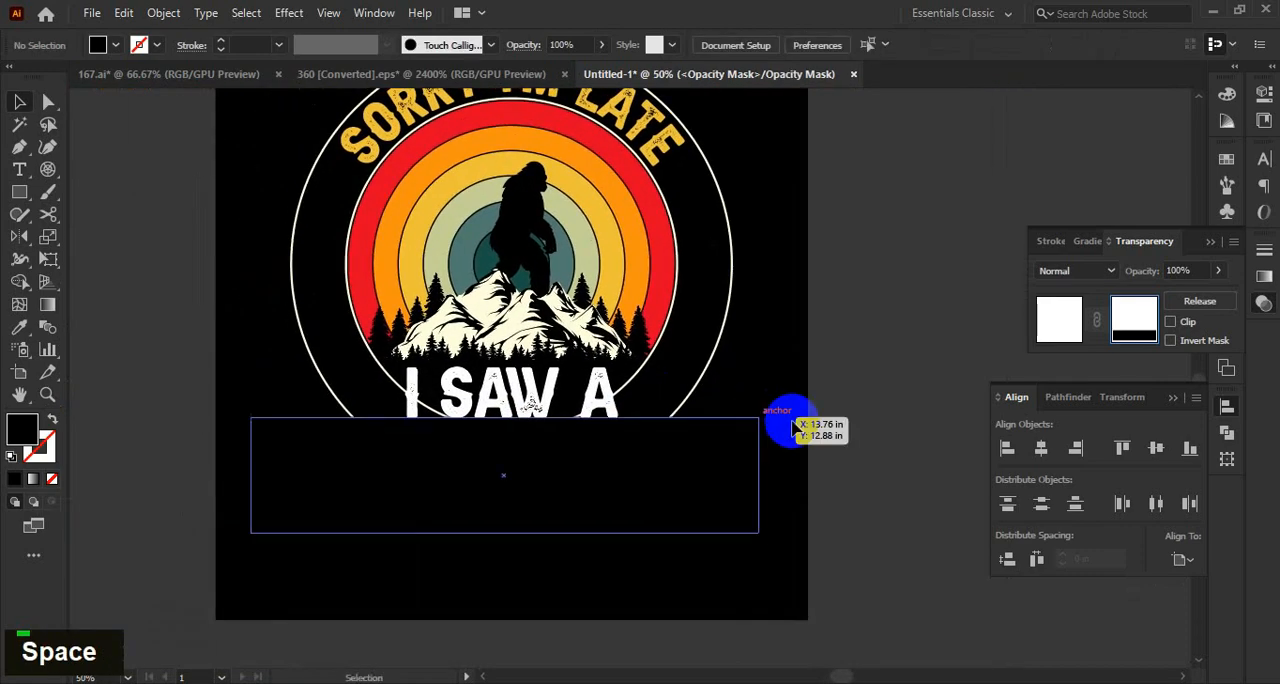
Draw a closed black Pen shape in the mask over the inner circle line behind the final "A".
alt+scroll(863, 340, up, 2)
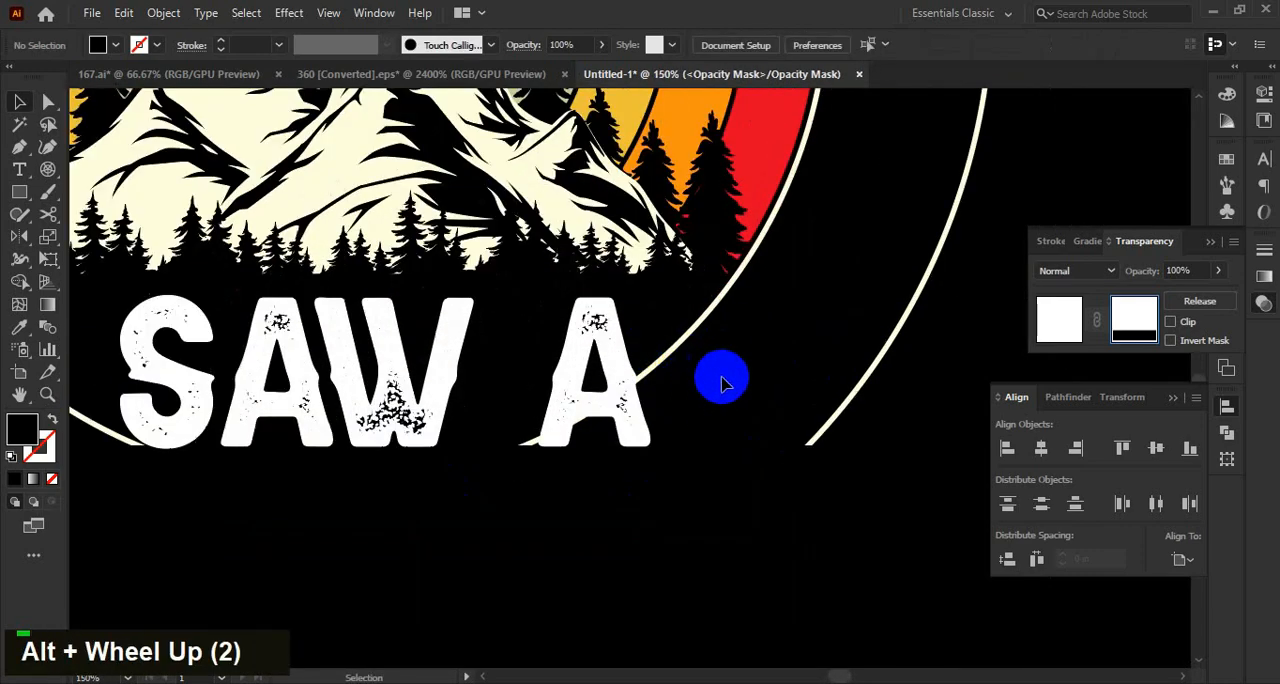
key(p)
click(624, 390)
click(669, 485)
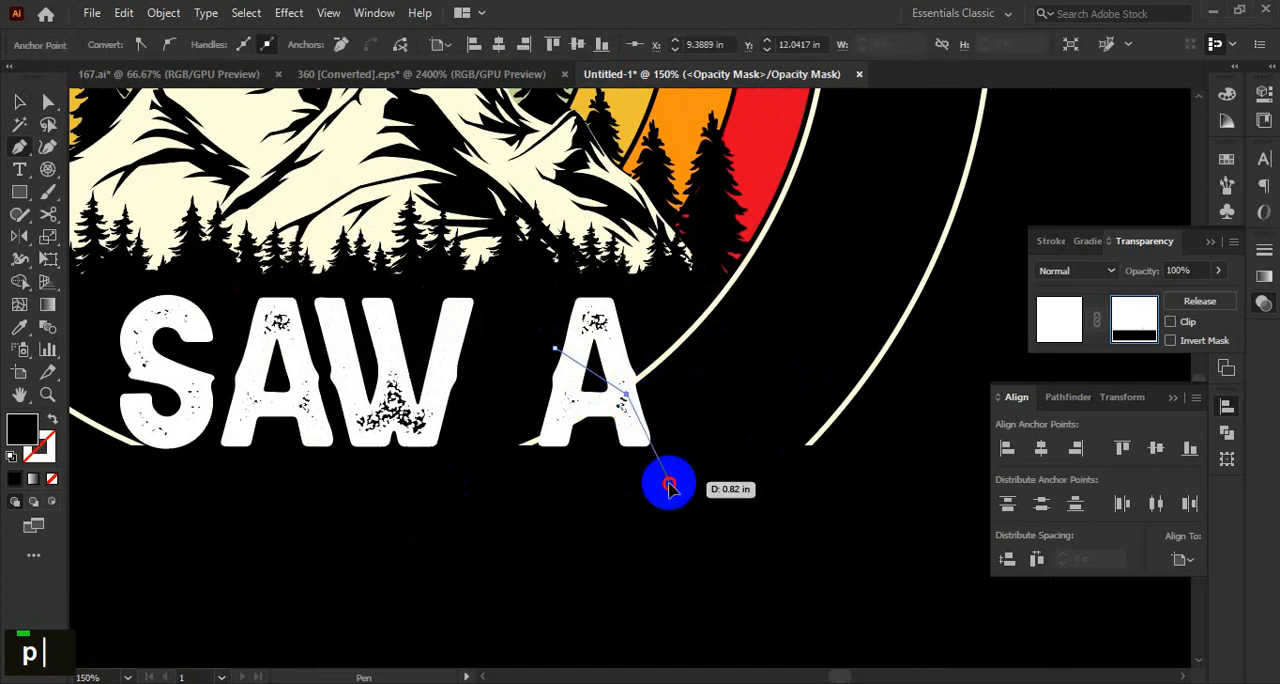
click(500, 513)
click(465, 440)
click(494, 406)
click(555, 350)
Draw a closed black Pen shape in the mask over the inner circle line between the "I" and the "S".
alt+scroll(777, 423, down, 2)
alt+scroll(434, 423, up, 3)
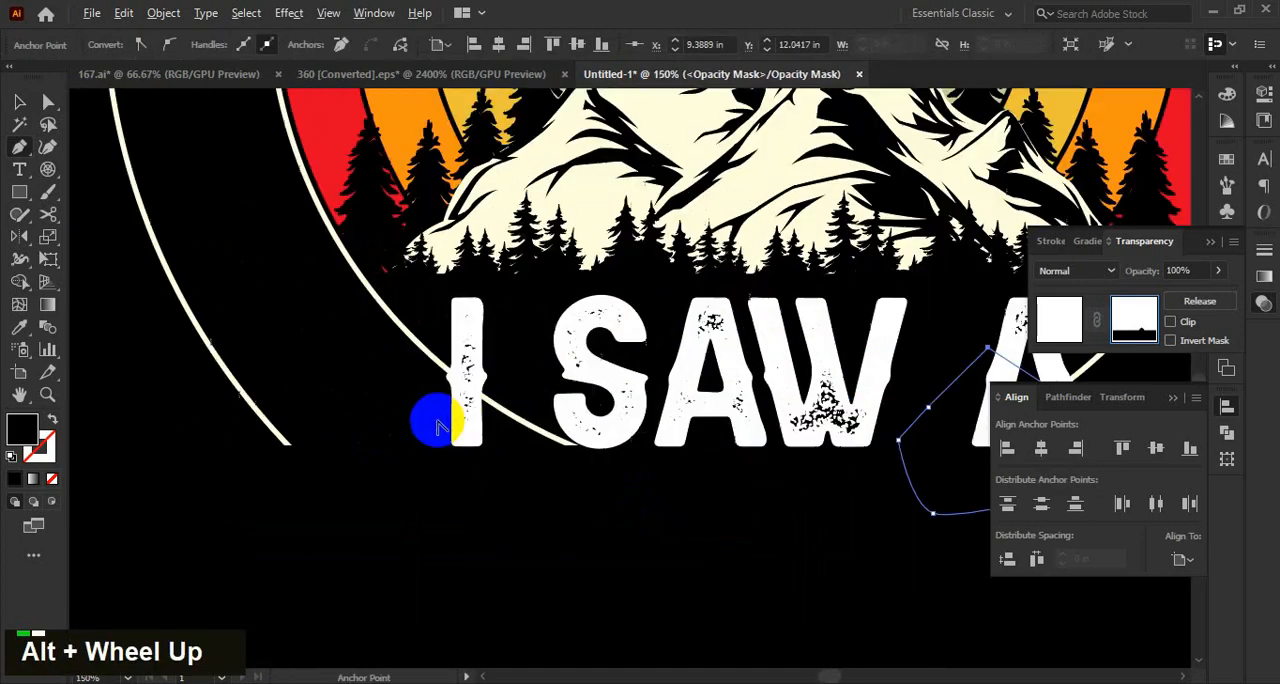
click(446, 449)
click(482, 366)
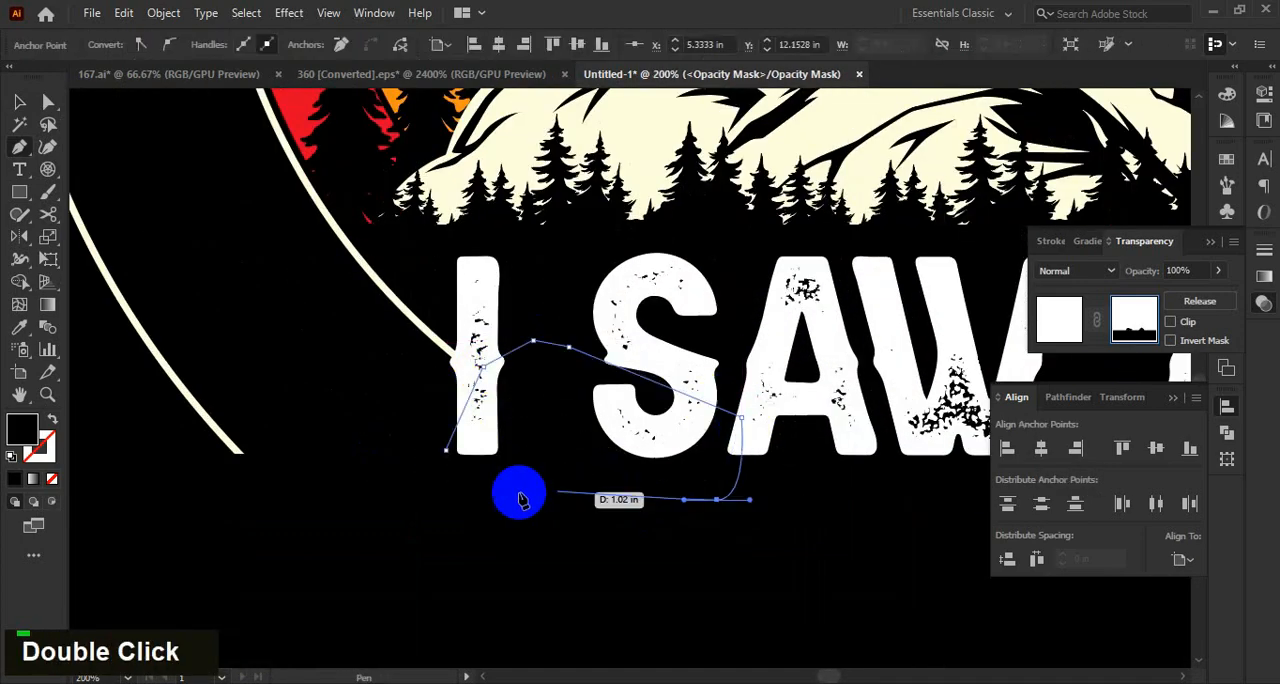
alt+scroll(449, 453, down, 4)
click(700, 545)
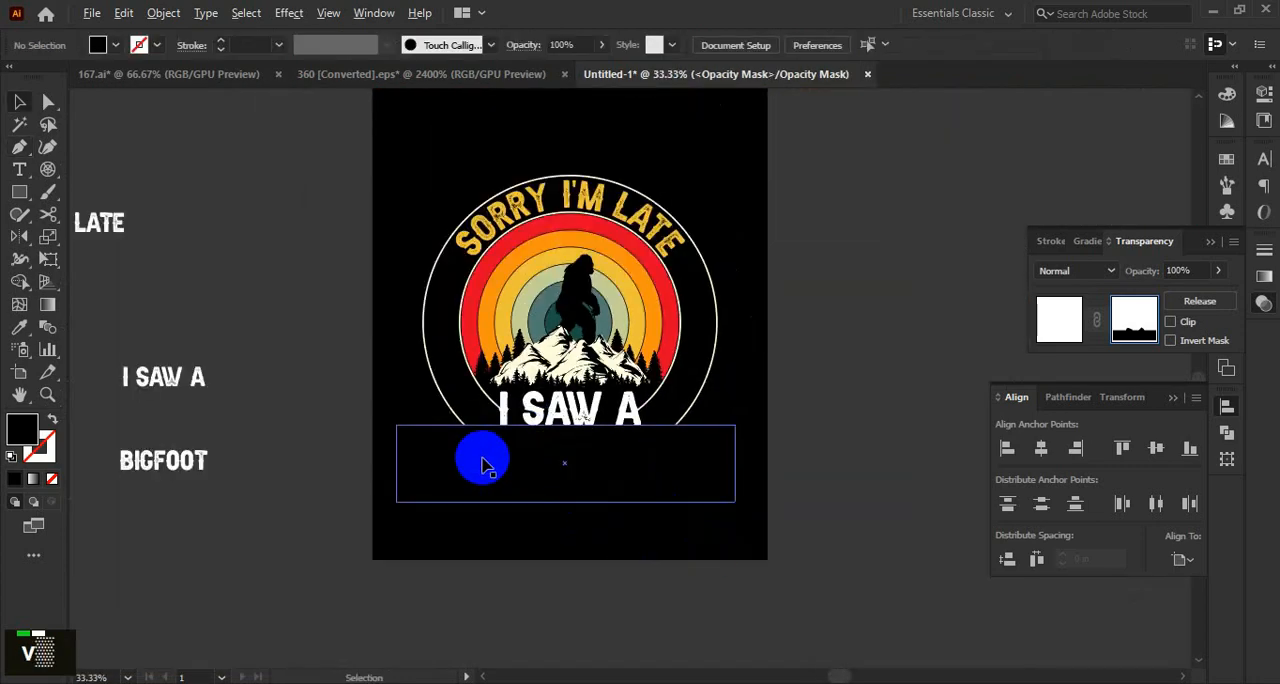
Leave the circles' opacity mask and deselect the artwork.
scroll(480, 457, up, 1)
click(1055, 330)
double_click(830, 503)
scroll(830, 503, down, 1)
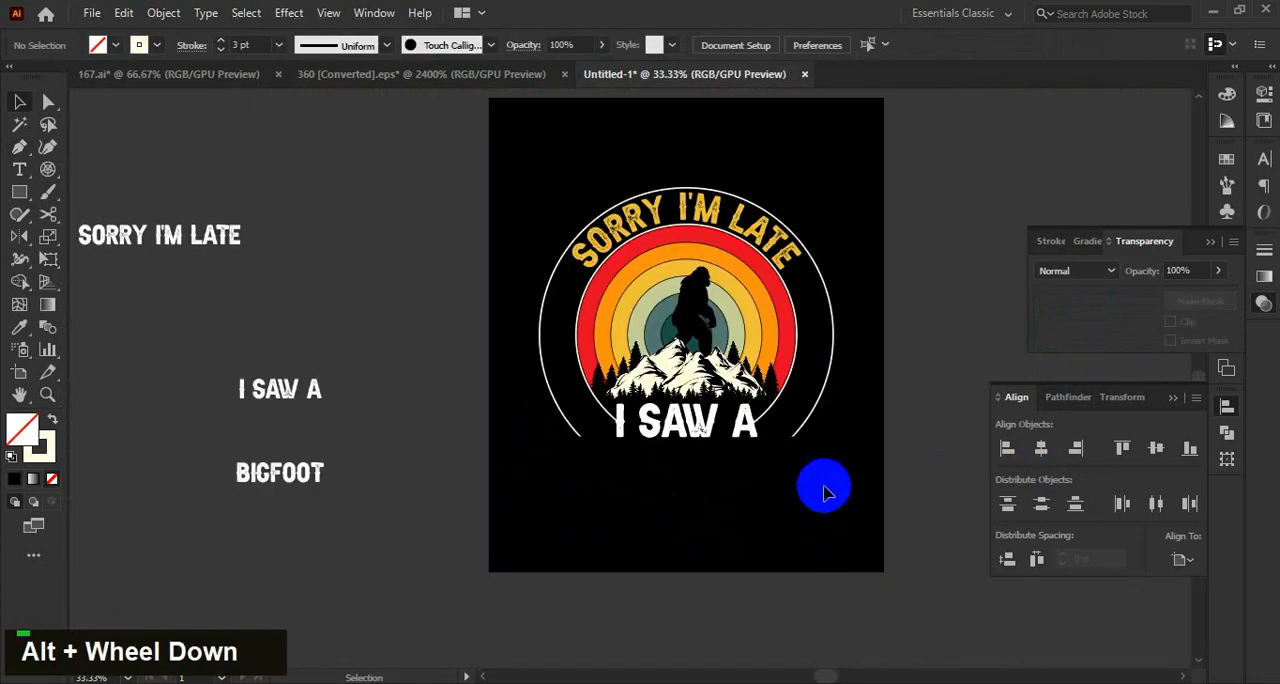
Recolor the "I SAW A" lettering with the cream sampled from the mountain, then deselect it.
scroll(796, 437, up, 2)
click(720, 425)
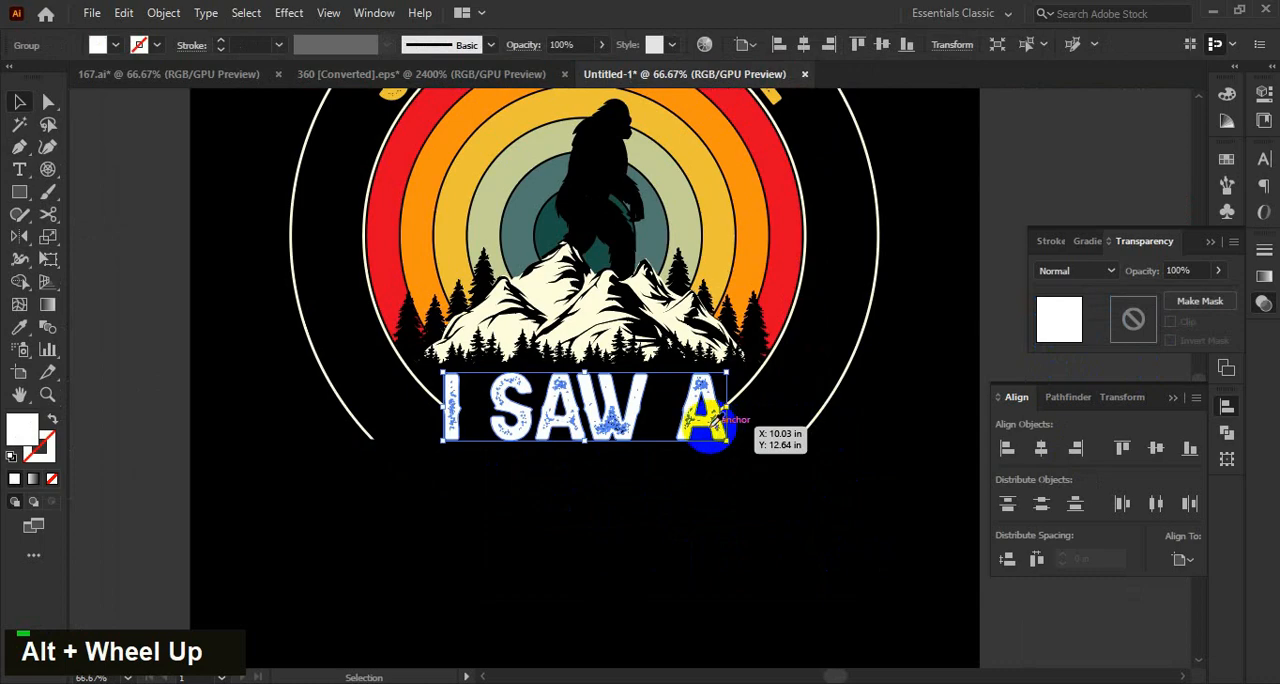
key(i)
click(620, 315)
key(v)
click(727, 540)
scroll(690, 530, down, 2)
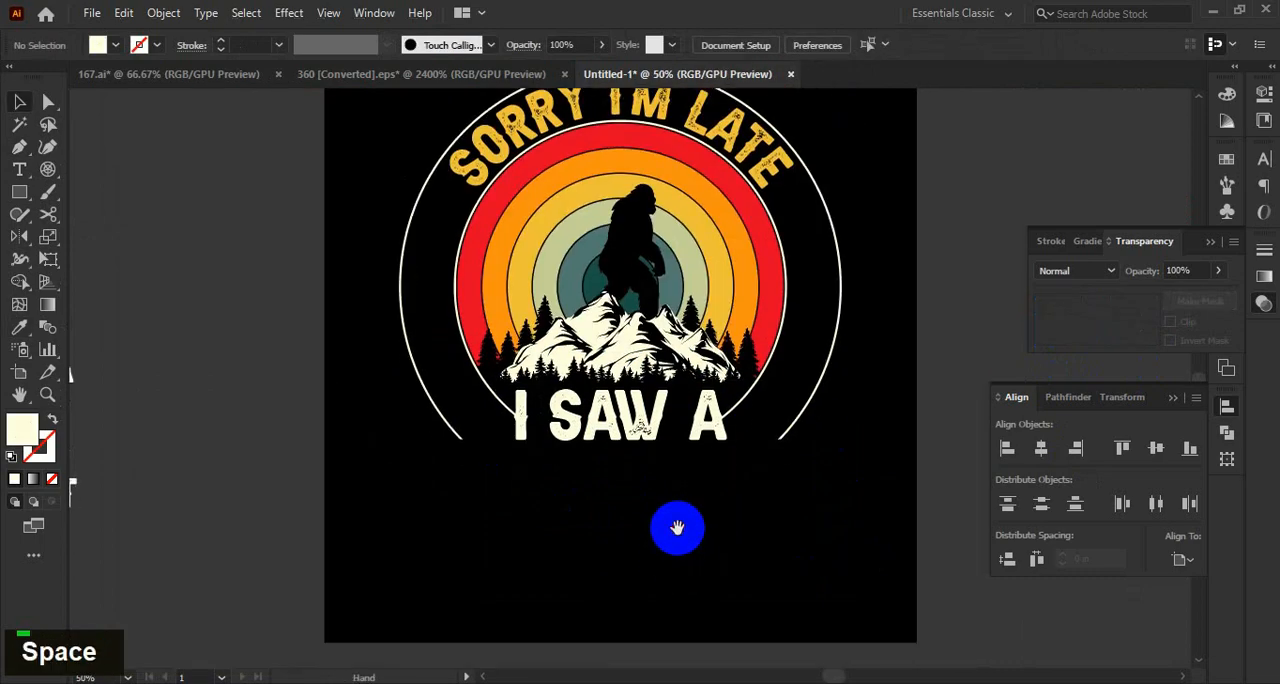
Place an enlarged copy of the white "BIGFOOT" text on the artboard directly beneath "I SAW A".
drag(250, 510, 766, 558)
scroll(586, 497, up, 1)
click(771, 543)
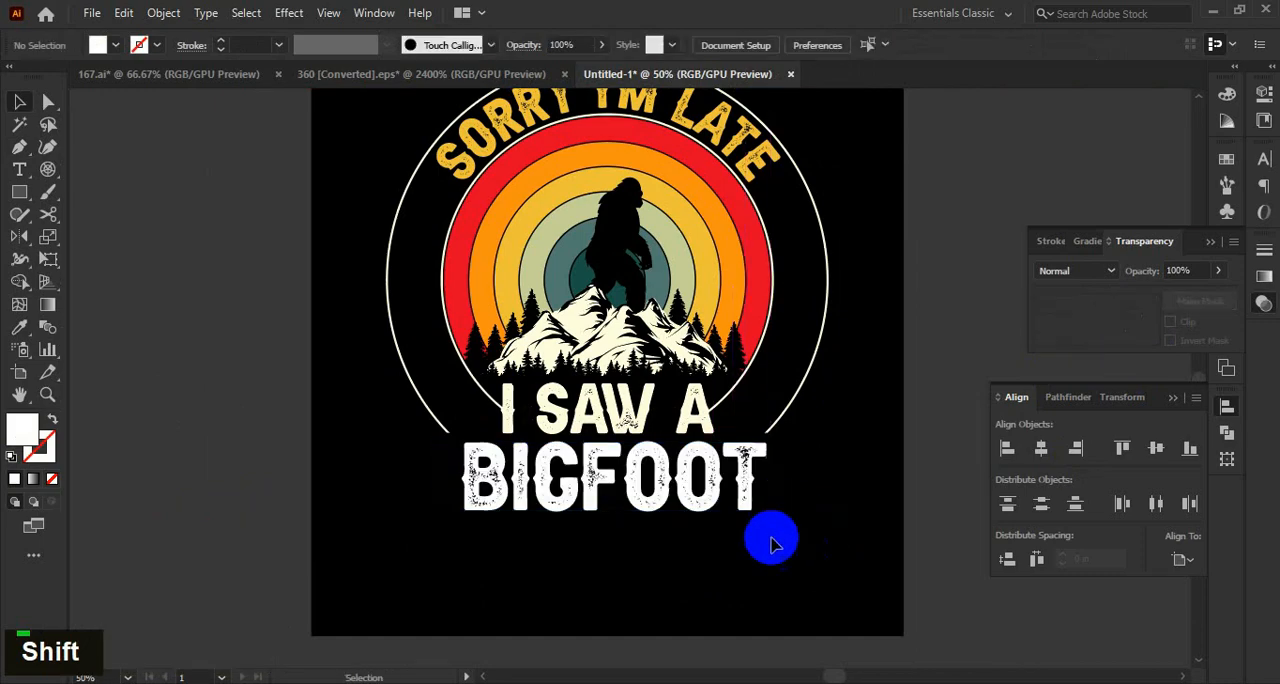
Recolor the "BIGFOOT" lettering on the artboard with the yellow sampled from the sunset ring.
click(740, 478)
right_click(735, 480)
click(829, 237)
key(i)
click(708, 262)
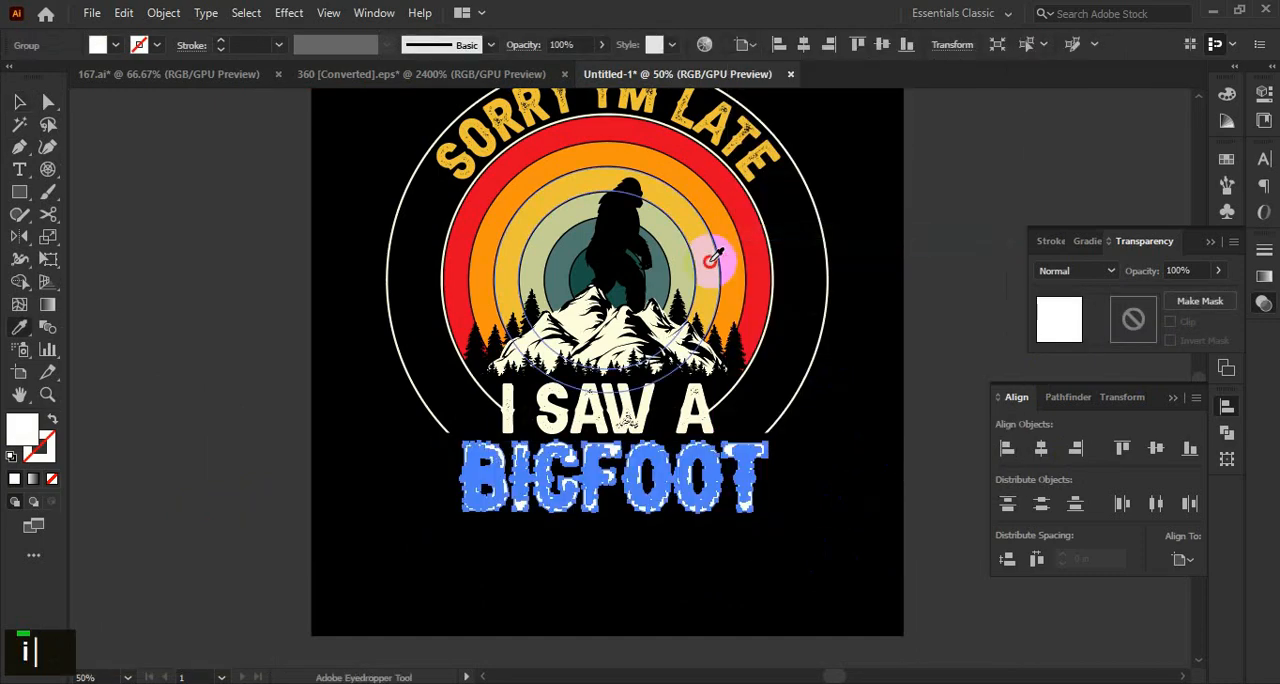
key(v)
Center the "BIGFOOT" lettering horizontally with the sunset rings.
double_click(760, 492)
shift+click(729, 286)
click(1041, 450)
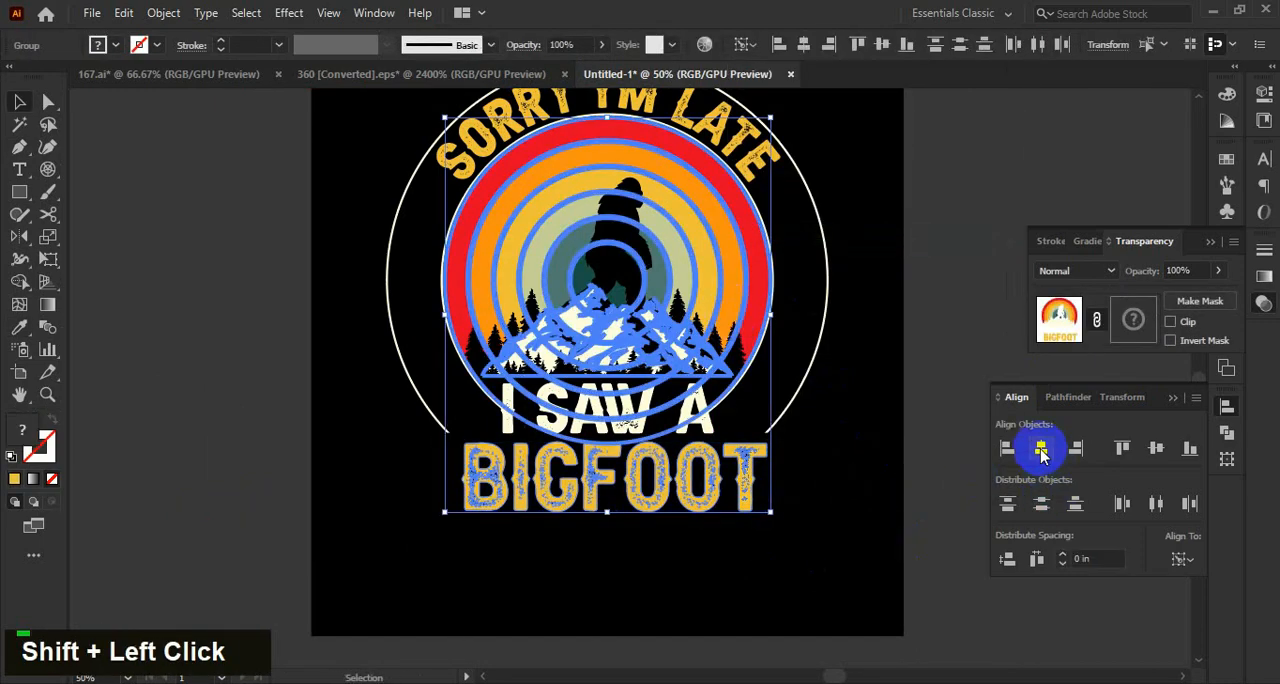
Nudge the "BIGFOOT" lettering upward, closer to "I SAW A", and deselect it.
click(700, 482)
scroll(700, 482, up, 1)
key(Up)
key(Up)
key(Up)
key(Up)
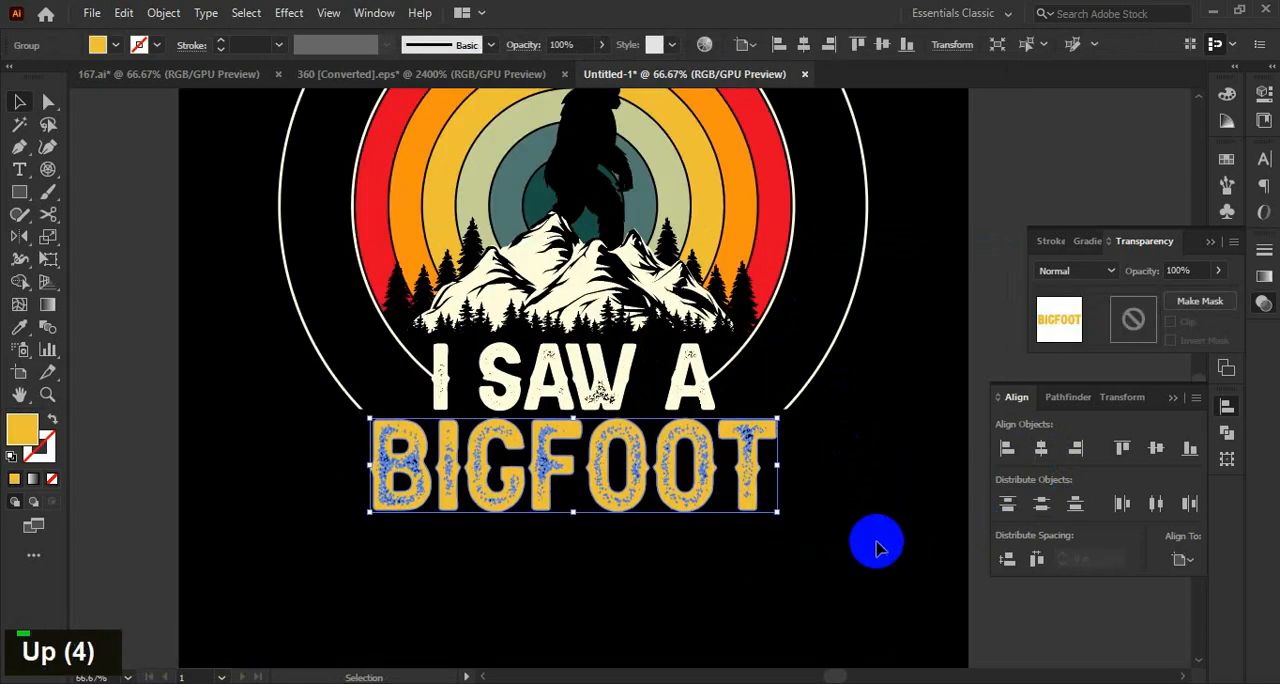
key(Up)
key(Up)
key(Up)
key(Up)
click(846, 509)
scroll(846, 509, down, 2)
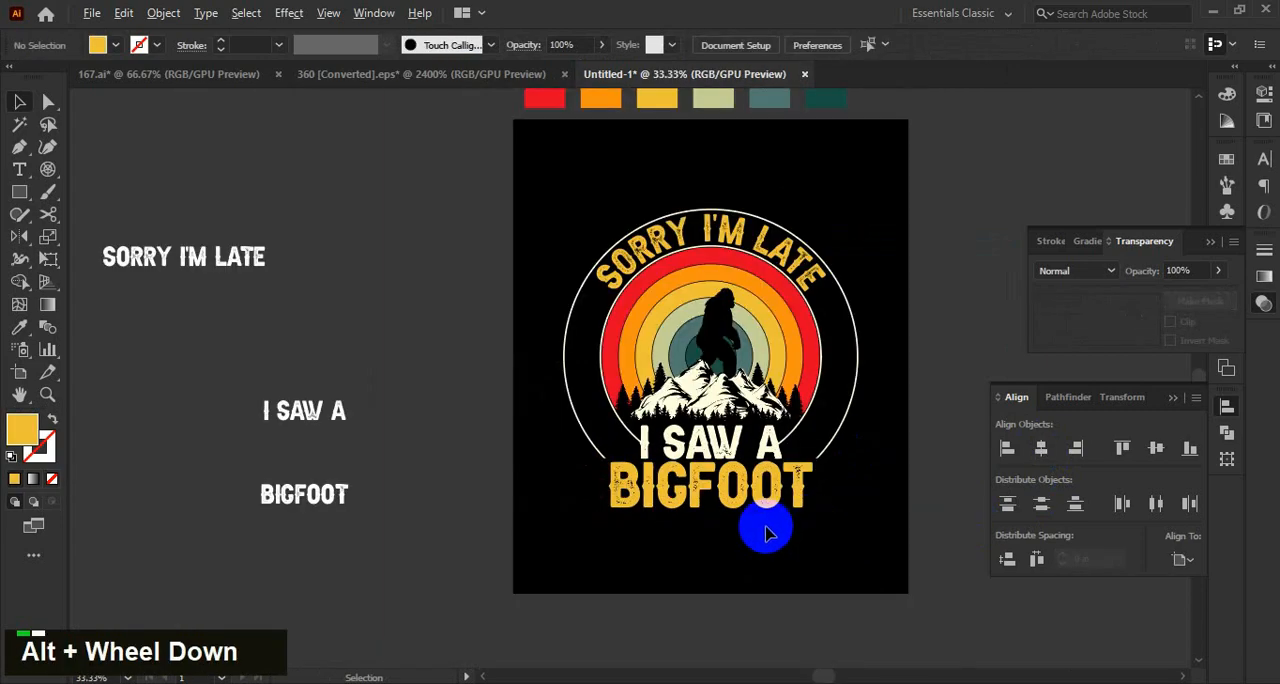
Enlarge the "BIGFOOT" lettering slightly from its lower-left corner and deselect it.
scroll(798, 508, up, 3)
click(799, 503)
scroll(550, 520, up, 1)
drag(528, 504, 517, 514)
click(620, 537)
scroll(837, 546, down, 3)
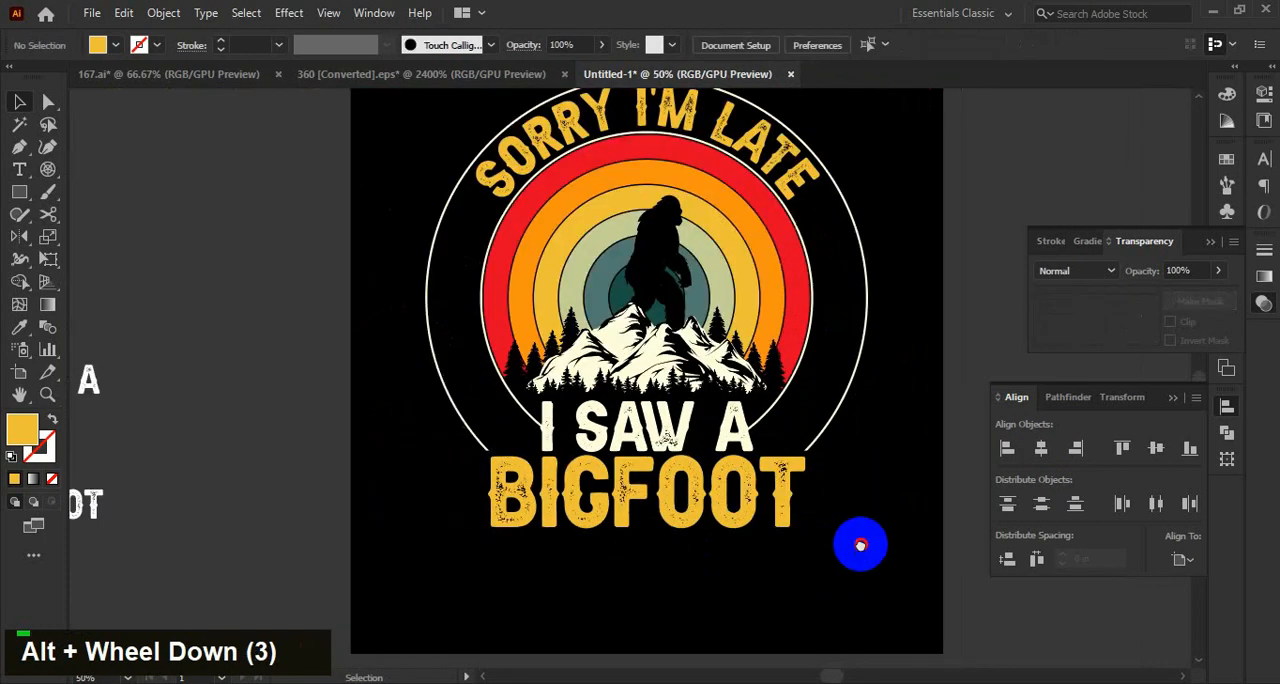
key(space)
drag(865, 519, 817, 545)
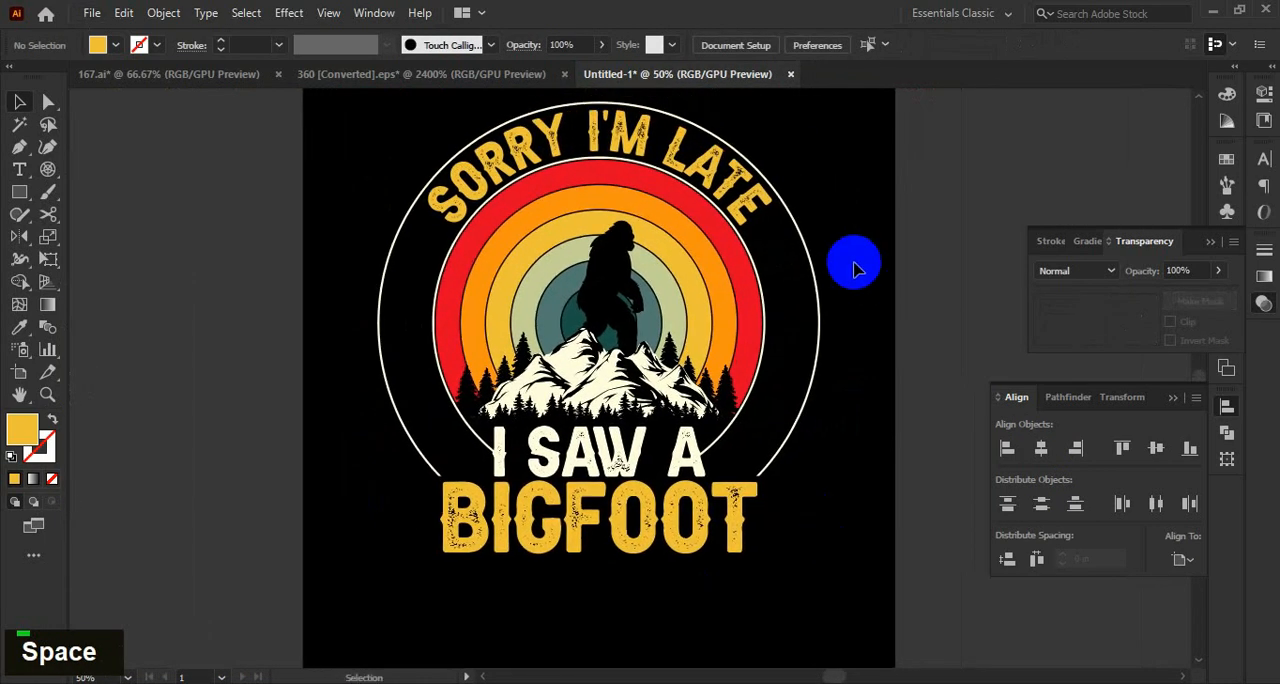
Draw a circle around the sunset rings, using the cream 3 pt stroke and no fill of the outer circle.
click(815, 268)
click(886, 380)
scroll(868, 366, down, 1)
scroll(870, 365, up, 1)
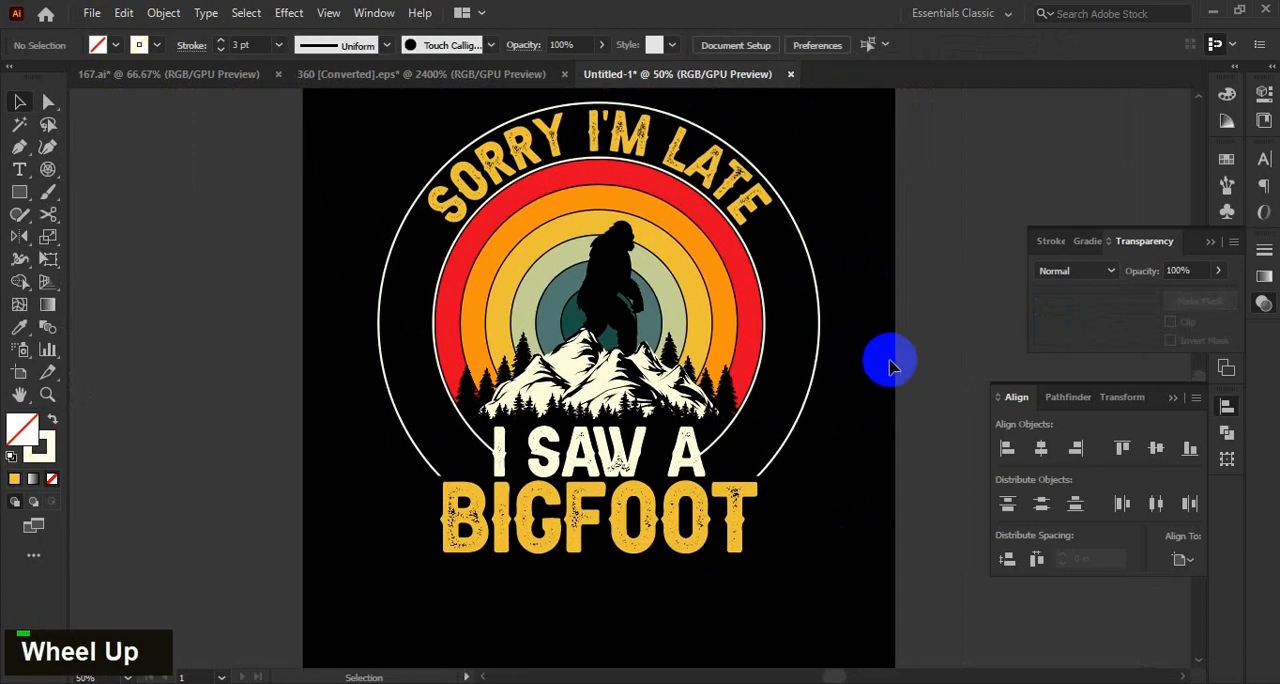
key(l)
drag(600, 311, 781, 489)
key(v)
Center the new circle on the sunset rings both ways and enlarge it to about 9.74 in, midway between the cream outlines.
shift+click(727, 345)
click(727, 345)
click(1041, 449)
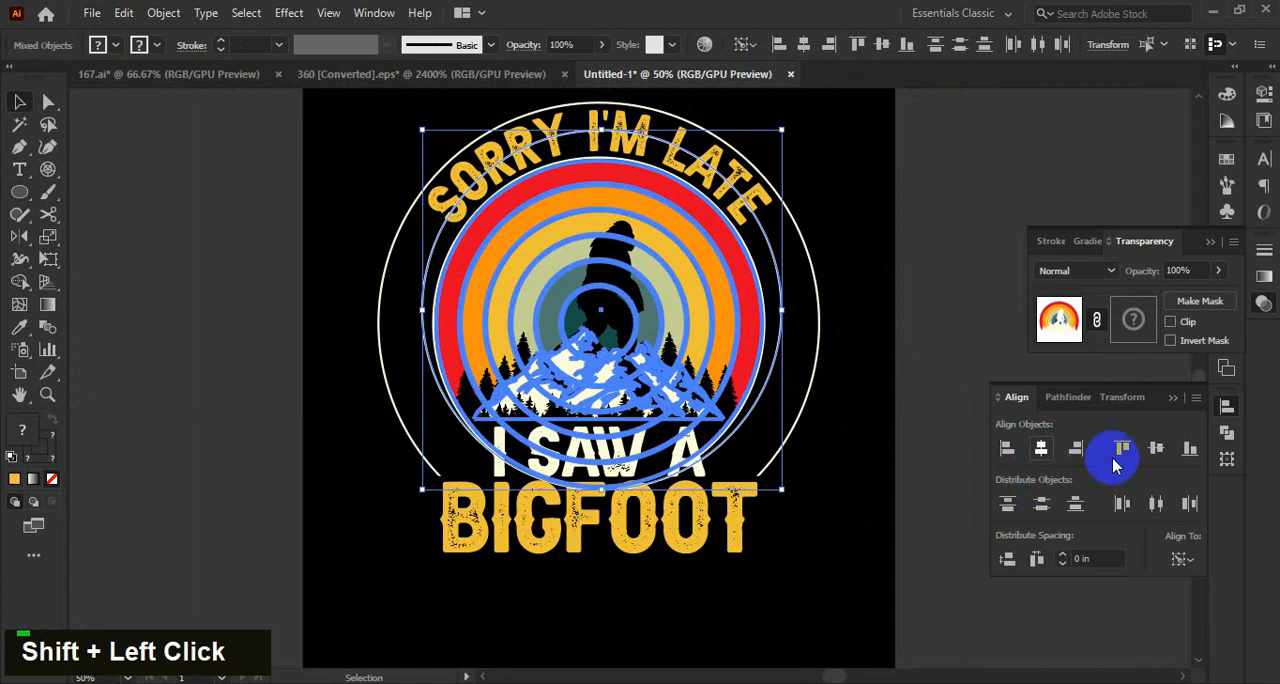
click(1156, 449)
click(884, 520)
scroll(754, 298, up, 1)
drag(790, 335, 810, 331)
Draw a five-pointed star about 0.58 in tall on the middle circle's left side, with cream fill and no stroke.
right_click(20, 195)
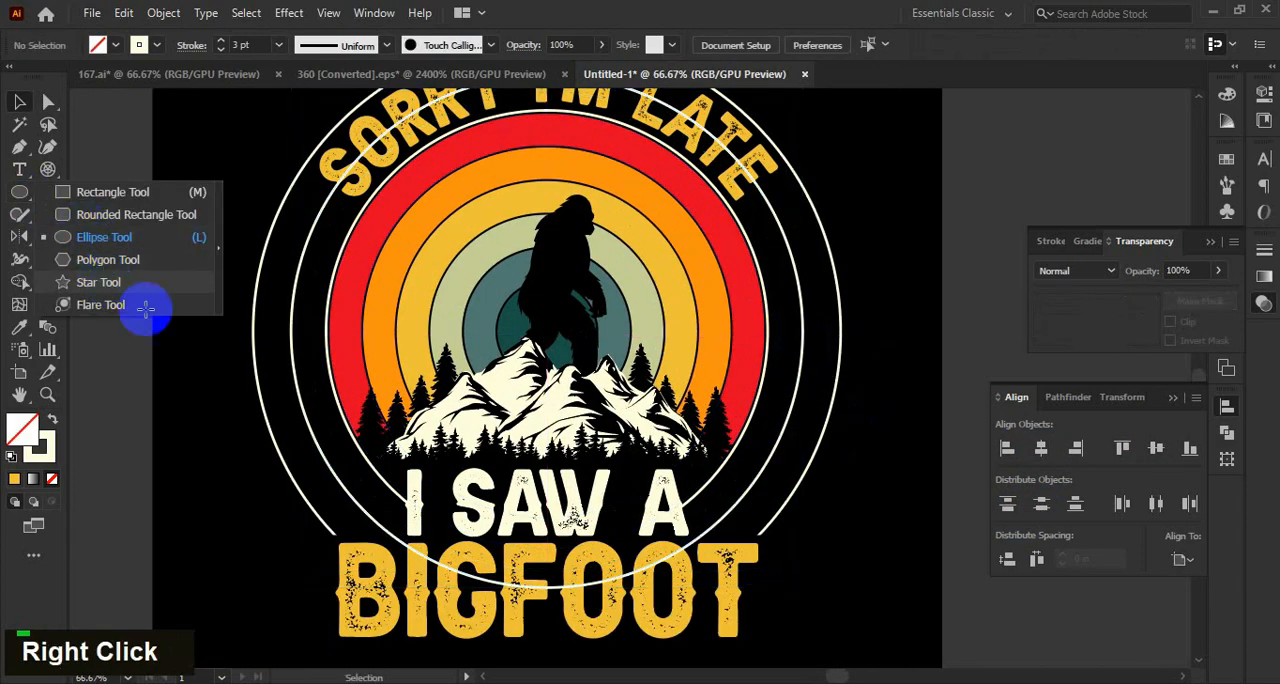
click(120, 283)
scroll(296, 337, up, 2)
drag(300, 333, 318, 364)
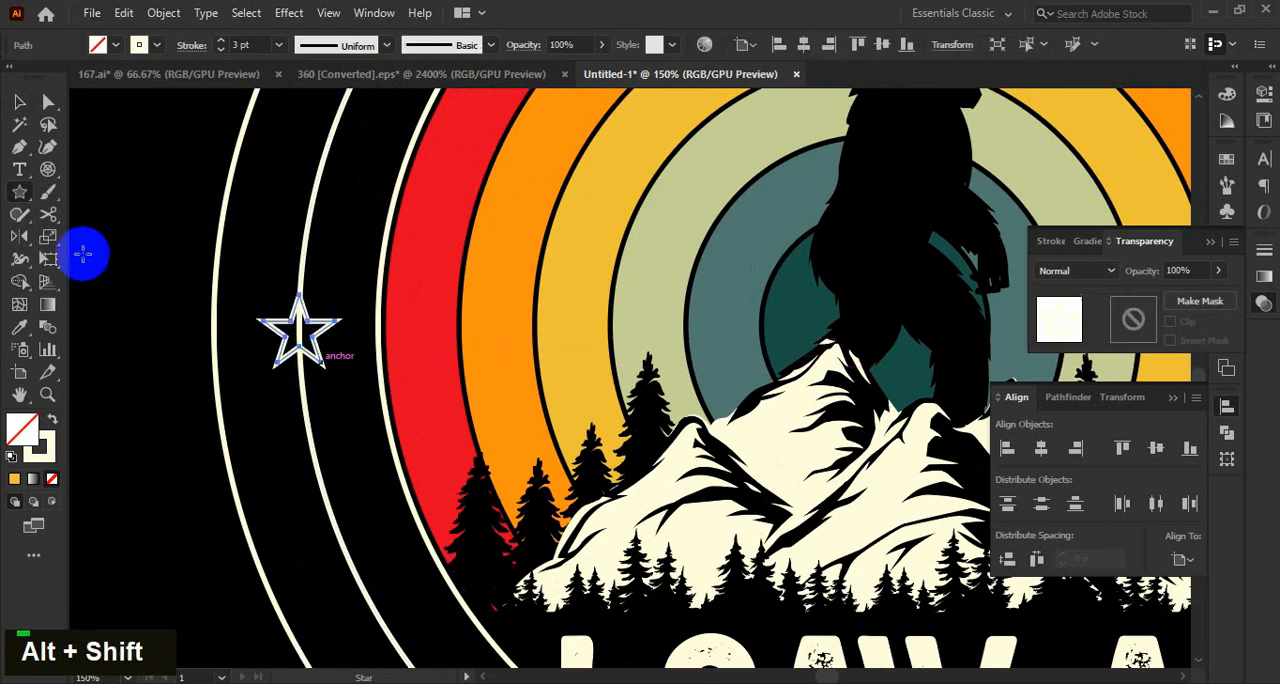
click(154, 243)
scroll(154, 243, down, 2)
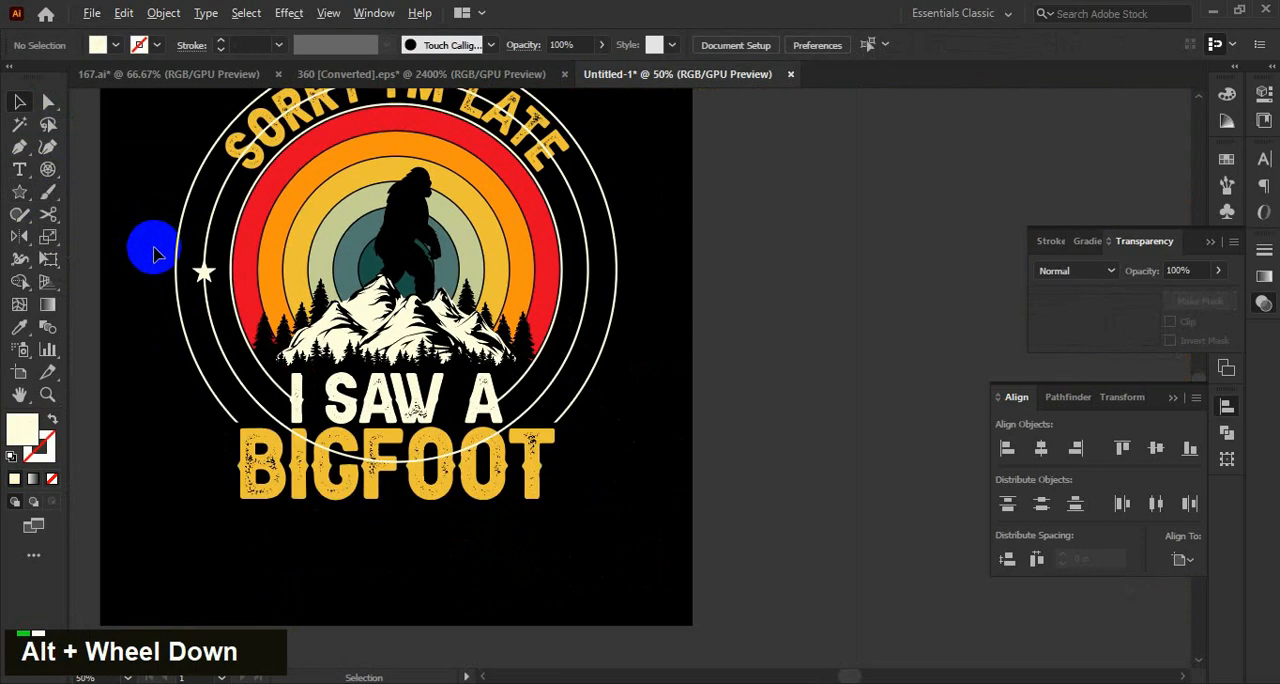
Copy the star to the opposite side of the middle circle and blend the two stars into a row.
scroll(230, 282, up, 1)
drag(733, 297, 735, 292)
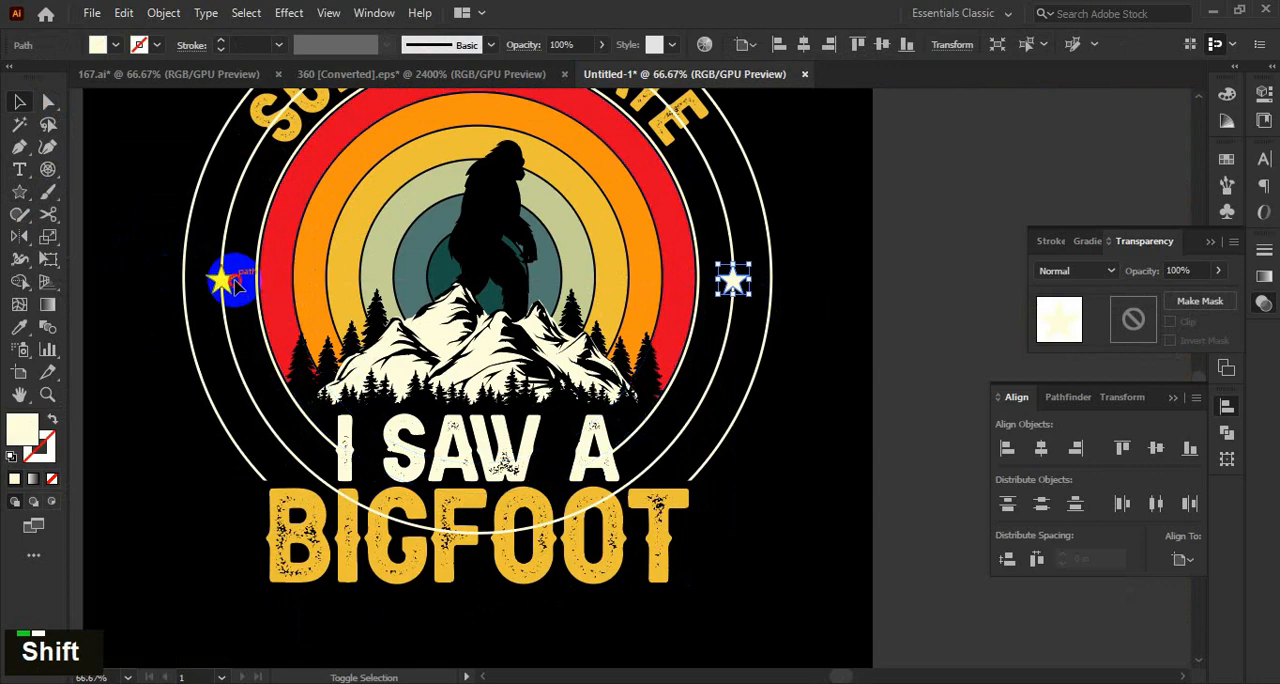
shift+click(222, 280)
click(733, 281)
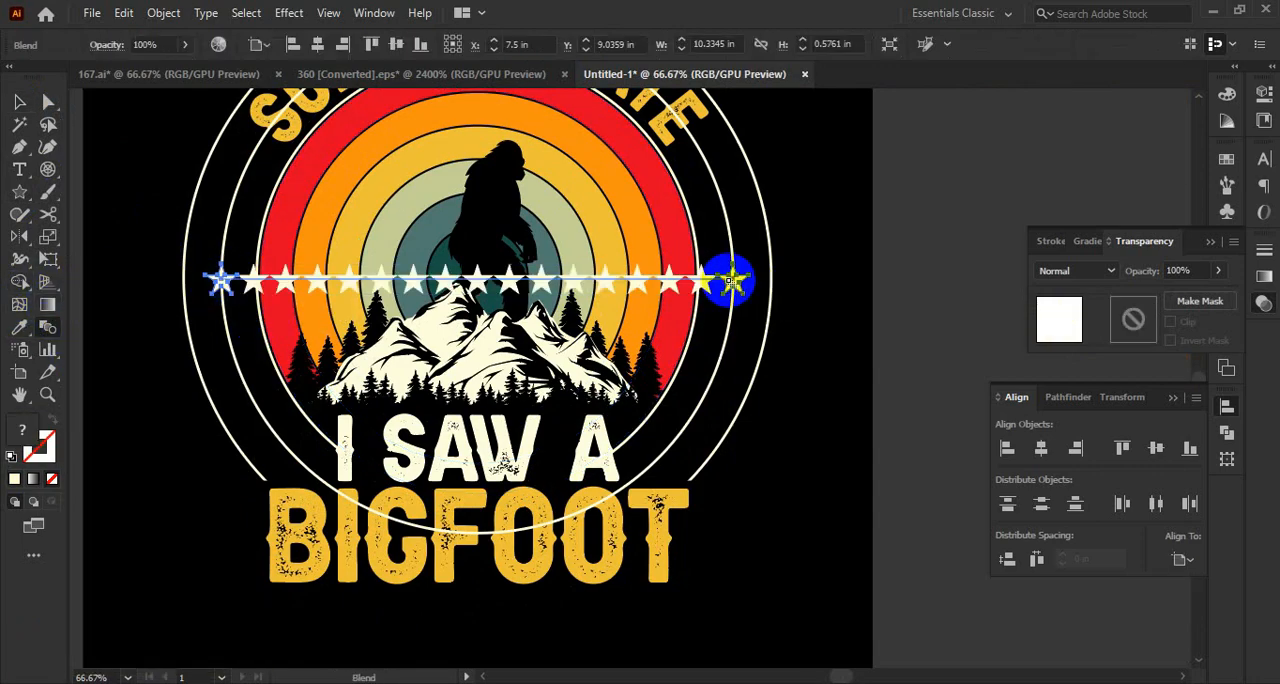
Replace the star blend's spine with the middle circle.
shift+click(240, 198)
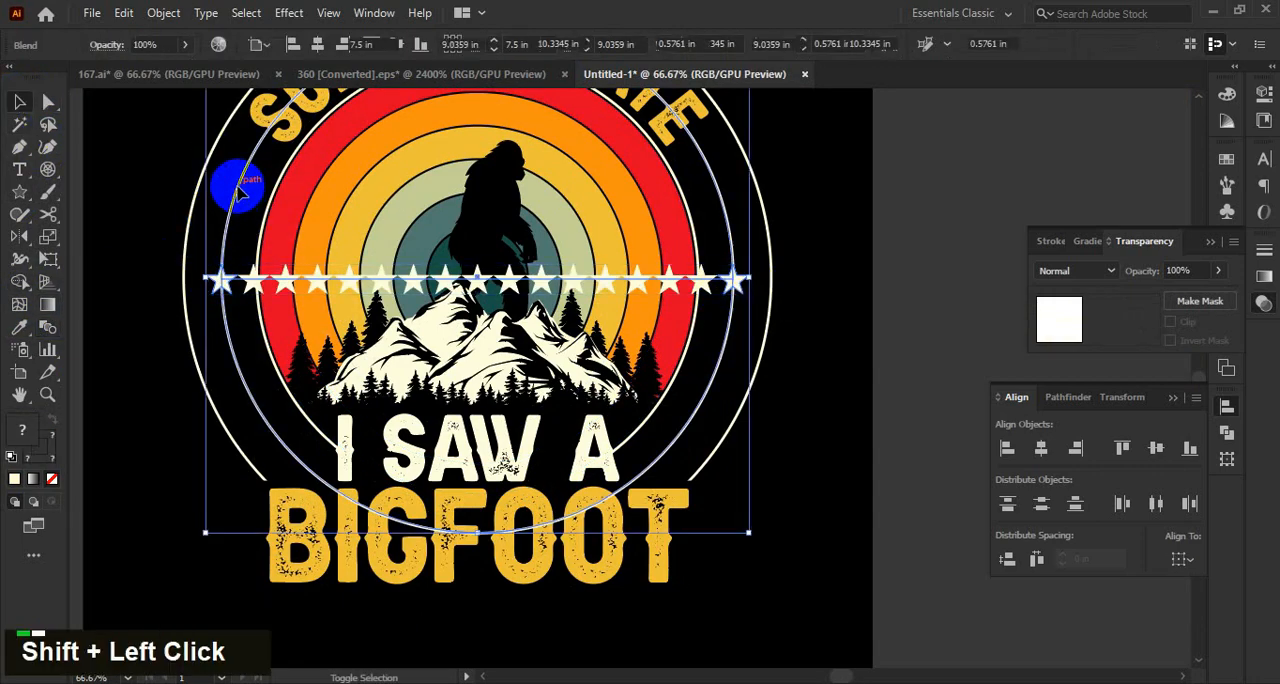
click(163, 13)
mouse_move(366, 516)
click(512, 619)
scroll(634, 334, up, 3)
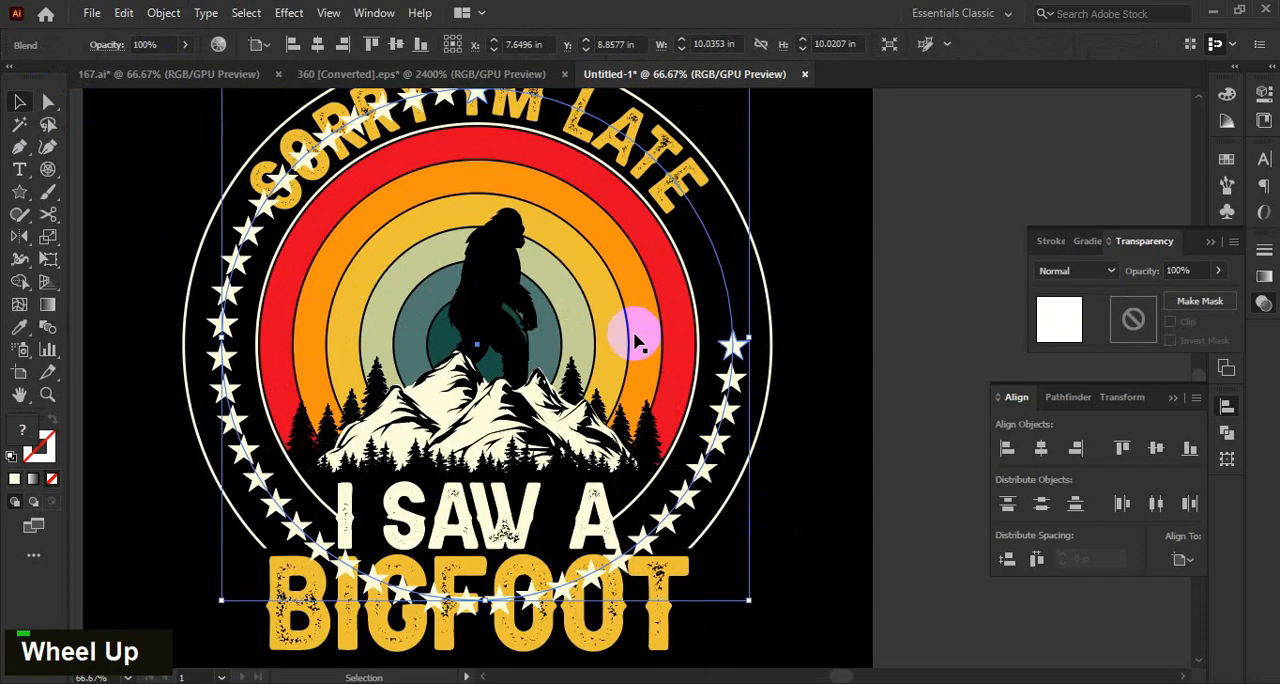
Cut the star blend's circular spine at its top anchor with Scissors to spread the stars around the whole circle.
key(c)
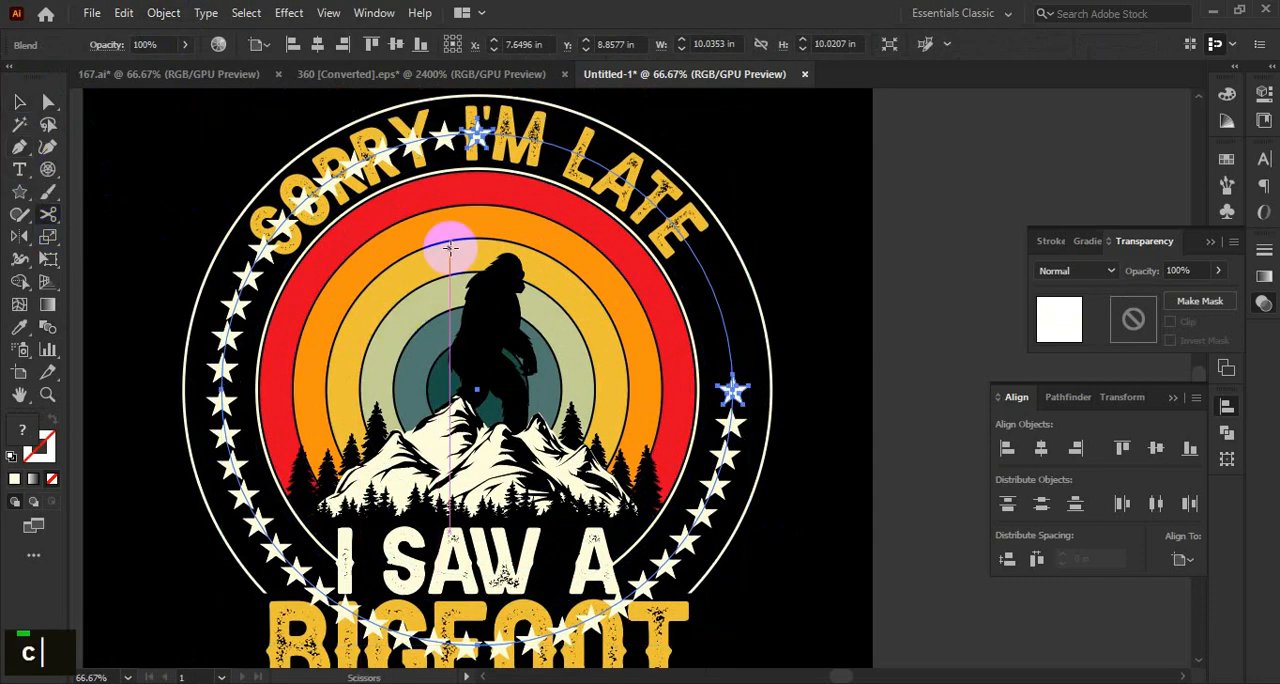
alt+scroll(457, 136, up, 3)
click(455, 136)
alt+scroll(455, 136, down, 4)
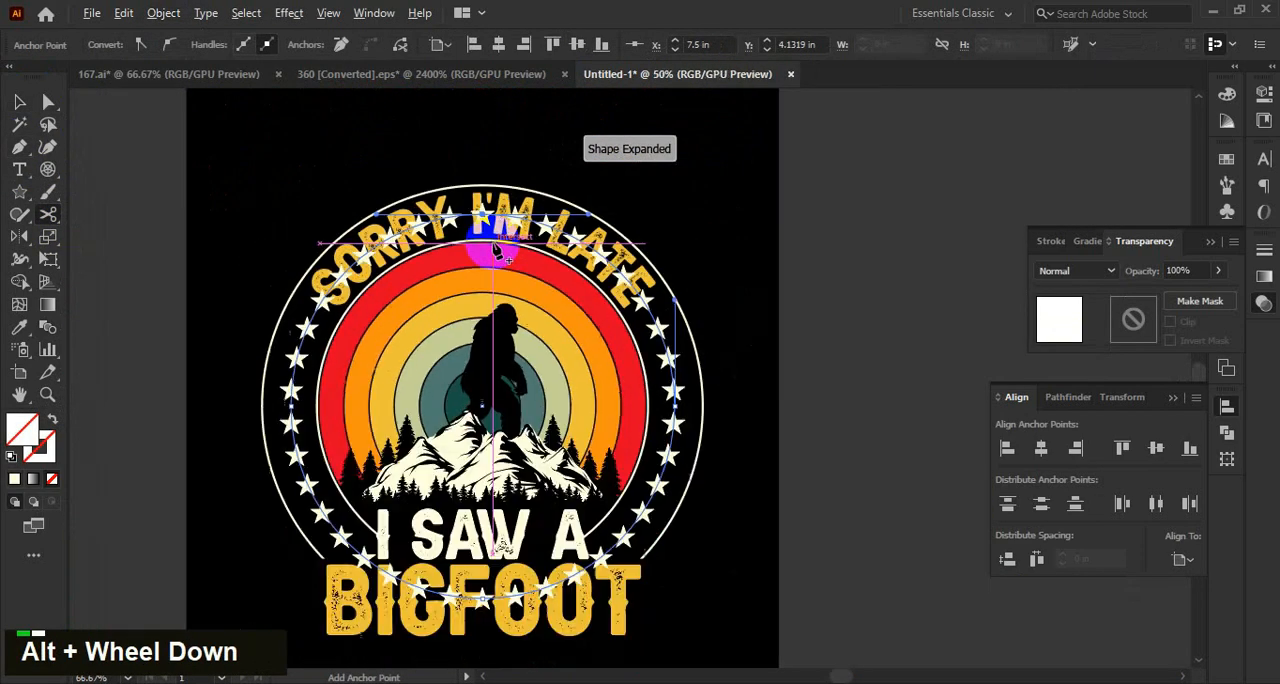
scroll(128, 229, down, 2)
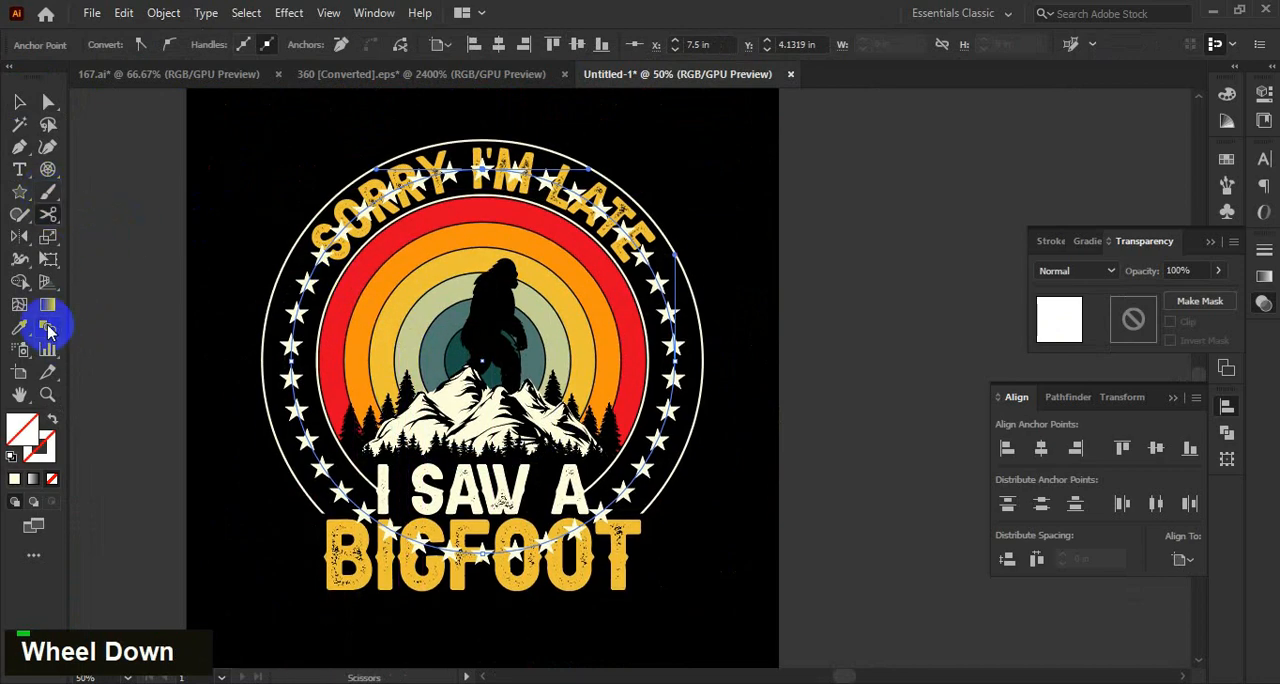
Set the star blend's spacing to 32 specified steps and deselect the blend.
click(47, 327)
double_click(47, 327)
click(1101, 138)
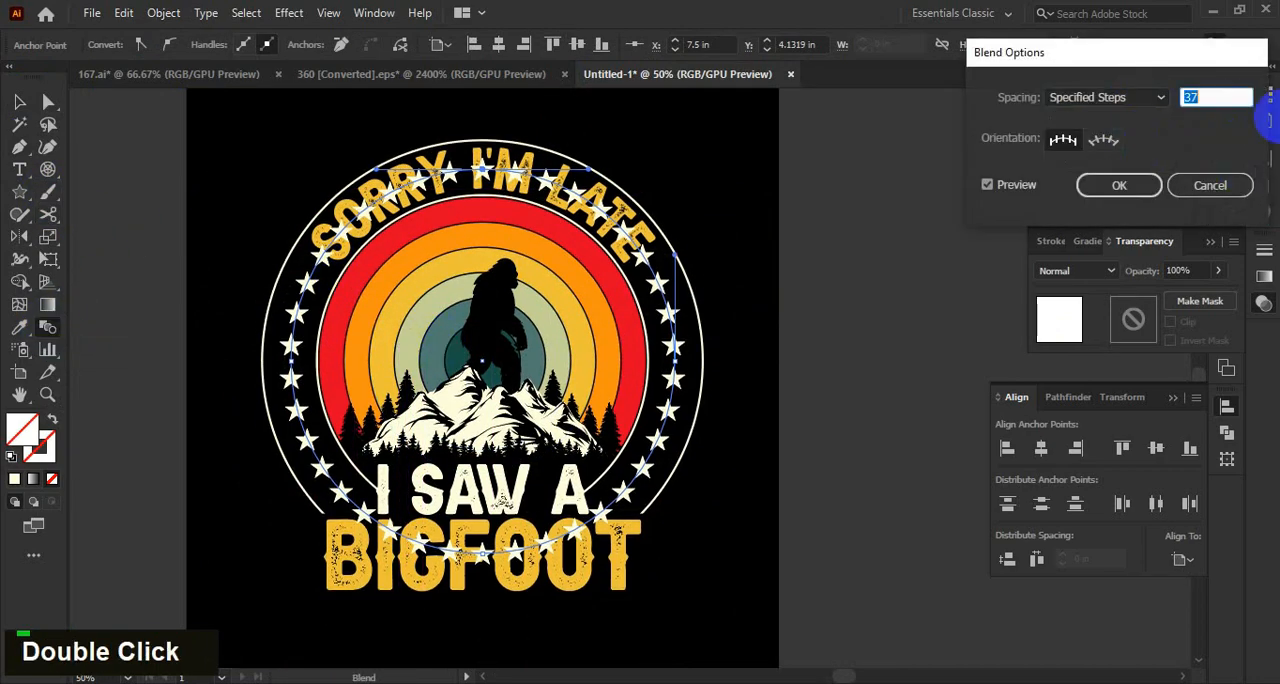
double_click(1210, 96)
scroll(1210, 96, down, 1)
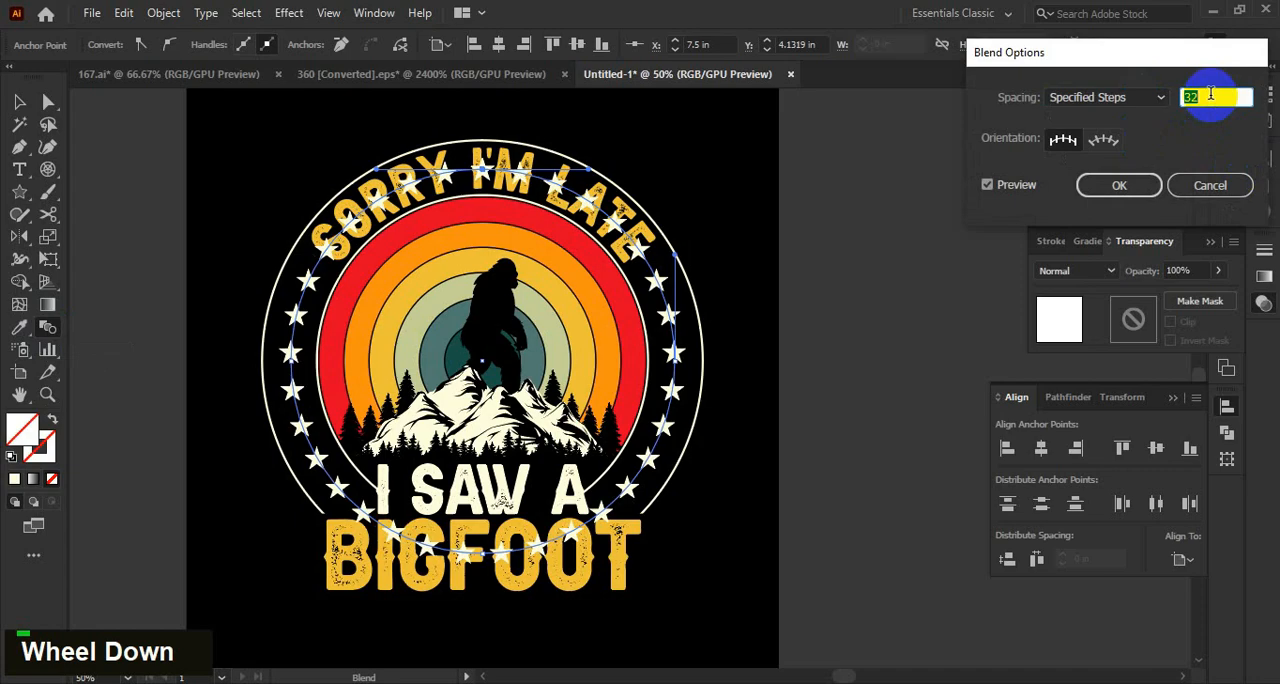
click(1119, 185)
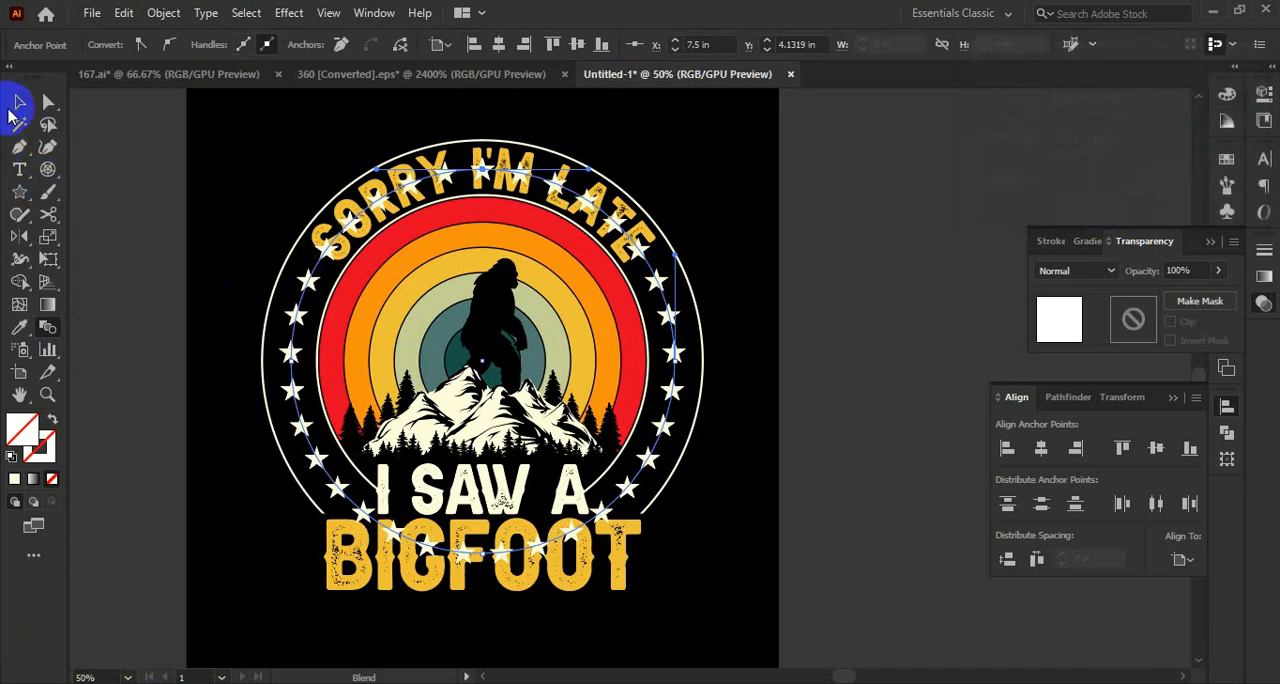
click(19, 101)
click(782, 320)
scroll(788, 318, down, 1)
scroll(786, 330, down, 1)
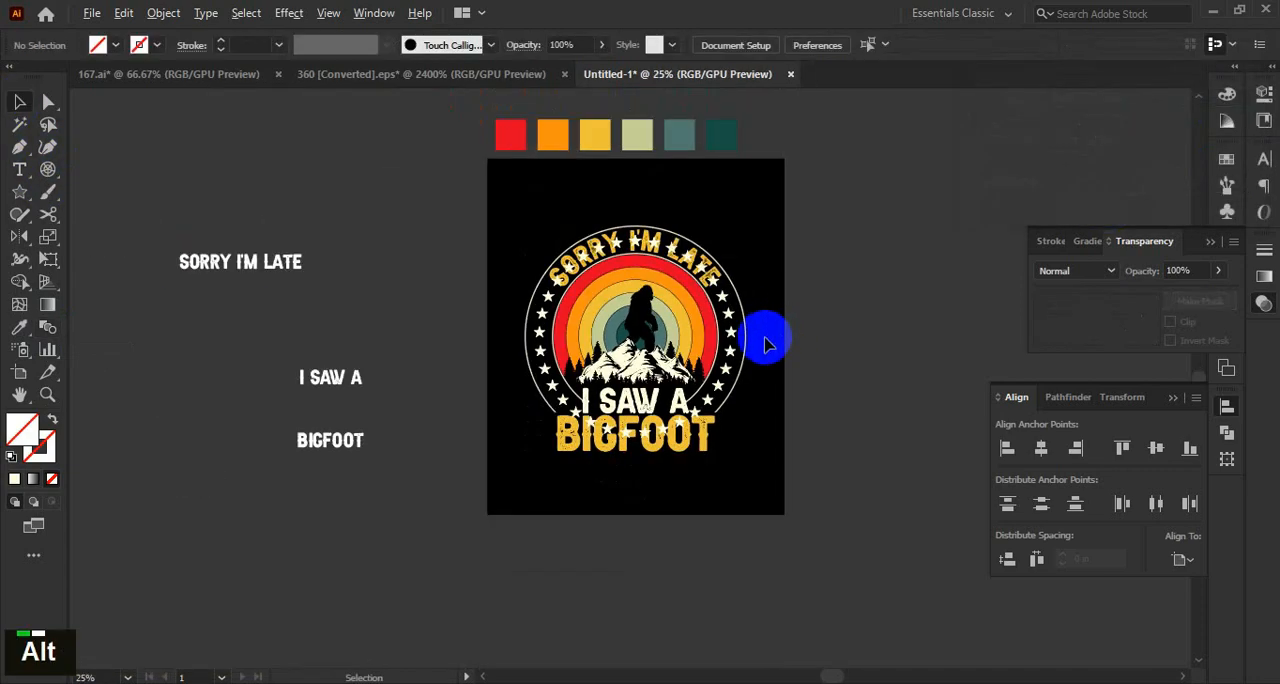
Select the star ring and scale it up slightly to about 9.75 in wide.
scroll(780, 428, up, 3)
click(752, 369)
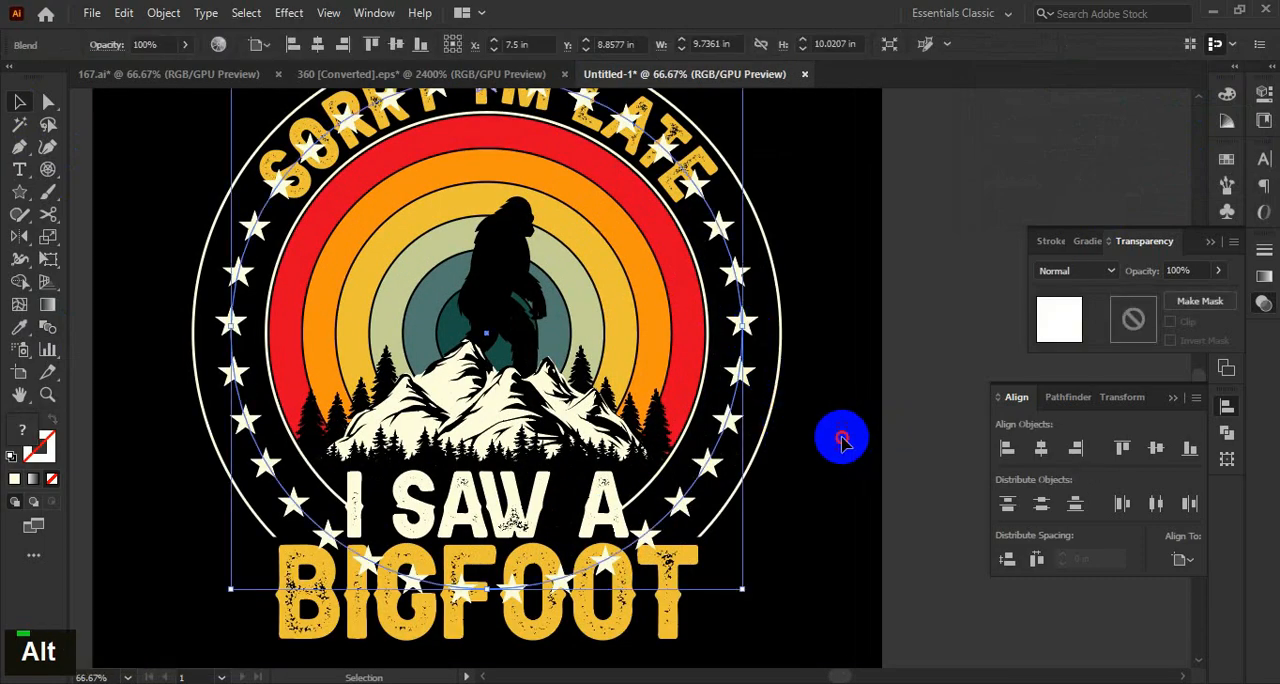
click(842, 437)
scroll(838, 438, down, 3)
scroll(820, 420, up, 1)
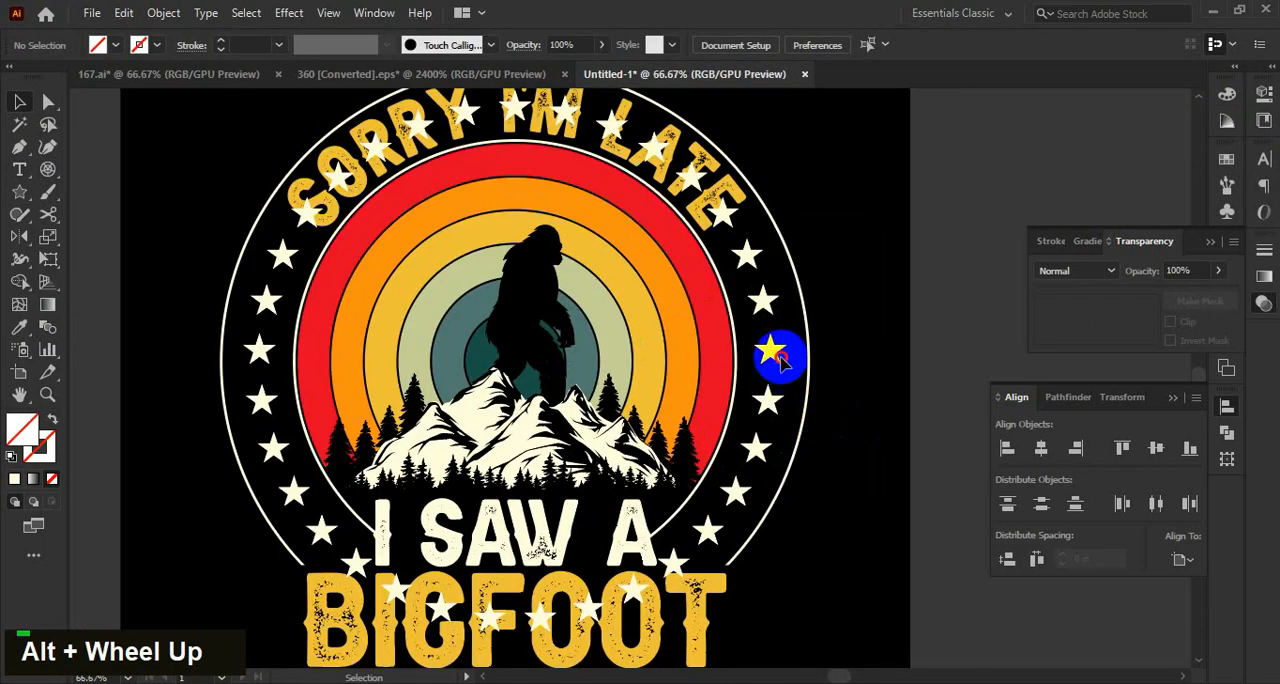
click(773, 351)
scroll(767, 334, up, 2)
drag(764, 356, 765, 358)
scroll(834, 451, down, 7)
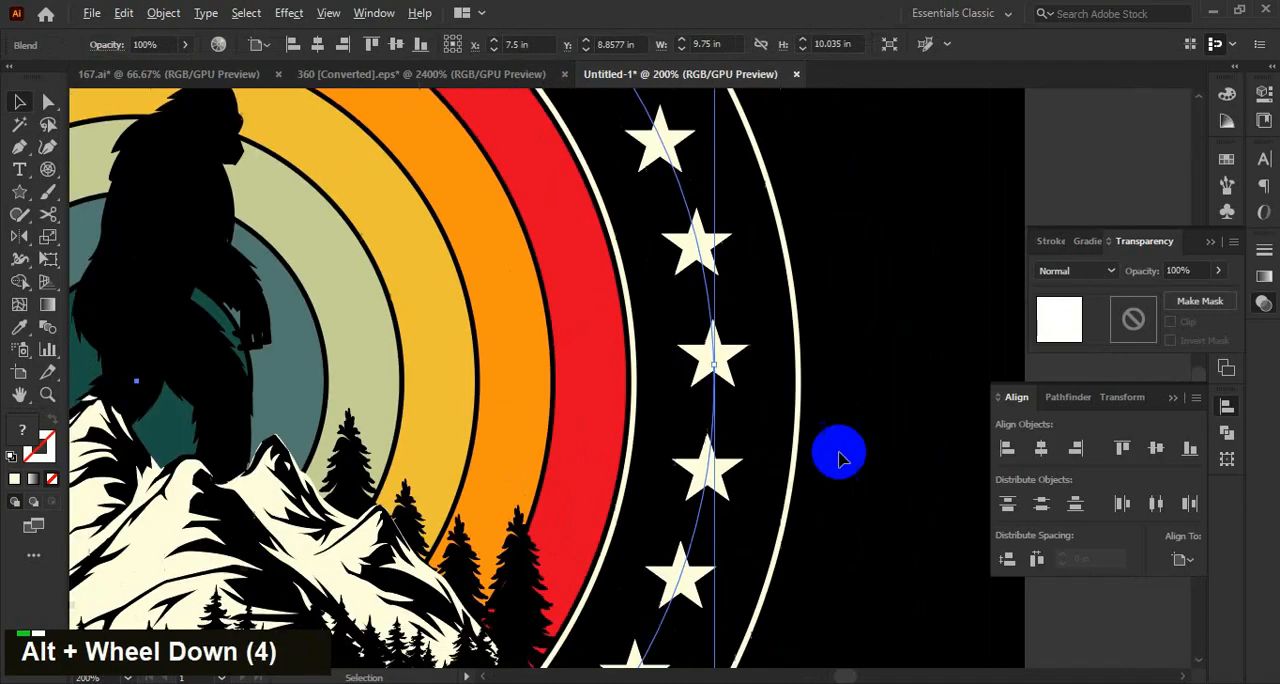
scroll(694, 363, up, 3)
scroll(862, 433, down, 3)
mouse_move(862, 433)
mouse_down()
mouse_move(820, 405)
mouse_move(855, 415)
mouse_up()
Expand the star blend into separate star shapes and deselect it.
click(168, 12)
click(291, 220)
click(603, 457)
double_click(866, 417)
drag(846, 374, 848, 362)
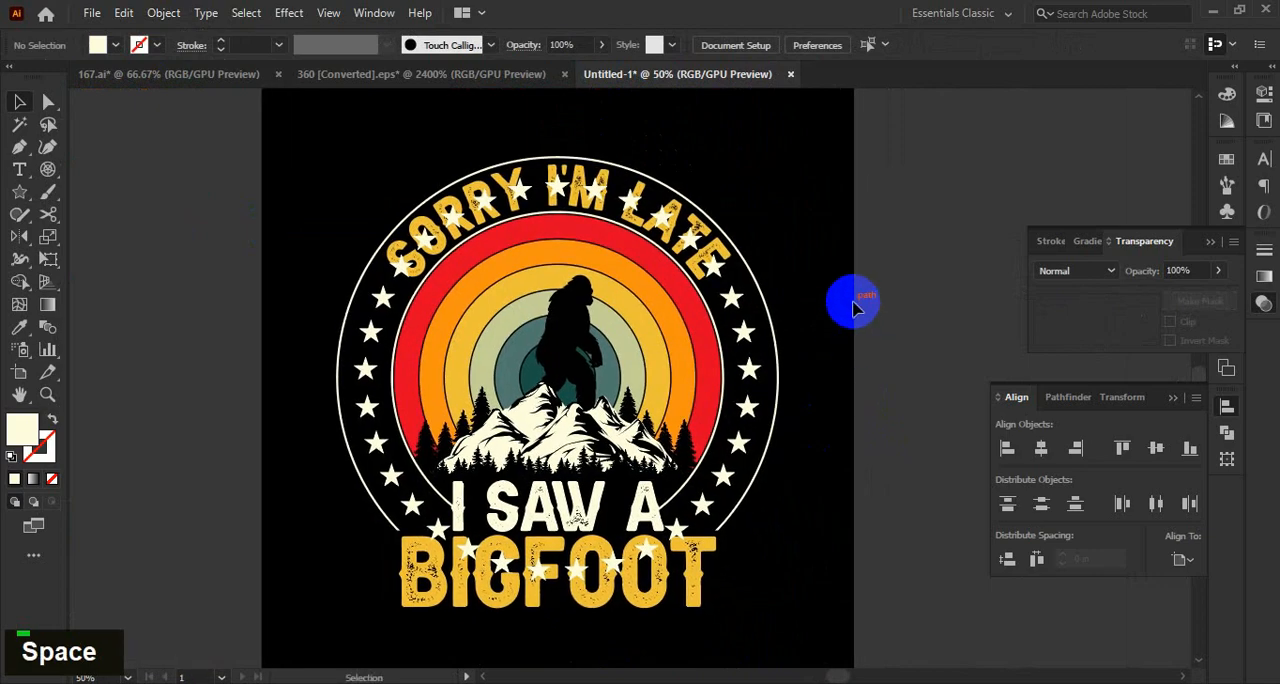
Isolate the star group and delete the stars overlapping the "SORRY I'M LATE" lettering.
double_click(727, 298)
scroll(810, 290, up, 1)
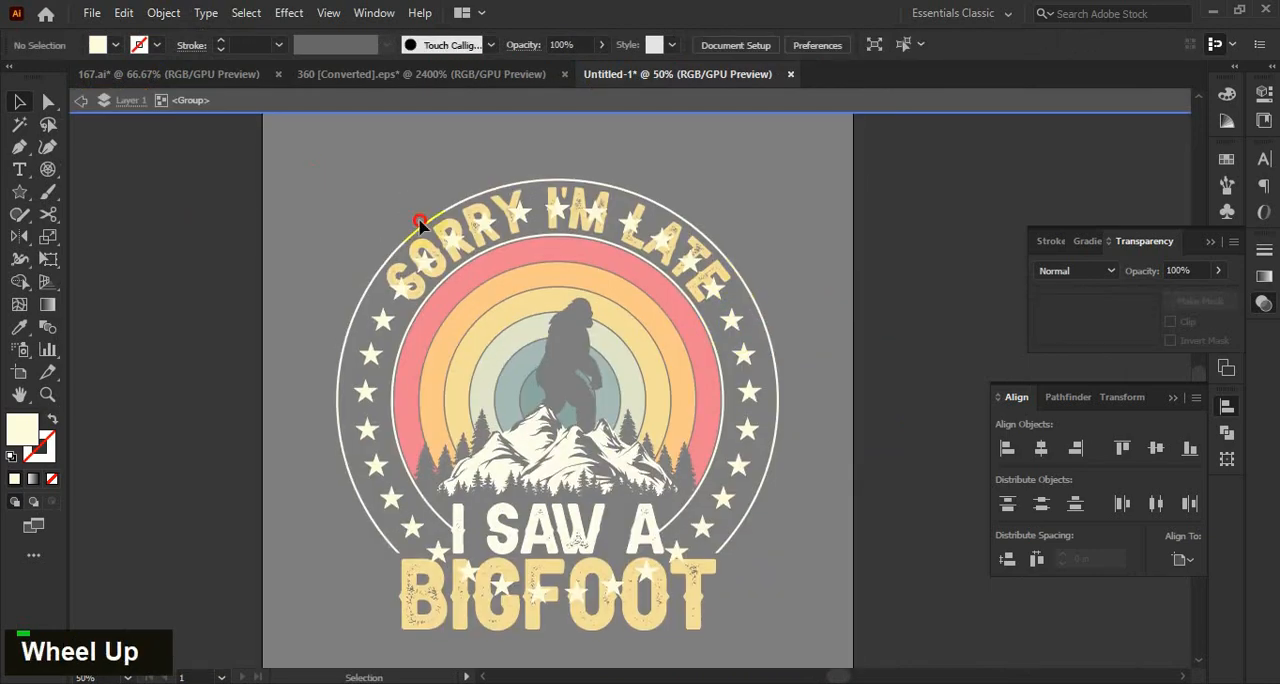
key(Delete)
scroll(397, 598, down, 3)
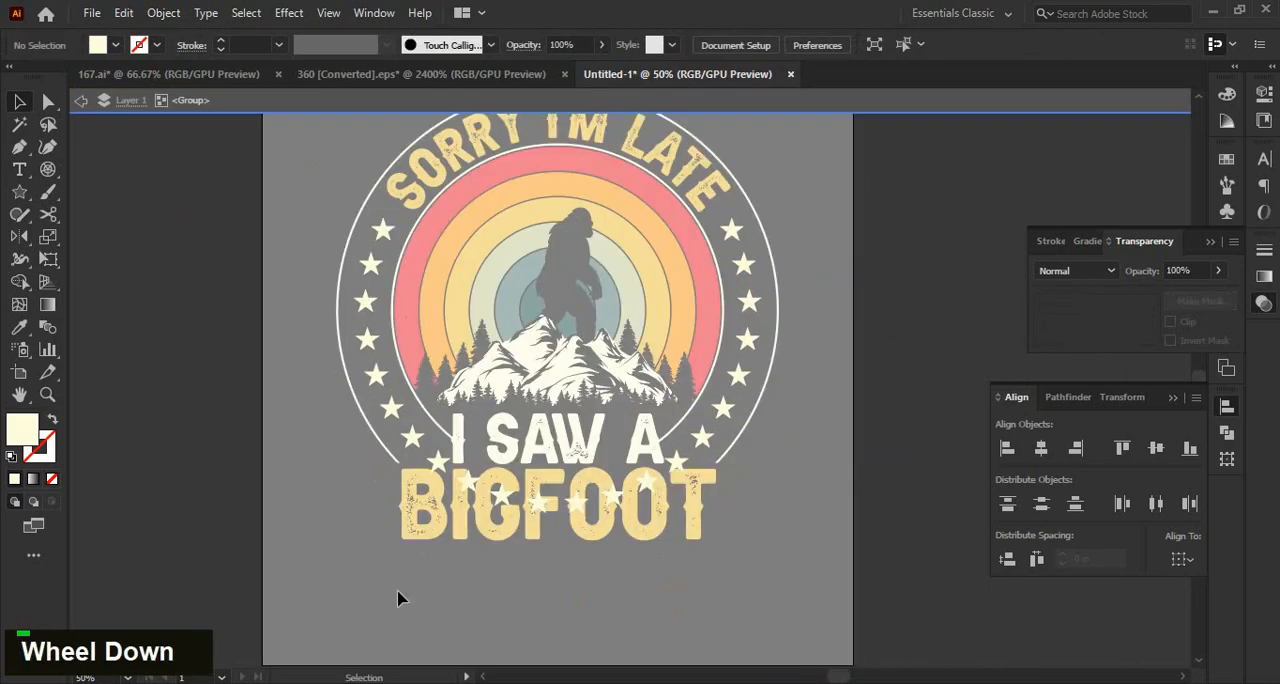
Delete the stars overlapping "BIGFOOT" and the end of "I SAW A", and leave isolation mode.
click(684, 470)
key(Delete)
double_click(800, 520)
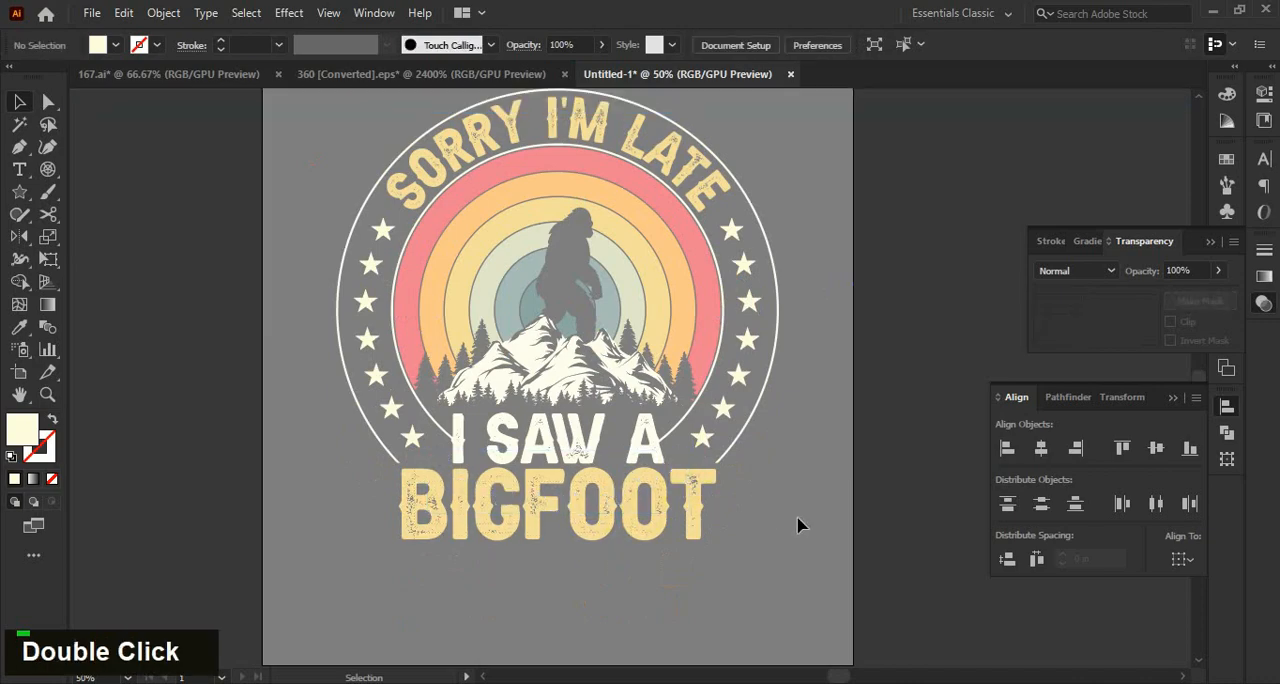
scroll(790, 520, down, 2)
Nudge the "BIGFOOT" lettering down by two increments to widen the gap below "I SAW A", and deselect it.
scroll(706, 532, up, 2)
click(652, 475)
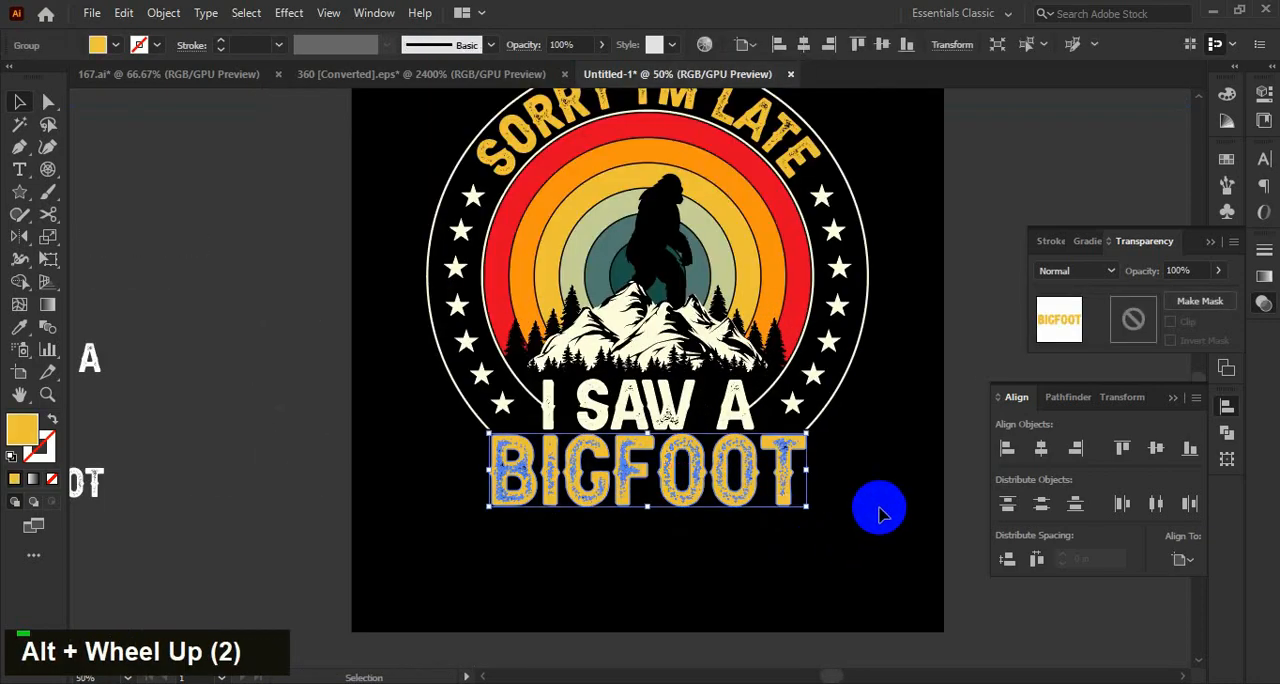
key(Down)
key(Down)
click(865, 505)
scroll(847, 497, down, 1)
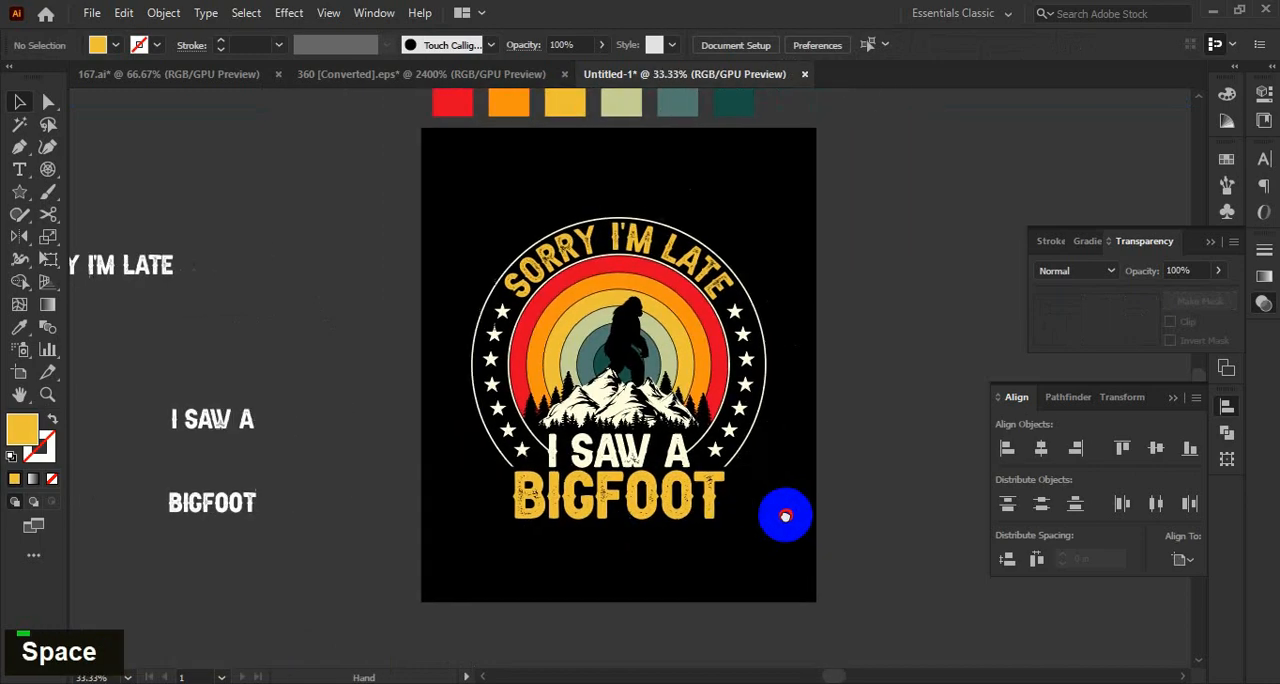
alt+scroll(750, 478, up, 1)
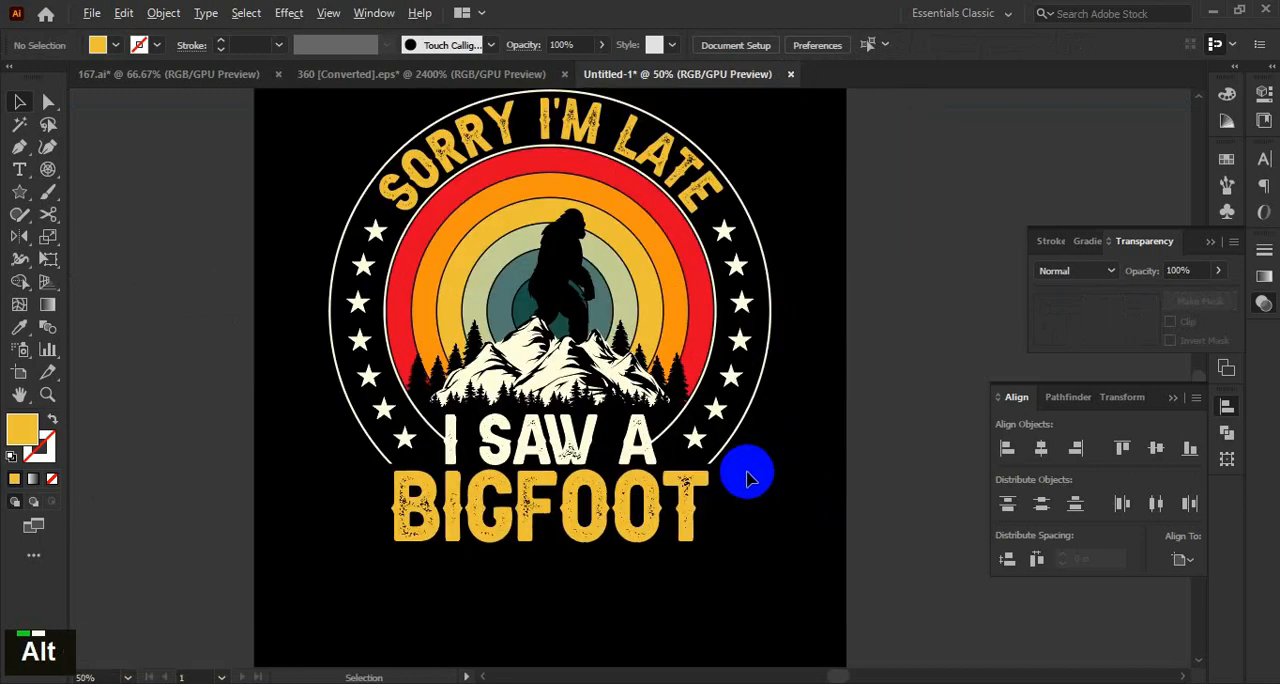
Set the stroke weight of the two cream circle outlines to 4 pt and deselect them.
alt+scroll(751, 297, down, 1)
alt+scroll(751, 280, up, 2)
click(752, 283)
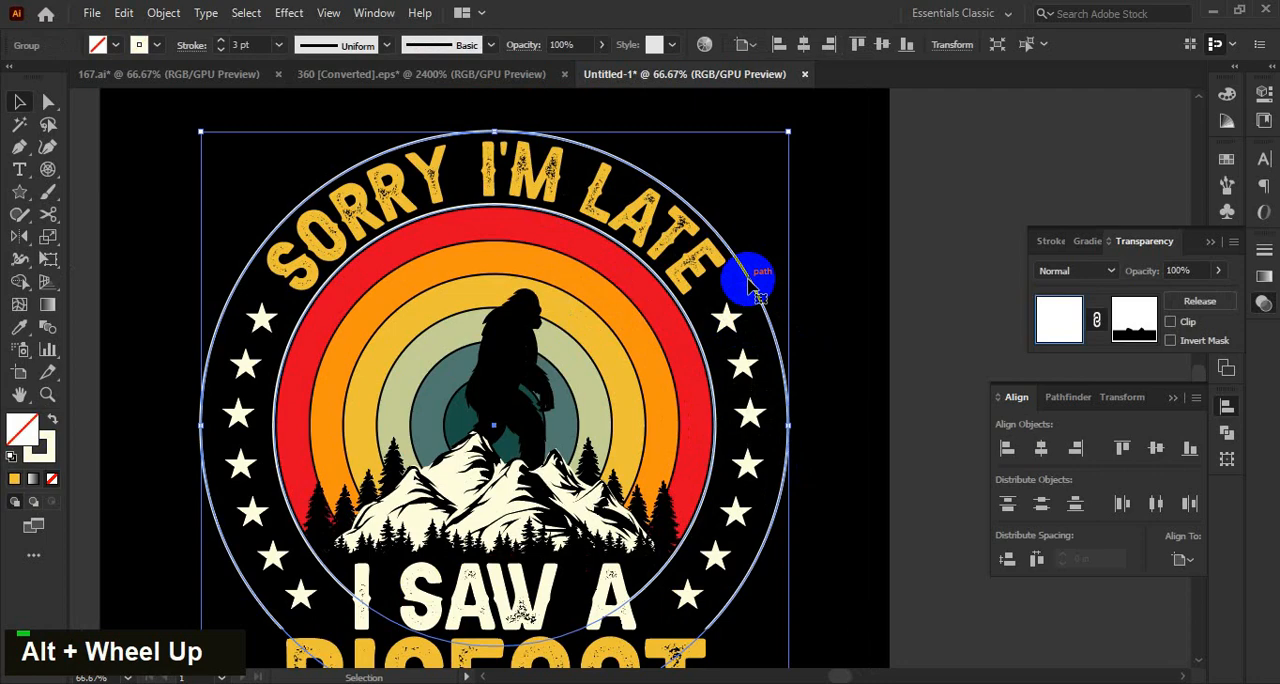
click(220, 131)
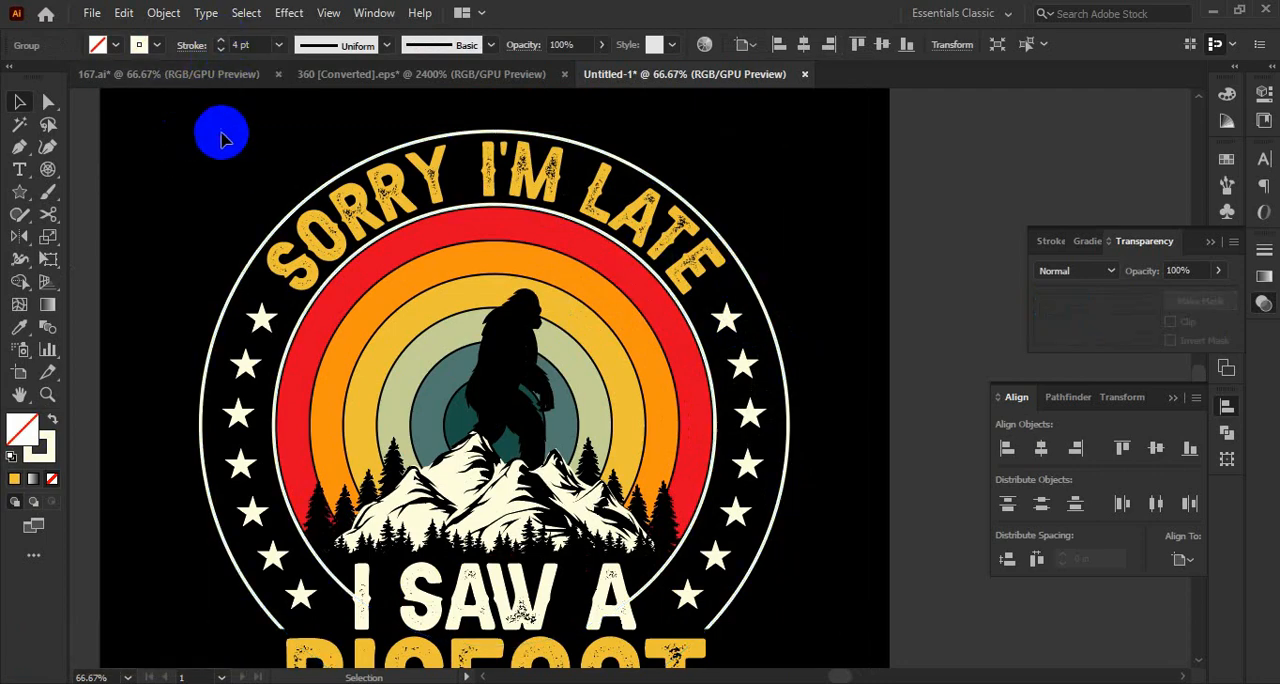
alt+scroll(709, 320, down, 1)
drag(709, 320, 734, 326)
alt+scroll(745, 372, down, 1)
drag(723, 426, 760, 436)
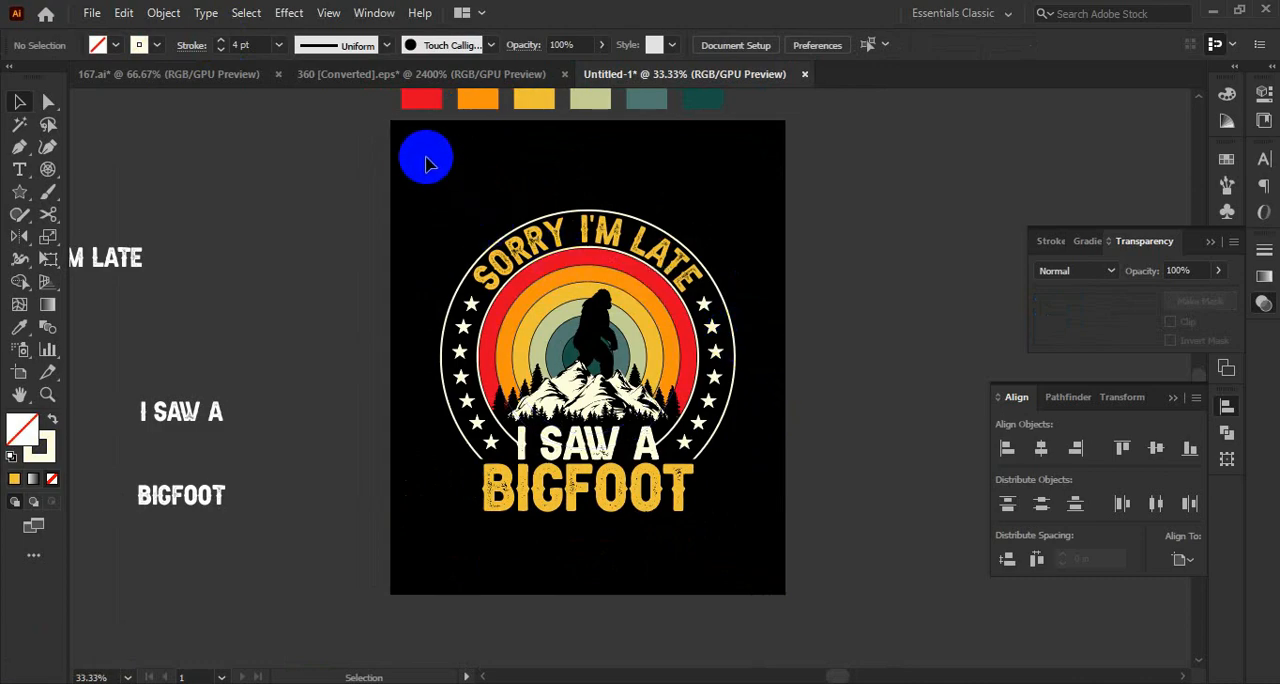
Select the whole bigfoot design on the artboard, group it and deselect it.
alt+scroll(631, 457, up, 3)
alt+scroll(686, 509, down, 2)
alt+scroll(406, 246, down, 1)
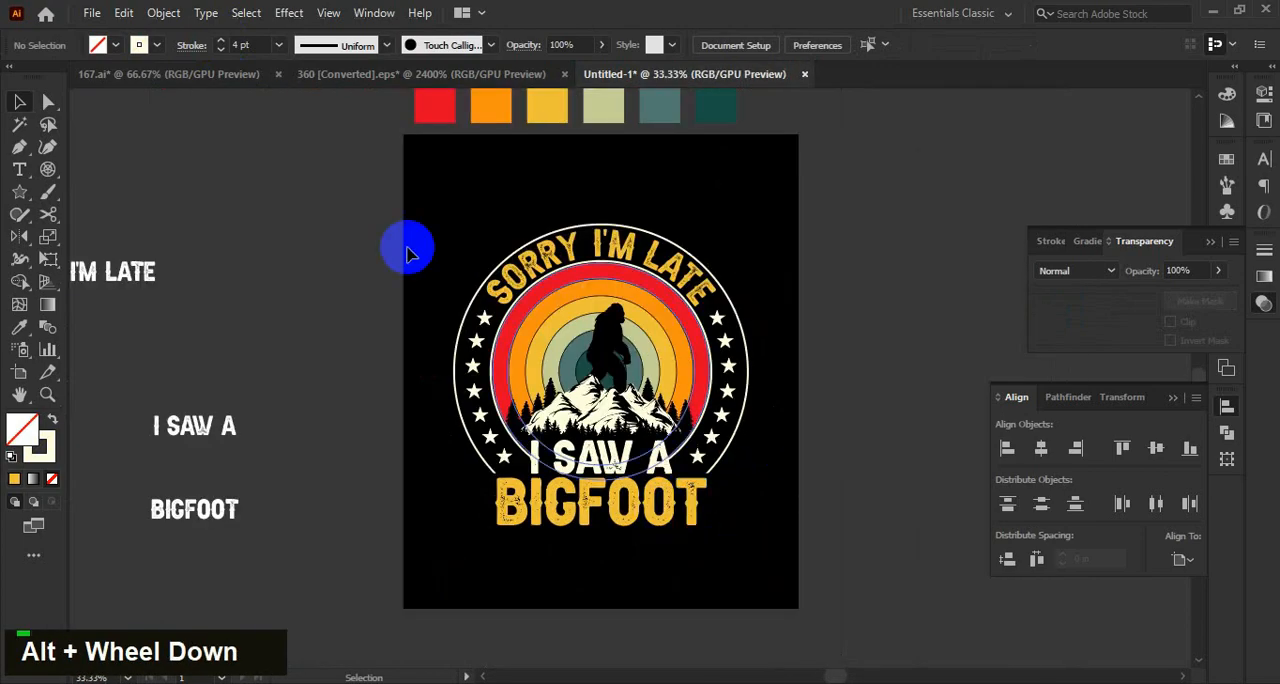
drag(777, 574, 778, 573)
scroll(791, 459, down, 1)
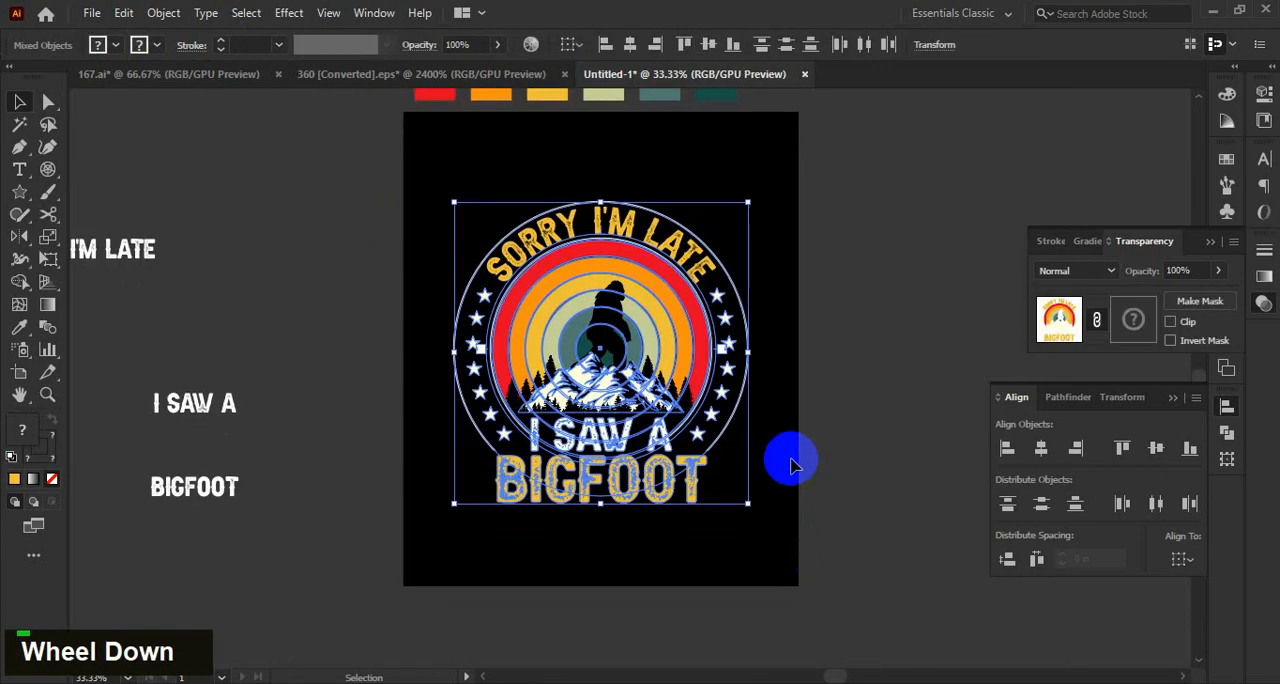
key(ctrl+g)
click(763, 395)
alt+scroll(776, 410, up, 1)
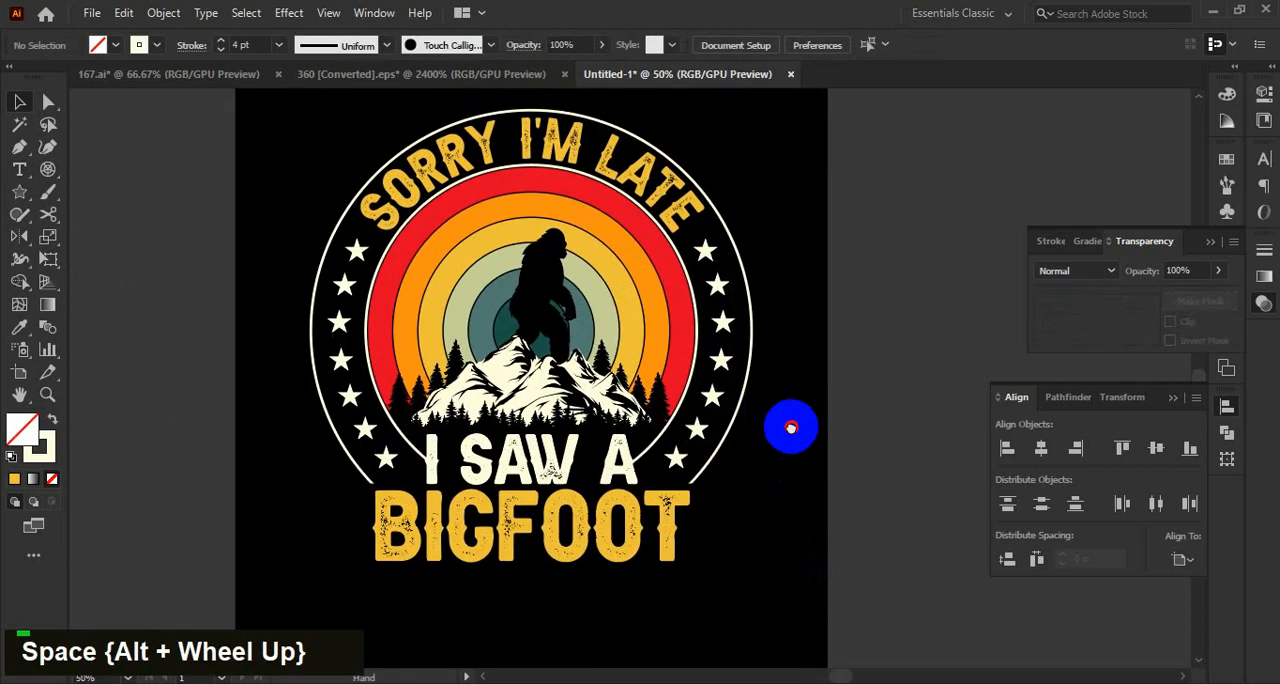
Draw a circle about 0.39 in wide on the orange ring's upper-left part, with a cream fill and no stroke.
alt+scroll(785, 290, down, 1)
alt+scroll(433, 385, up, 4)
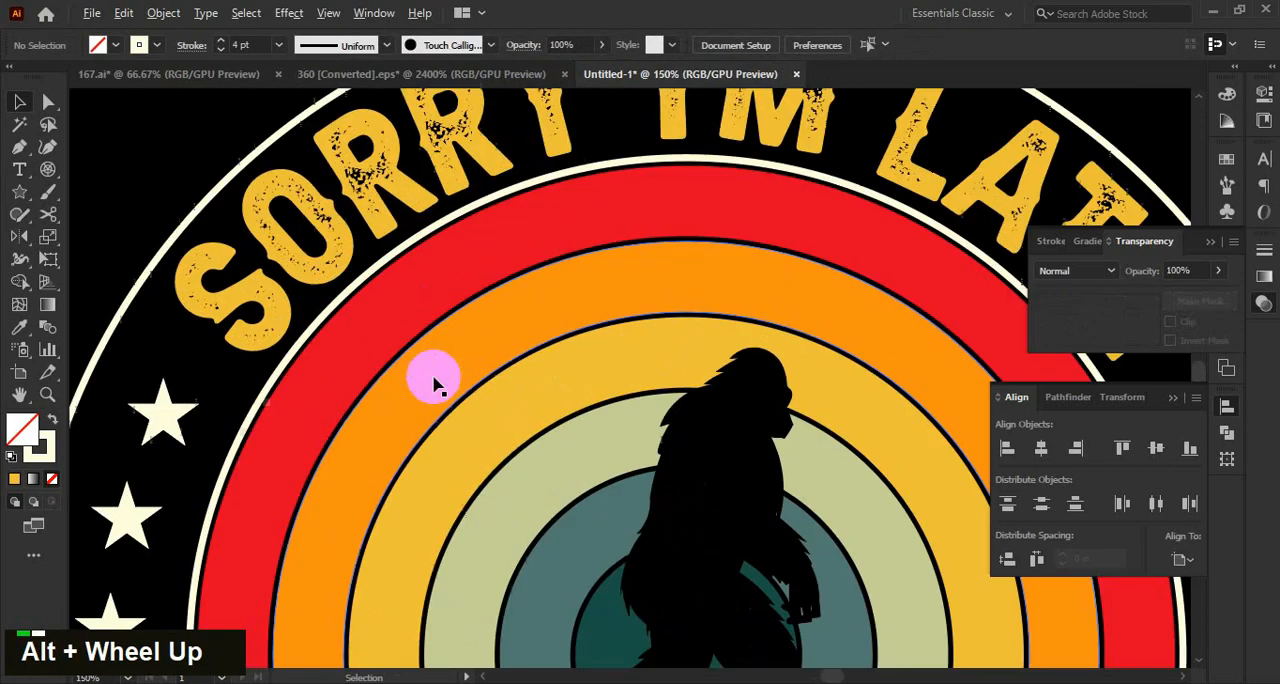
right_click(25, 200)
click(105, 242)
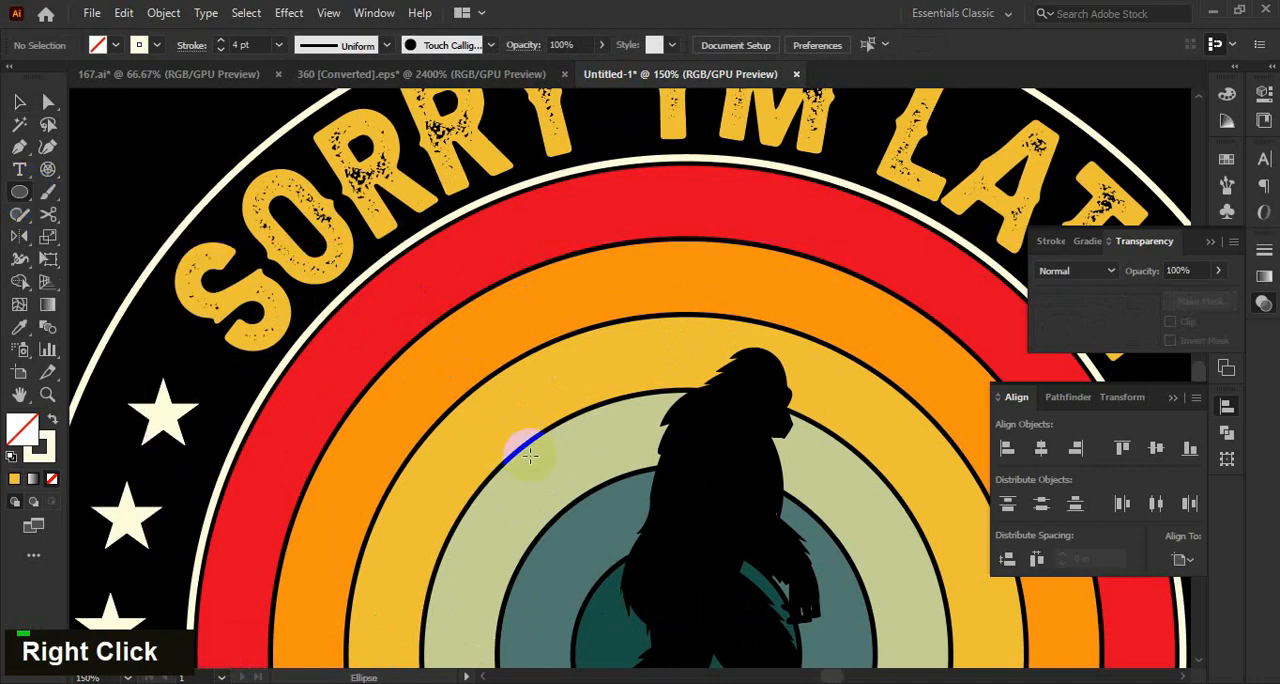
alt+shift+drag(425, 373, 449, 394)
alt+scroll(423, 390, up, 2)
key(shift+x)
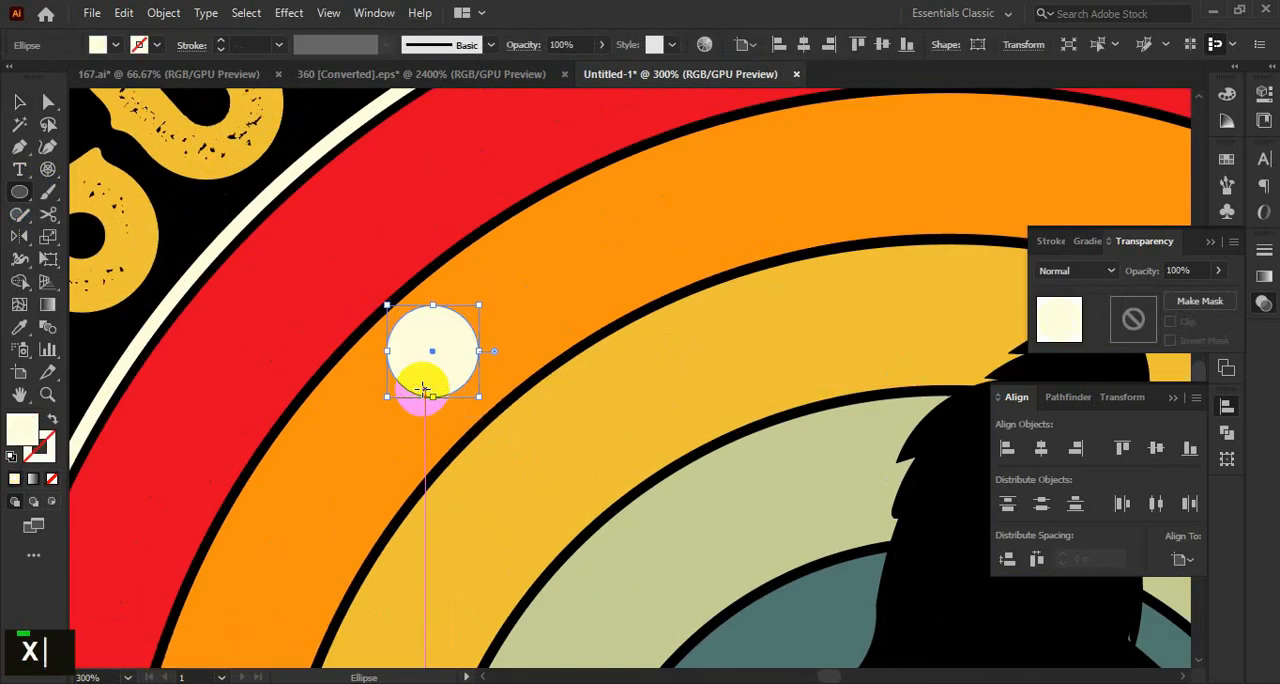
Duplicate the cream circle slightly lower and subtract the copy with Minus Front to leave a thin crescent.
alt+scroll(430, 351, up, 1)
shift+click(429, 366)
click(455, 397)
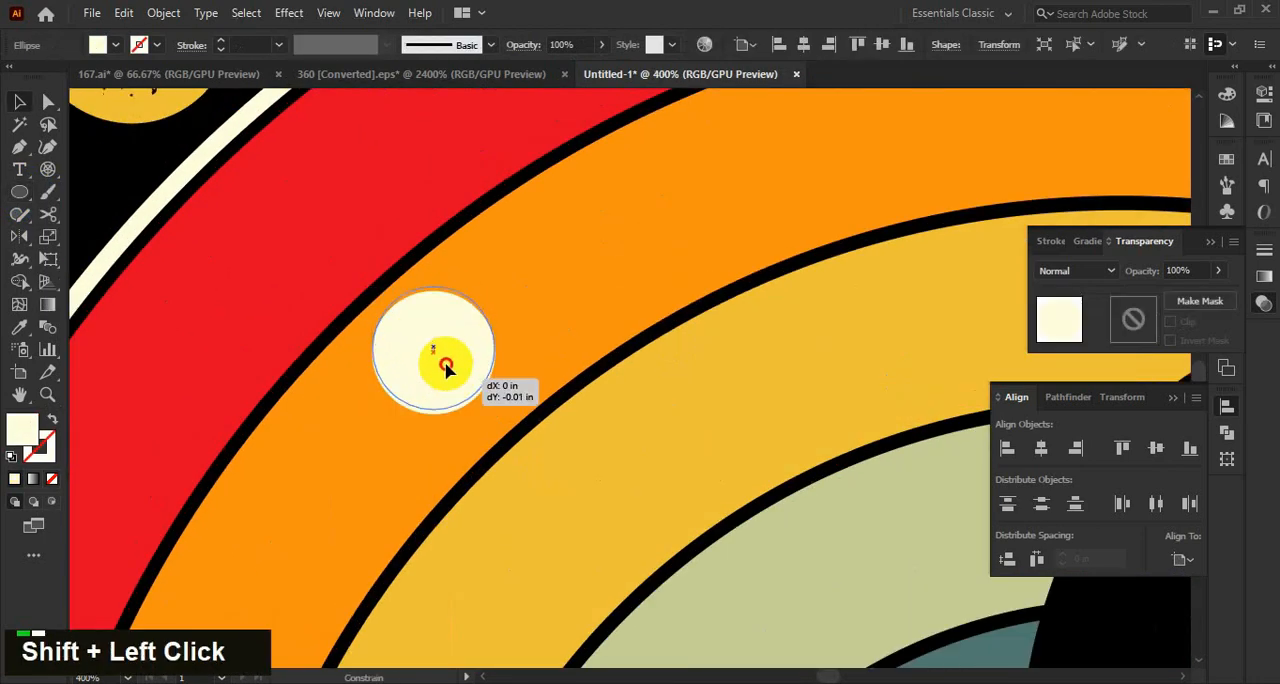
mouse_move(446, 368)
mouse_down()
mouse_move(445, 425)
mouse_move(451, 385)
mouse_up()
alt+scroll(457, 329, up, 2)
shift+click(1057, 508)
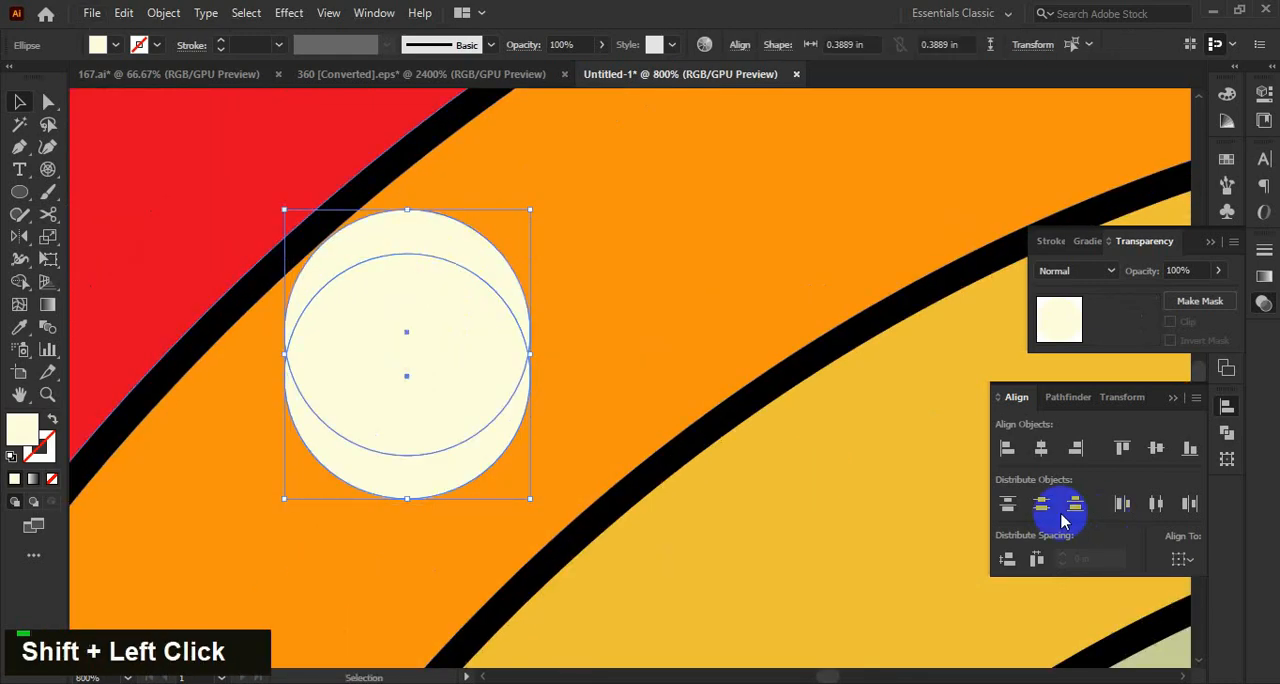
click(1068, 399)
click(1042, 448)
Rotate the crescent onto its side and reflect a copy across it so the two crescents overlap.
alt+scroll(478, 285, down, 1)
alt+scroll(480, 285, down, 1)
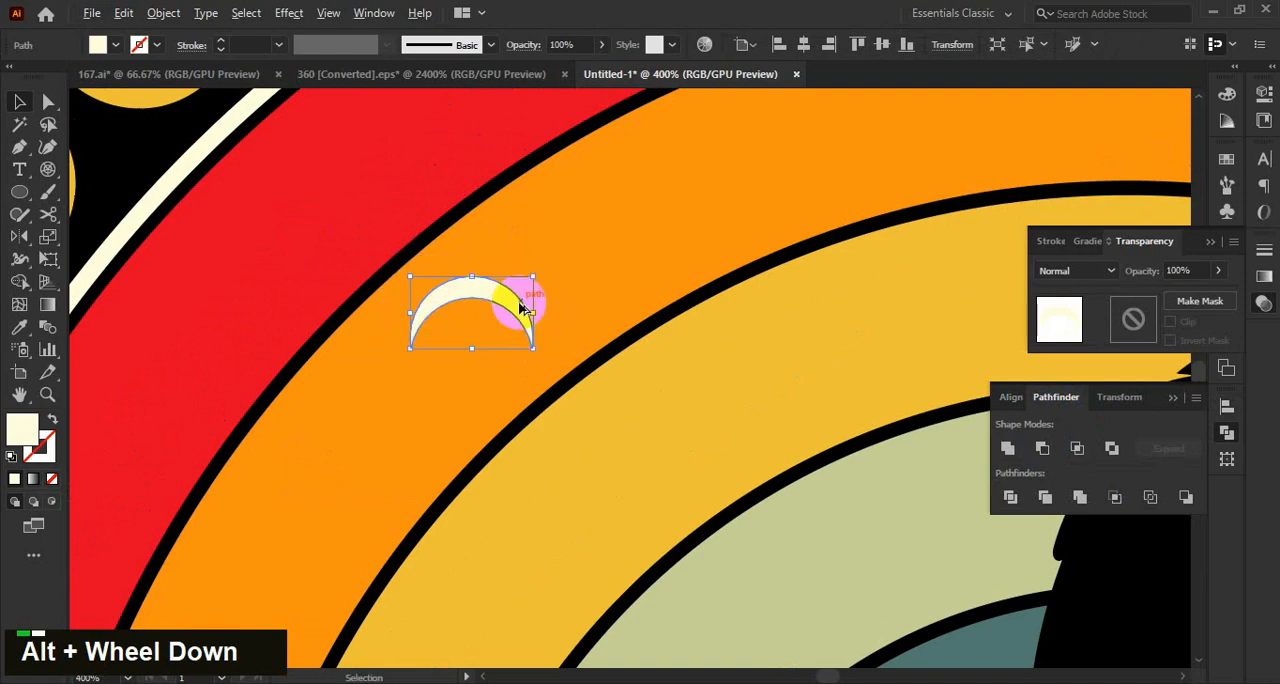
alt+scroll(514, 294, up, 2)
drag(560, 306, 522, 384)
alt+shift+drag(469, 276, 541, 302)
key(o)
key(Return)
key(Return)
key(v)
Trim the overlapping crescents into a flying bird with Shape Builder, and fill it with the background's black using the Eyedropper.
shift+click(498, 329)
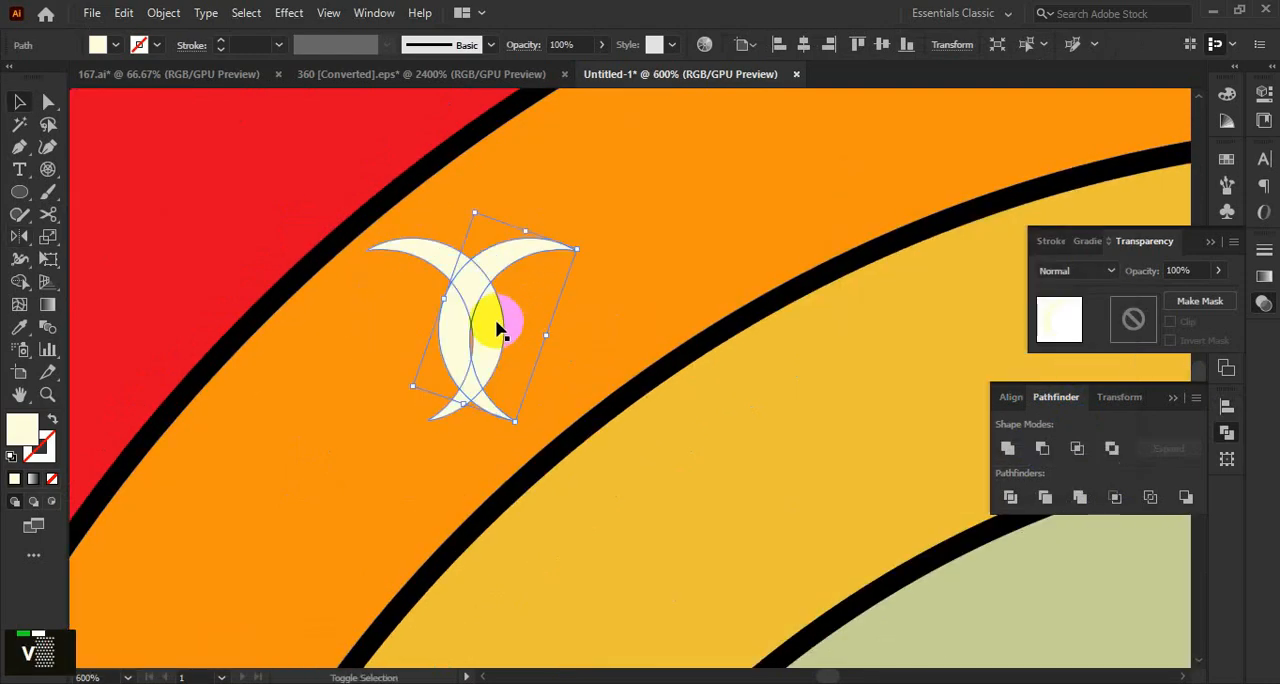
alt+scroll(730, 440, up, 2)
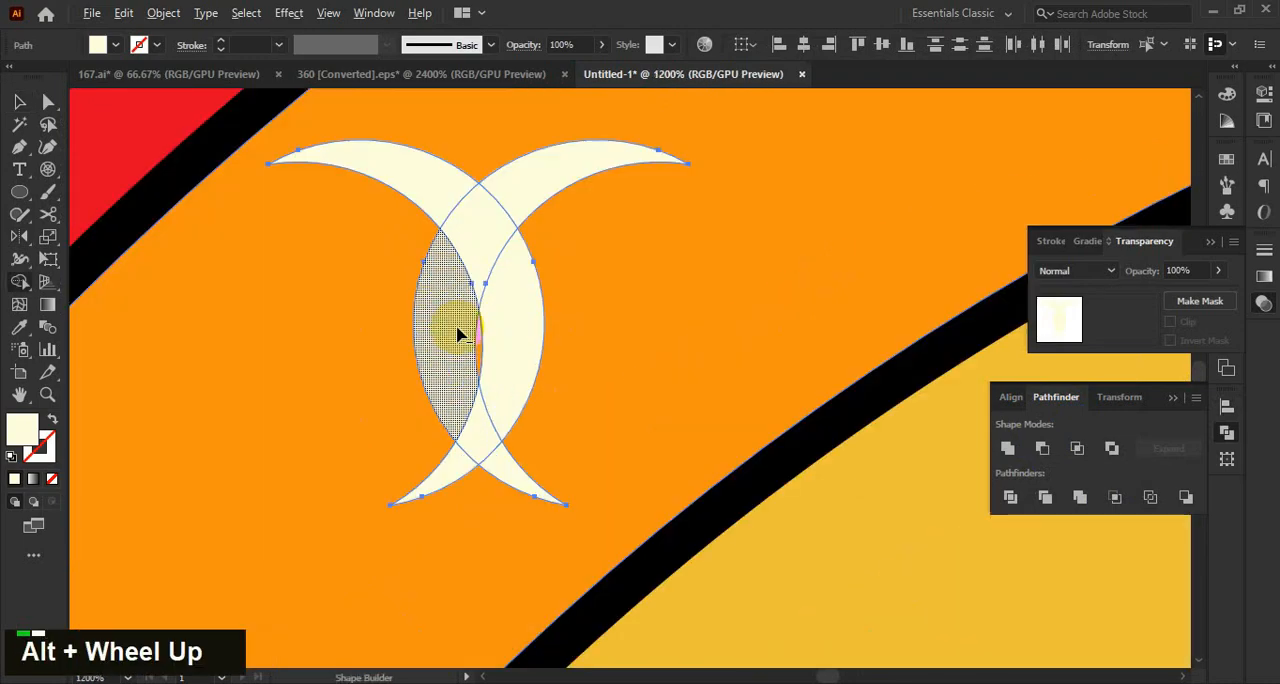
alt+click(465, 330)
alt+scroll(540, 474, down, 5)
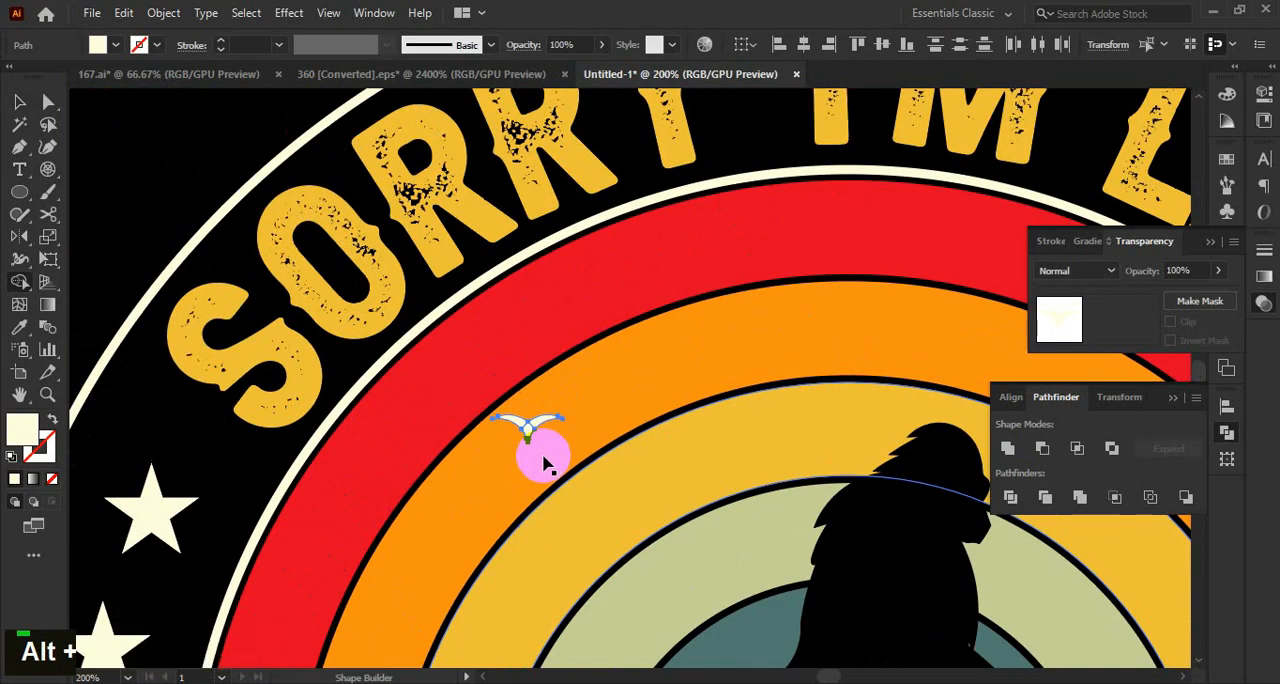
alt+scroll(600, 390, down, 3)
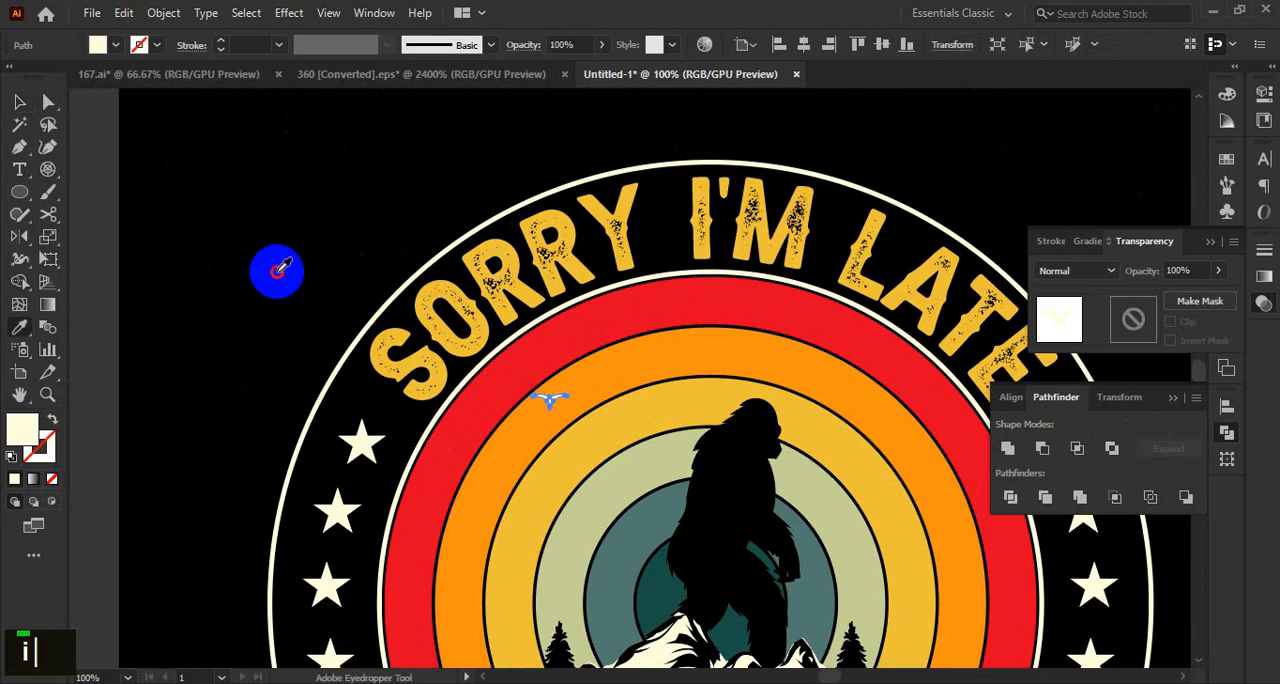
double_click(286, 238)
alt+scroll(560, 320, up, 2)
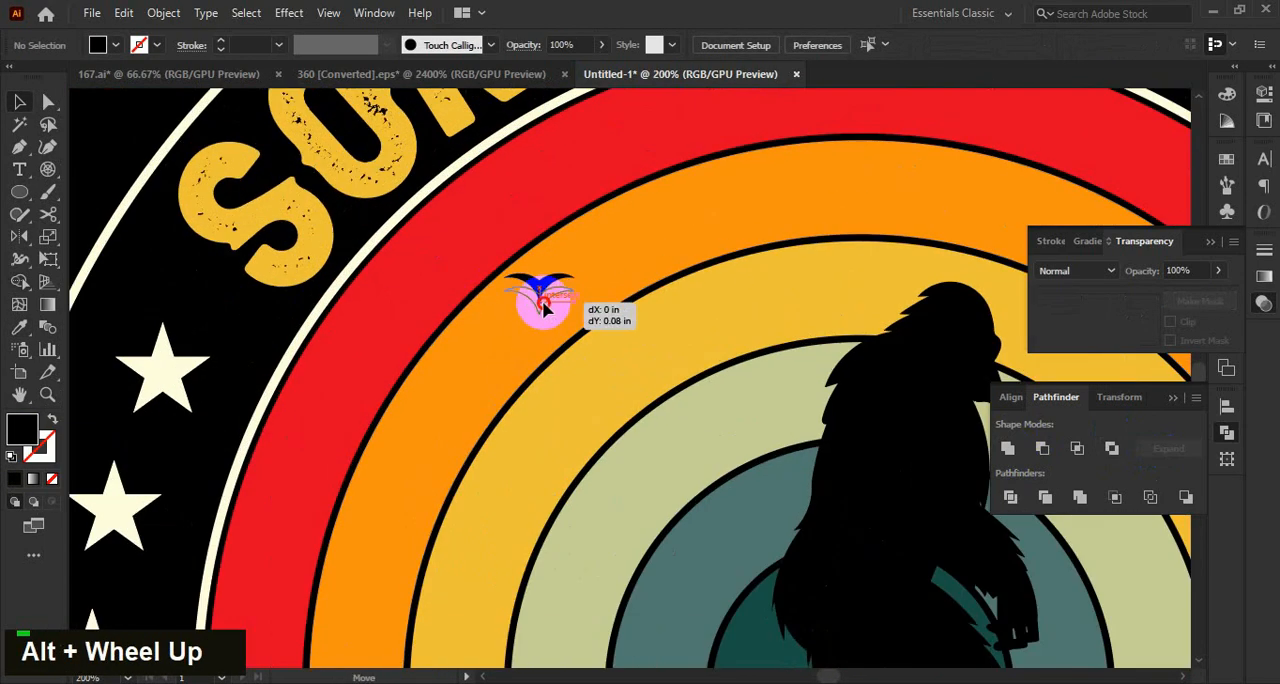
Adjust the bird's position on the orange ring and place a smaller copy farther down the ring's left side.
drag(543, 302, 541, 304)
click(89, 127)
alt+scroll(123, 148, down, 3)
alt+scroll(262, 175, up, 2)
alt+drag(243, 211, 135, 355)
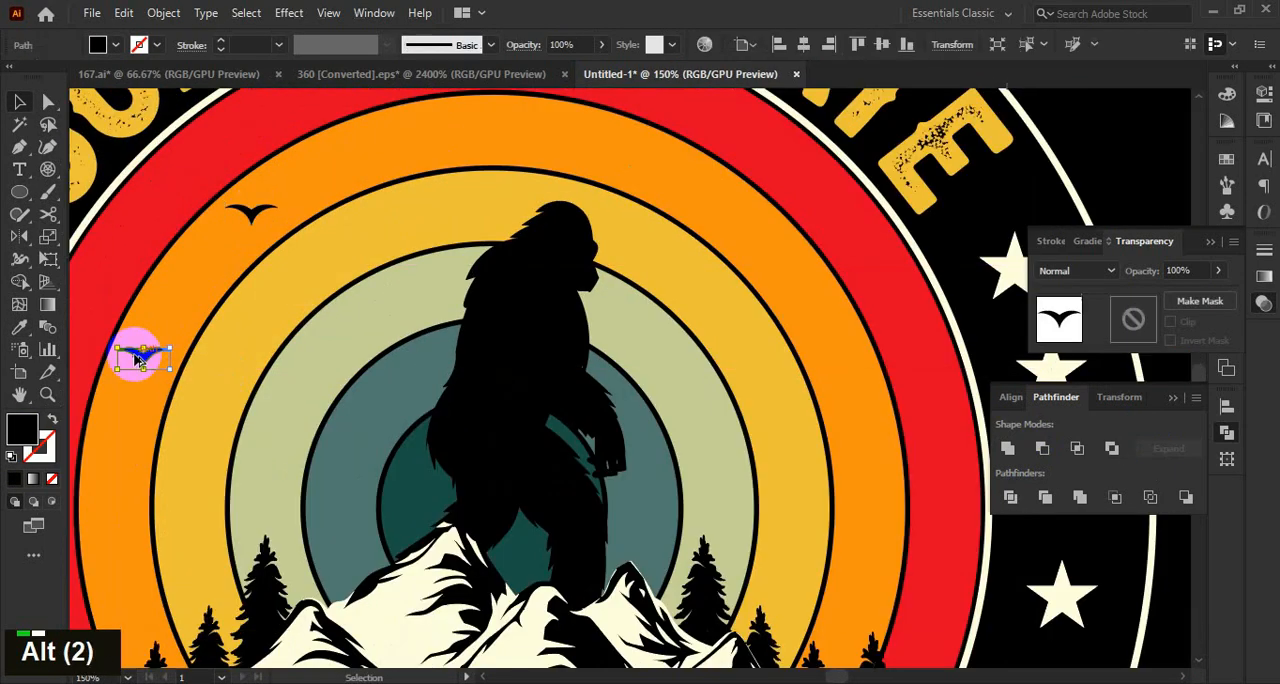
alt+scroll(194, 377, up, 1)
alt+shift+click(266, 317)
alt+scroll(195, 343, down, 2)
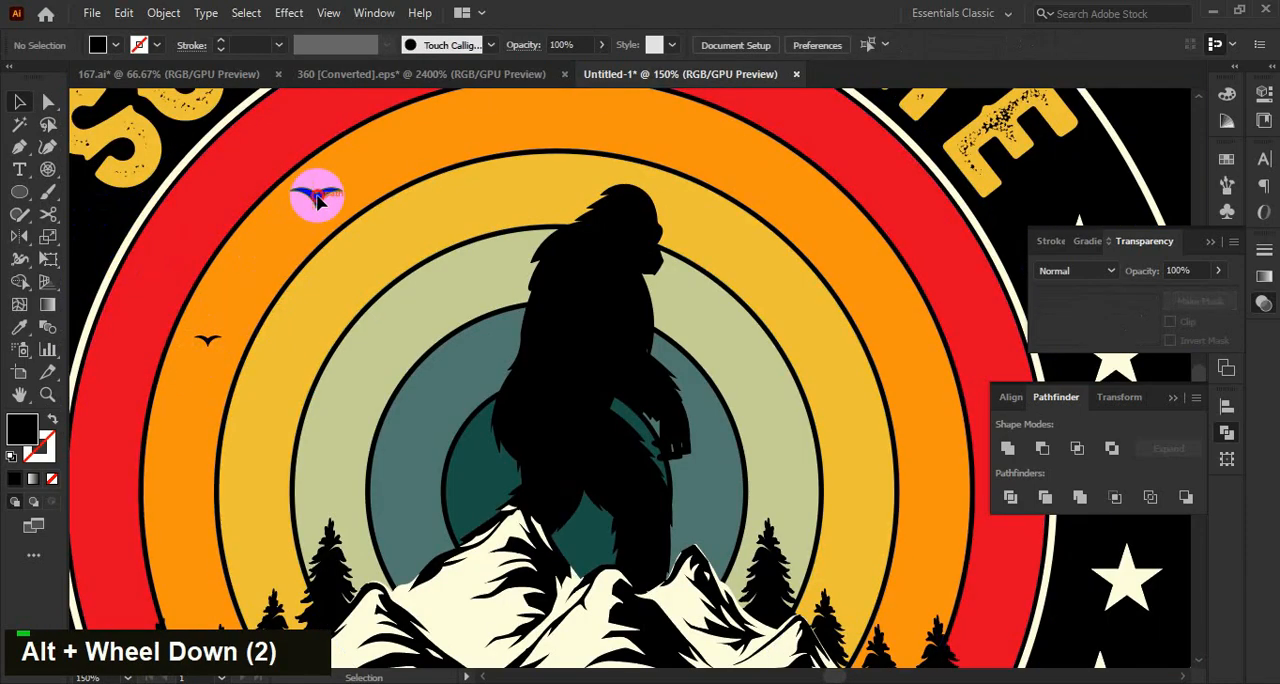
Place bird copies on the red ring's upper right, the top of the orange ring and the yellow ring right of the bigfoot.
alt+drag(316, 200, 893, 178)
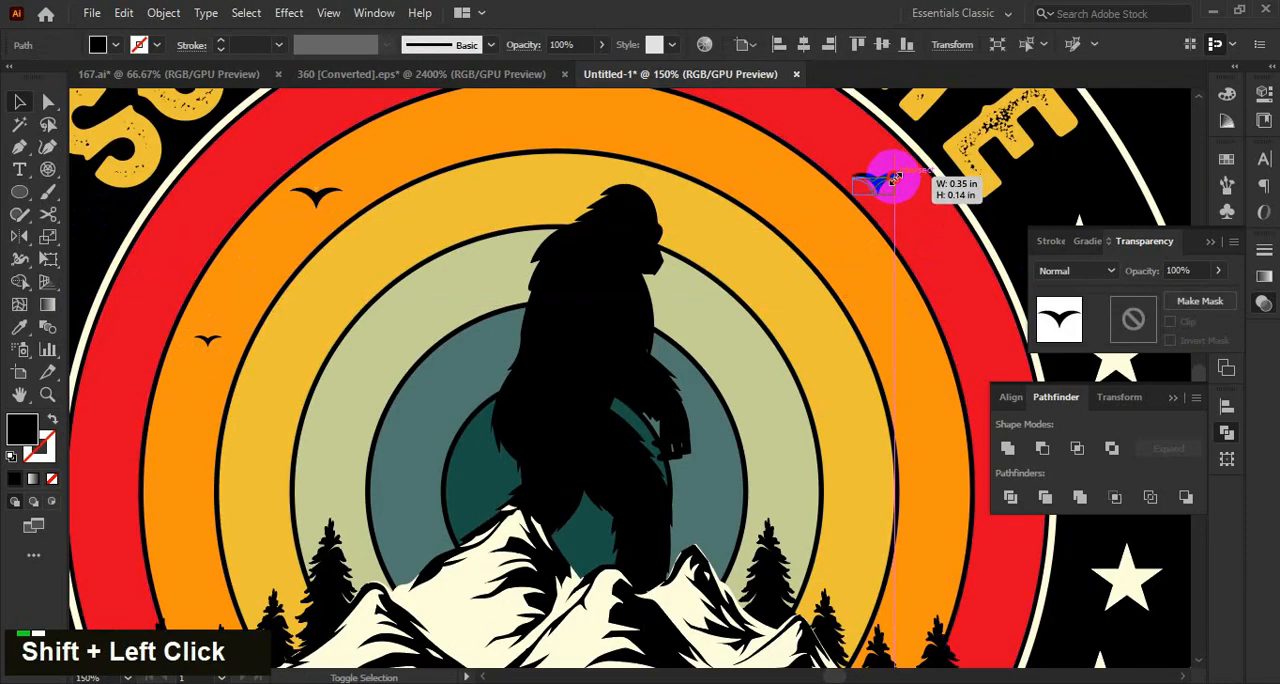
alt+scroll(893, 178, down, 1)
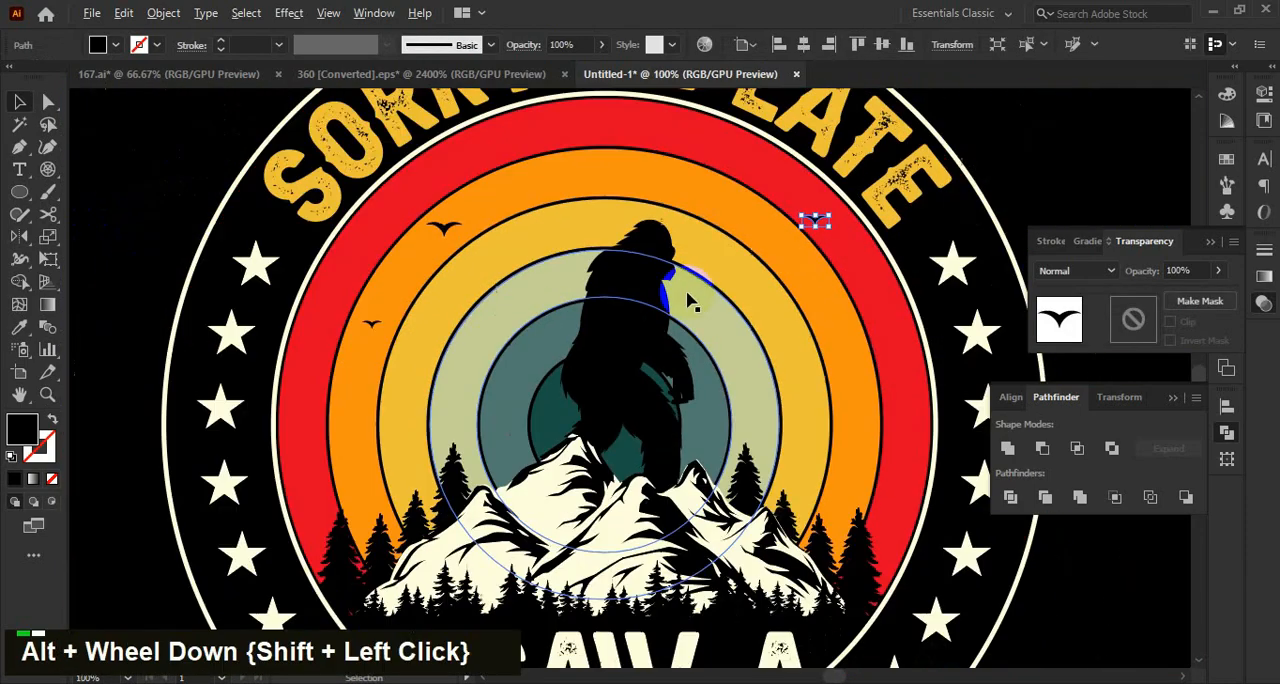
click(333, 329)
alt+drag(396, 288, 616, 168)
click(1034, 138)
alt+scroll(594, 197, down, 2)
click(834, 184)
drag(834, 184, 834, 217)
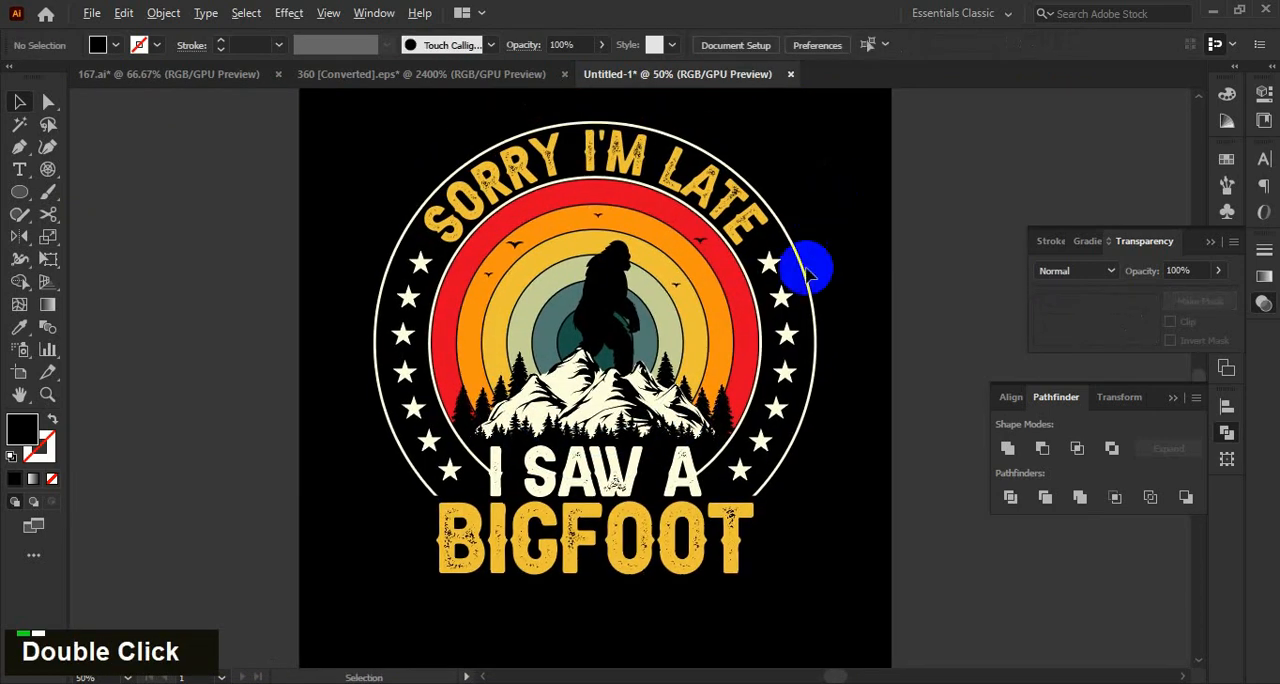
Copy the small bird from the bigfoot's right side onto the pale green ring at its left, and deselect it.
alt+scroll(700, 295, up, 2)
alt+drag(658, 280, 400, 288)
double_click(909, 215)
alt+scroll(909, 212, down, 2)
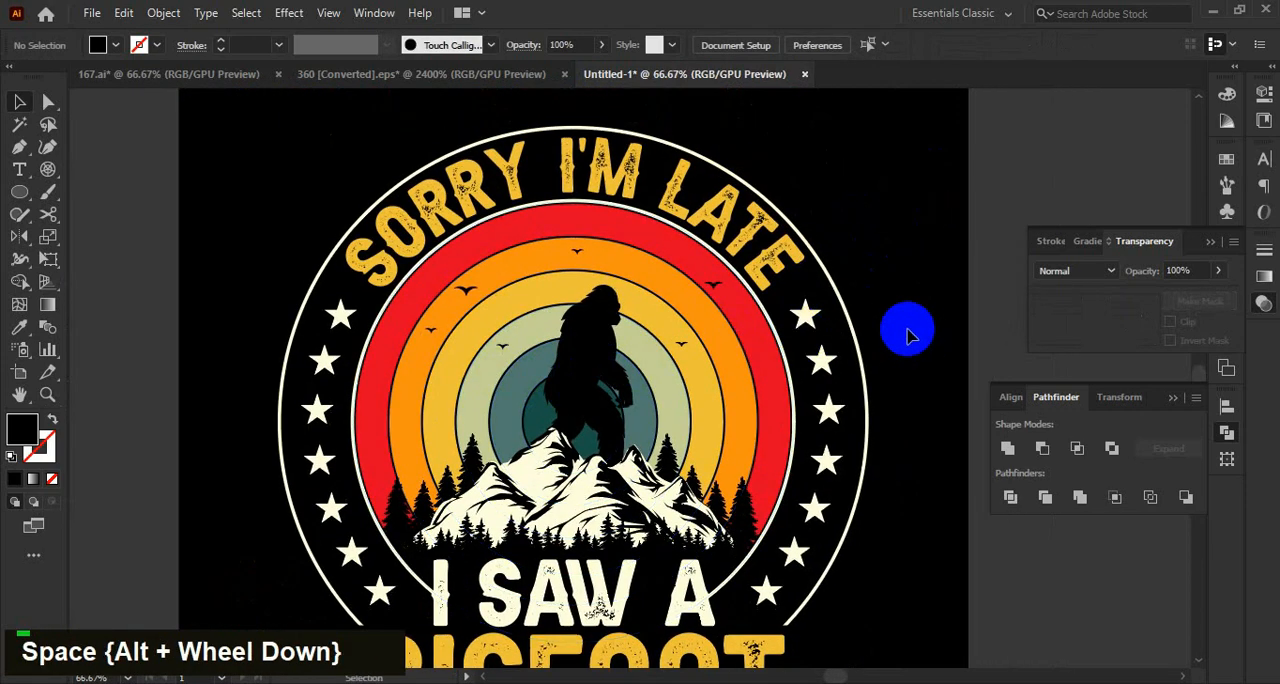
drag(908, 335, 889, 297)
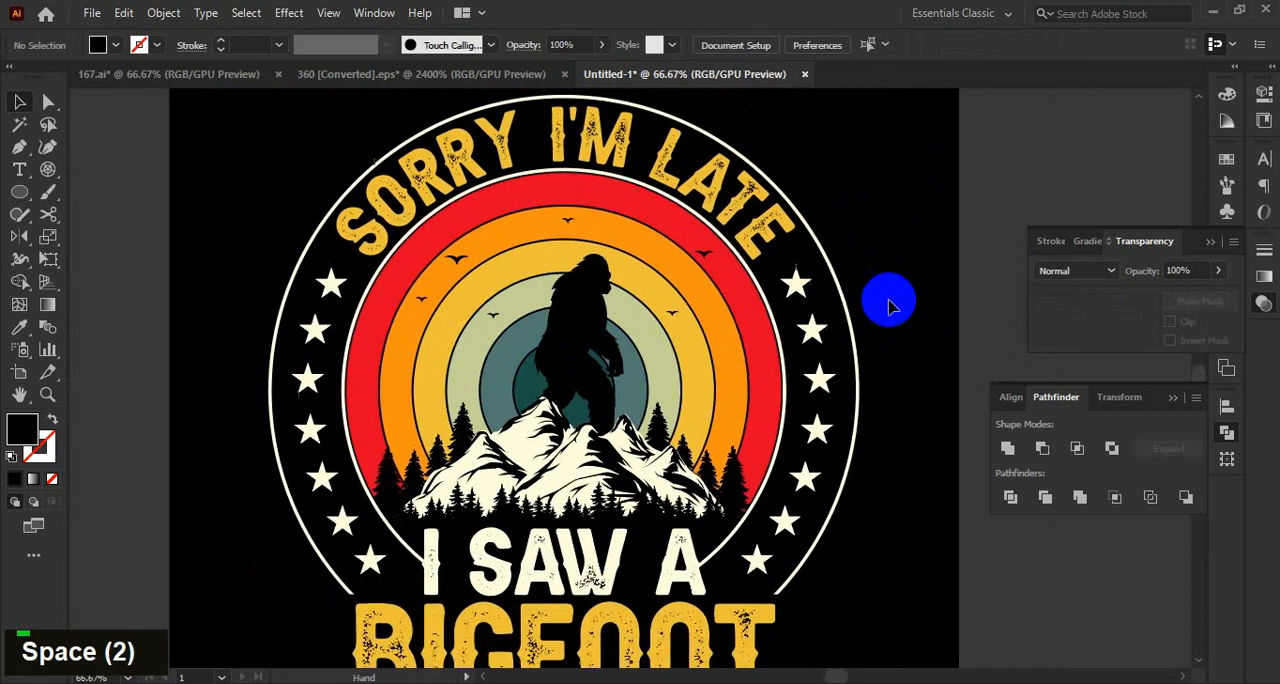
Select all the birds over the sunset rings and cut them.
click(646, 263)
alt+scroll(630, 265, up, 1)
shift+click(358, 326)
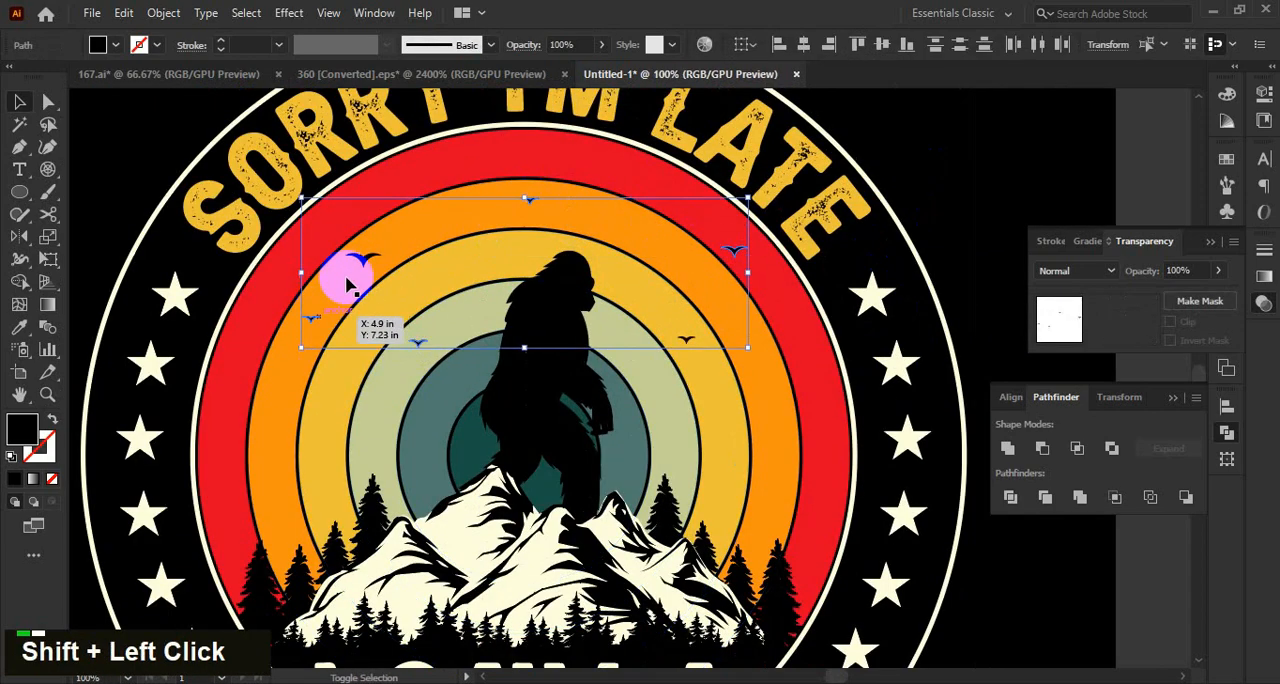
alt+scroll(690, 345, down, 2)
key(ctrl+x)
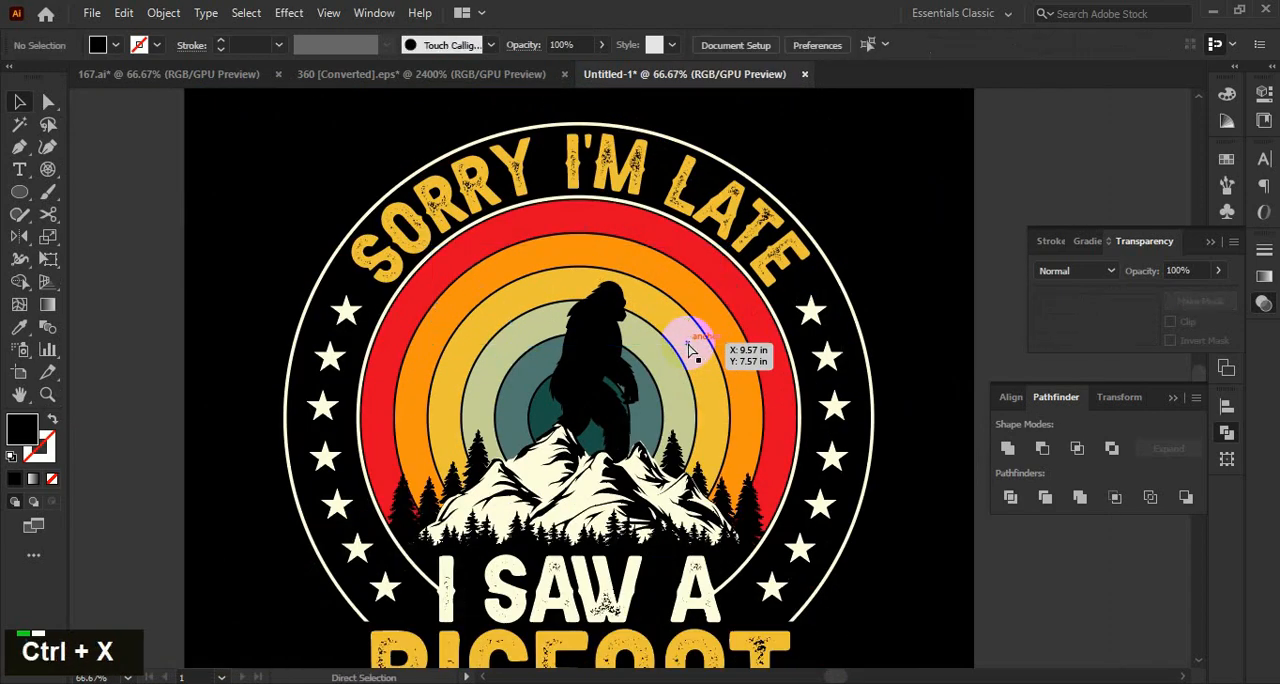
Isolate the design group, paste the birds in front inside the sunset rings' opacity mask, and leave isolation mode.
click(692, 352)
double_click(690, 360)
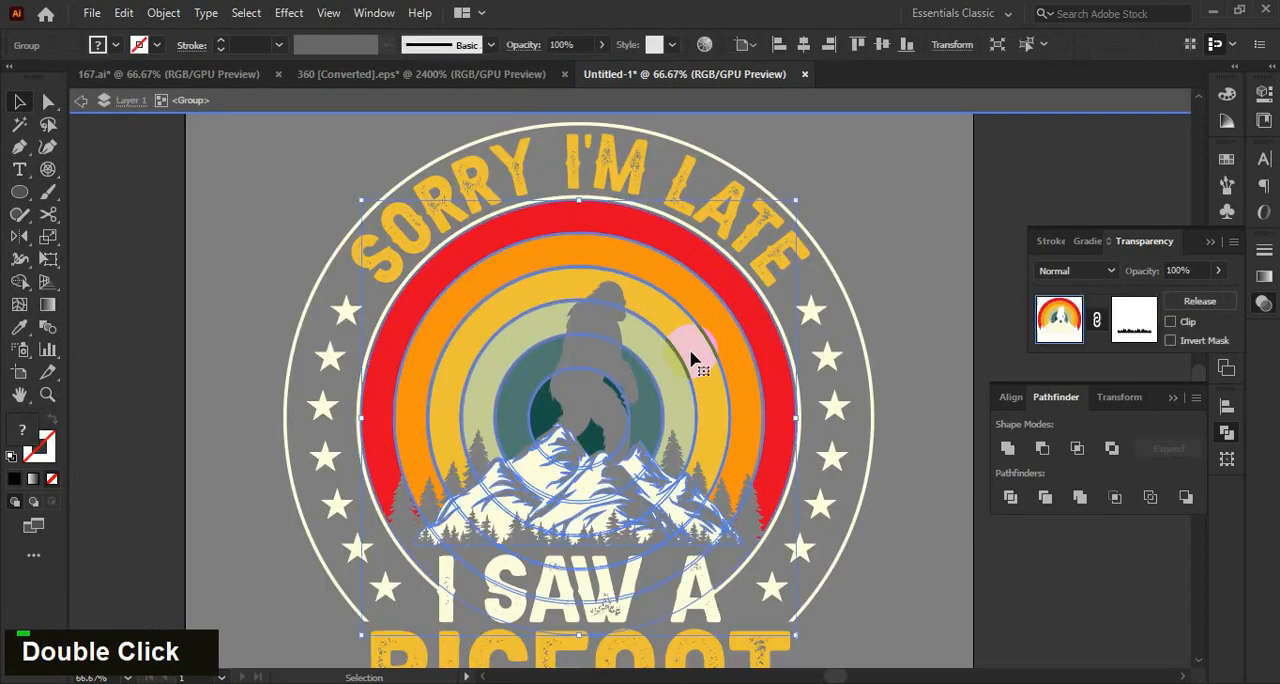
click(1148, 322)
key(ctrl+f)
click(1059, 320)
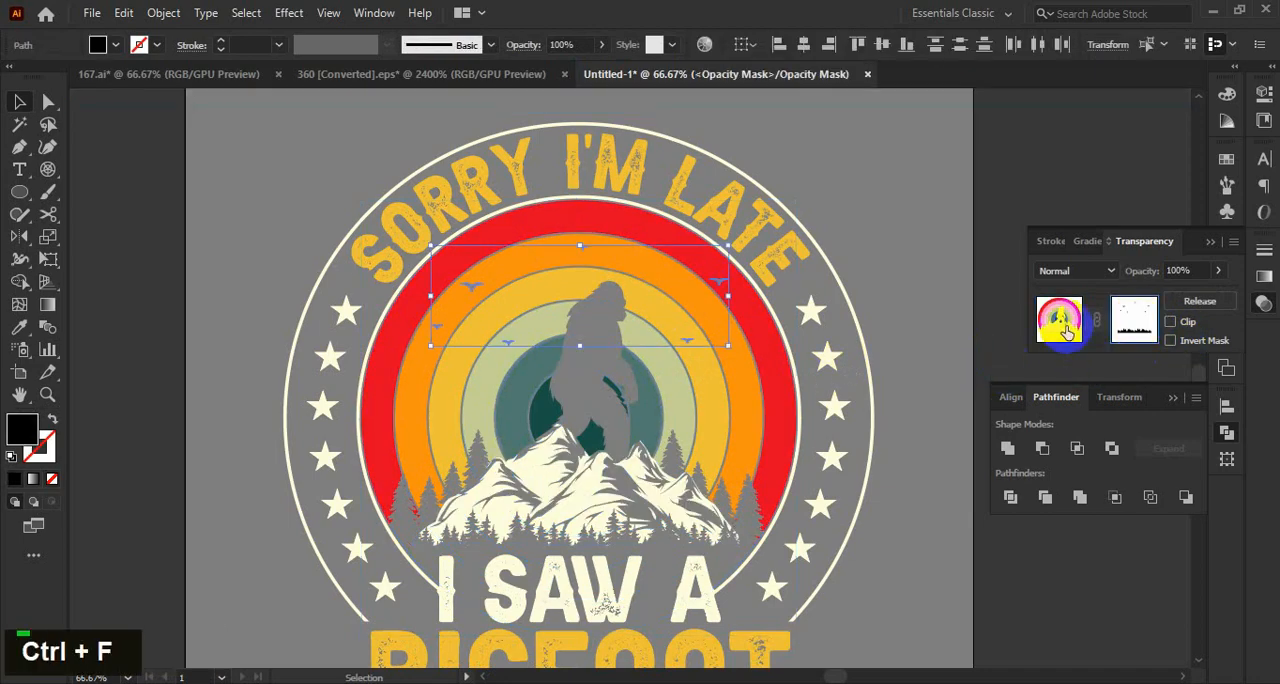
double_click(855, 245)
Draw a narrow right triangle about 0.22 in tall with the Pen tool right of the "A" and fill it with the lettering's cream.
alt+scroll(866, 315, down, 2)
alt+scroll(628, 478, up, 2)
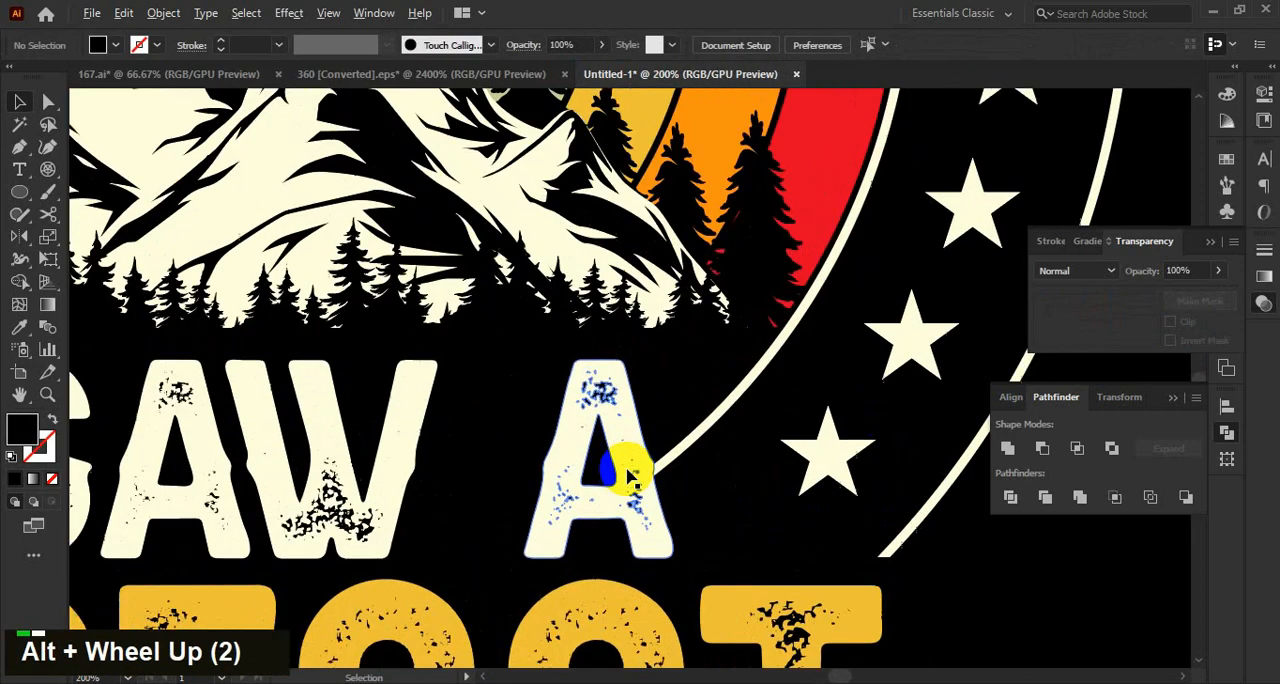
alt+scroll(628, 478, up, 1)
key(p)
alt+scroll(718, 368, up, 1)
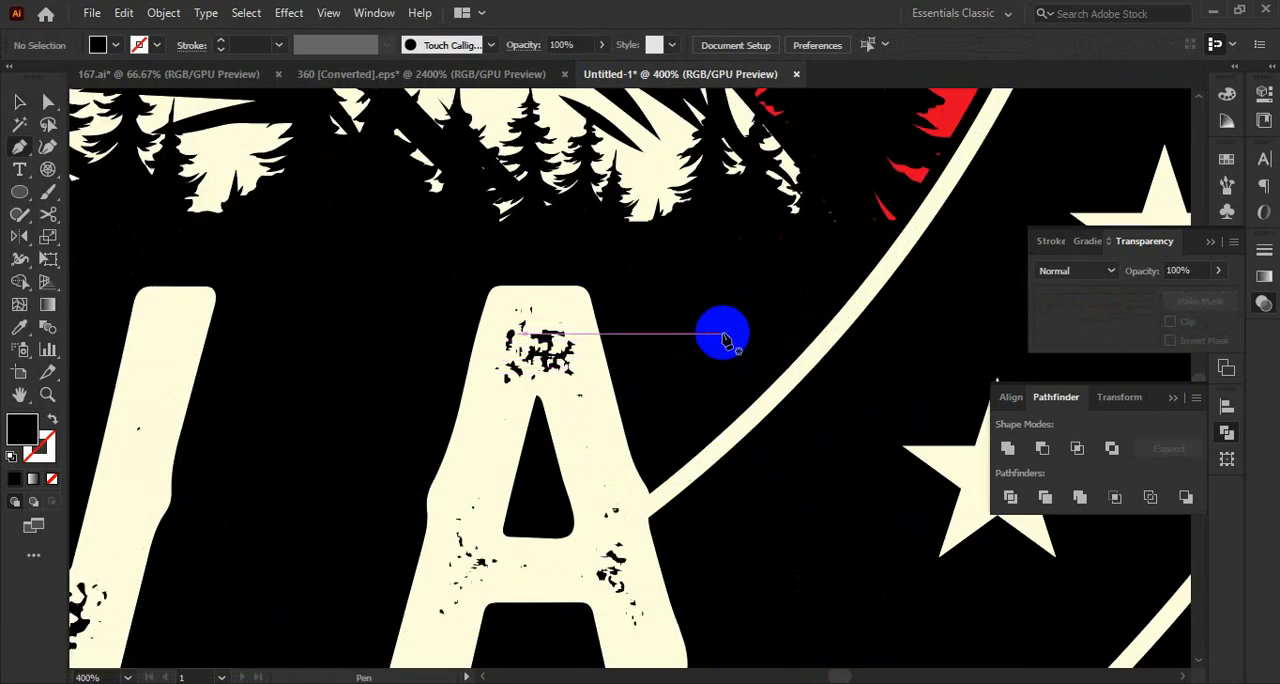
drag(722, 334, 722, 268)
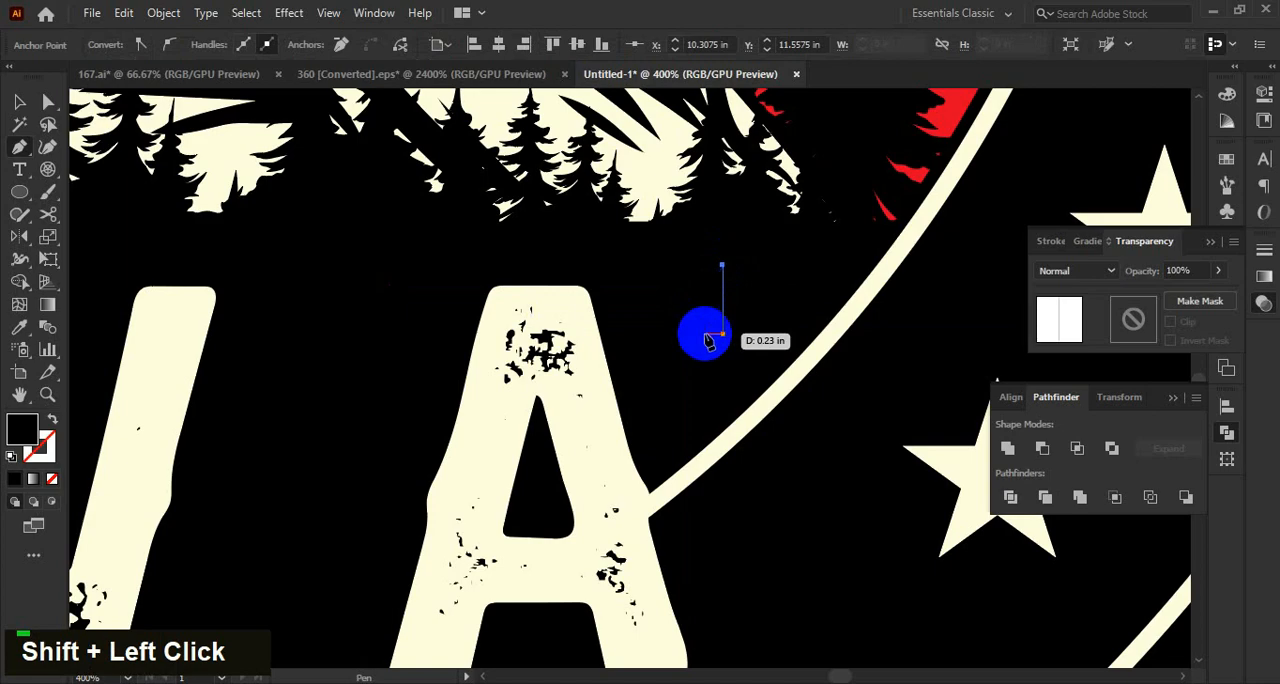
shift+click(708, 340)
key(i)
click(600, 446)
Duplicate the triangle, rotate the copy 180° and align its straight edge with the original's to form a lightning-bolt shape.
key(v)
alt+scroll(751, 292, up, 2)
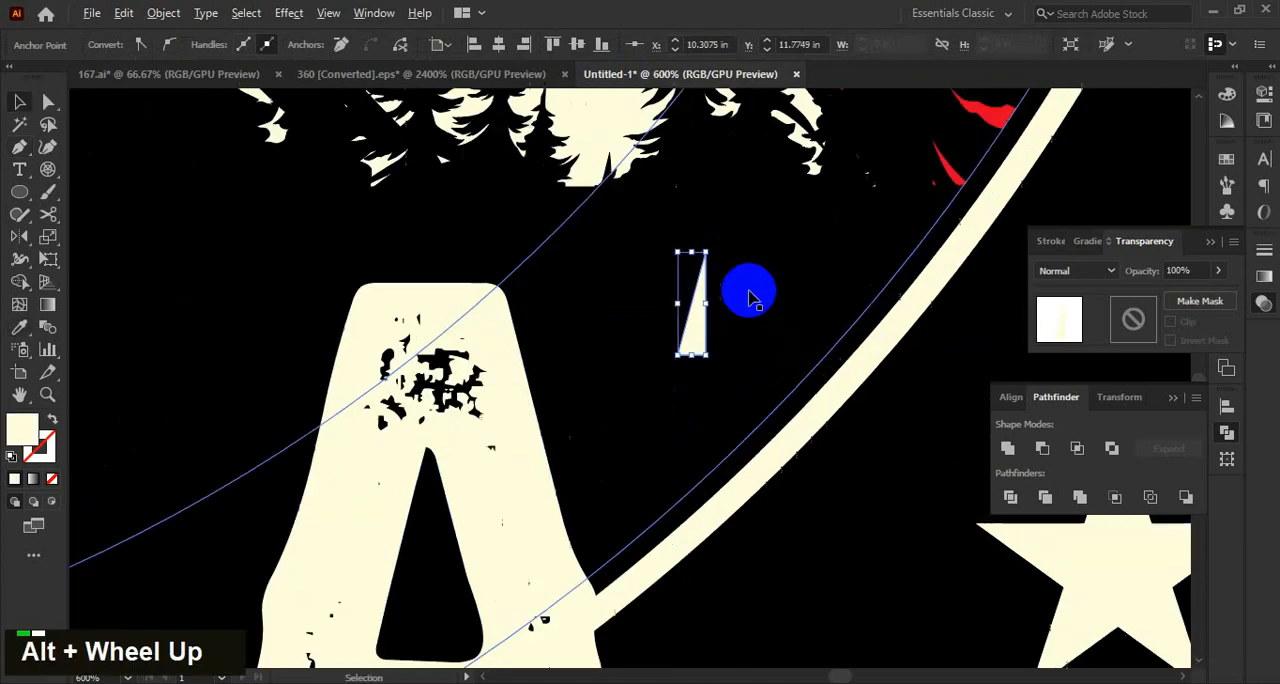
click(726, 345)
click(688, 345)
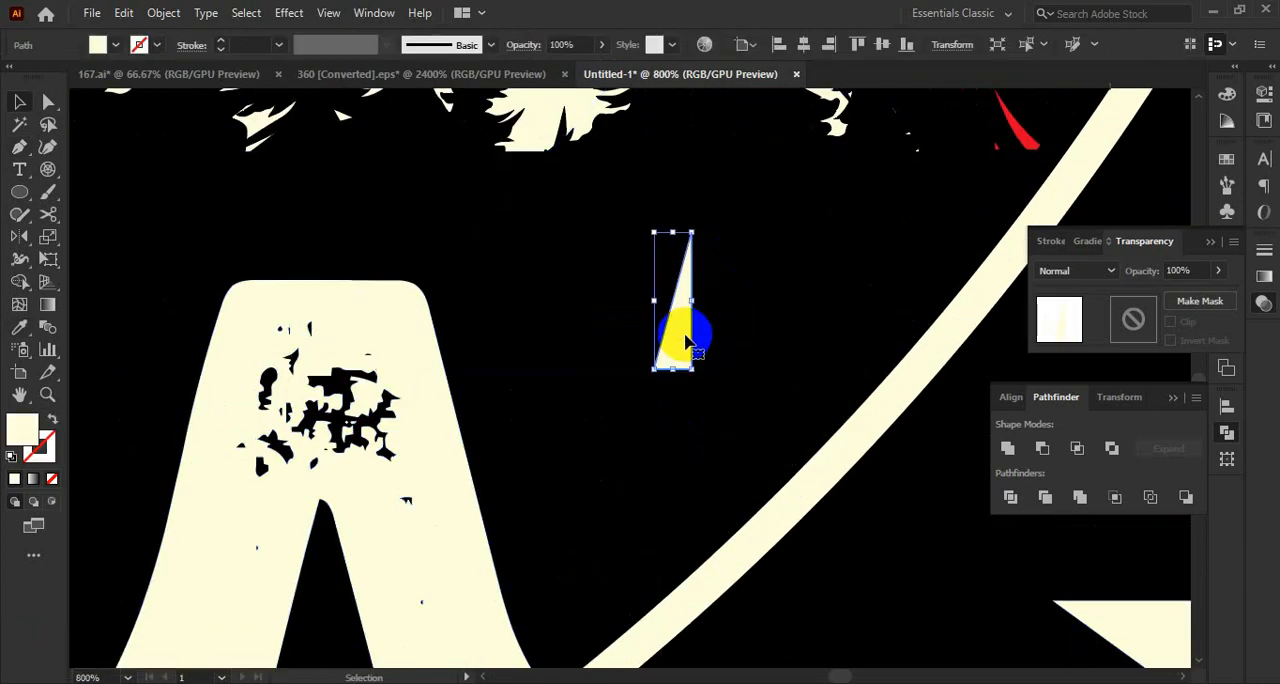
alt+drag(684, 338, 684, 399)
shift+drag(700, 286, 670, 432)
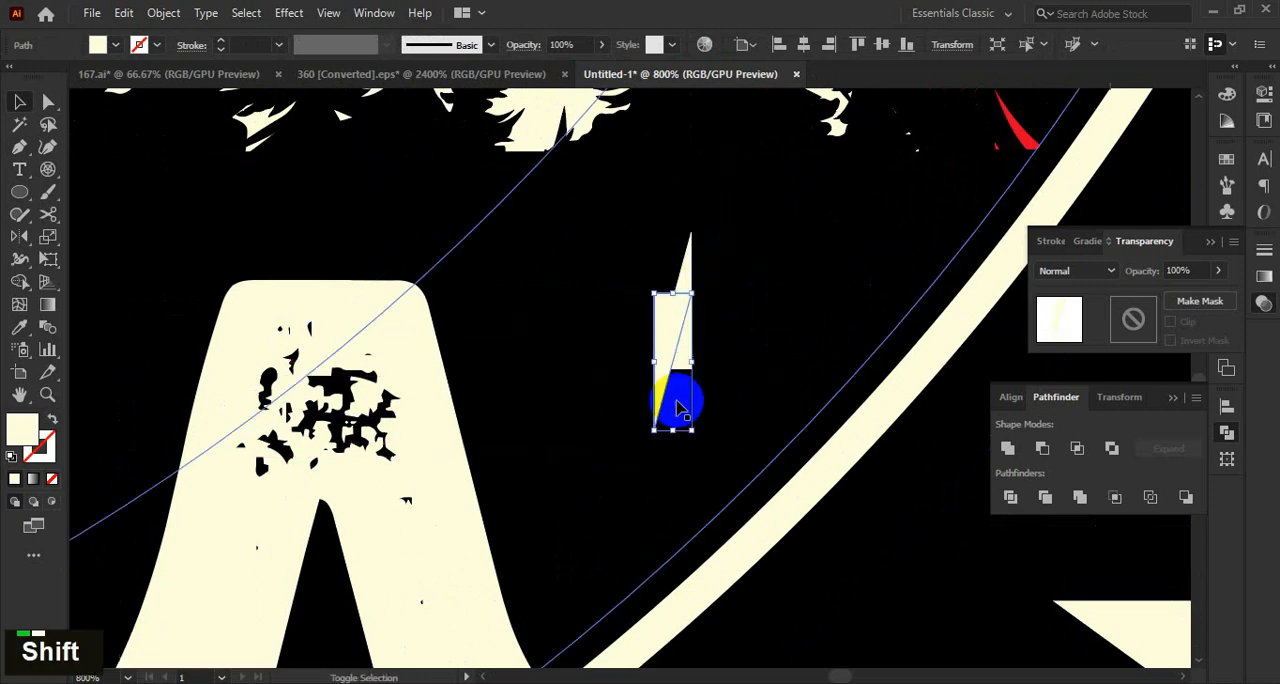
alt+scroll(672, 333, up, 1)
drag(726, 344, 694, 375)
key(Right)
key(Right)
key(Left)
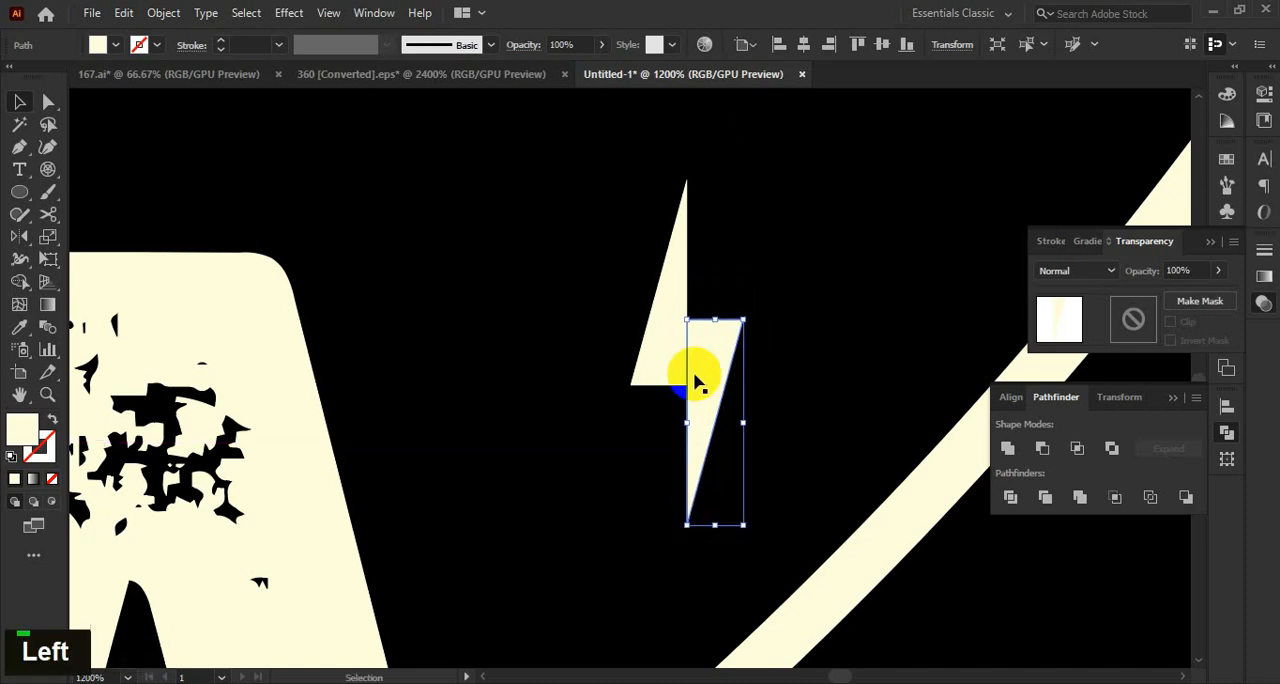
Overlap the lower triangle with the upper one and unite them into a single lightning-bolt shape.
key(Down)
click(522, 380)
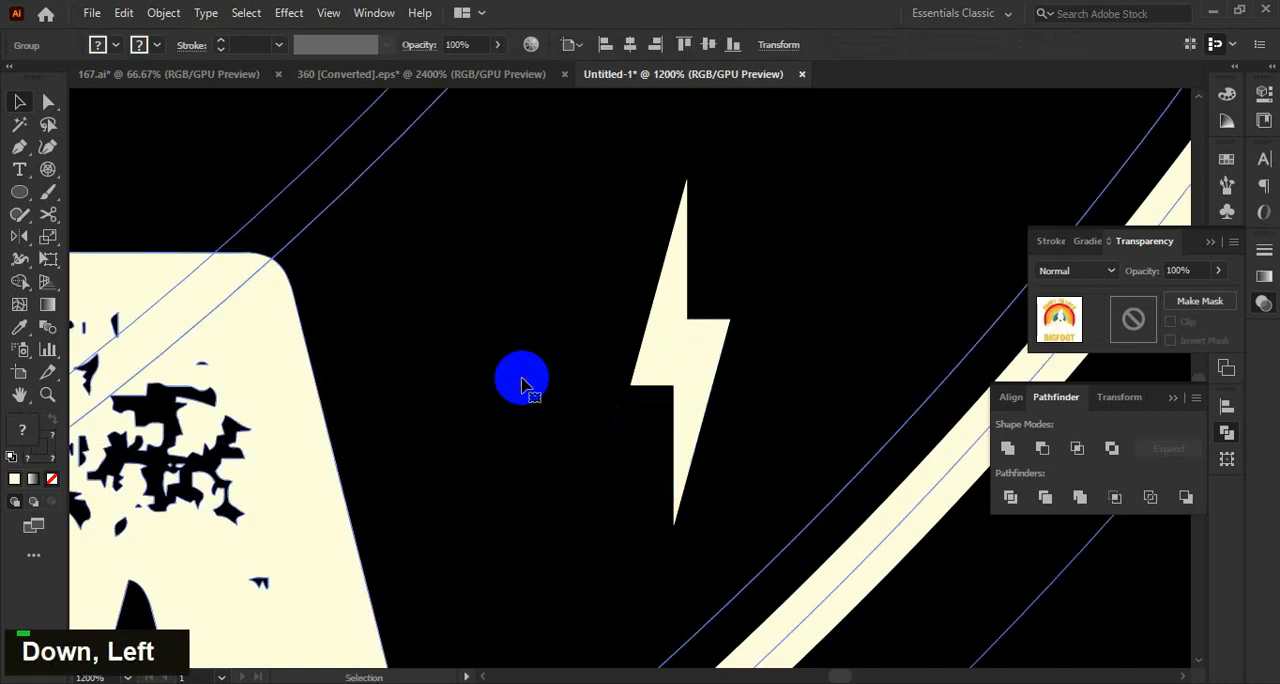
click(696, 412)
shift+click(680, 298)
click(1007, 451)
alt+scroll(675, 428, down, 4)
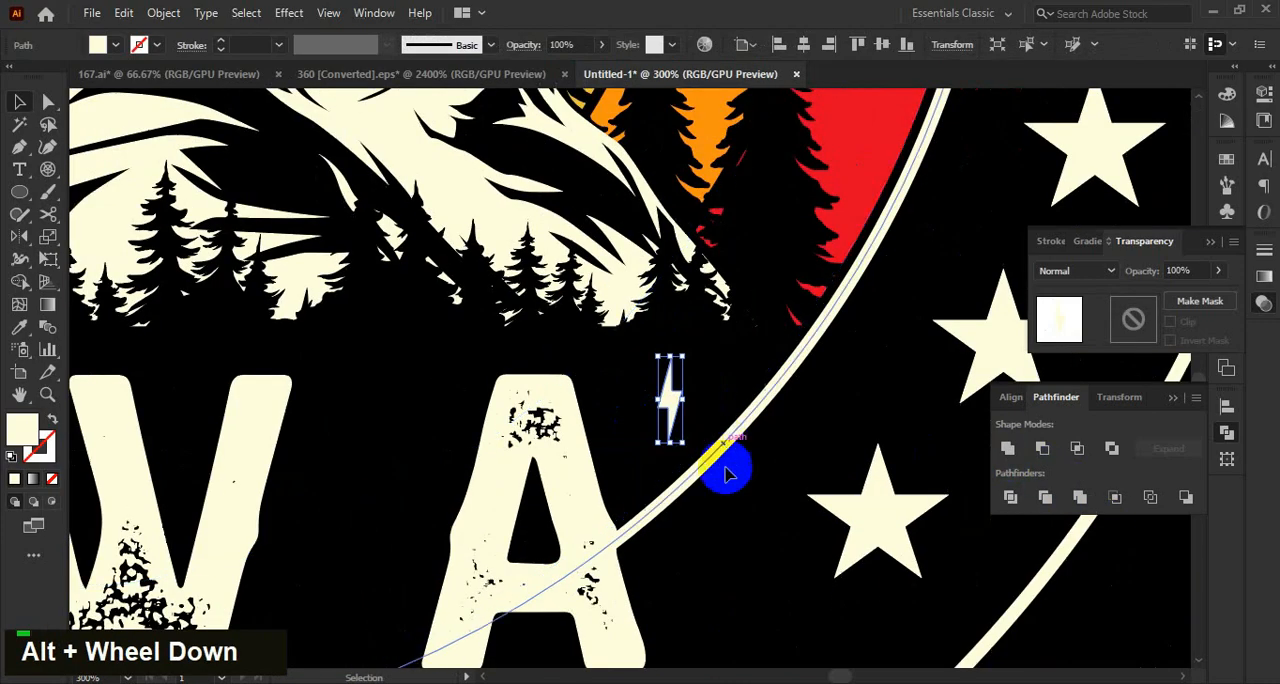
Rotate the lightning bolt clockwise to follow the ring's curve and place it between the "A" and the inner ring outline.
alt+scroll(722, 364, up, 2)
drag(711, 301, 695, 406)
alt+scroll(695, 402, down, 6)
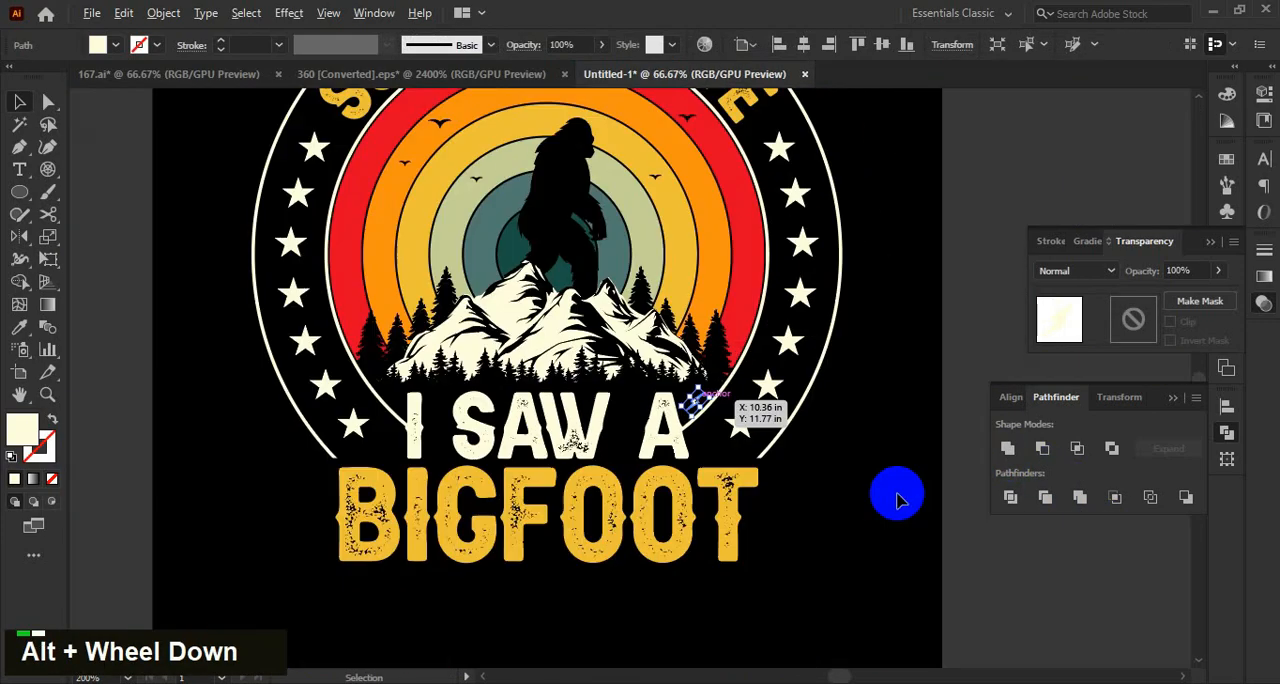
click(885, 532)
key(space)
alt+scroll(348, 450, up, 1)
click(871, 378)
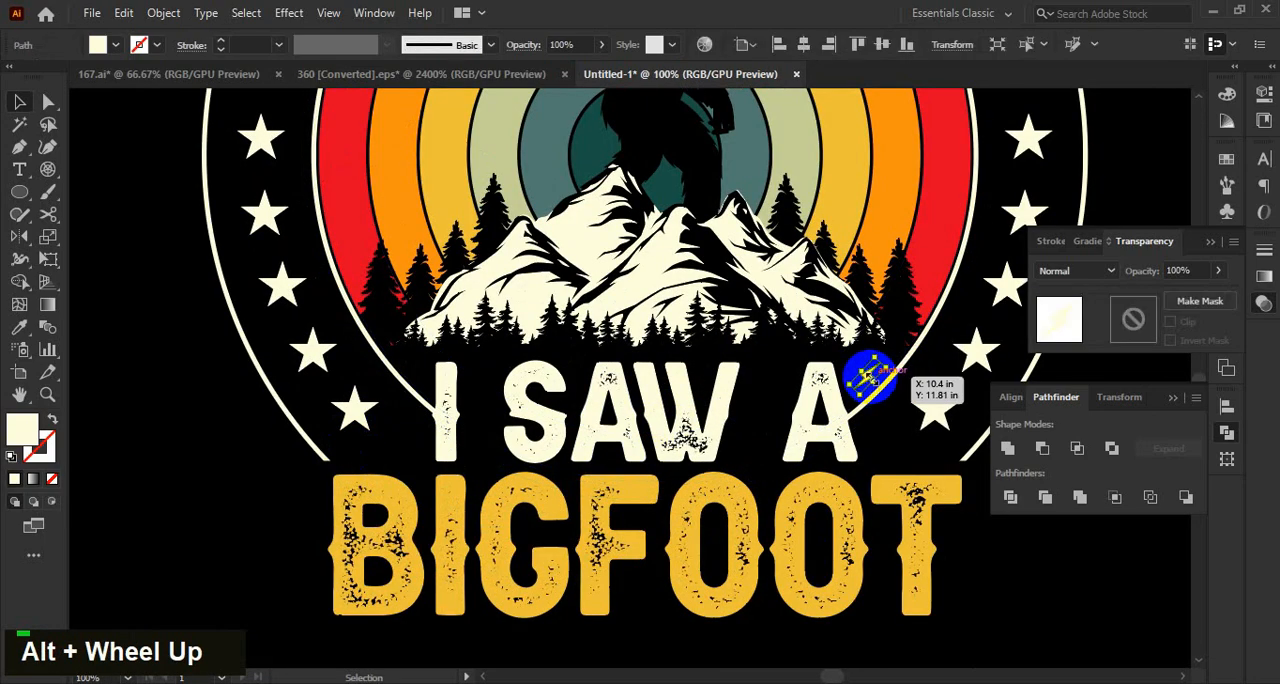
Duplicate the lightning bolt across the "I SAW A" lettering toward its opposite end.
drag(869, 375, 477, 422)
key(ctrl+z)
click(948, 560)
alt+scroll(902, 412, up, 2)
alt+shift+drag(834, 348, 308, 352)
alt+scroll(530, 349, down, 2)
alt+scroll(514, 349, up, 1)
Mirror the copied bolt across the vertical axis and place it between the "I" and the inner ring outline.
key(o)
key(Return)
key(Return)
key(v)
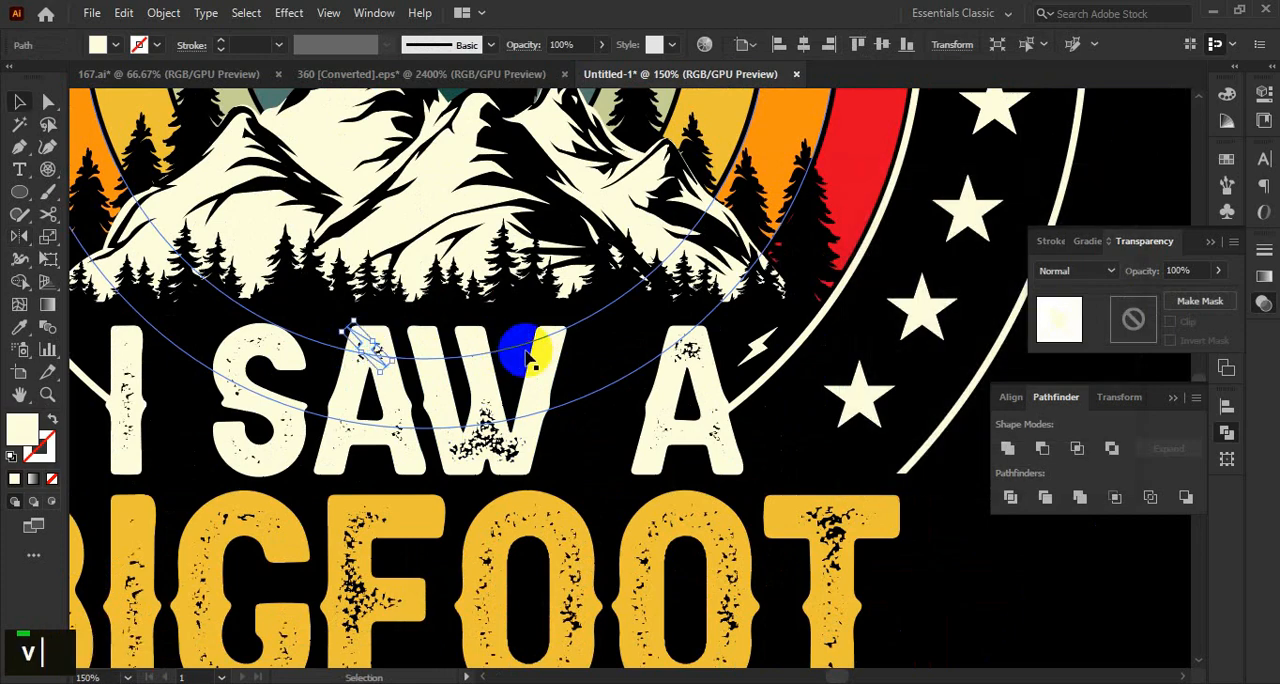
alt+scroll(600, 348, down, 2)
alt+scroll(516, 347, up, 2)
shift+drag(496, 342, 212, 345)
Group the two lightning bolts and center the pair horizontally on the design group.
shift+click(898, 343)
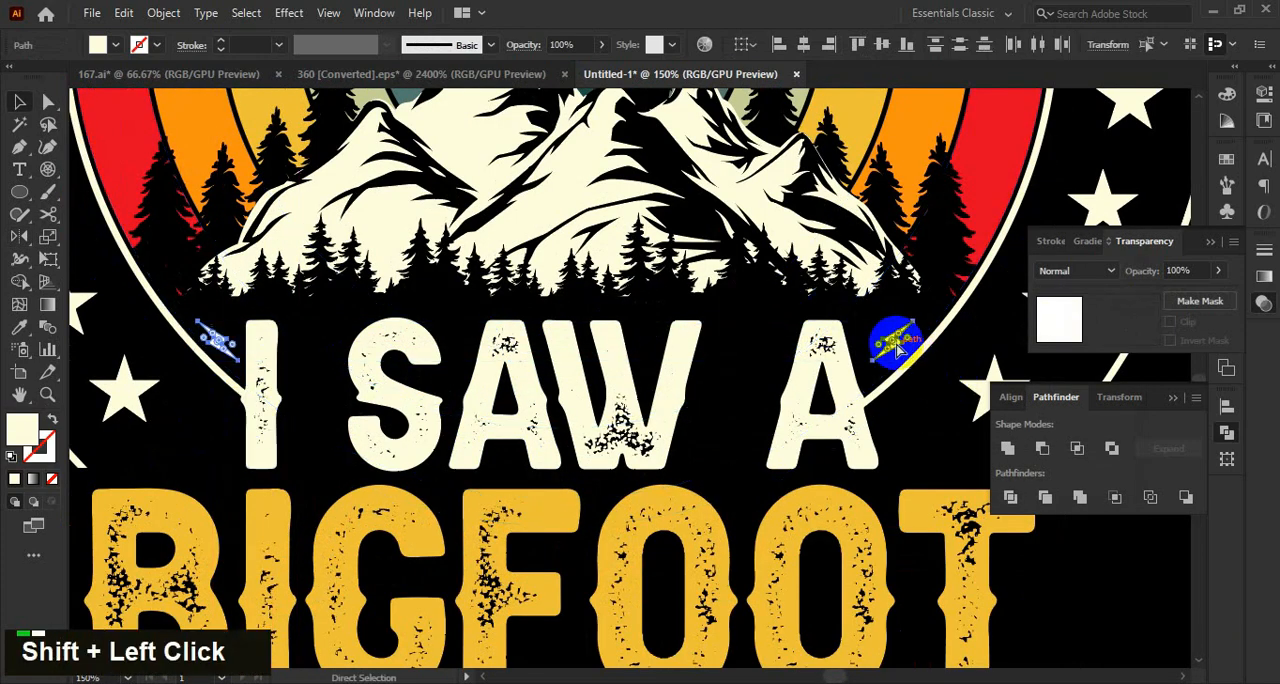
key(ctrl+g)
alt+scroll(771, 361, down, 1)
shift+click(876, 267)
click(875, 264)
click(1011, 397)
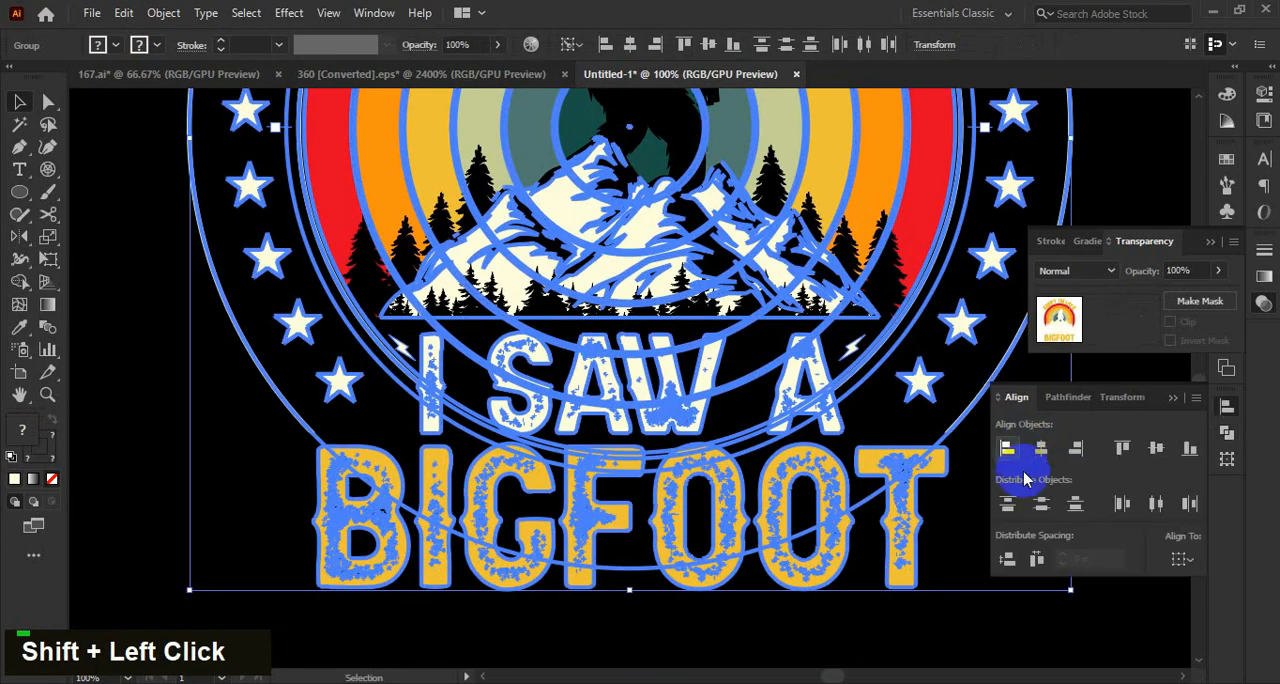
scroll(905, 620, down, 1)
click(856, 582)
drag(888, 470, 876, 486)
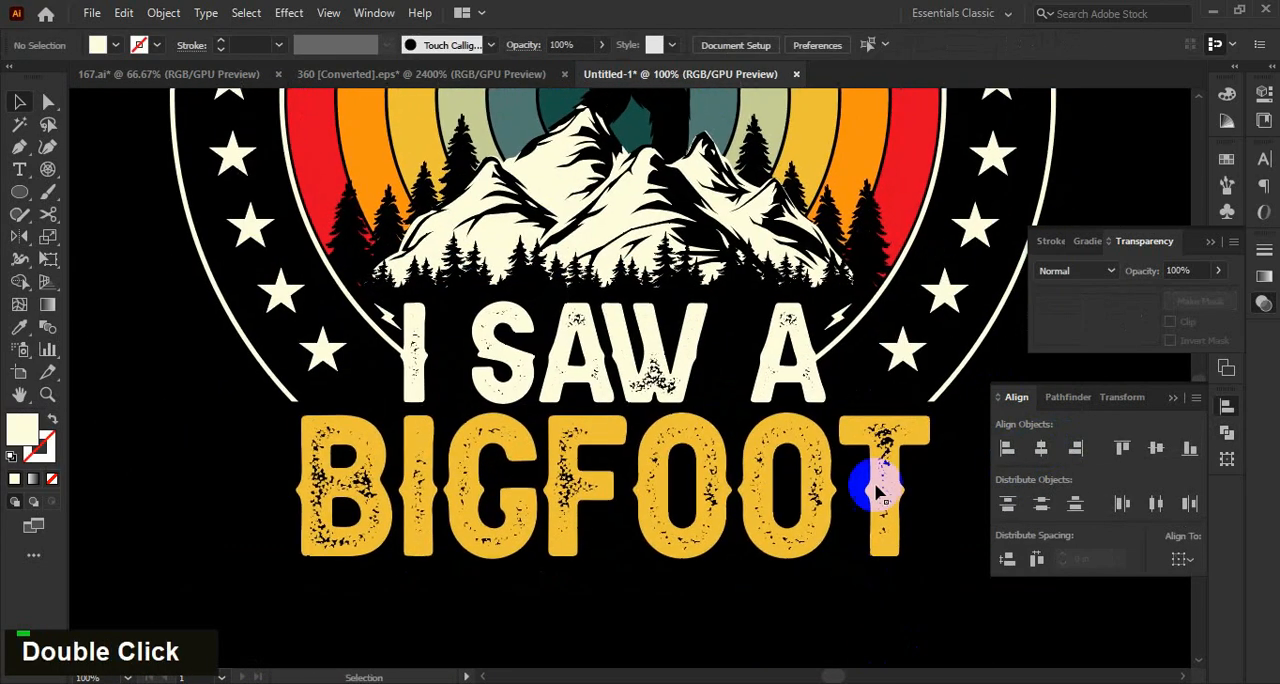
drag(978, 540, 858, 538)
Isolate the bolt group and fine-tune the placement of the bolts beside the "I SAW A" lettering.
alt+scroll(916, 527, down, 2)
alt+scroll(858, 538, up, 4)
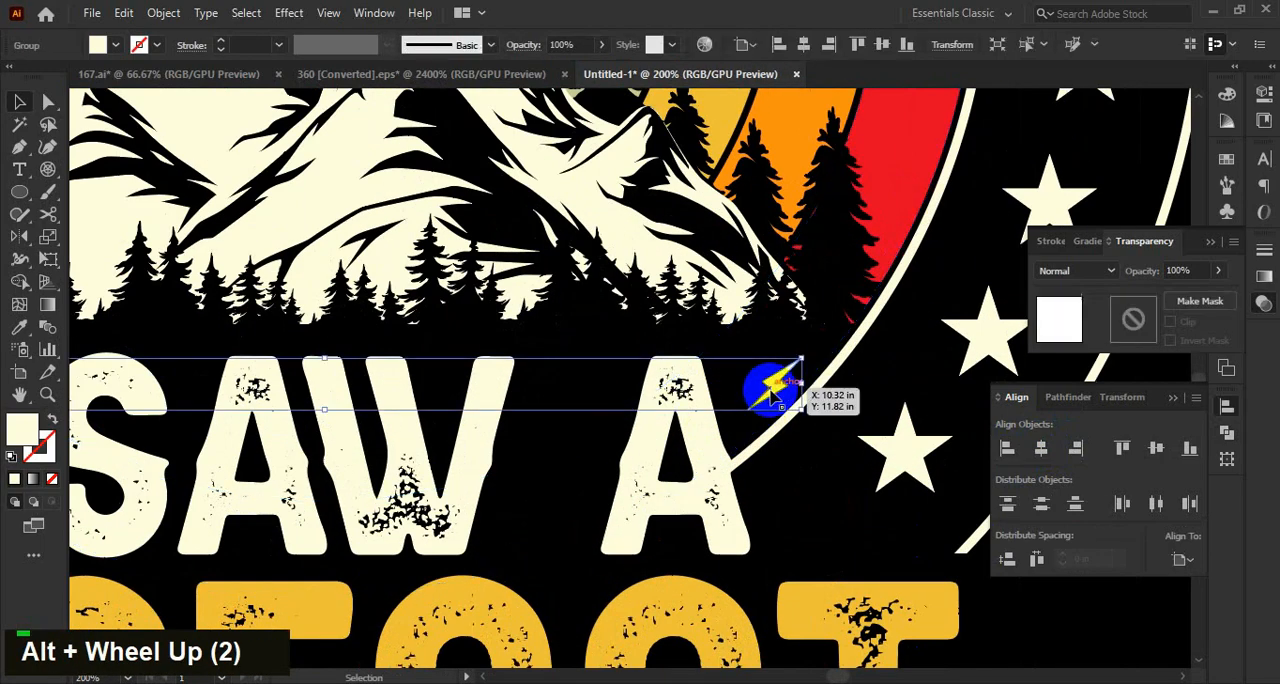
double_click(773, 395)
click(772, 386)
alt+scroll(771, 381, down, 2)
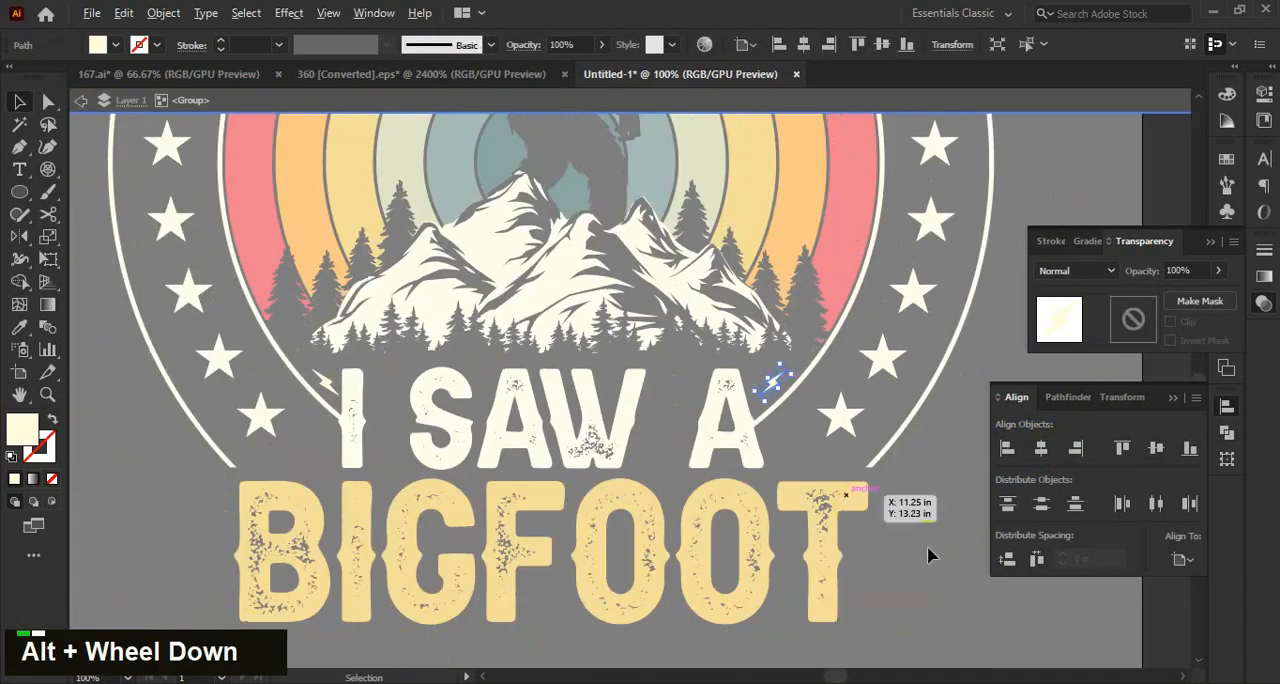
alt+scroll(329, 397, up, 2)
click(327, 388)
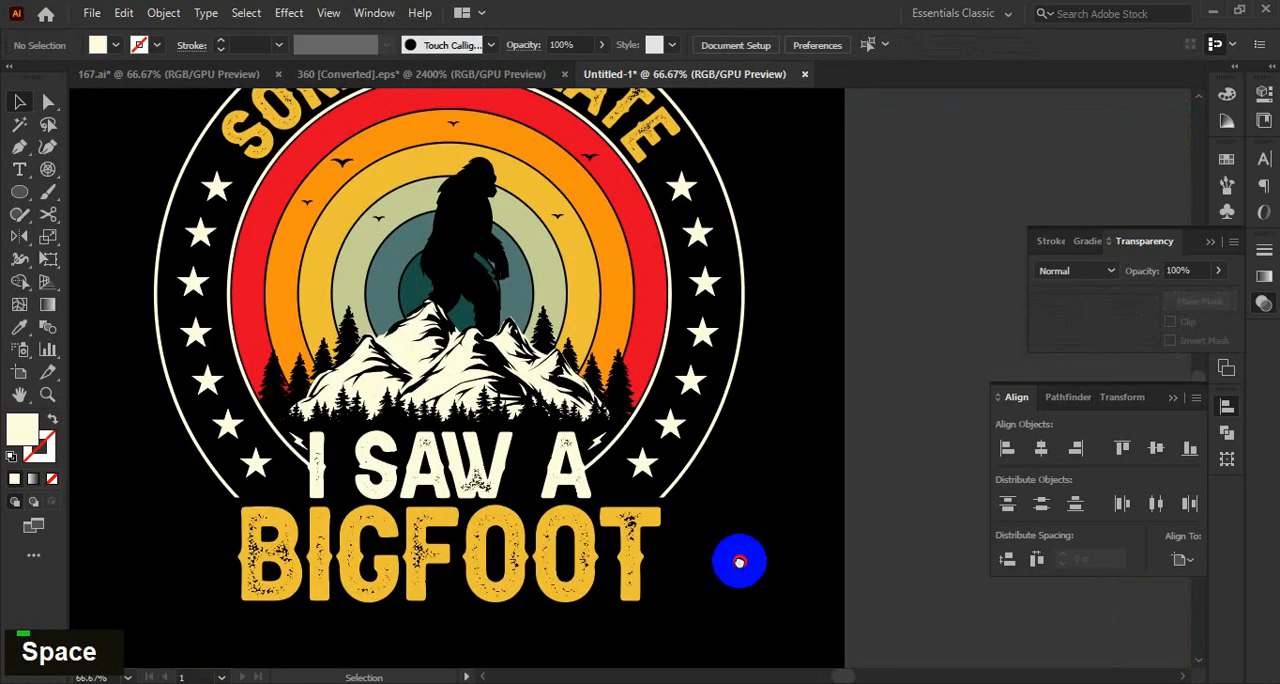
Cut the bolt group, isolate the design group and paste the bolts in place inside it.
drag(737, 552, 866, 511)
scroll(882, 515, down, 1)
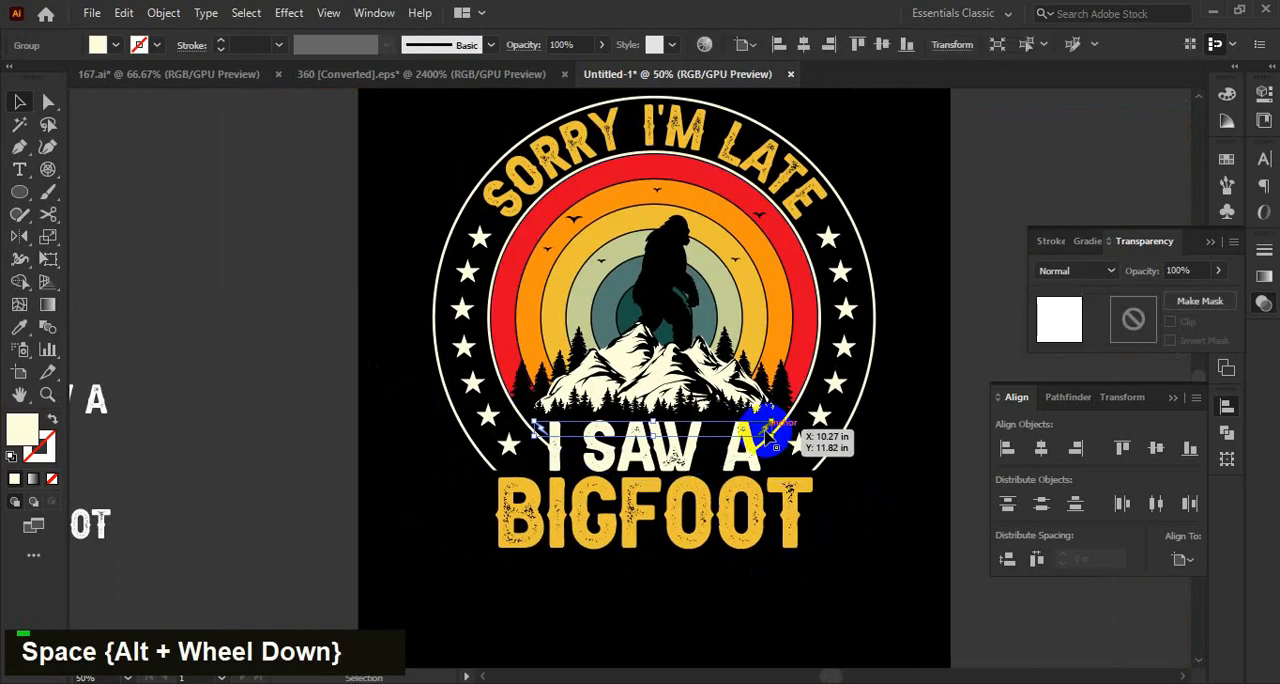
key(ctrl+x)
click(751, 443)
scroll(750, 443, up, 1)
double_click(751, 443)
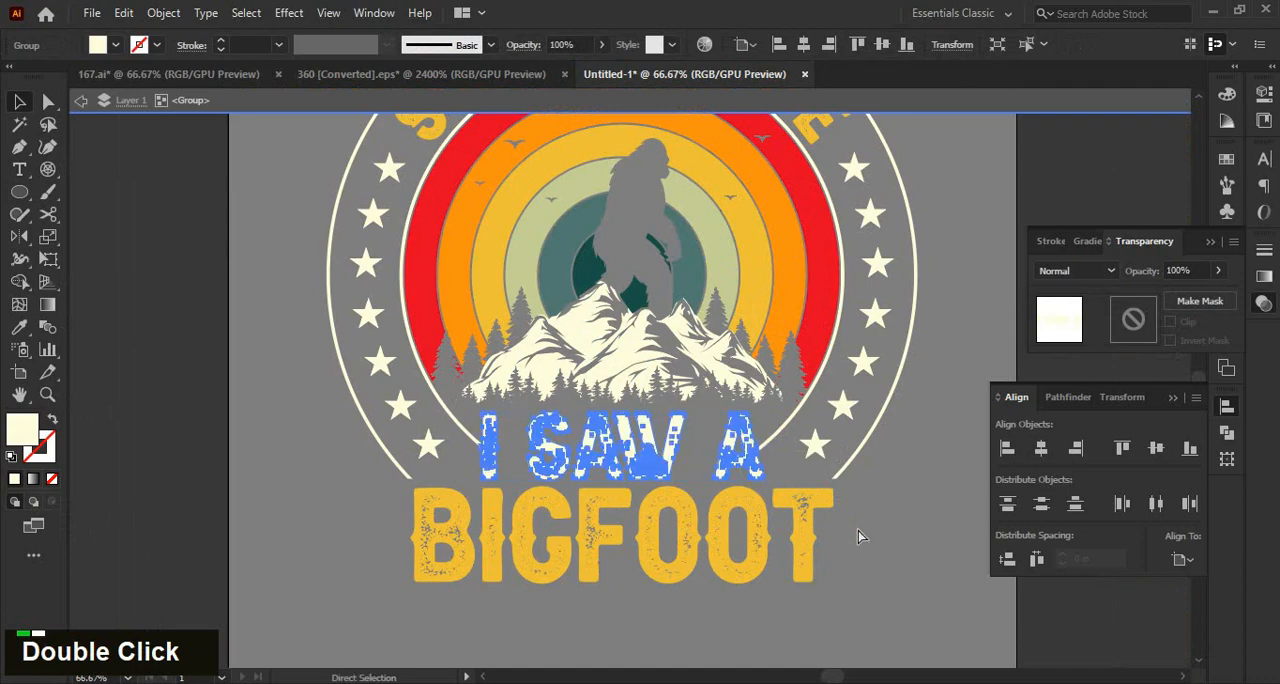
scroll(733, 474, up, 1)
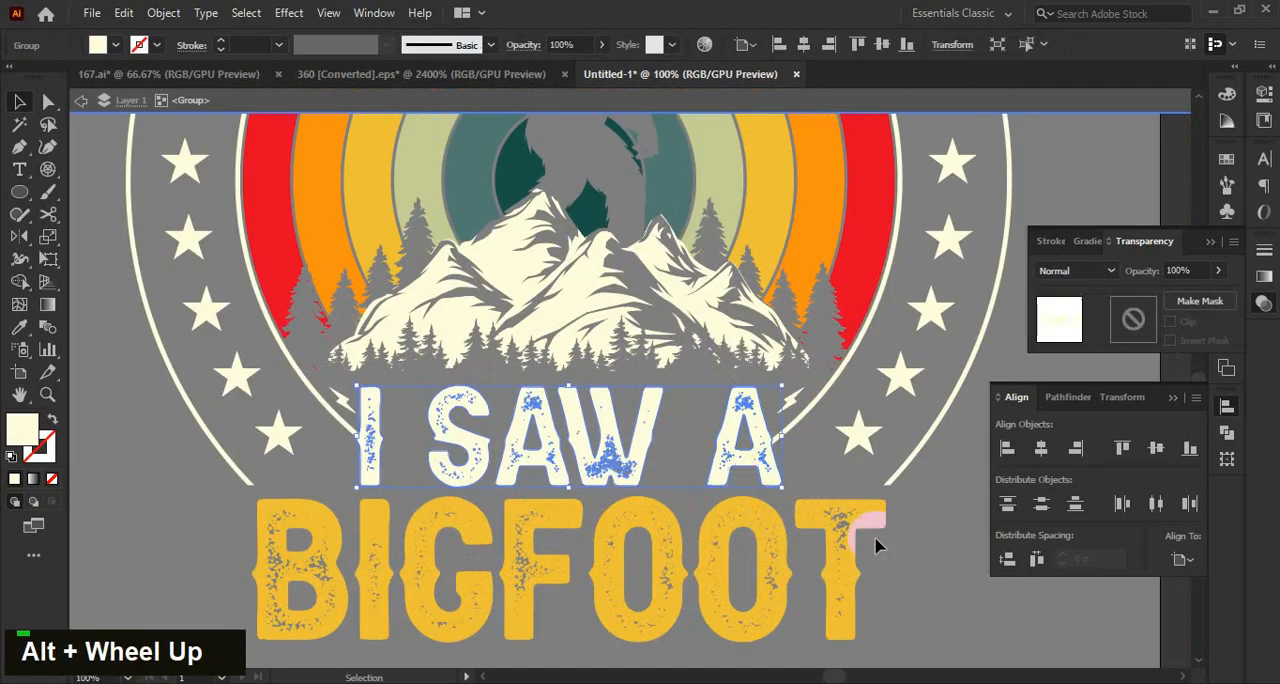
Nudge the "I SAW A" lettering two increments to the right and leave isolation mode.
key(Right)
key(Right)
click(958, 580)
scroll(922, 543, down, 1)
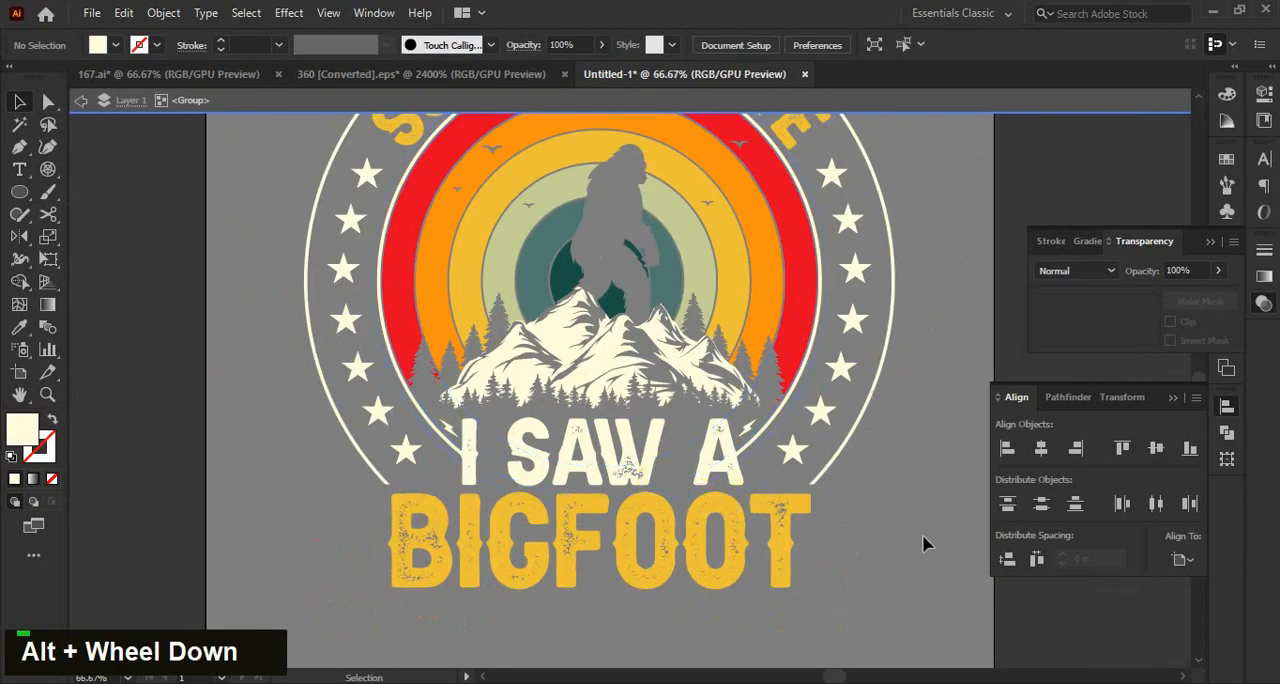
double_click(873, 502)
Select the whole design group and expand its appearance.
scroll(873, 504, down, 1)
key(space)
drag(868, 505, 749, 441)
click(736, 462)
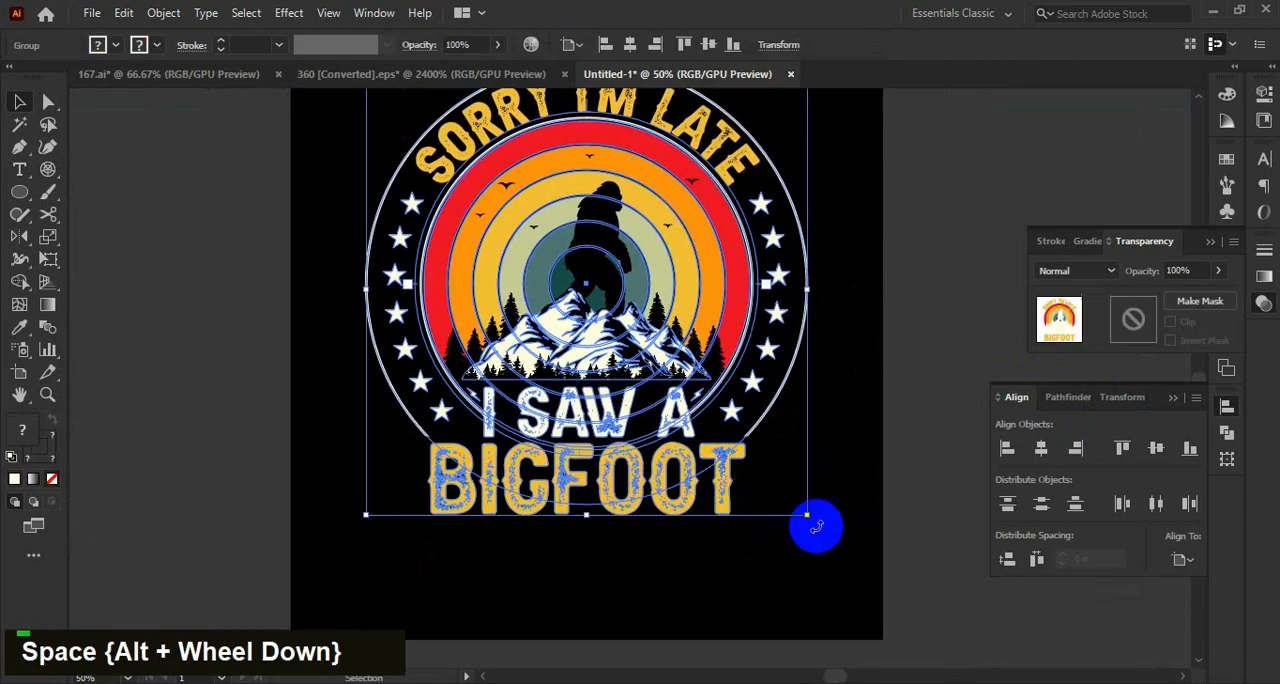
scroll(834, 530, down, 2)
click(842, 553)
scroll(834, 494, up, 1)
click(742, 356)
click(163, 14)
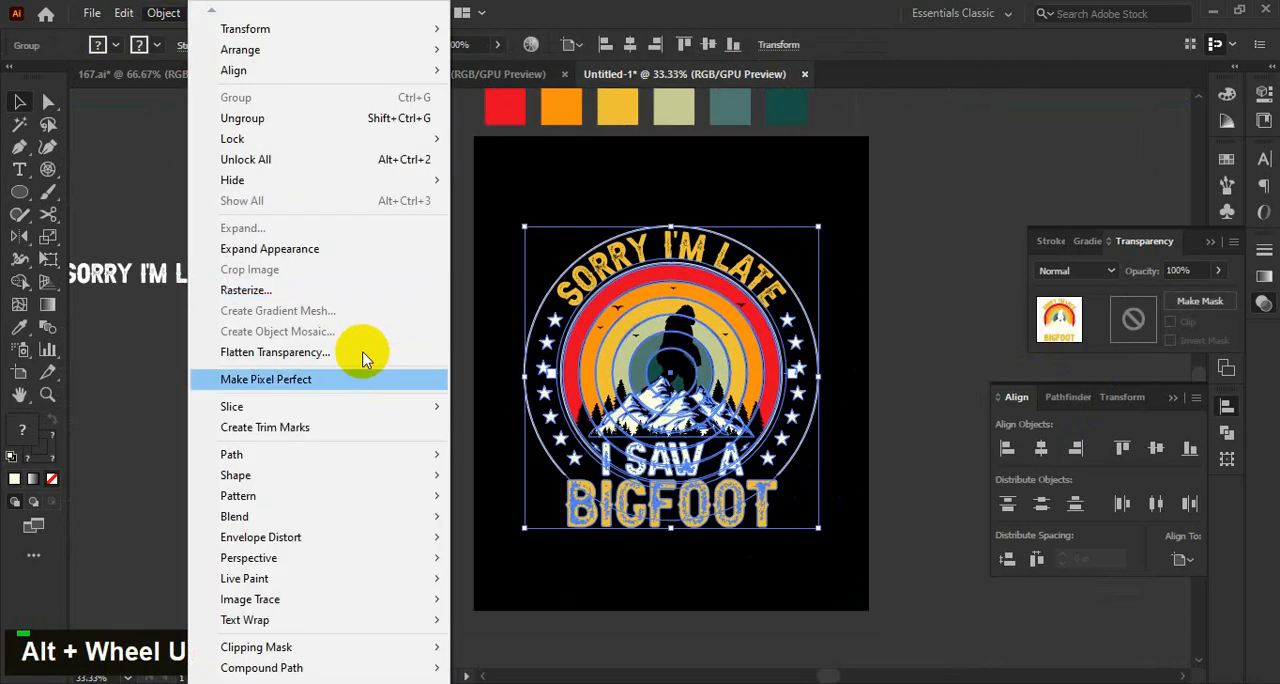
click(270, 117)
Expand the design group so its strokes become filled shapes.
click(610, 365)
click(395, 267)
click(571, 345)
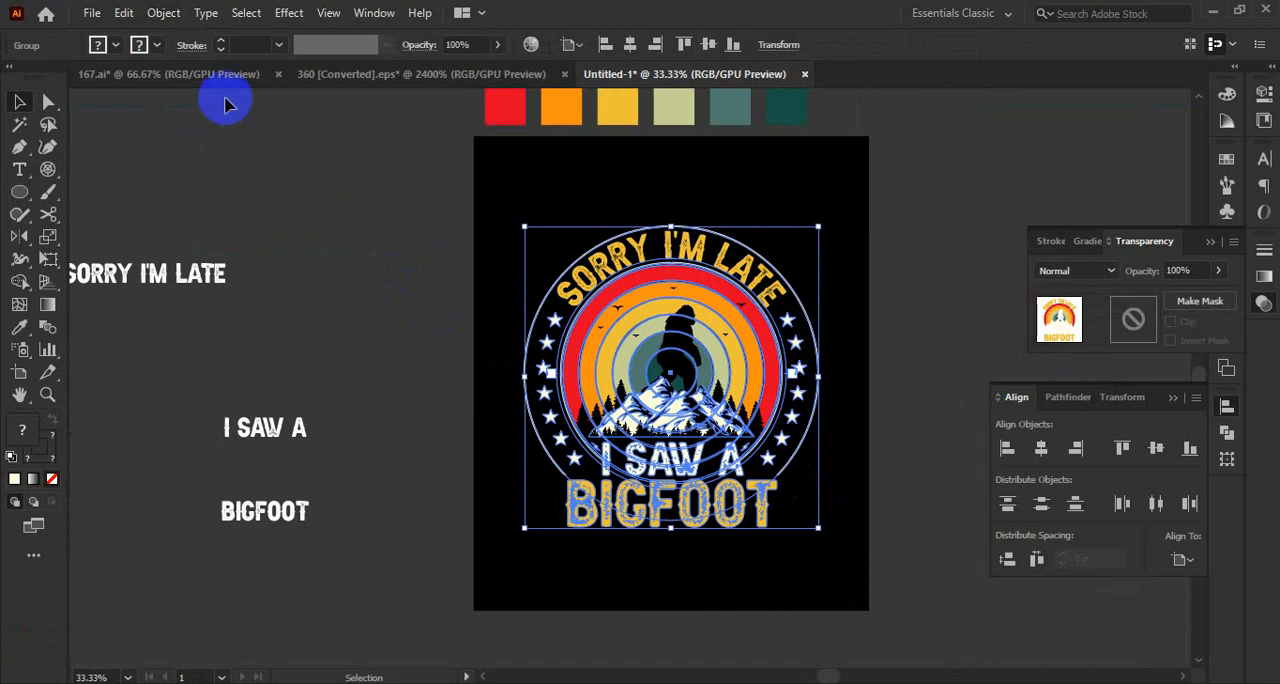
click(163, 14)
click(242, 228)
click(593, 457)
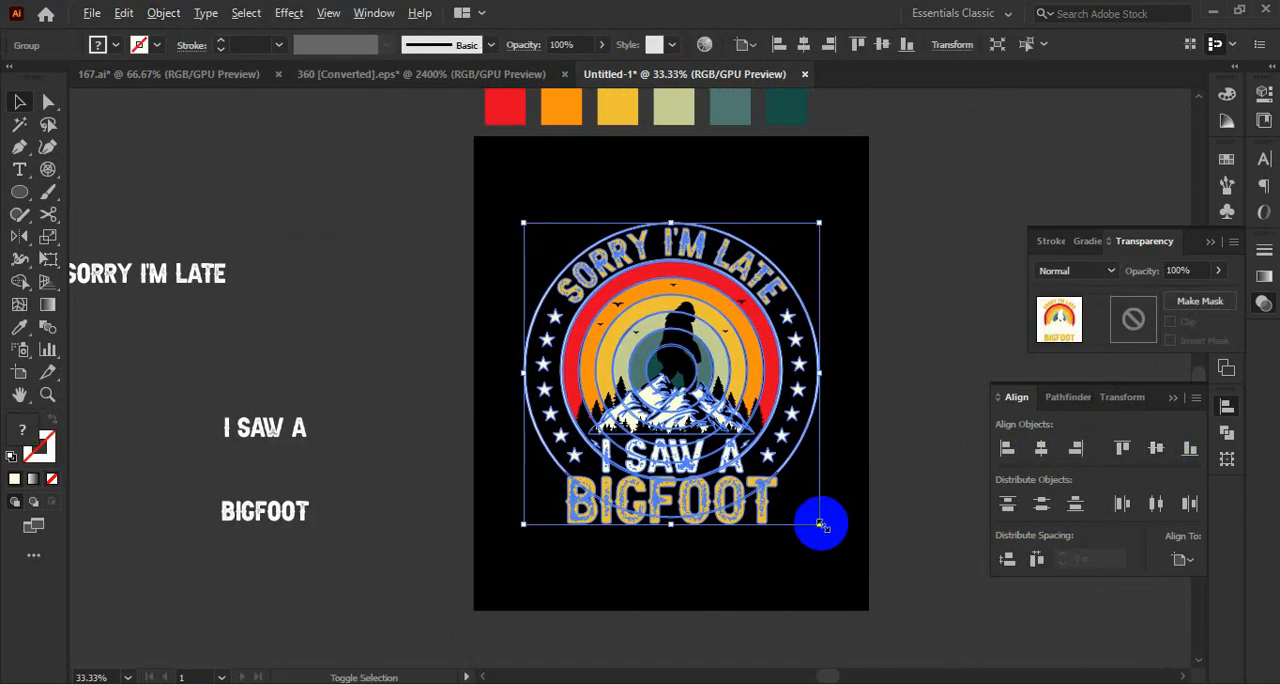
Center the design vertically on the artboard and scale it up proportionally from its center by about 20%.
drag(820, 527, 850, 556)
click(936, 522)
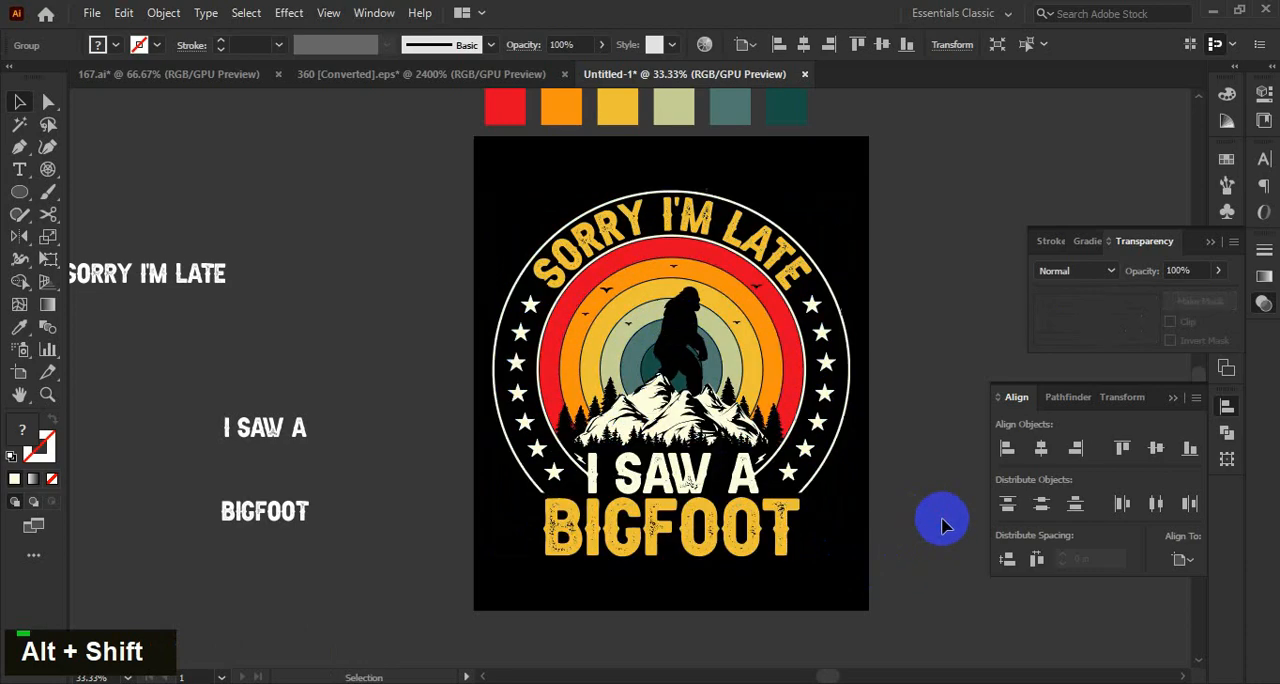
drag(748, 392, 895, 392)
click(745, 602)
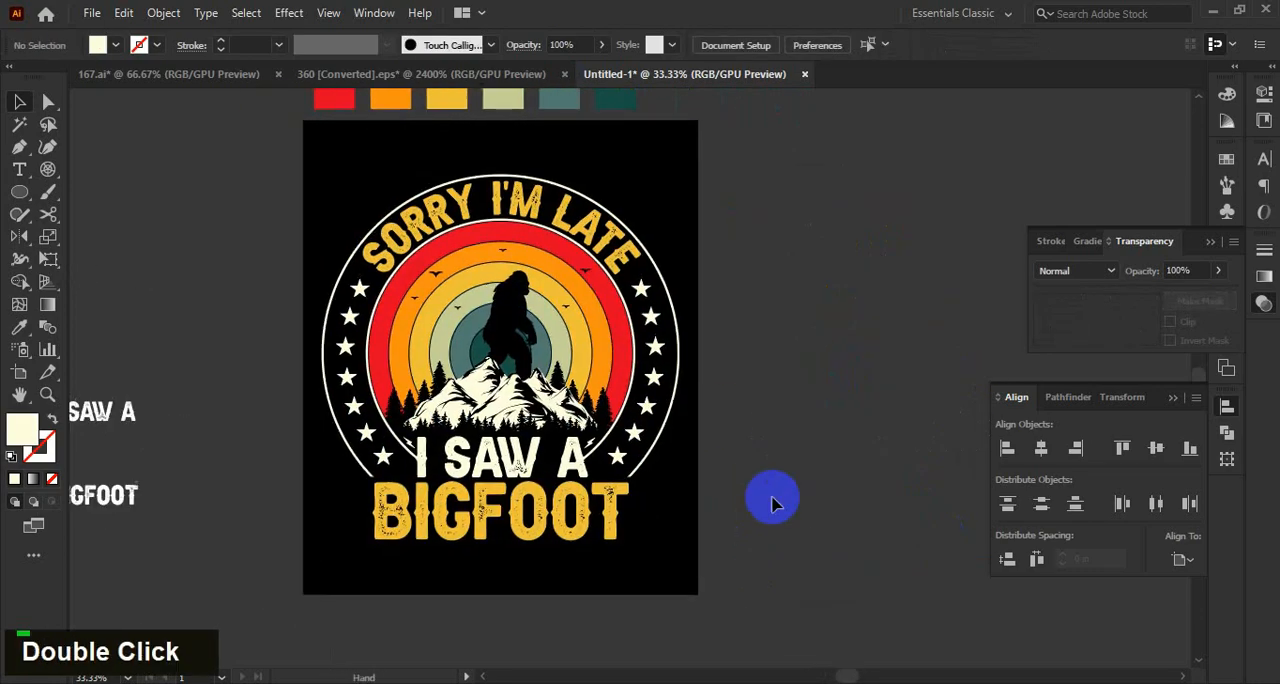
Switch to the 360 [Converted].eps document, select the grunge texture and cut it.
click(453, 75)
double_click(463, 365)
key(ctrl+x)
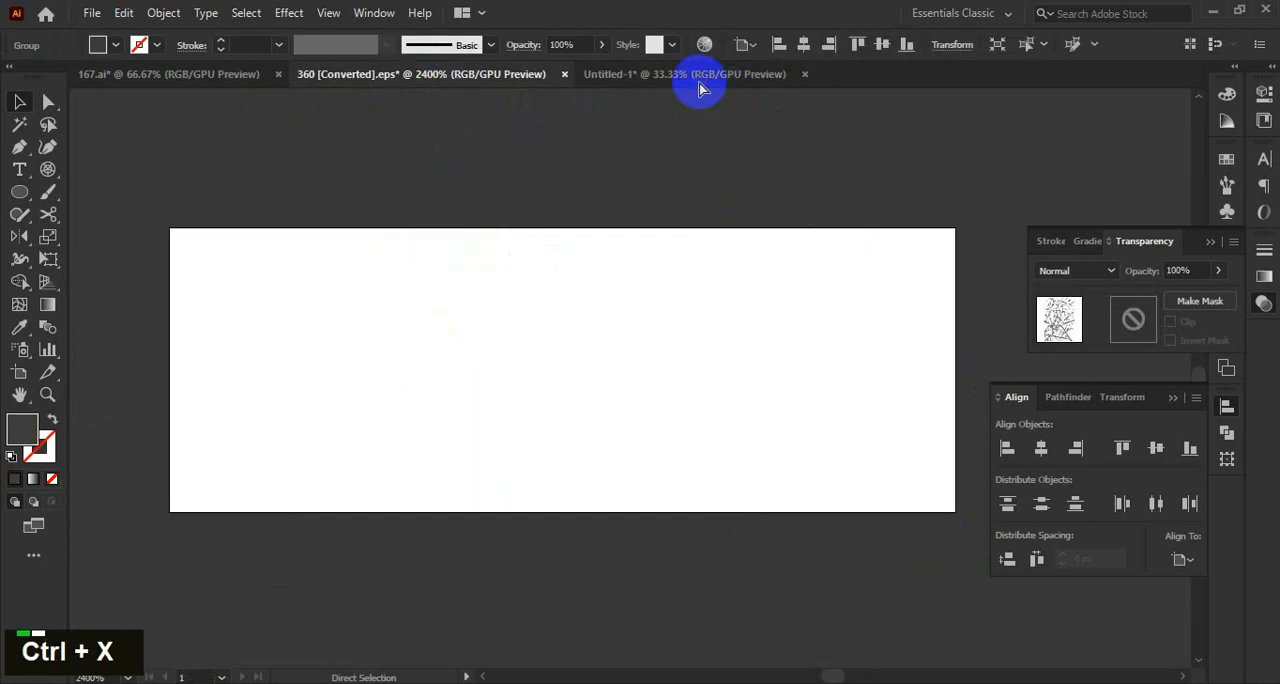
Return to the Untitled-1 document and add an opacity mask with Clip off to the design, opened for editing.
click(684, 74)
scroll(1150, 335, down, 1)
double_click(1145, 328)
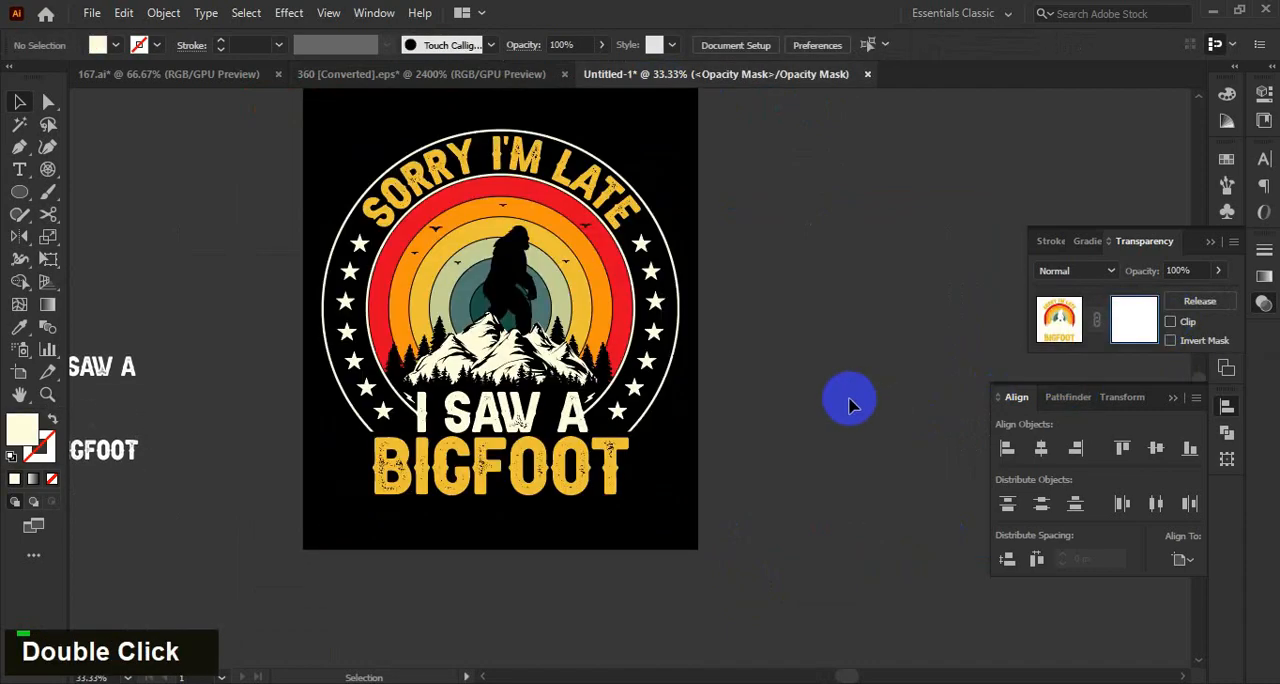
Paste the grunge texture into the opacity mask, enlarge it over the design and center it horizontally.
drag(640, 386, 841, 564)
scroll(884, 480, up, 1)
click(1041, 449)
click(852, 468)
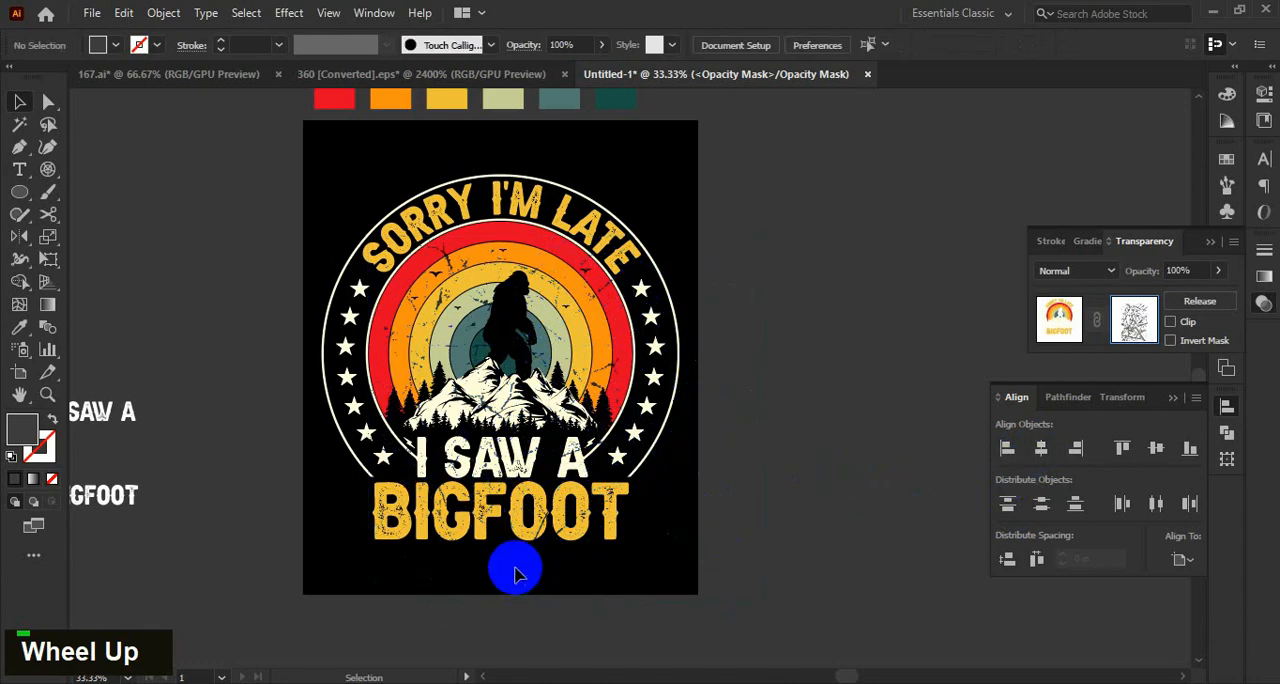
Set the fill of the mask's grunge texture to black.
click(519, 578)
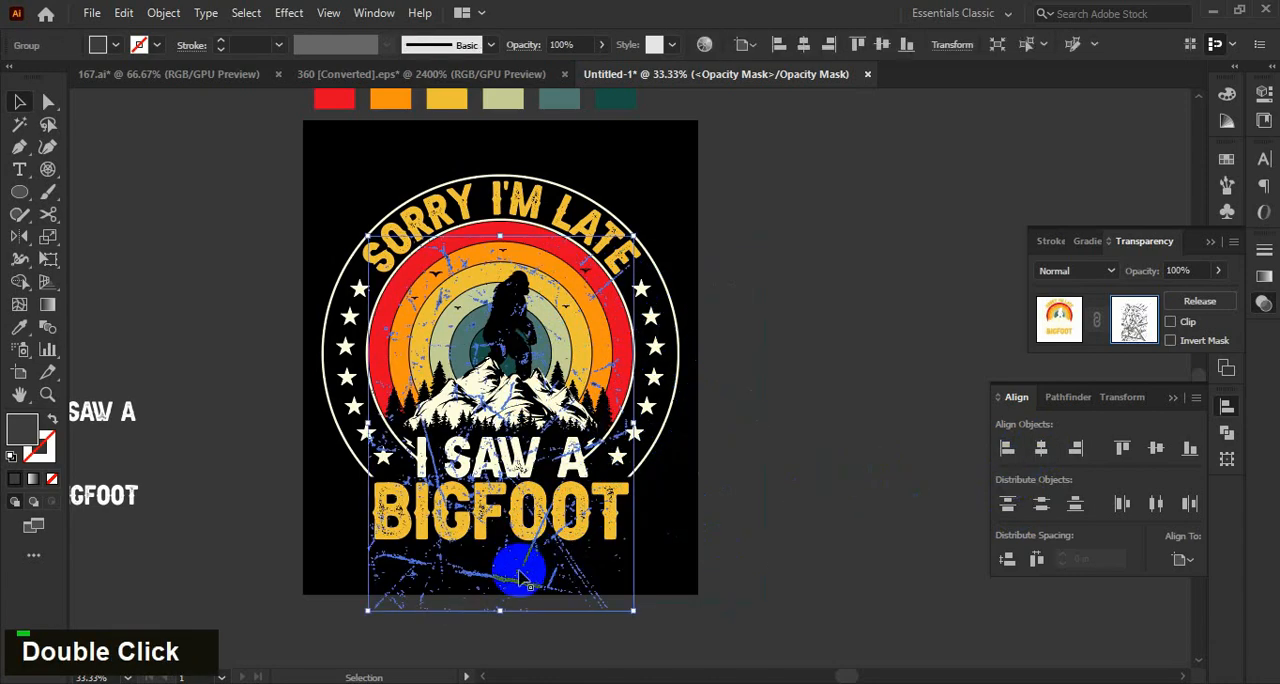
double_click(24, 427)
key(Return)
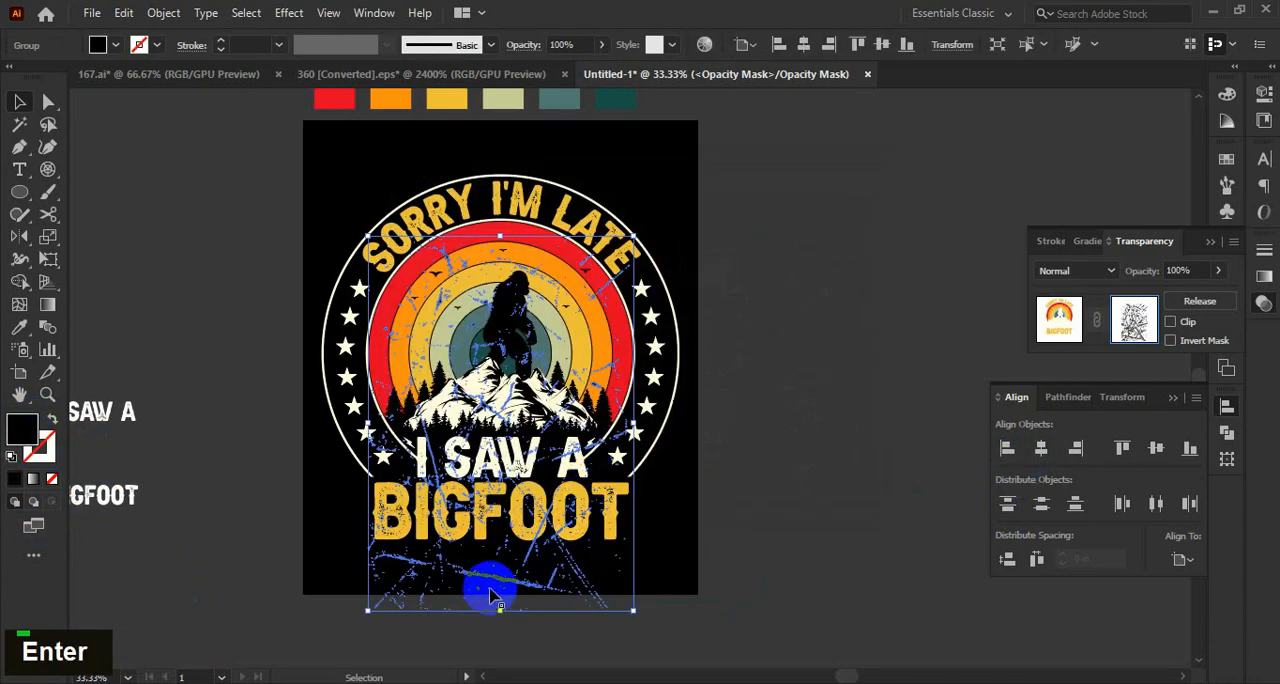
Enlarge the grunge texture to cover the whole design, adjust its position, and leave opacity mask editing.
drag(502, 234, 691, 283)
scroll(815, 372, down, 3)
click(815, 372)
scroll(490, 603, up, 1)
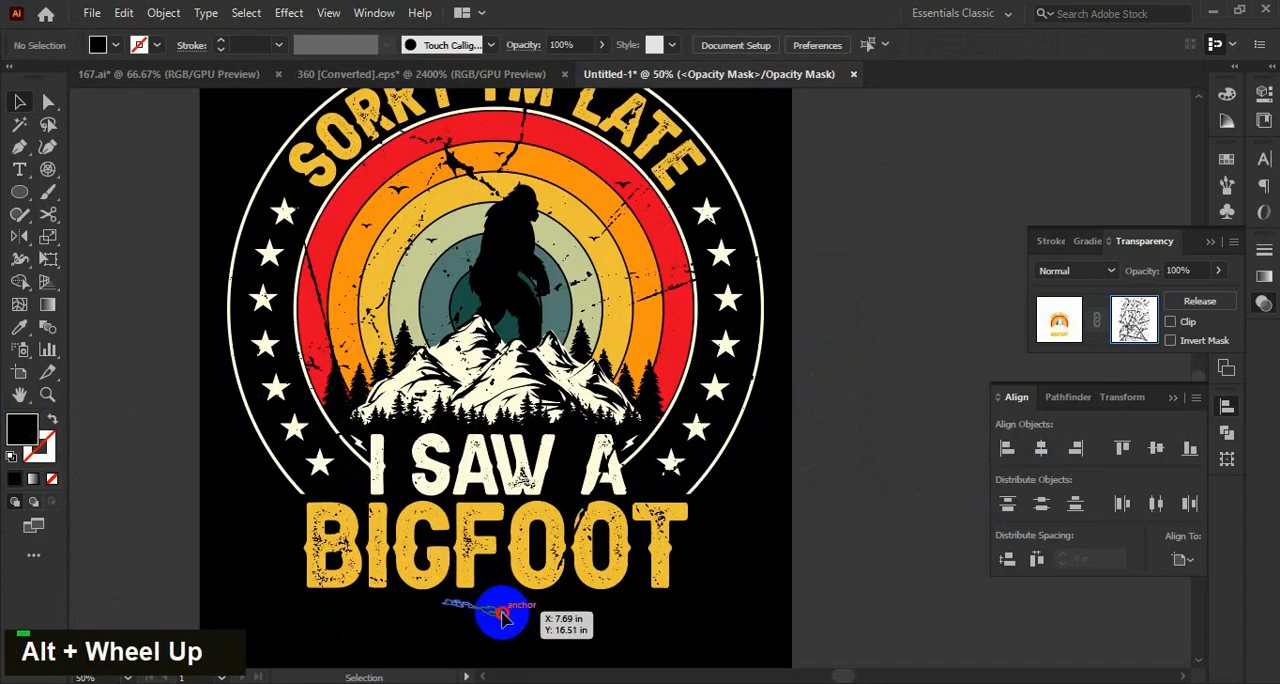
drag(502, 613, 514, 551)
scroll(534, 565, down, 2)
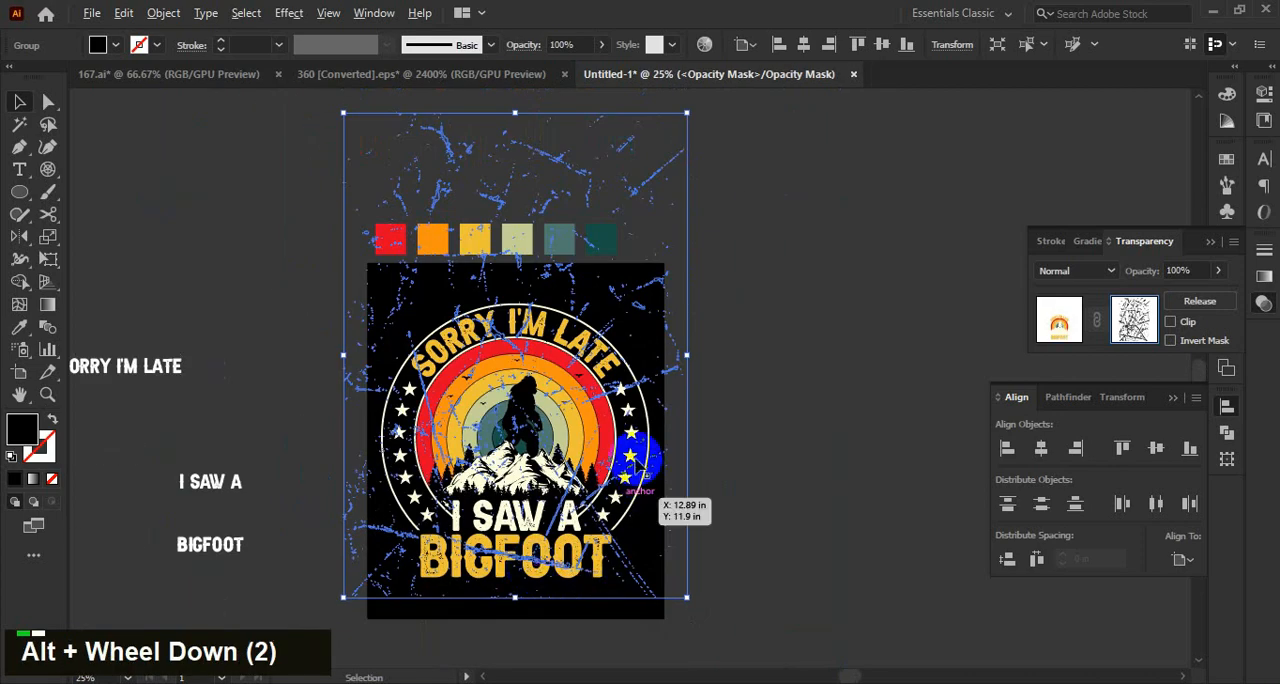
drag(514, 114, 491, 200)
click(703, 510)
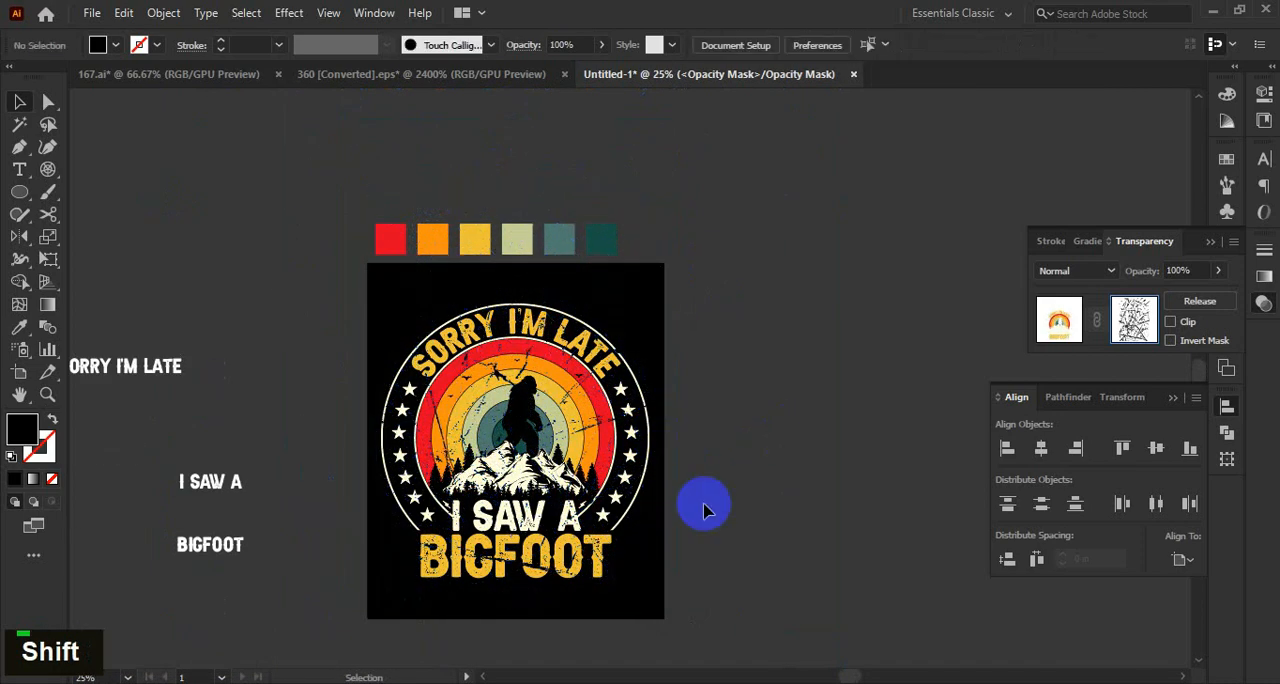
alt+scroll(555, 544, up, 1)
click(1060, 320)
Delete the leftover "SORRY I'M LATE", "I SAW A" and "BIGFOOT" texts beside the artboard.
alt+scroll(851, 366, down, 1)
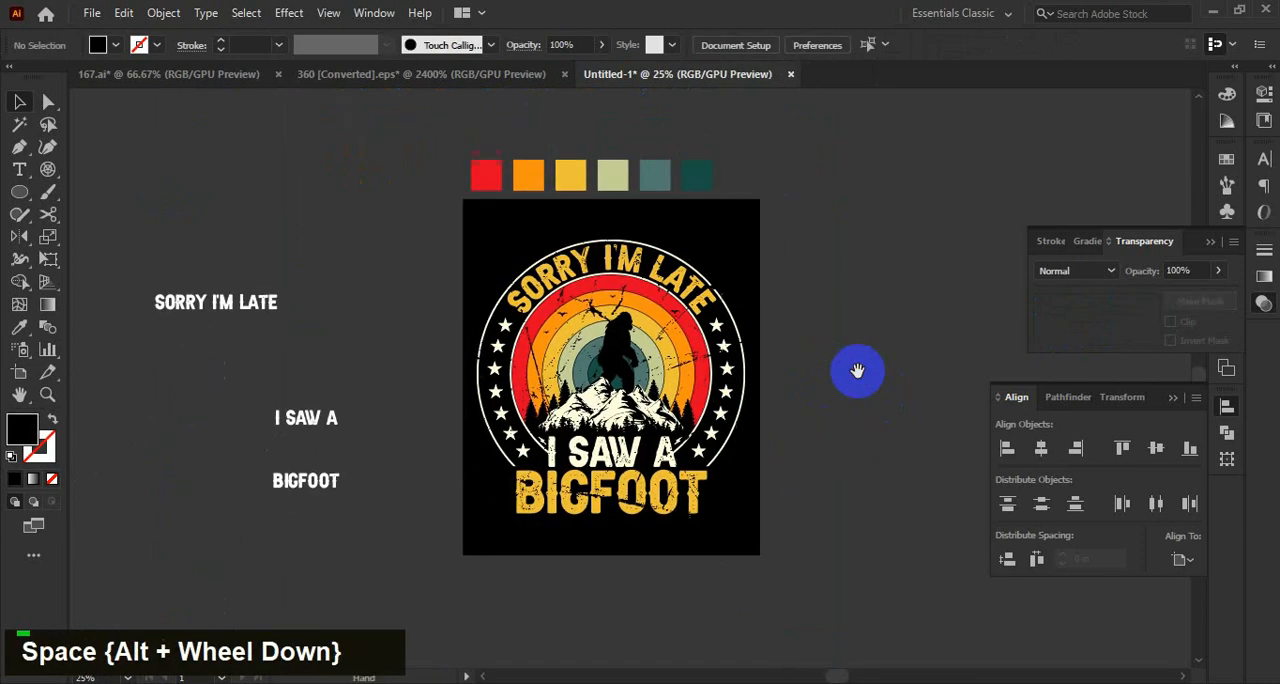
drag(225, 200, 414, 554)
key(Delete)
Isolate the design group, recolor all the stars with the sunset rings' light green using the Eyedropper, and leave isolation mode.
alt+scroll(749, 409, up, 2)
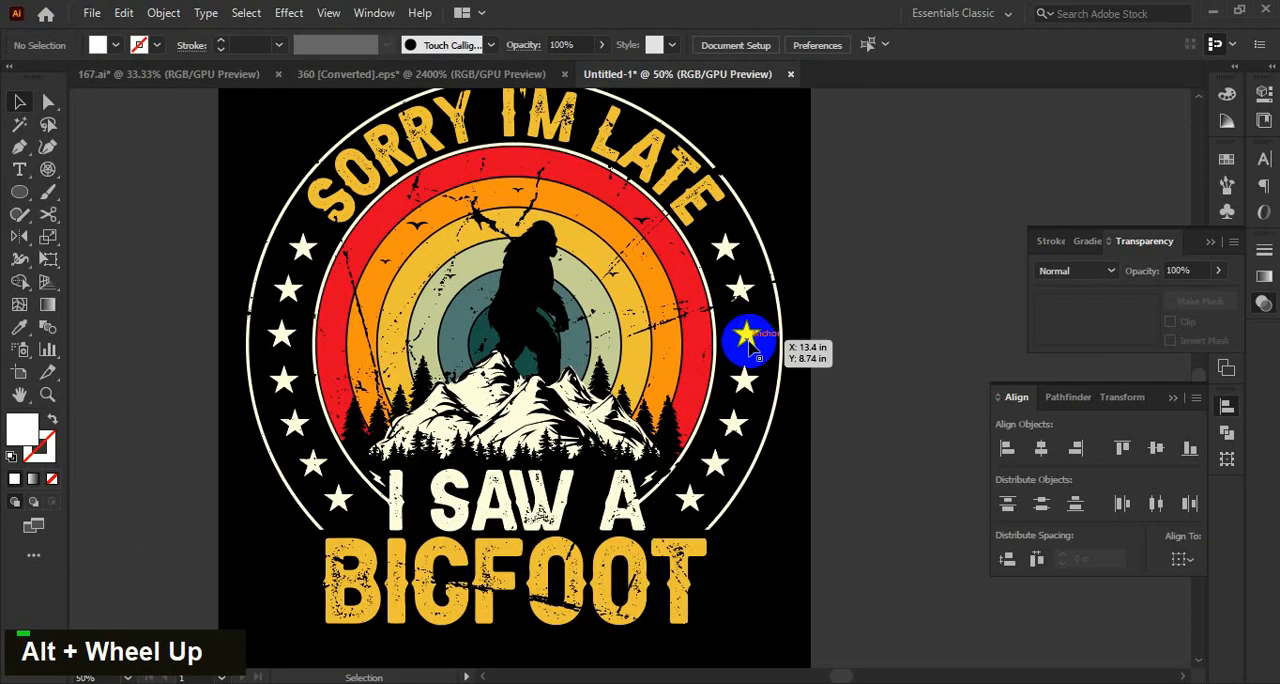
click(745, 338)
double_click(745, 338)
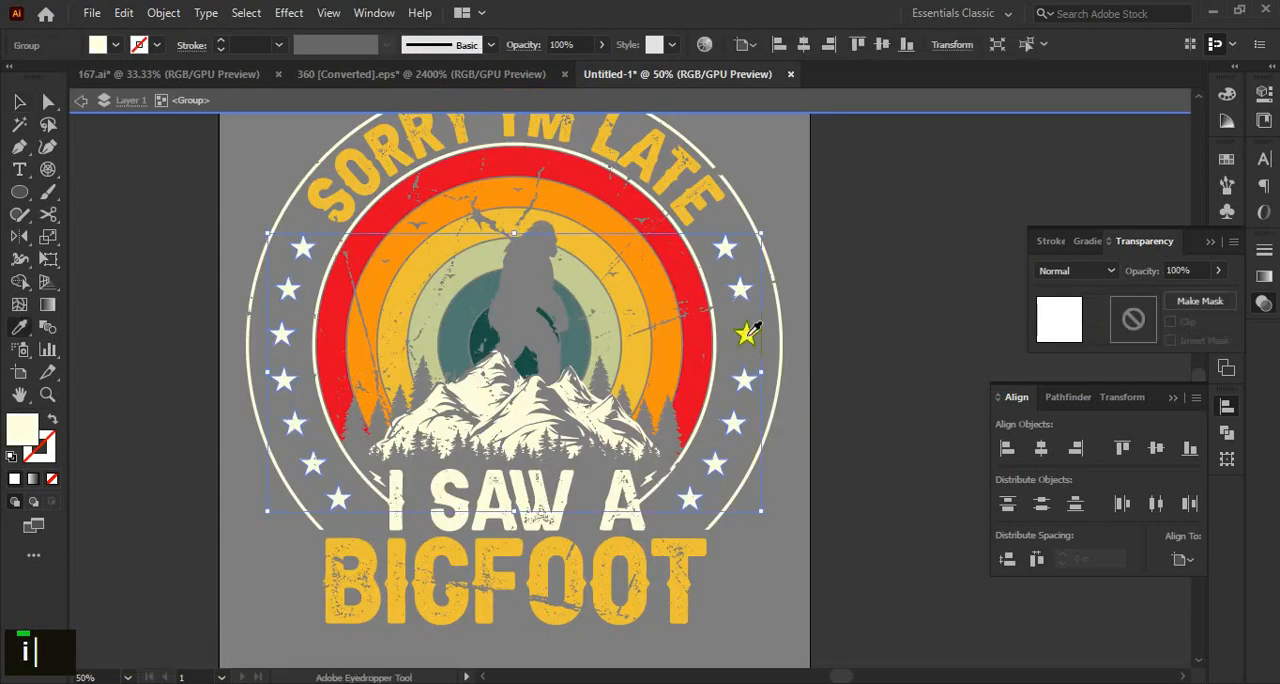
double_click(849, 374)
alt+scroll(845, 372, down, 1)
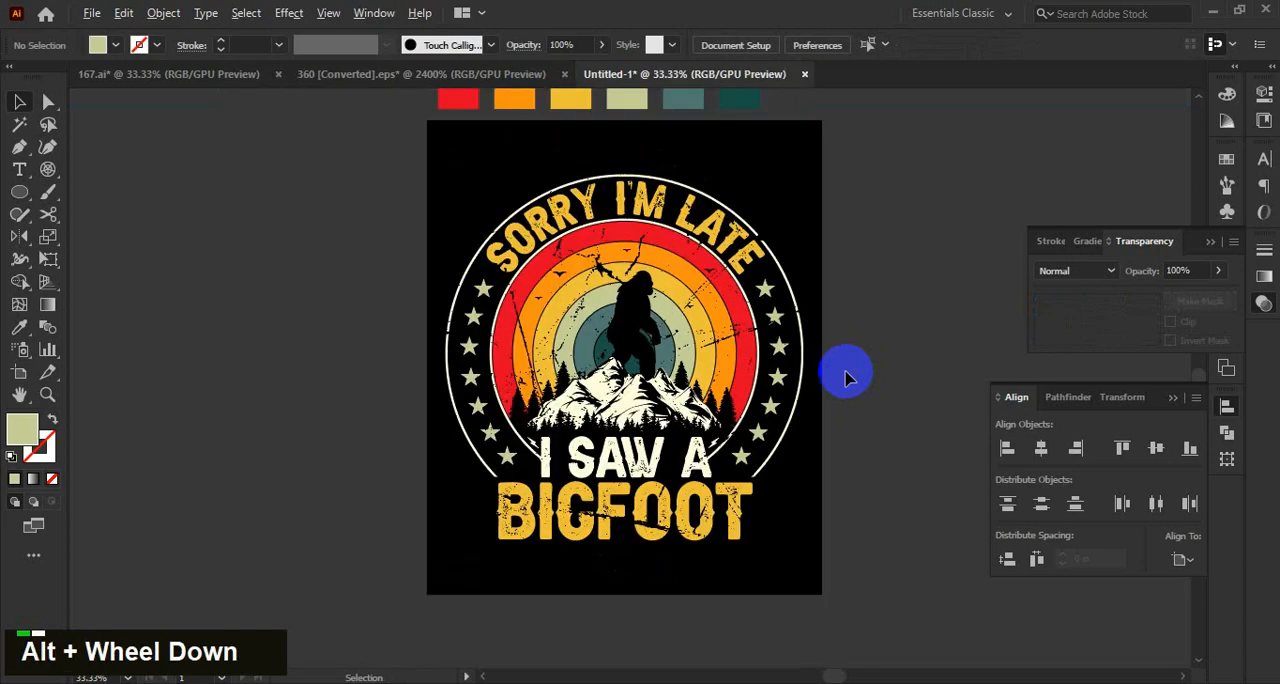
key(space)
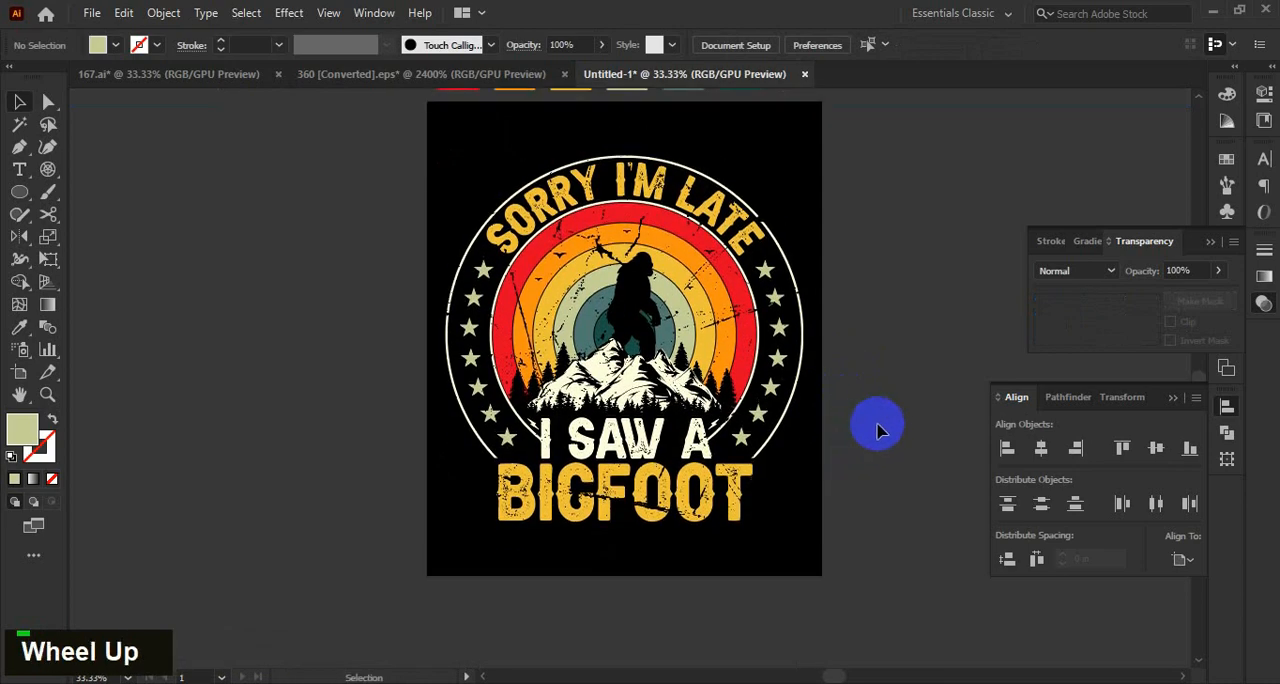